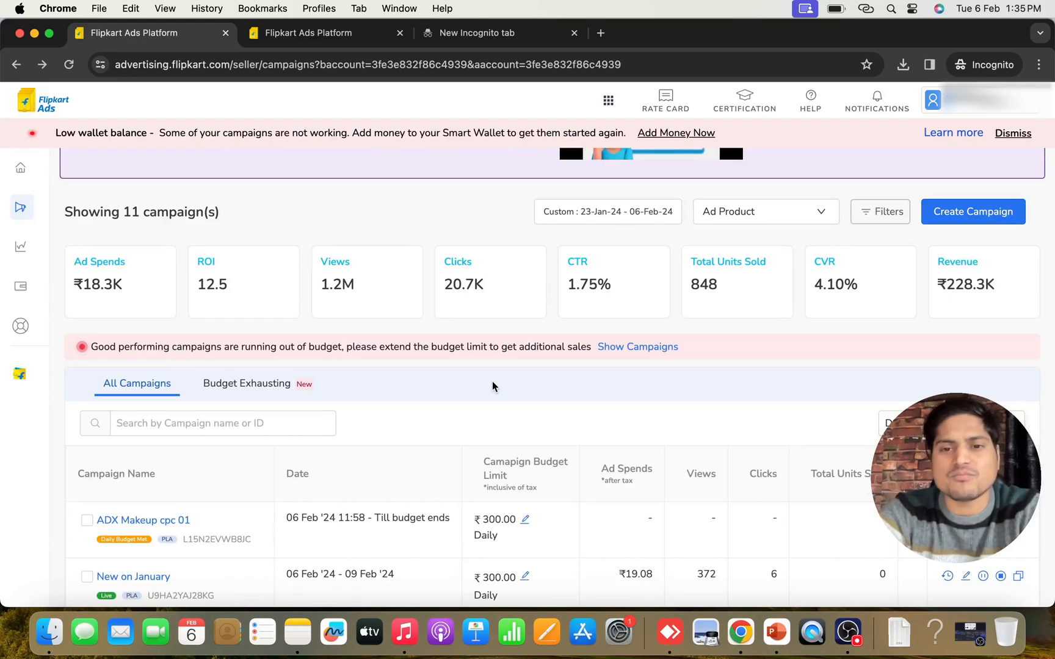
Open the ad account's home page and look over its Total Spend, Reports and Campaigns sections
scroll(493, 385, "down", 3)
scroll(494, 385, "up", 3)
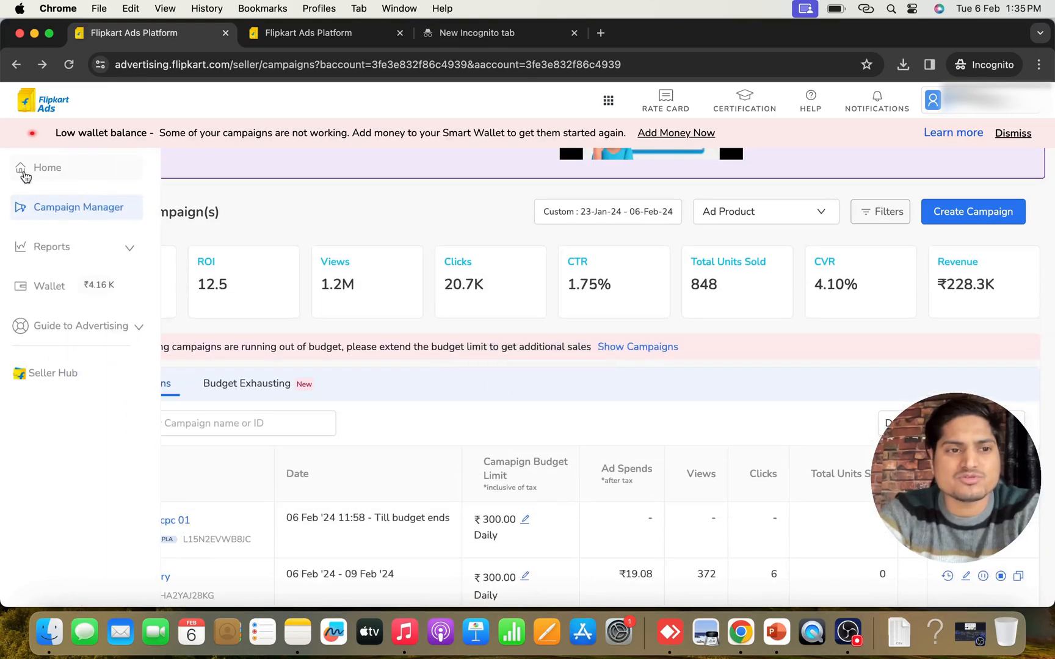
left_click(20, 168)
scroll(551, 373, "down", 1)
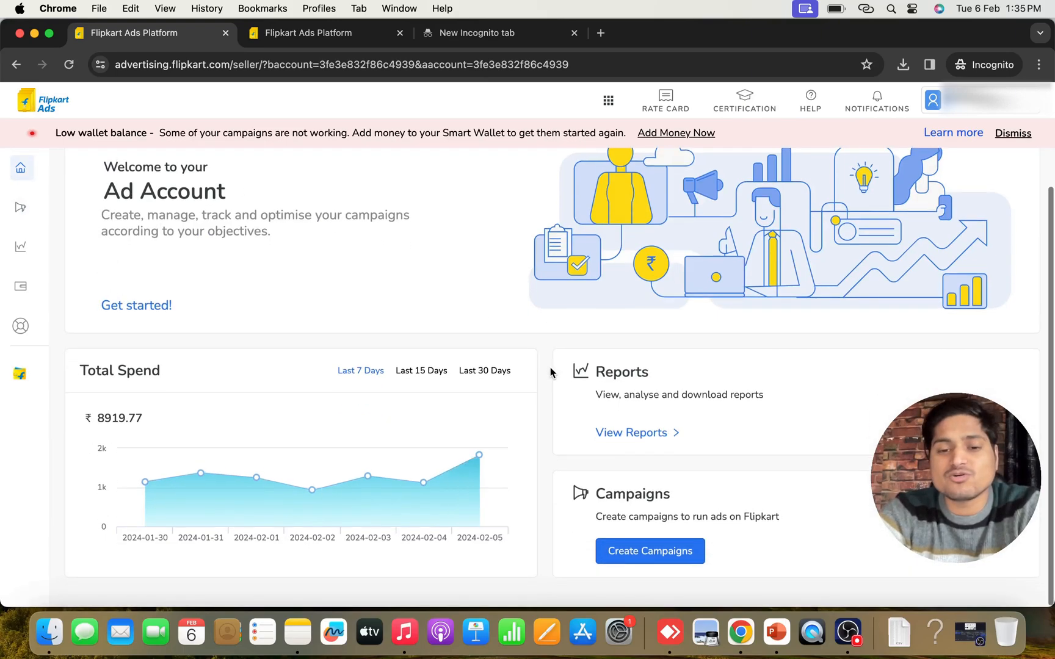
scroll(551, 373, "up", 2)
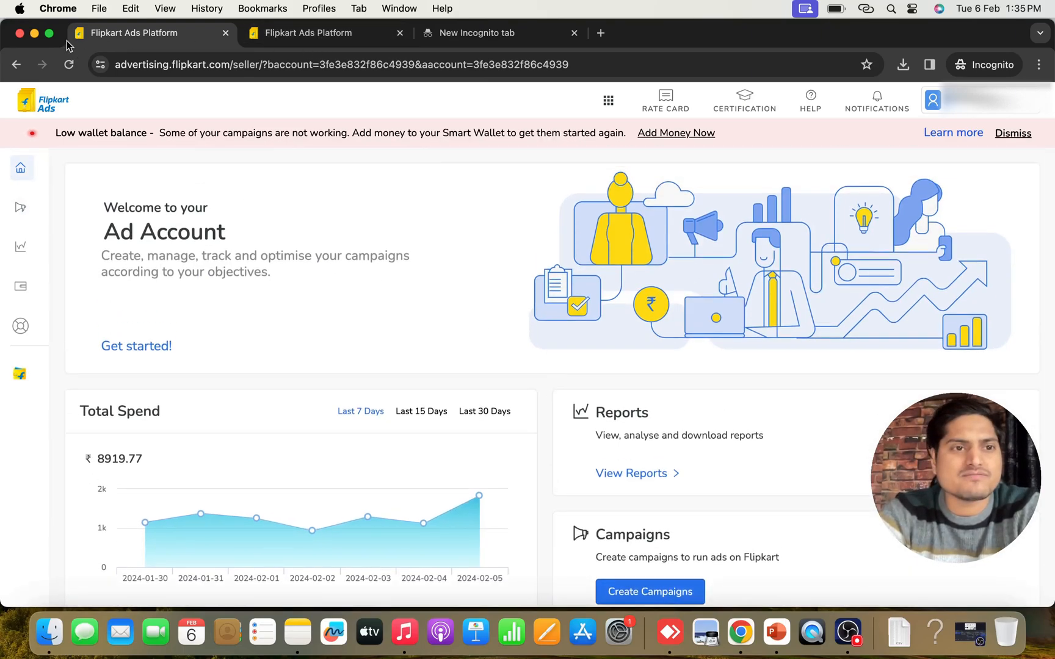
Minimize the ads window, look over the Flipkart storefront home page and switch to the cpc document in Canva
left_click(34, 33)
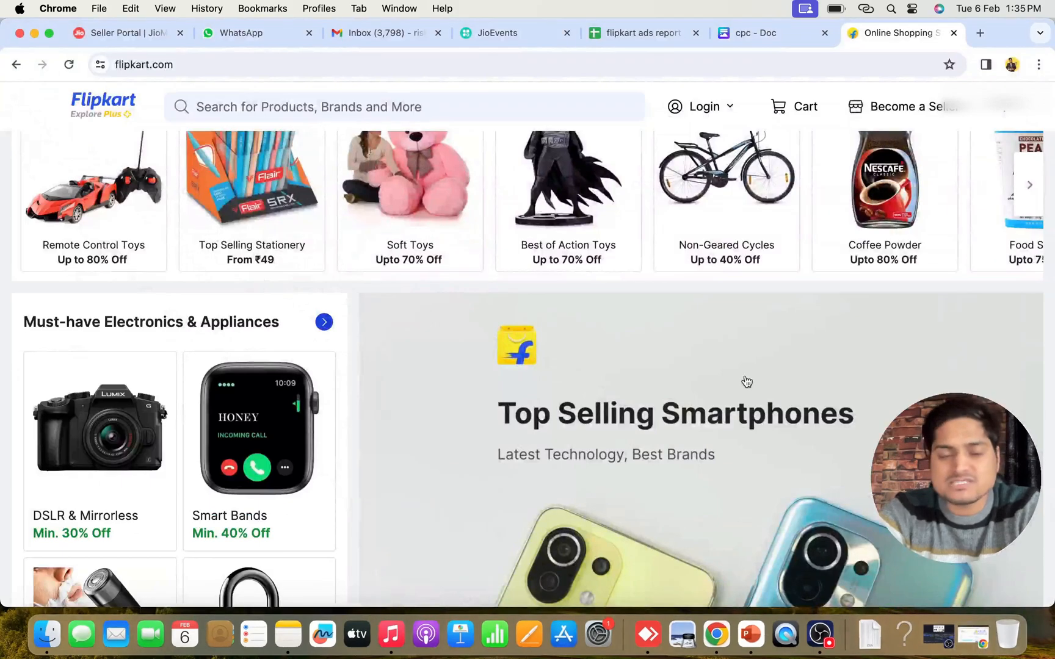
scroll(697, 389, "up", 6)
scroll(698, 389, "down", 5)
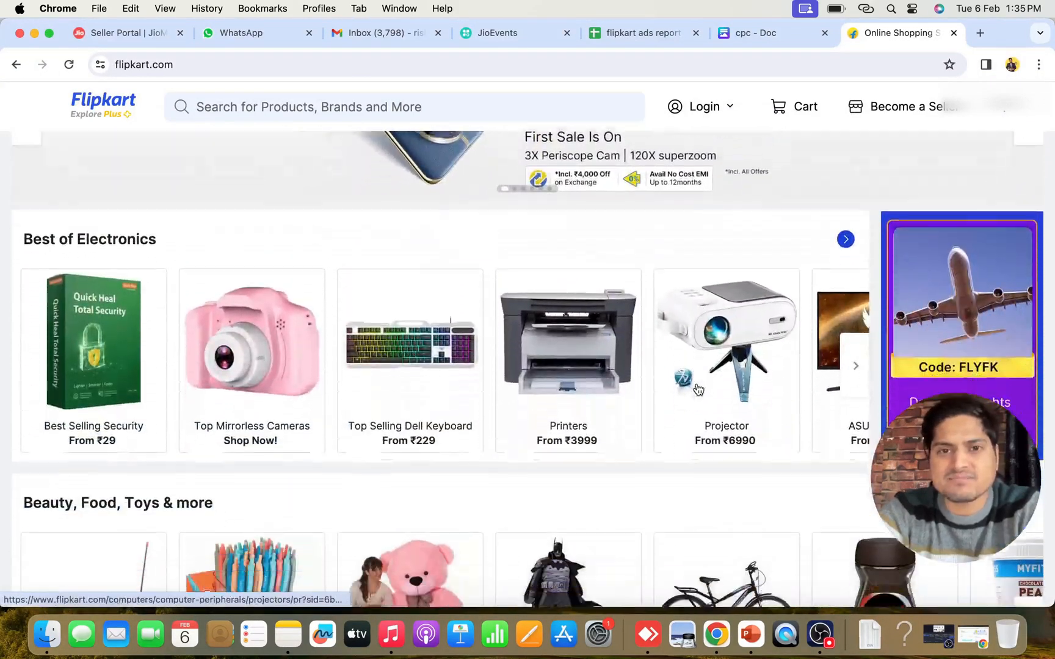
left_click(751, 33)
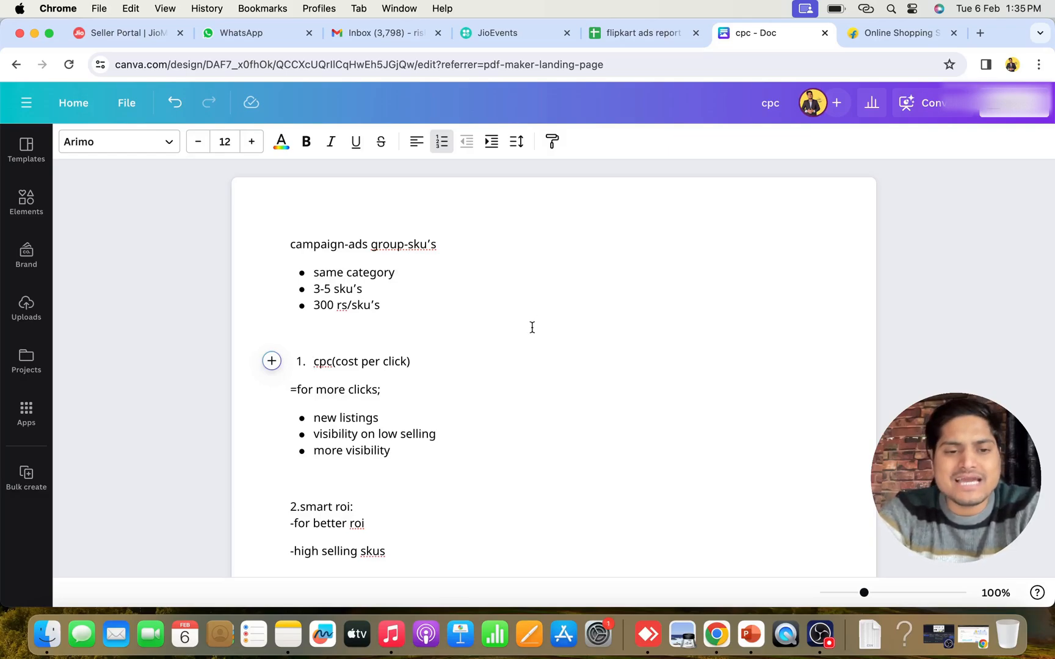
left_click(823, 641)
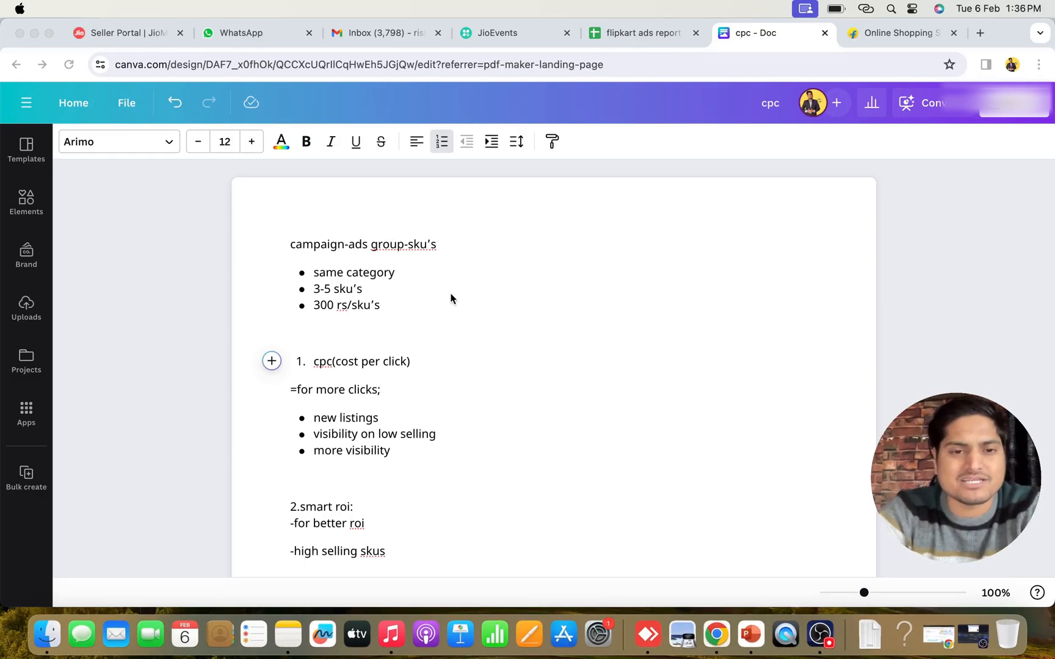
Highlight "campaign", "ads group" and "sku's" in turn in the document's opening line
left_click_drag(290, 245, 340, 246)
left_click(529, 267)
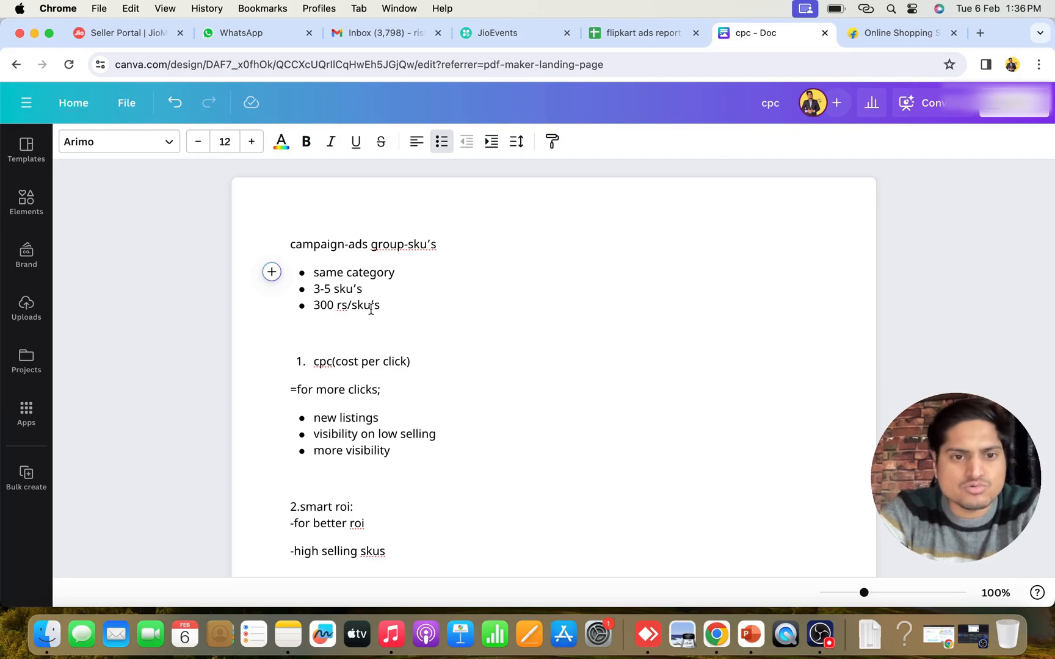
double_click(307, 242)
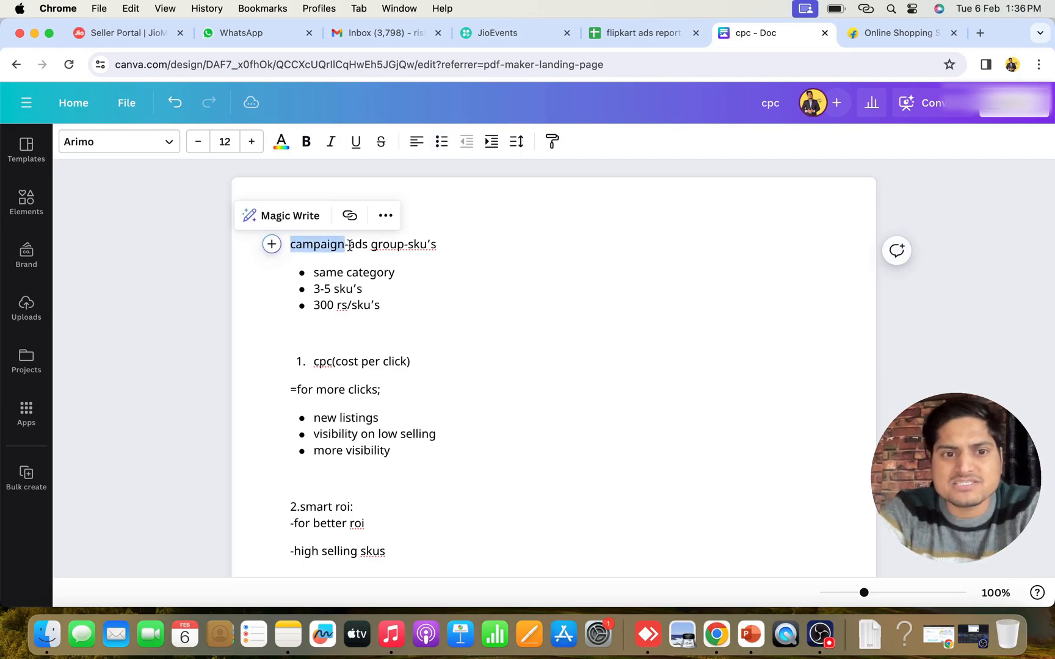
left_click_drag(348, 244, 401, 246)
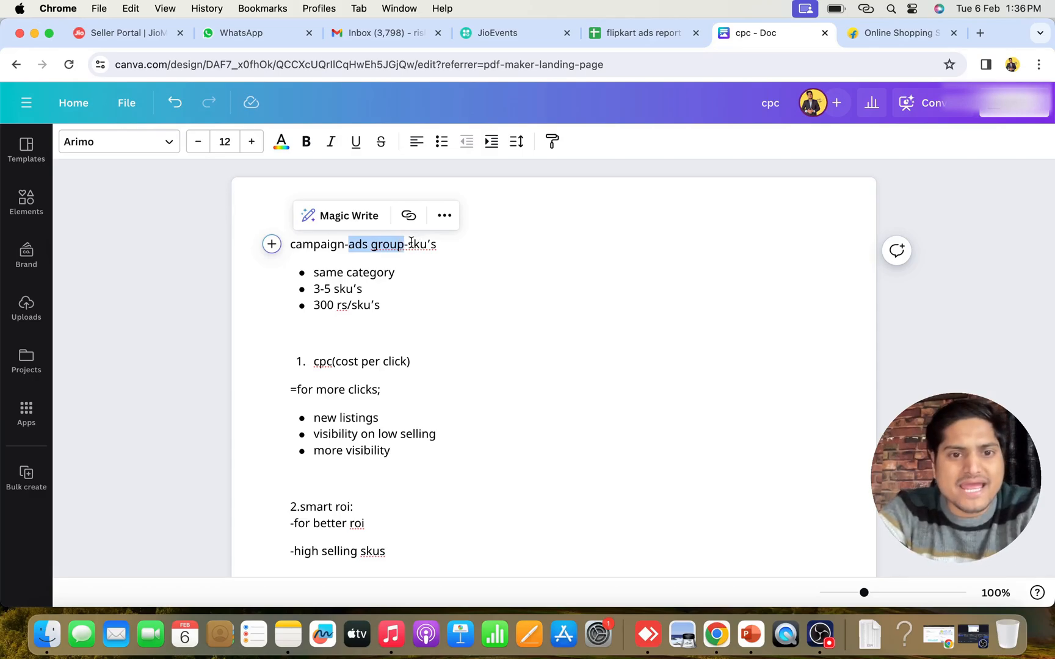
left_click_drag(407, 245, 440, 246)
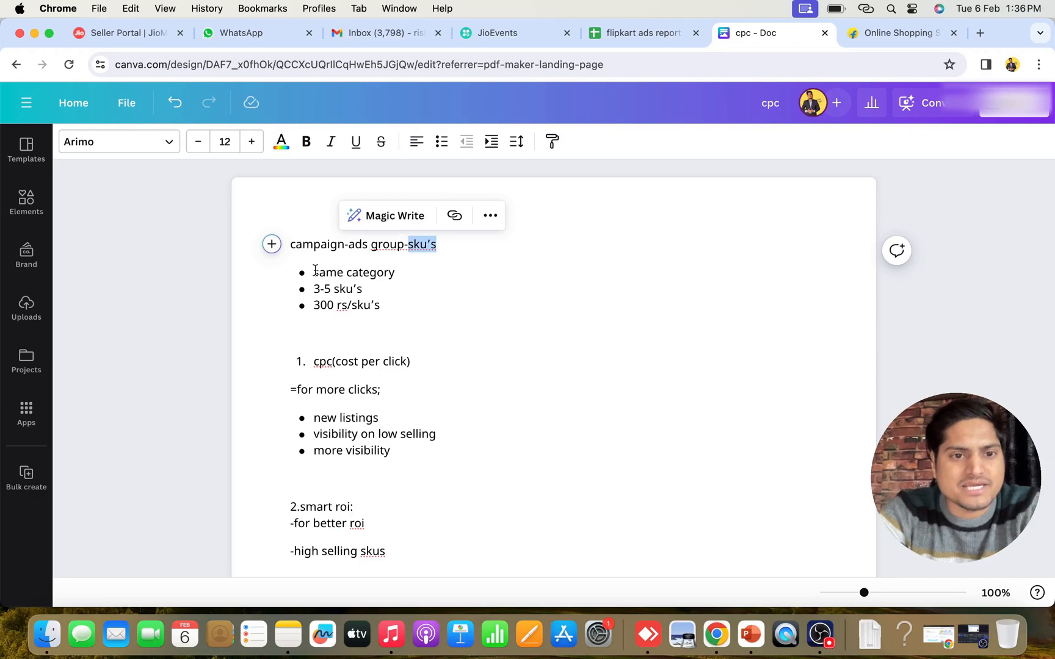
Highlight the "same category" bullet, then "campaign" and "ads group" in the line above it
left_click_drag(315, 273, 401, 276)
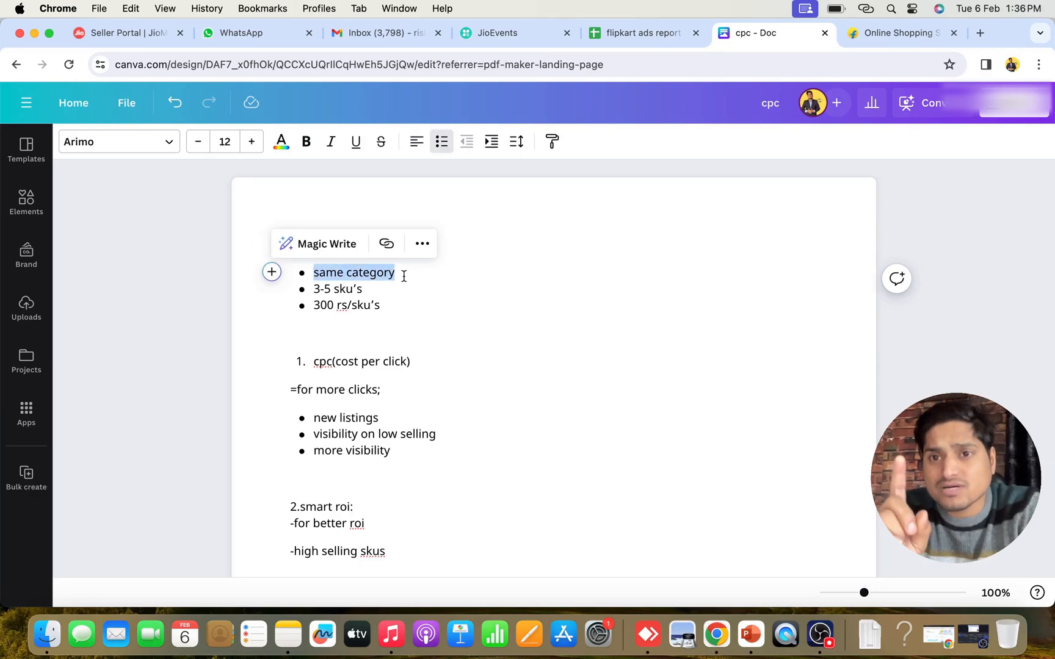
left_click(404, 276)
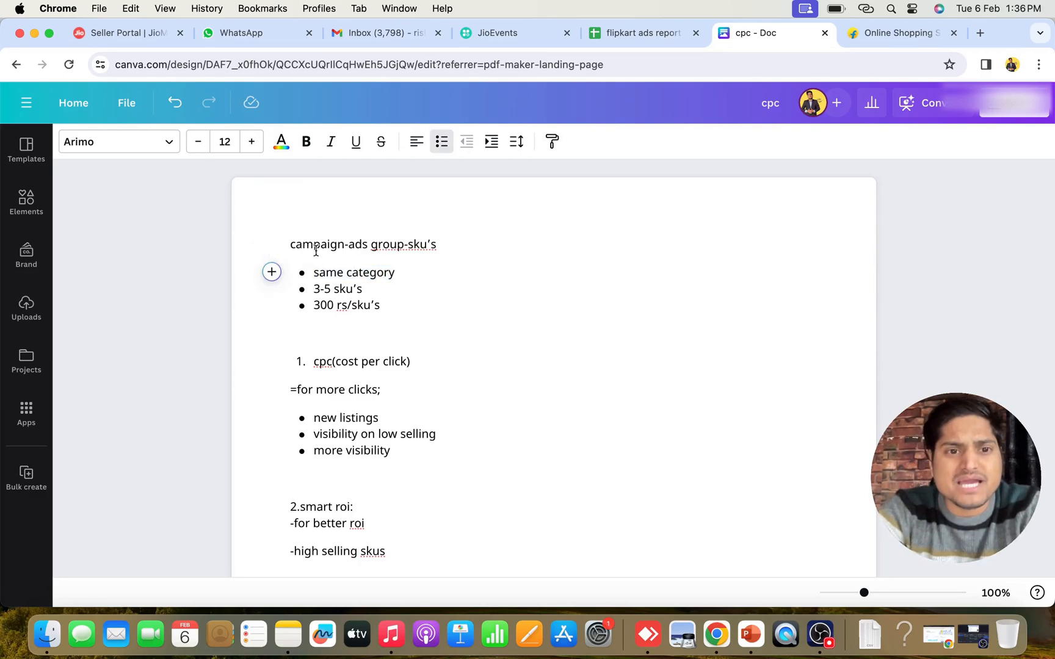
double_click(312, 244)
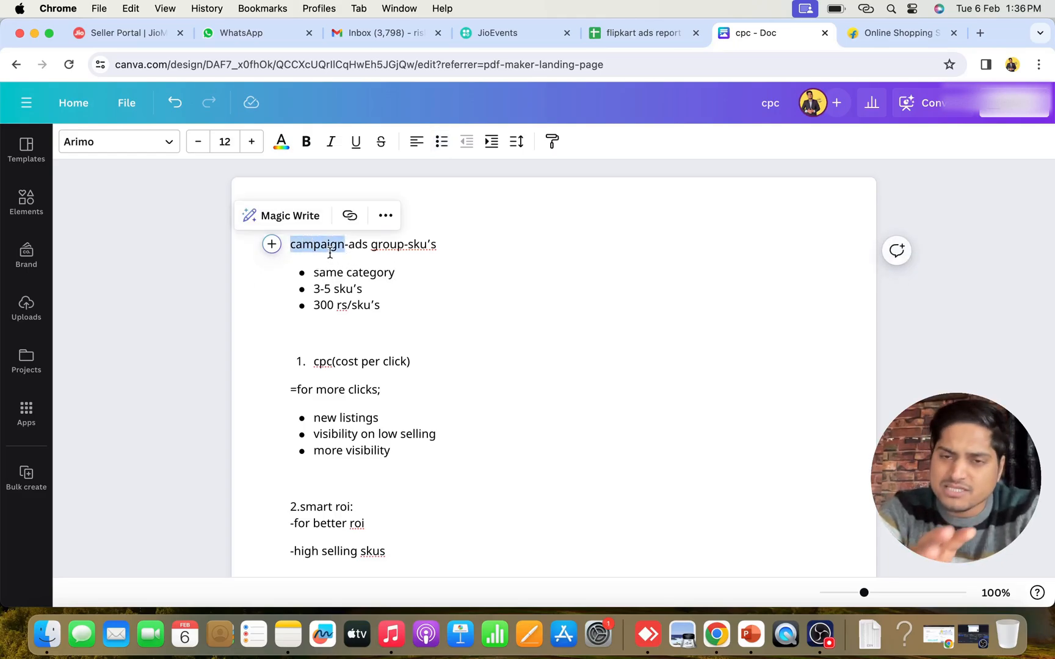
left_click_drag(349, 248, 406, 246)
left_click(424, 272)
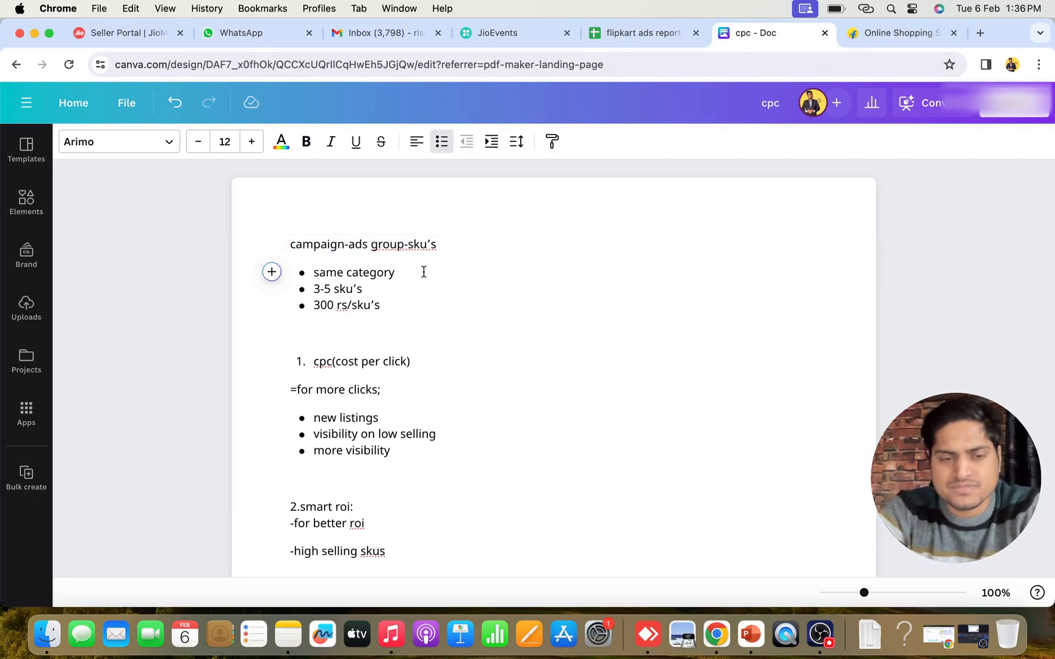
Highlight the "same category" bullet once more and the "3-5 sku's" bullet below it
left_click_drag(312, 272, 404, 272)
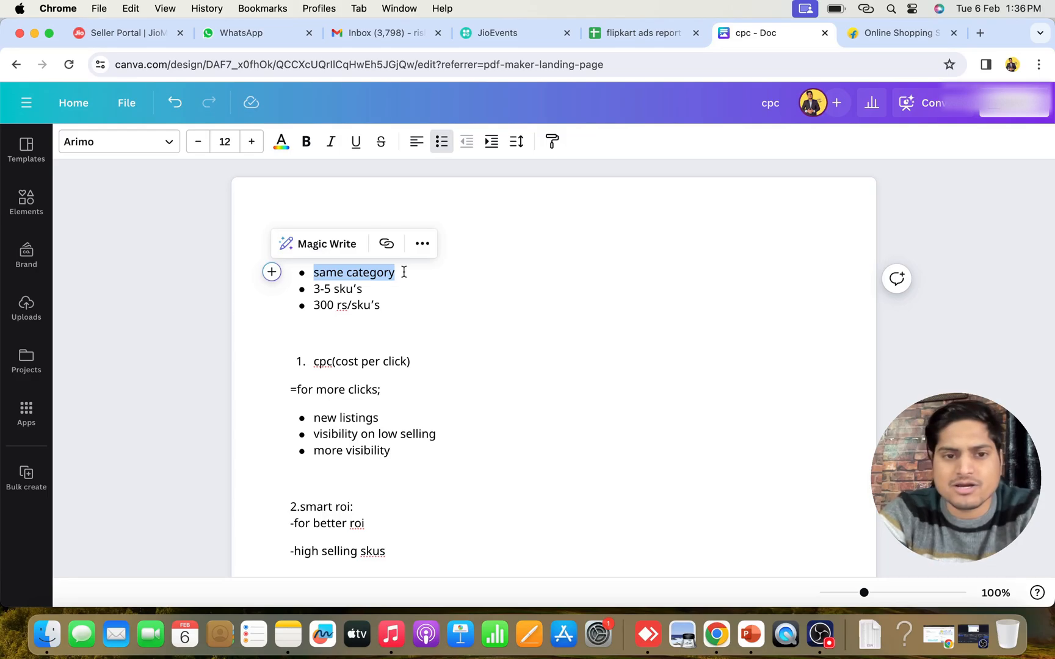
left_click_drag(315, 288, 370, 289)
left_click(406, 294)
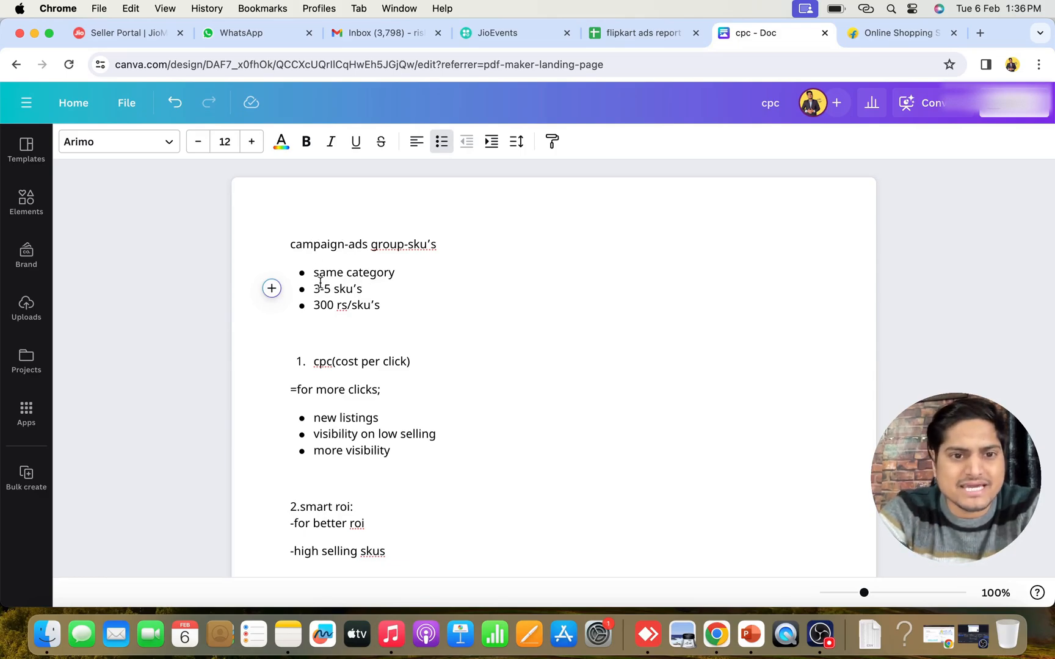
left_click_drag(315, 289, 373, 289)
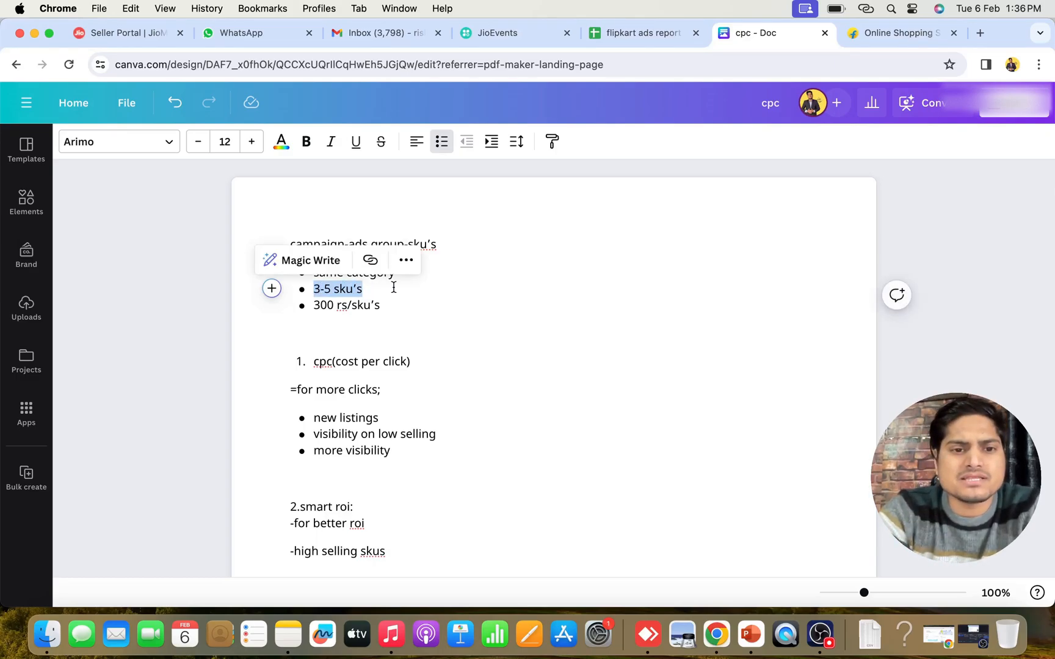
left_click(393, 287)
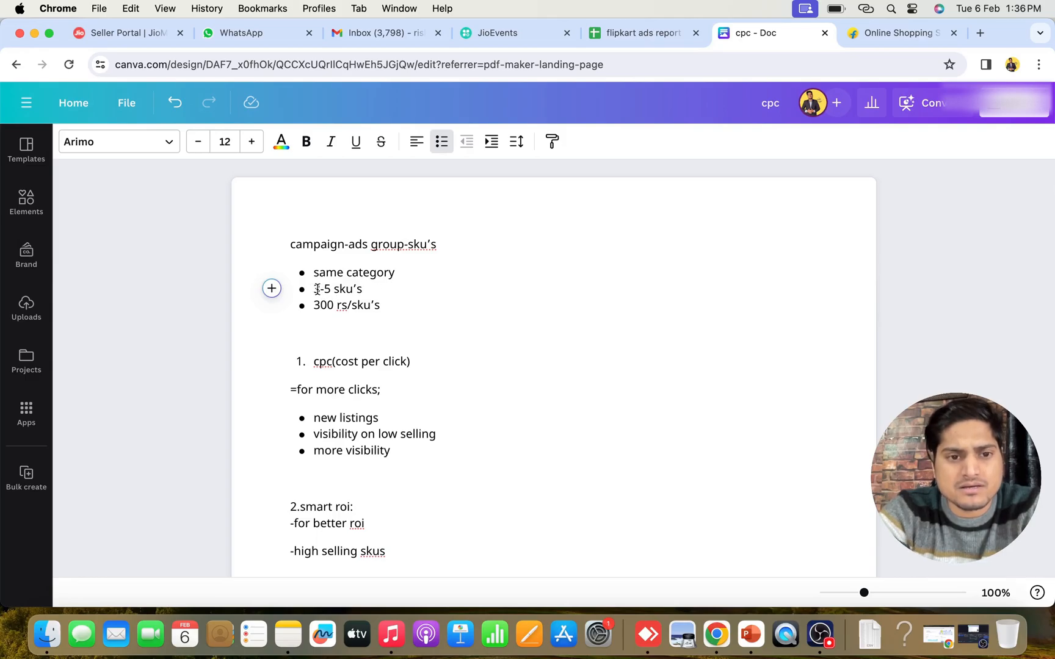
left_click_drag(313, 288, 378, 288)
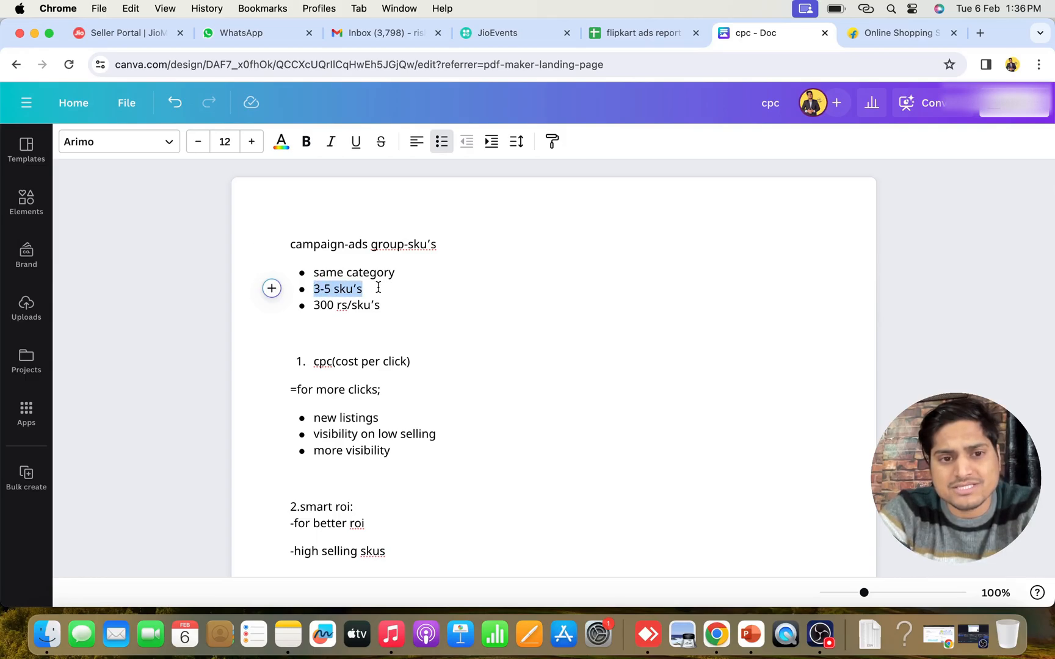
left_click(438, 293)
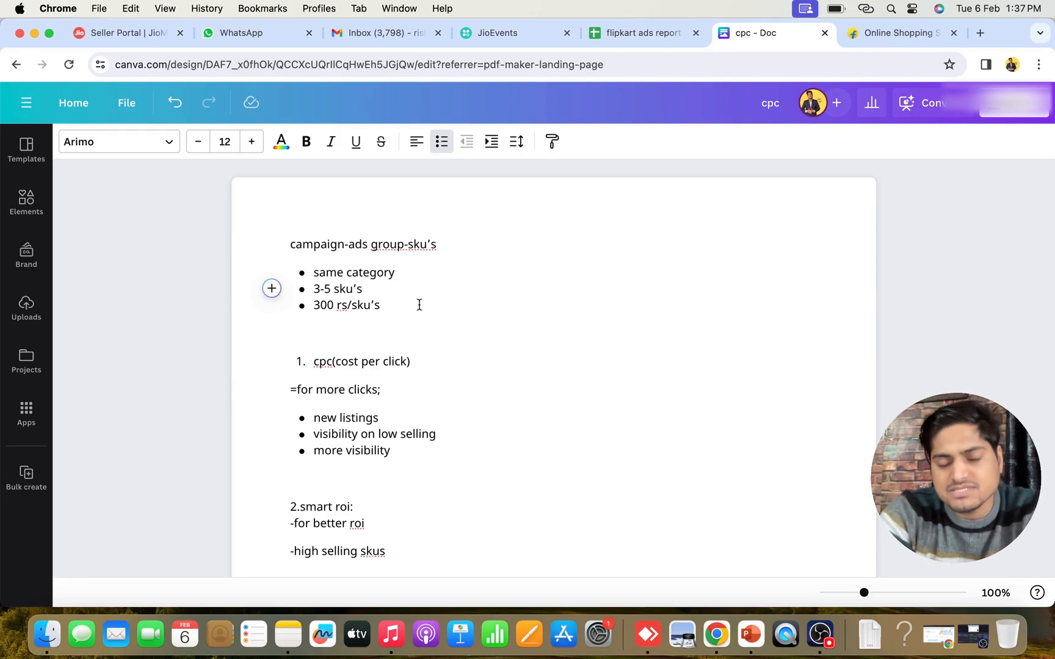
Switch to the Flipkart storefront and look through the product sections on its home page
left_click(860, 36)
scroll(484, 431, "down", 3)
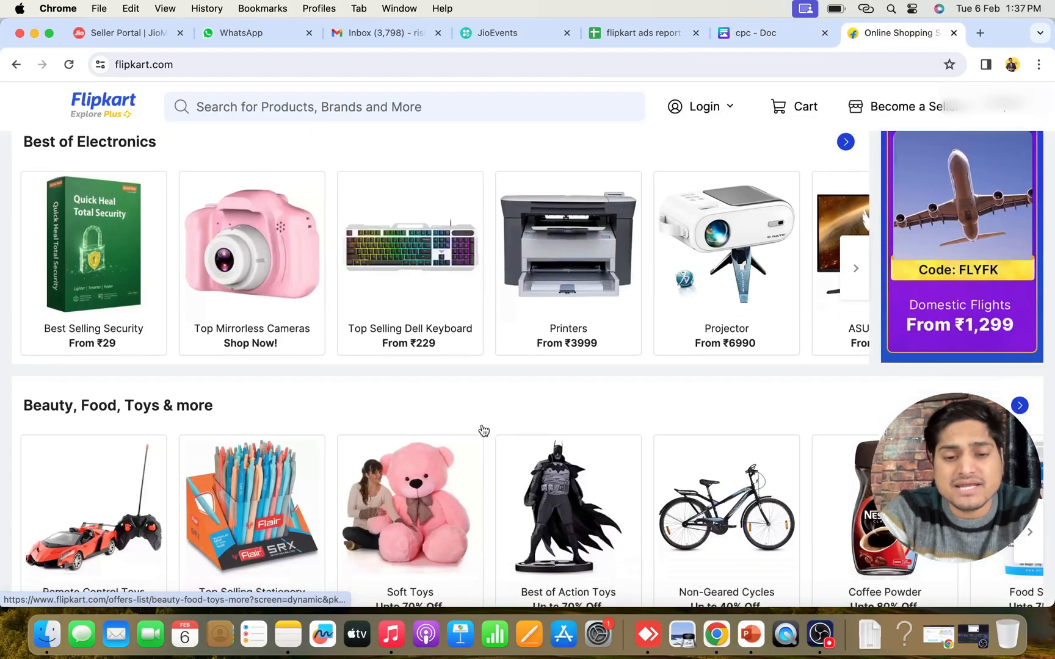
scroll(483, 431, "down", 5)
scroll(483, 430, "up", 10)
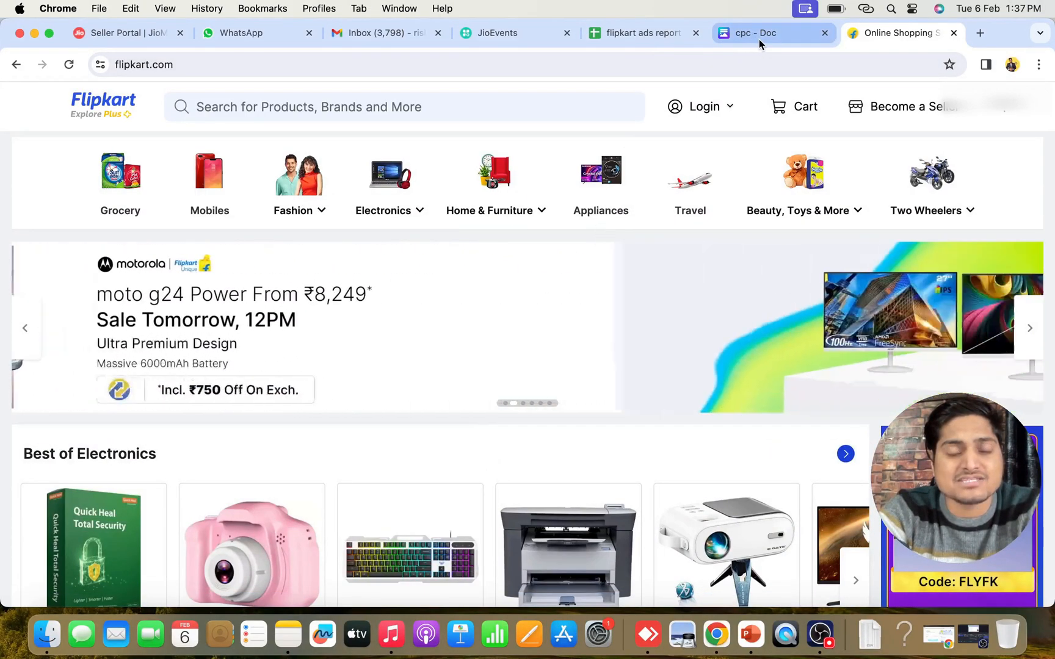
Return to the cpc document and highlight the "300 rs/sku's" budget bullet
left_click(748, 38)
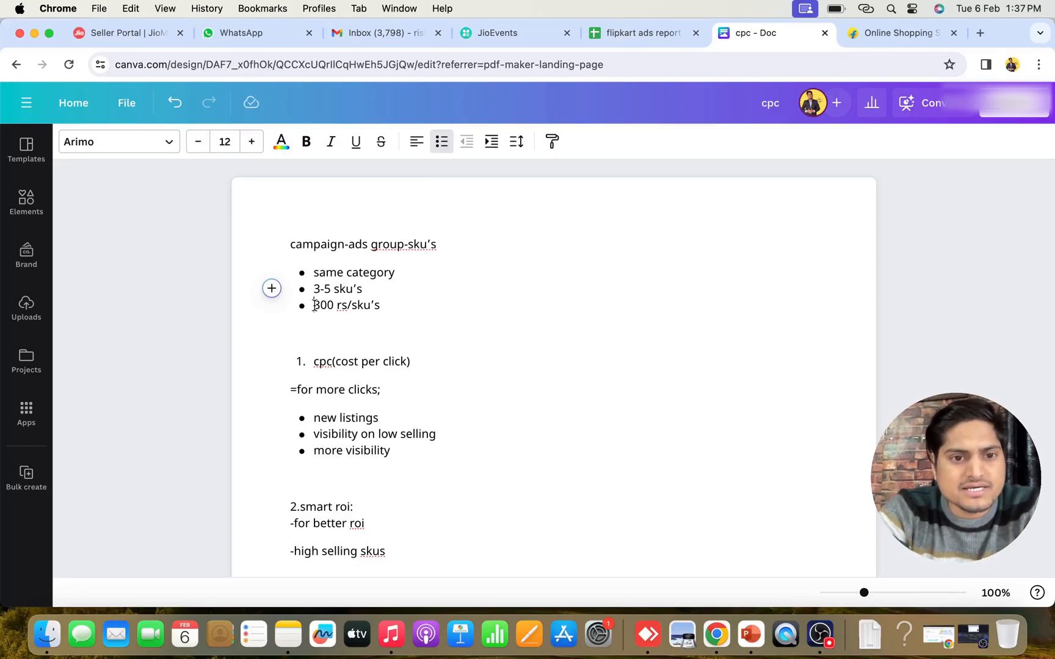
left_click_drag(312, 306, 394, 307)
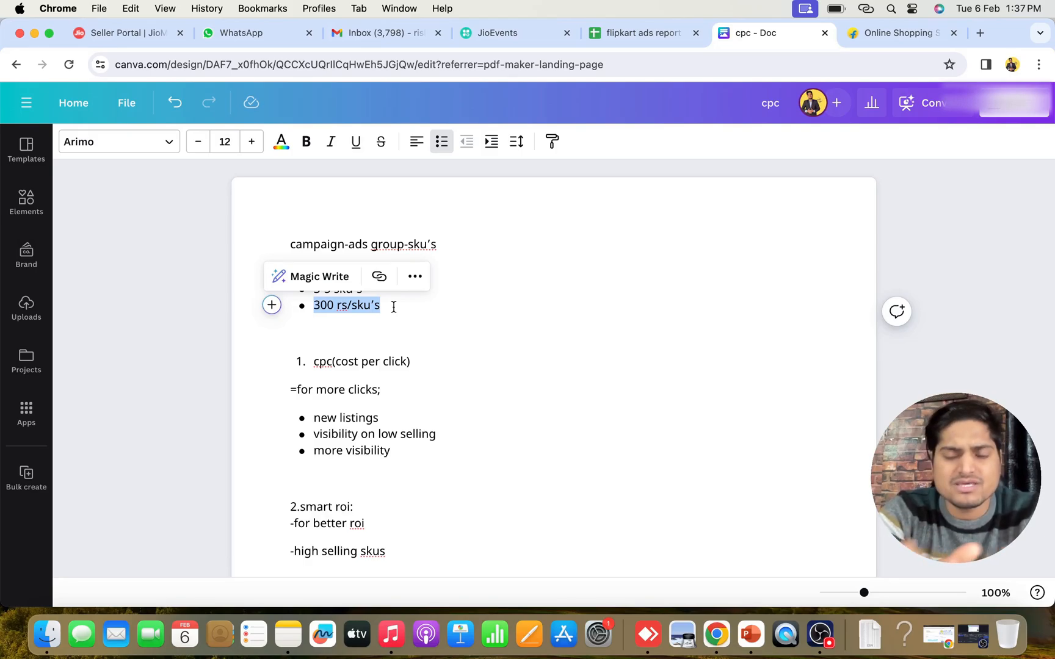
scroll(394, 307, "down", 1)
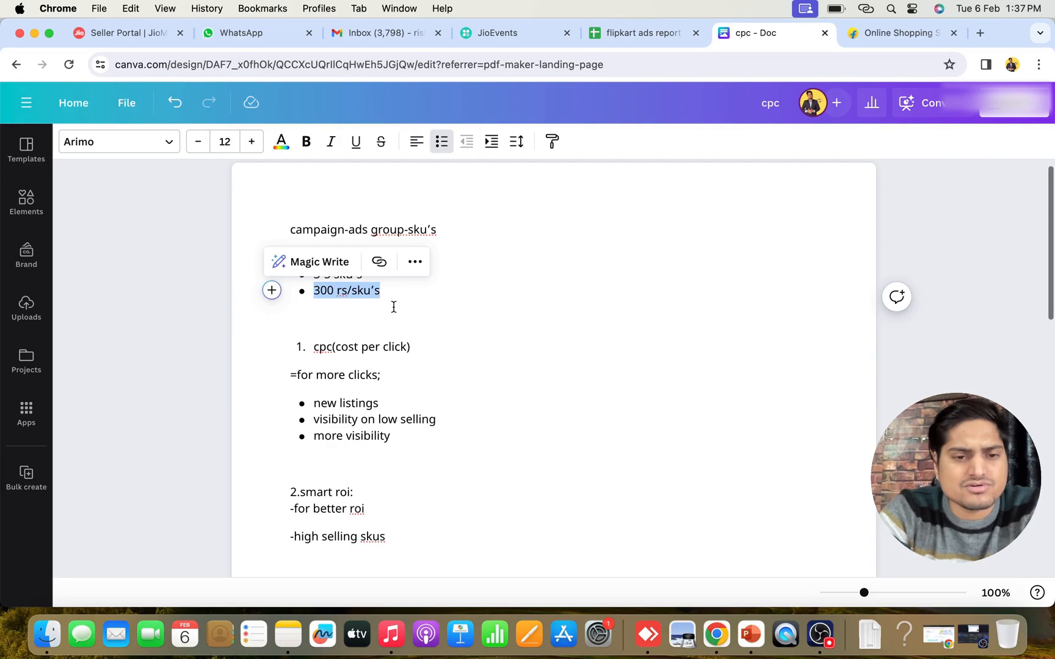
left_click(455, 363)
Highlight the "cpc(cost per click)" item and the "=for more clicks;" line beneath it
left_click_drag(312, 348, 407, 346)
left_click(438, 337)
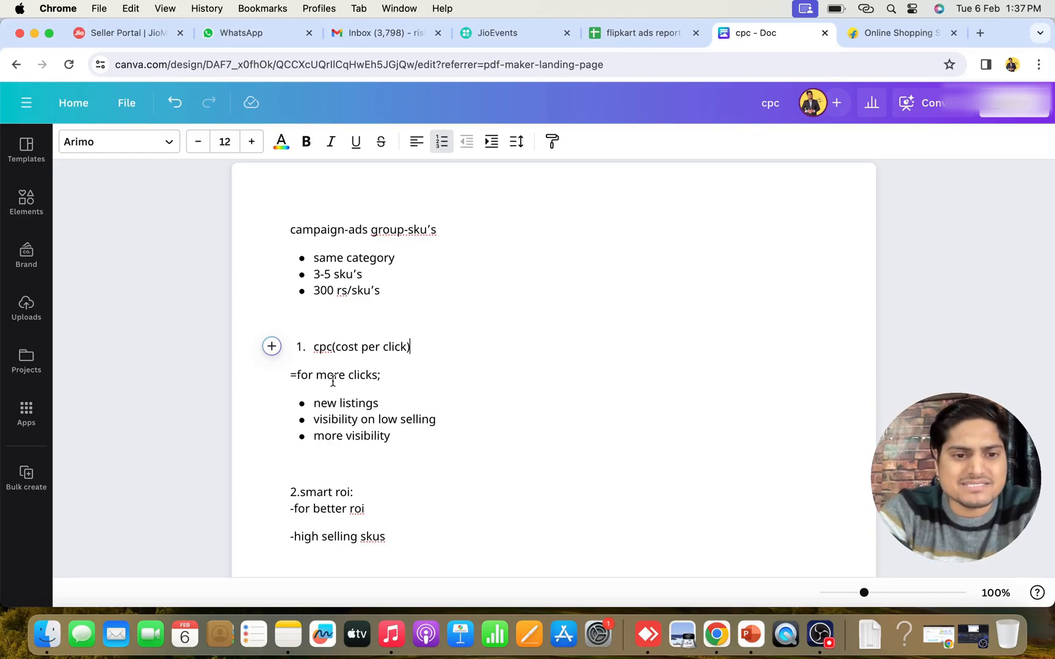
left_click_drag(290, 374, 390, 375)
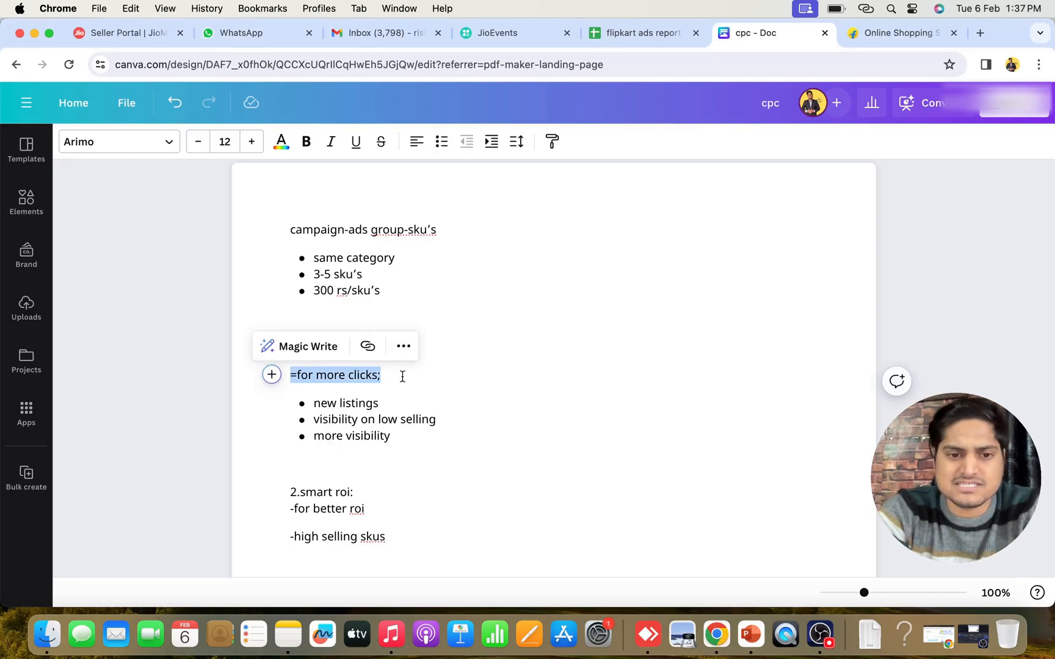
left_click(401, 376)
Highlight the cpc use cases in turn: "new listings", "visibility on low selling" and "more visibility"
left_click_drag(316, 403, 379, 403)
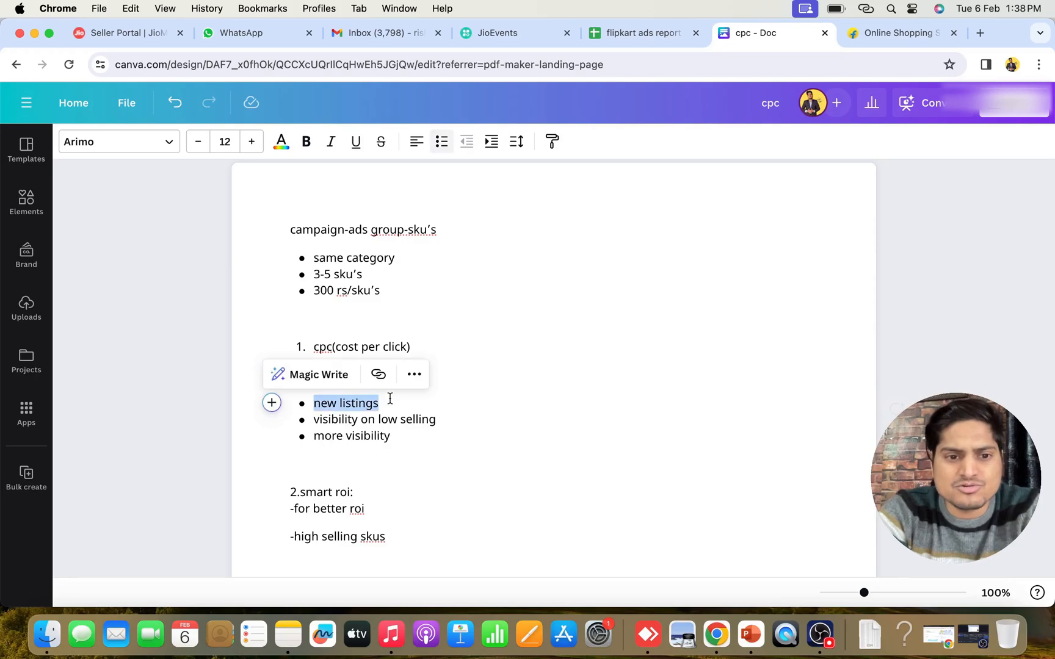
left_click_drag(313, 420, 445, 414)
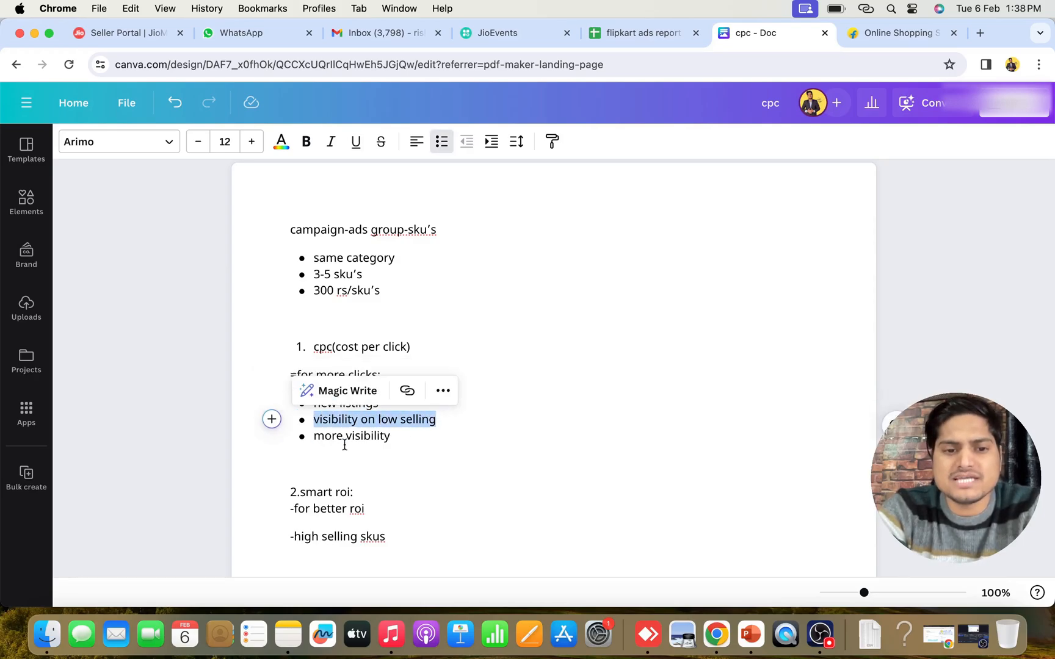
left_click_drag(310, 436, 408, 441)
left_click(427, 440)
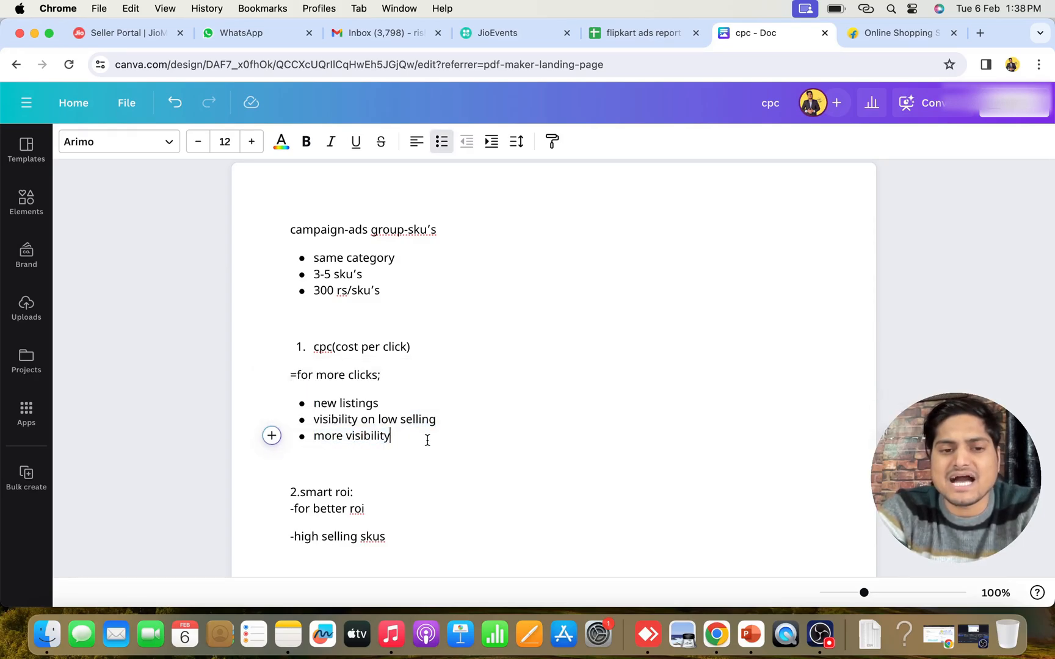
Highlight the "smart roi:" heading and the "for better roi" line in the second section
scroll(428, 440, "down", 5)
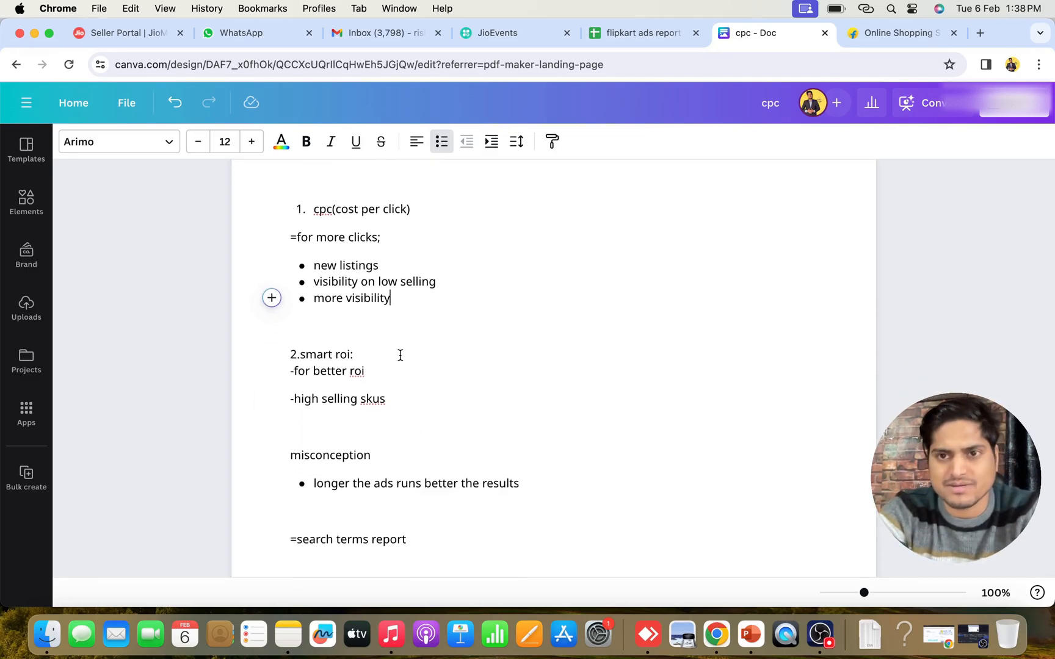
left_click_drag(302, 354, 362, 356)
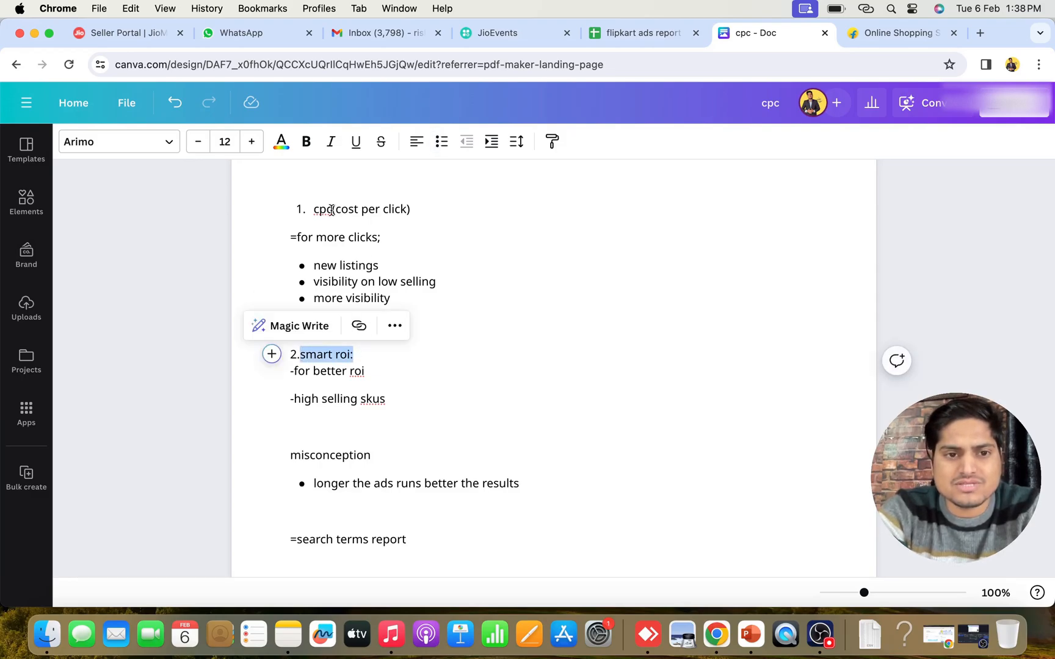
left_click(383, 358)
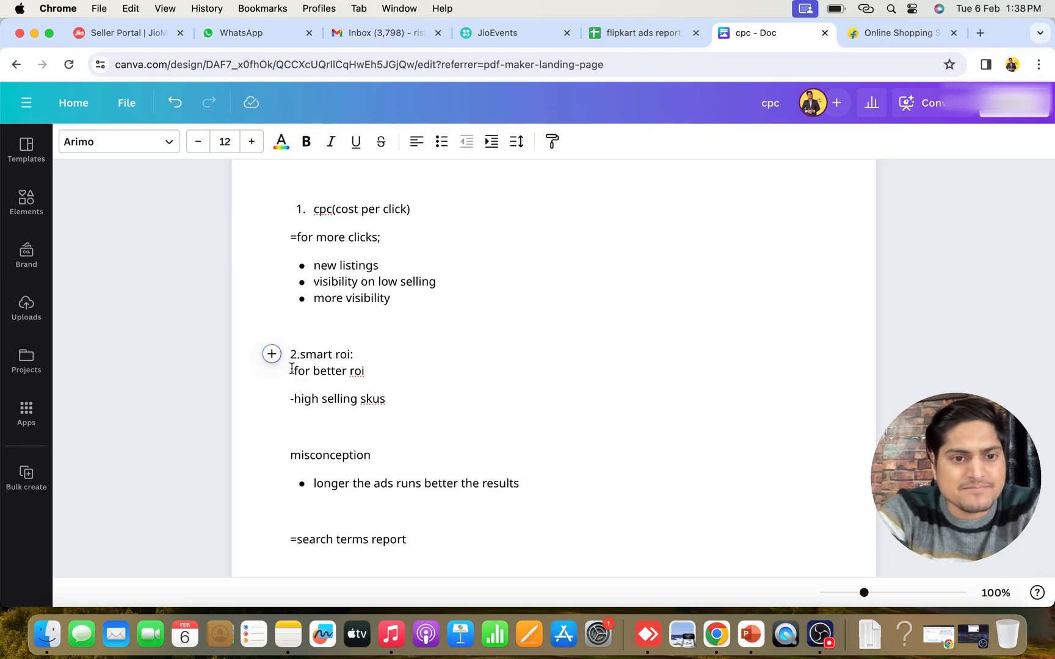
left_click_drag(291, 374, 384, 372)
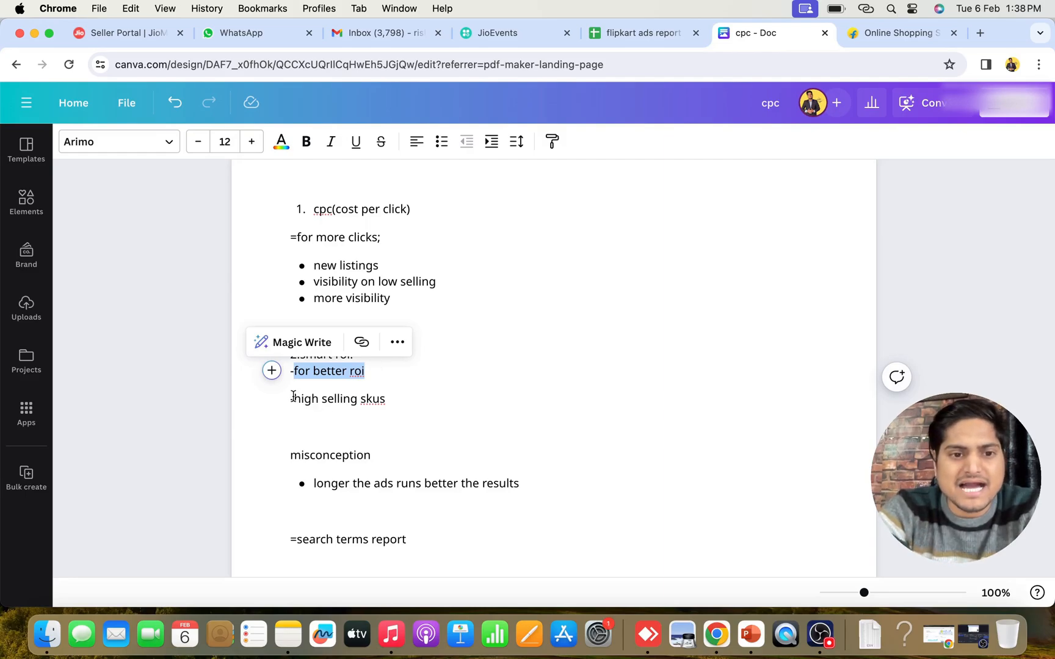
Highlight the "high selling skus" line under smart roi, followed by the "misconception" heading
left_click_drag(292, 400, 395, 400)
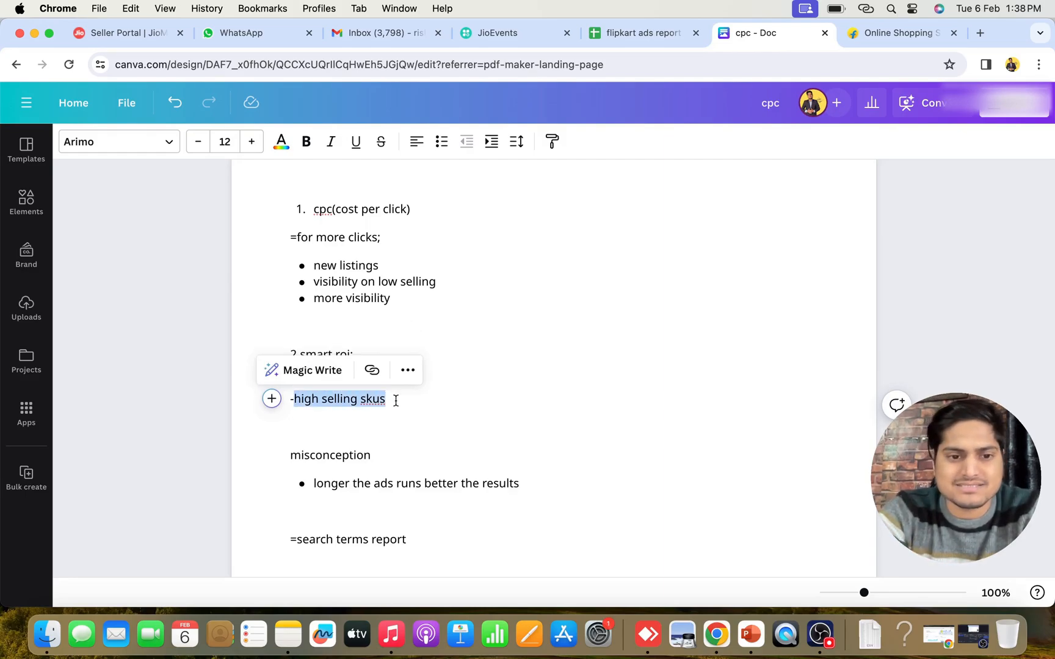
left_click(426, 426)
scroll(426, 426, "down", 1)
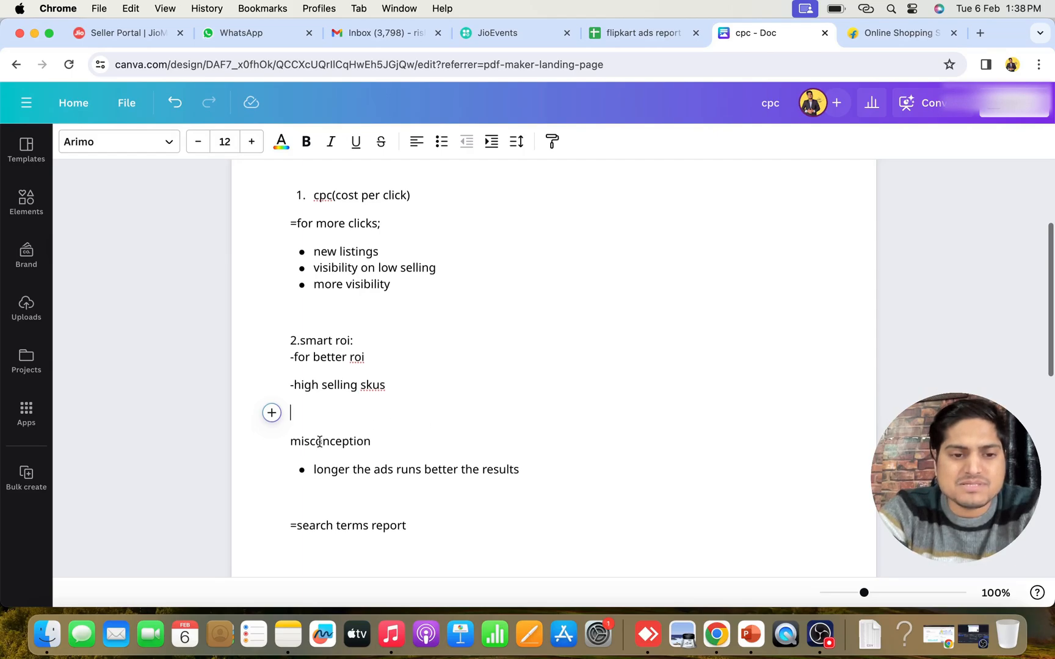
left_click_drag(290, 441, 402, 438)
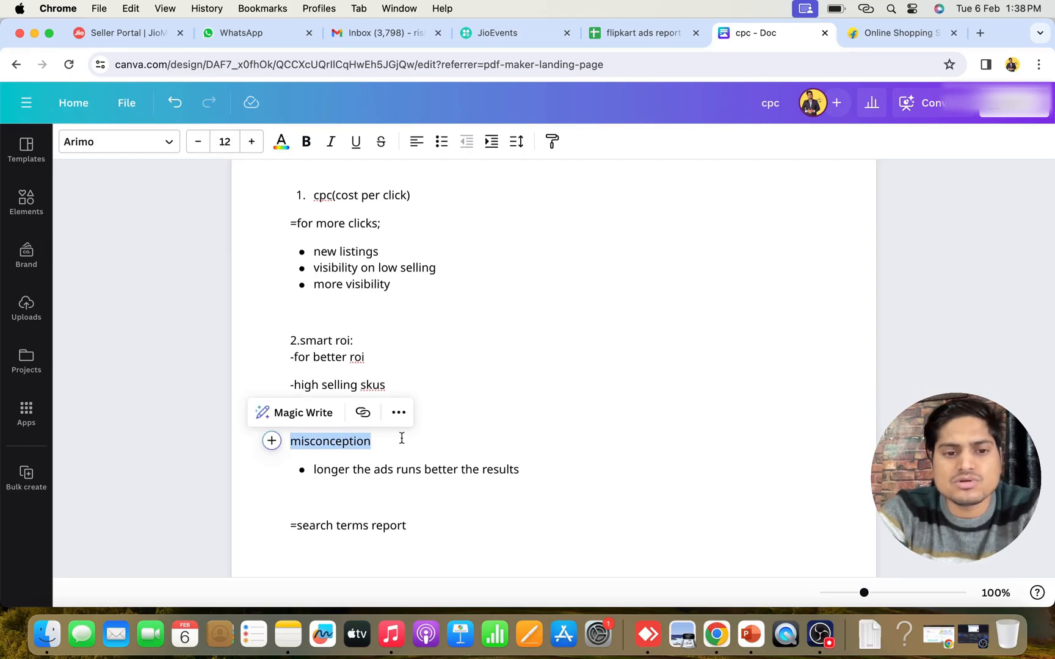
left_click(472, 435)
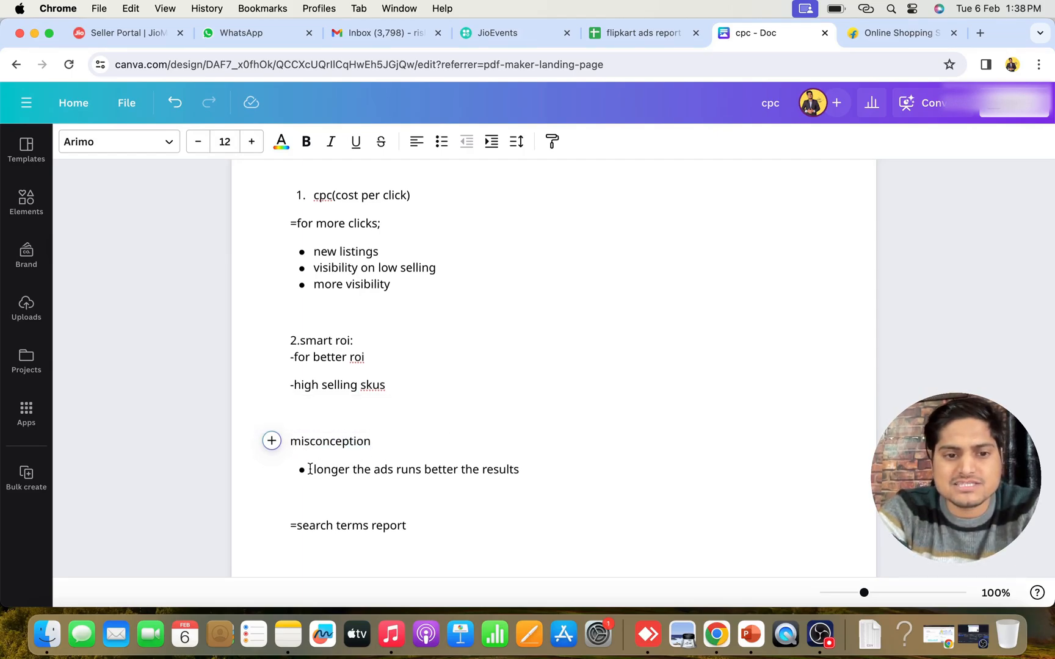
Highlight the bullet "longer the ads runs better the results" and its word "results" under the misconception heading
left_click_drag(310, 469, 520, 473)
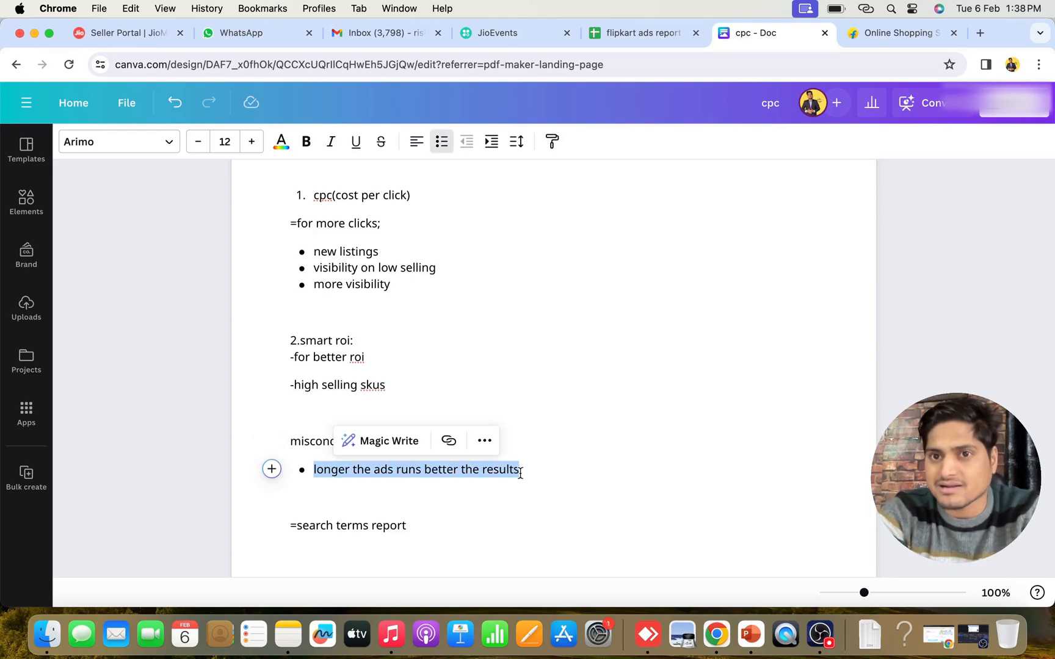
left_click(314, 469)
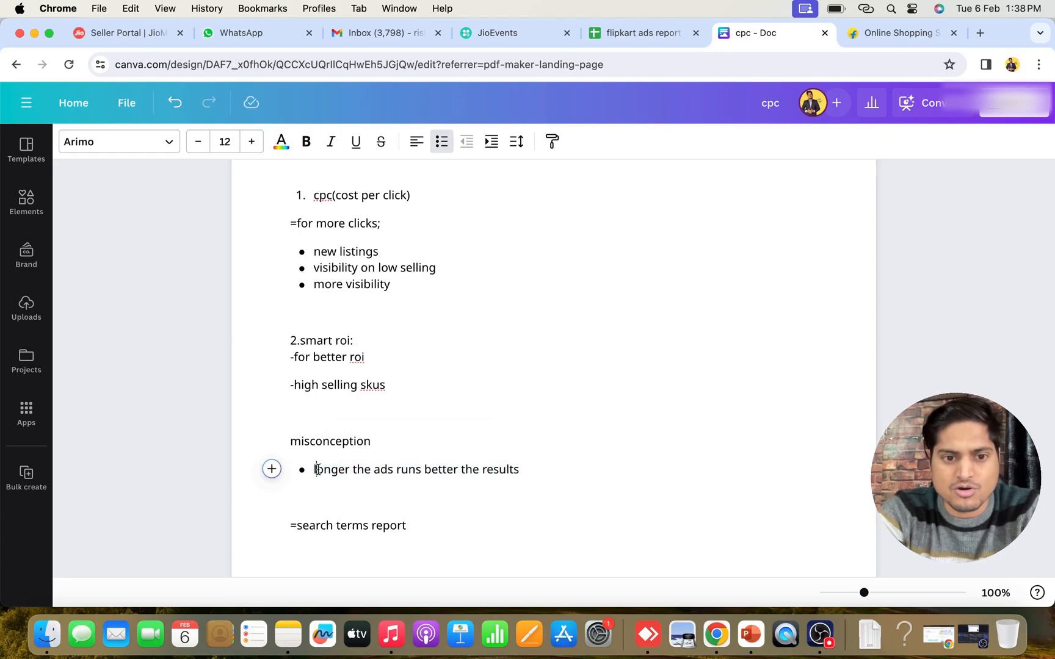
double_click(508, 469)
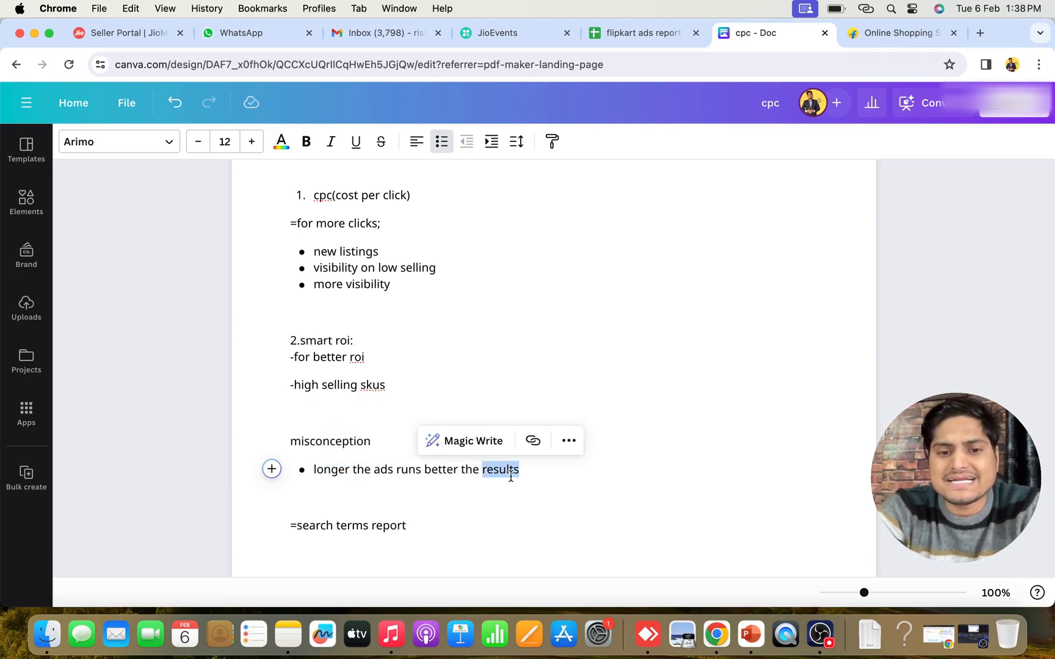
left_click(566, 471)
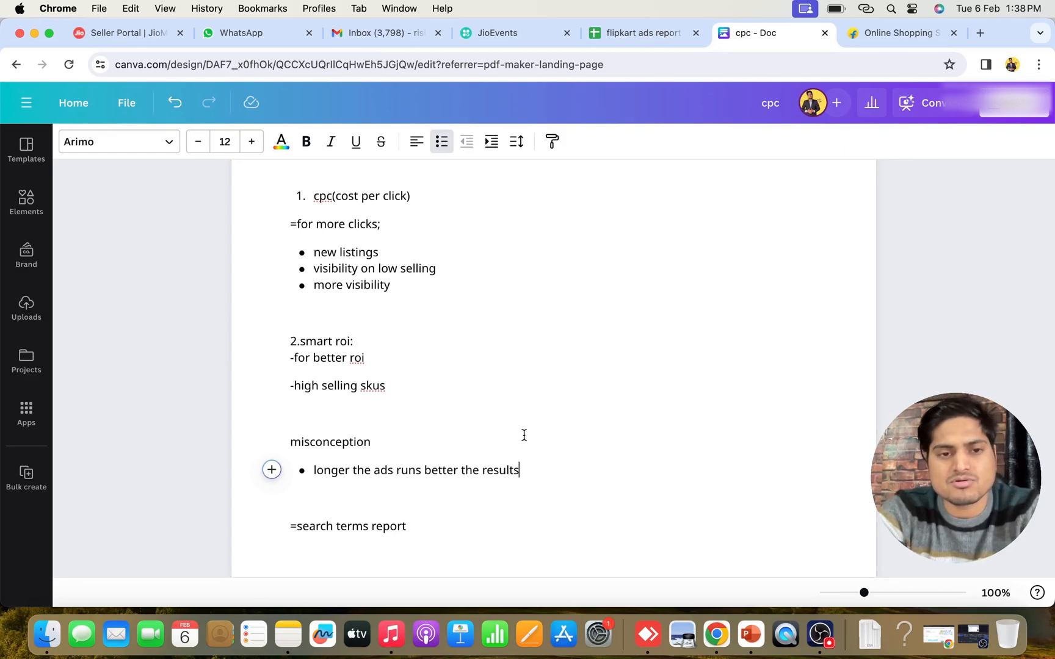
Append the example "1000-5-5k" to the end of the "campaign-ads group-sku's" line
scroll(522, 434, "up", 3)
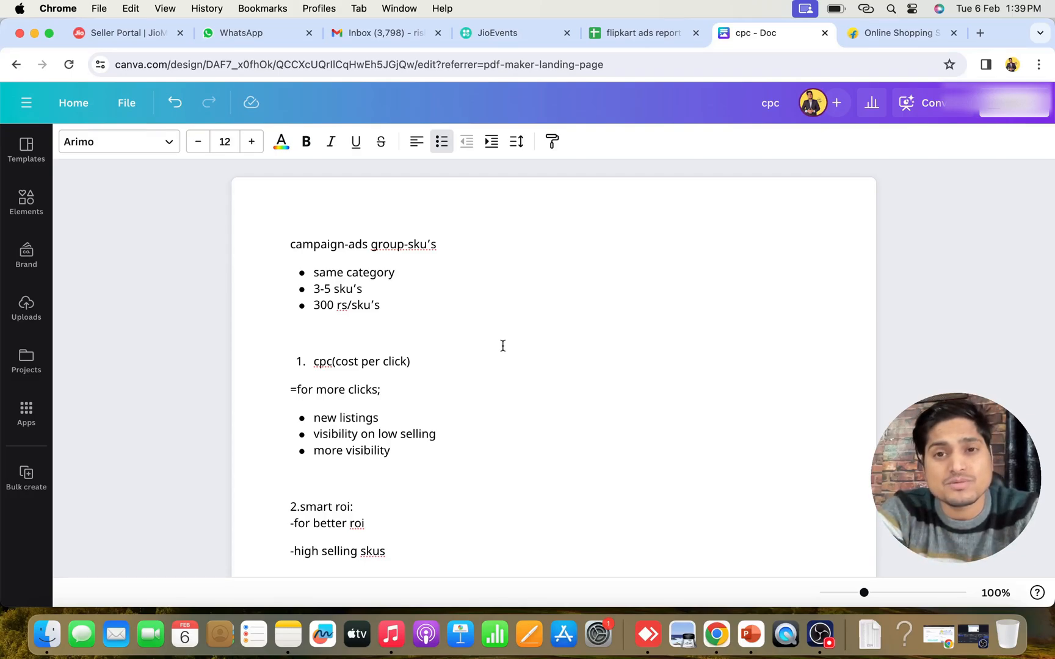
scroll(502, 345, "down", 1)
scroll(503, 345, "up", 1)
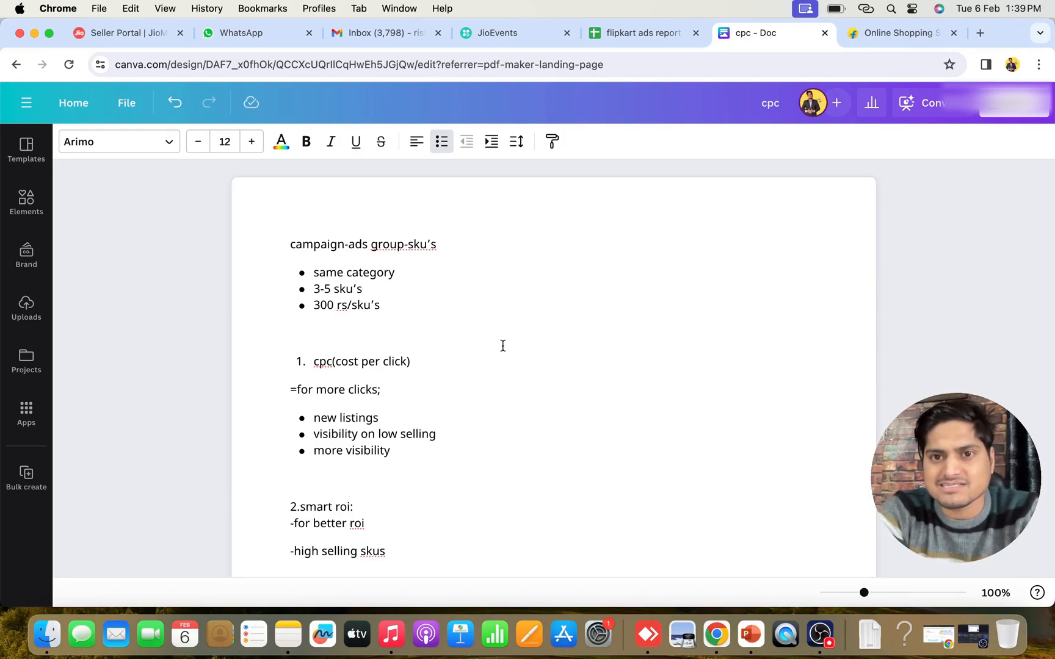
left_click(470, 332)
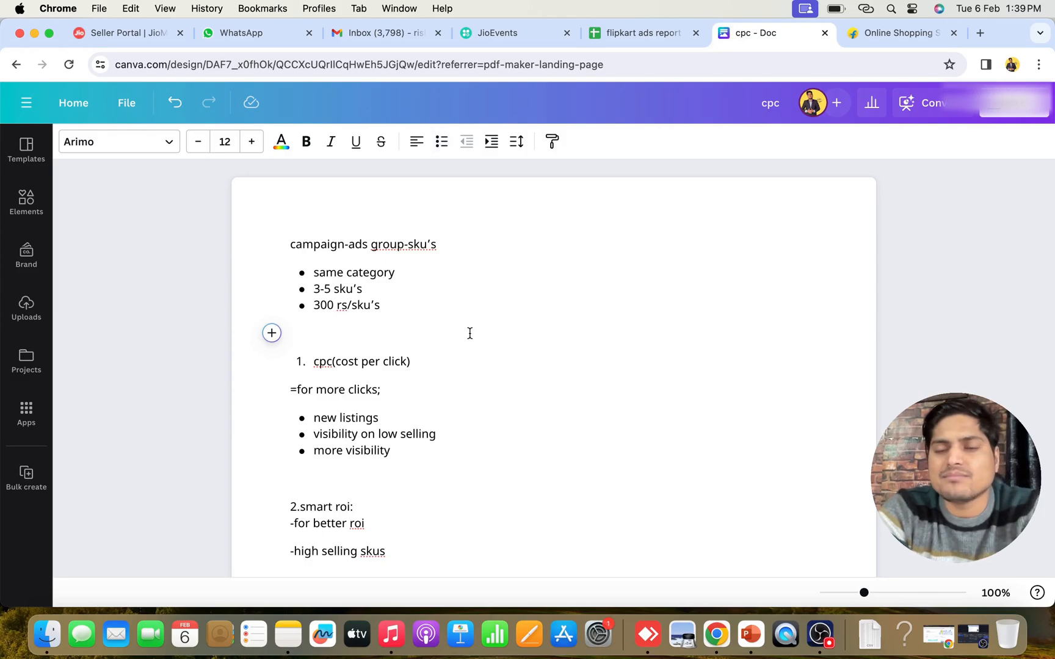
left_click(519, 243)
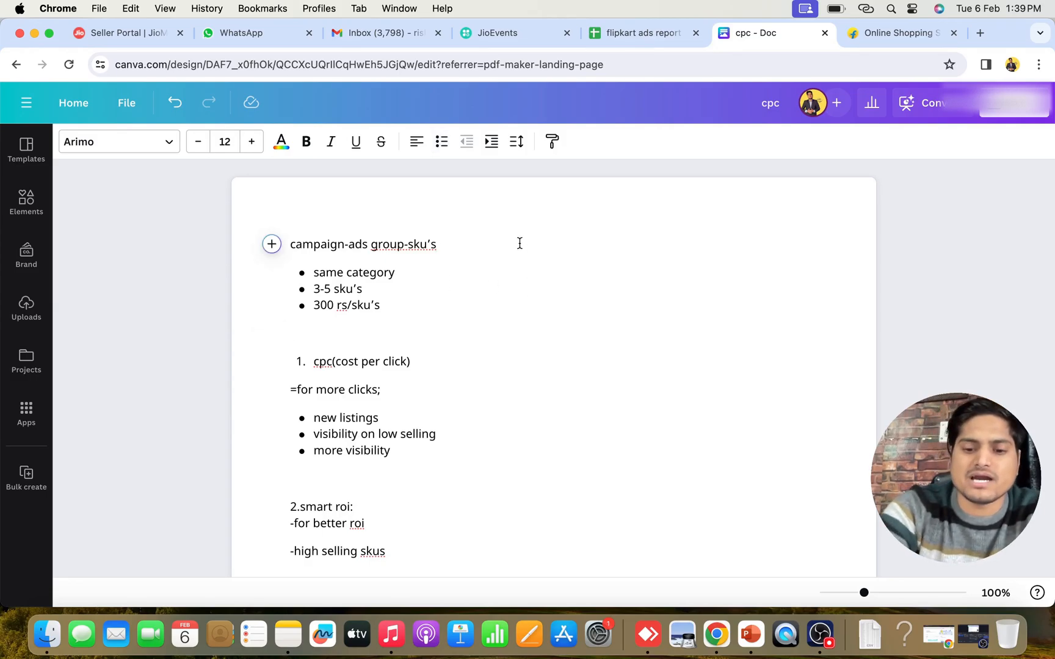
type("1")
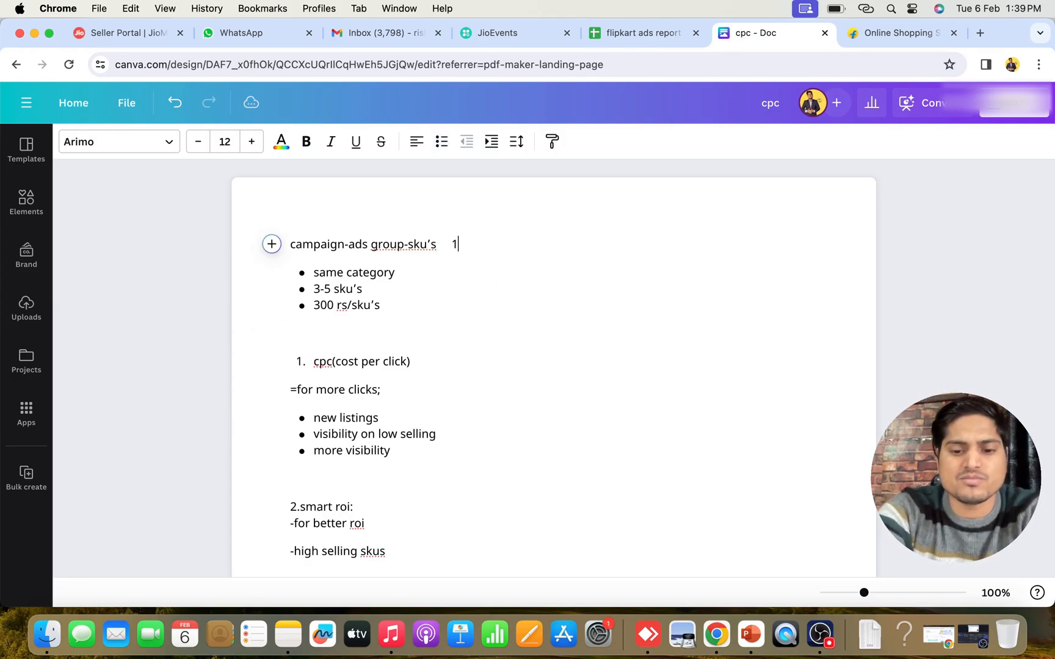
type("000-")
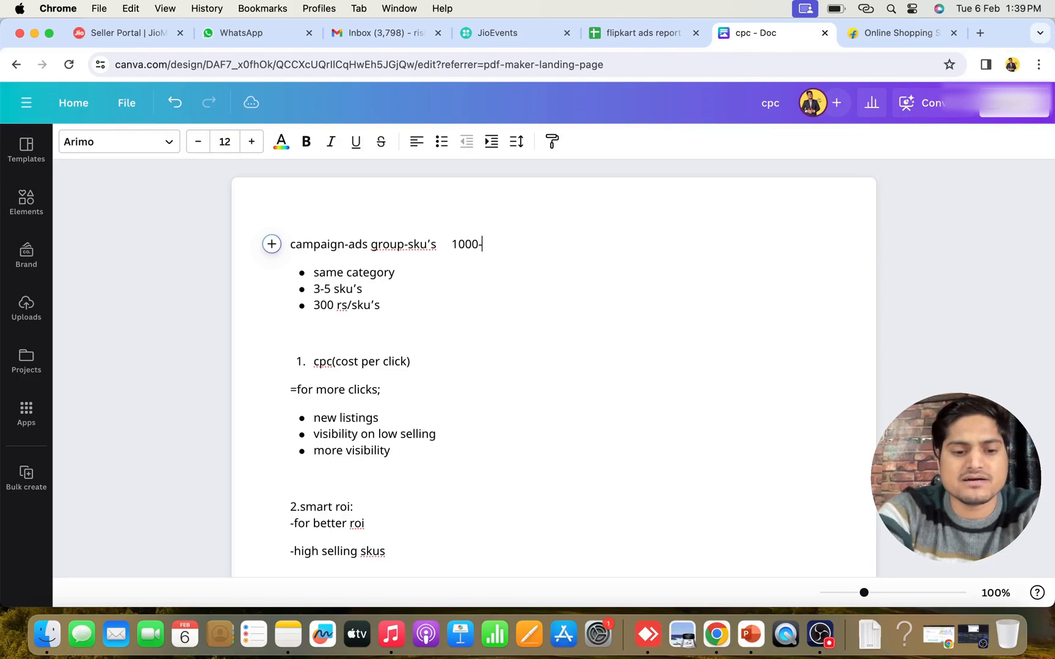
type("5-5k")
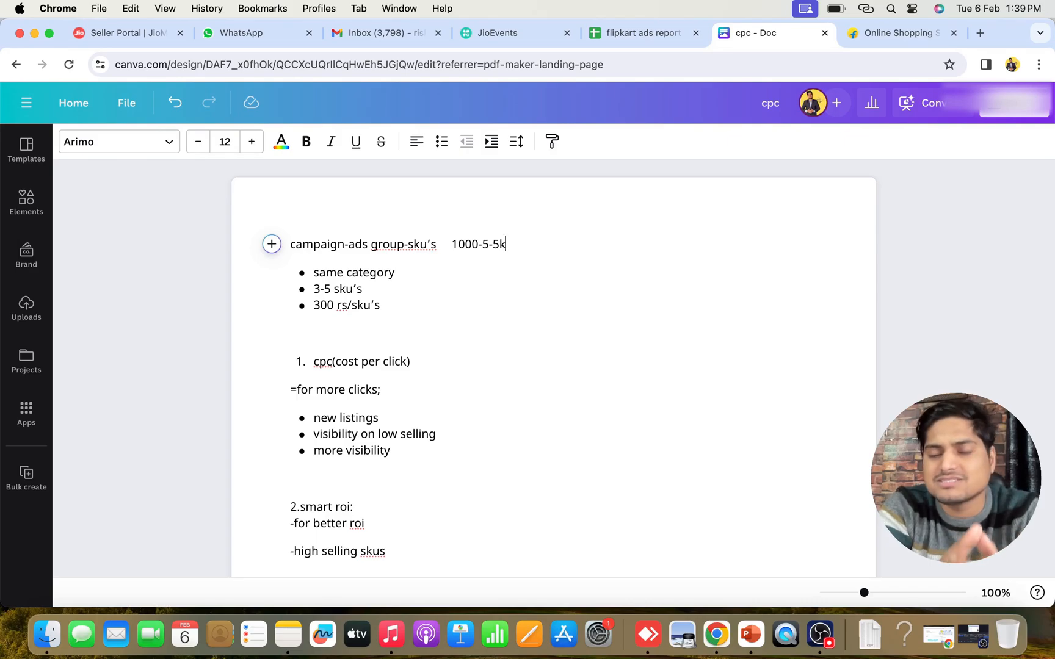
Delete the "1000-5-5k" example from the "campaign-ads group-sku's" line
left_click_drag(450, 245, 521, 245)
key("BackSpace")
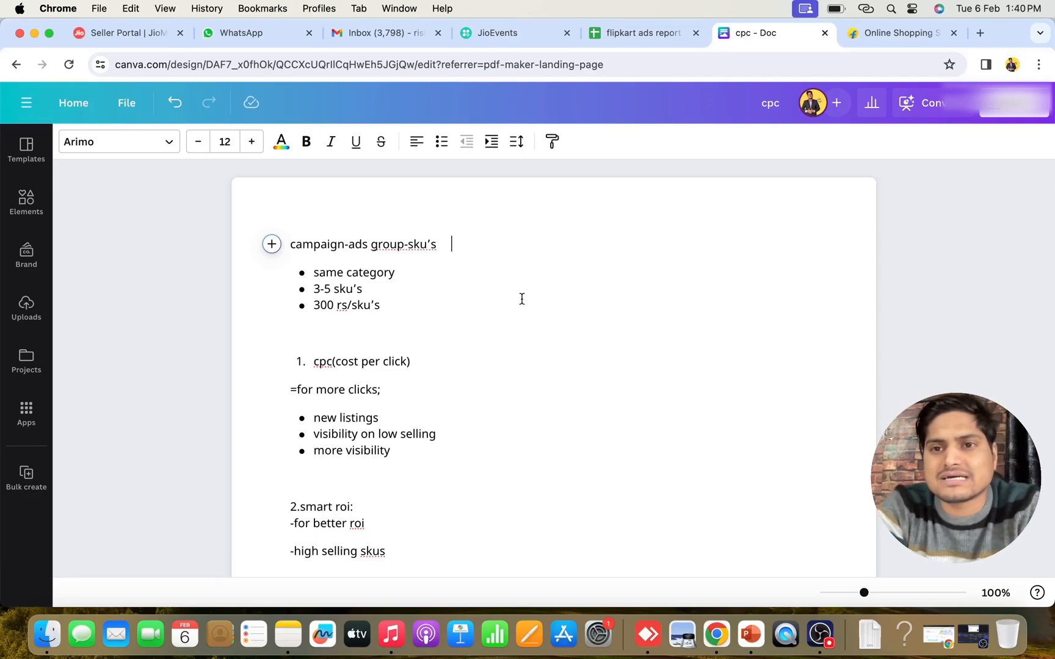
left_click(522, 299)
Highlight the "=search terms report" line at the end of the notes
scroll(523, 394, "down", 2)
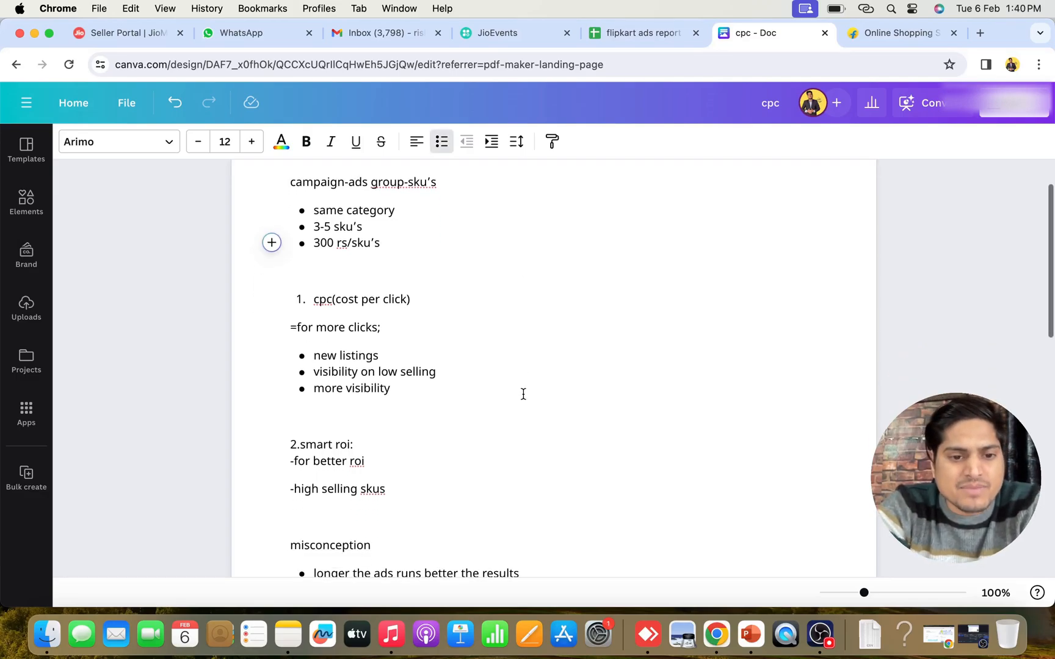
scroll(523, 394, "down", 3)
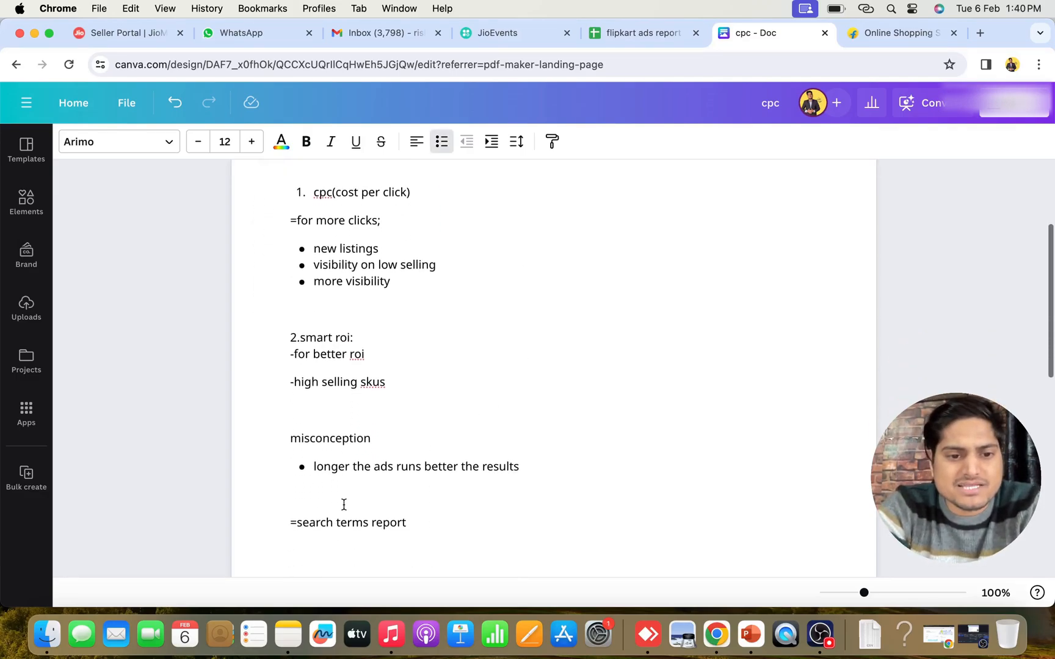
triple_click(330, 519)
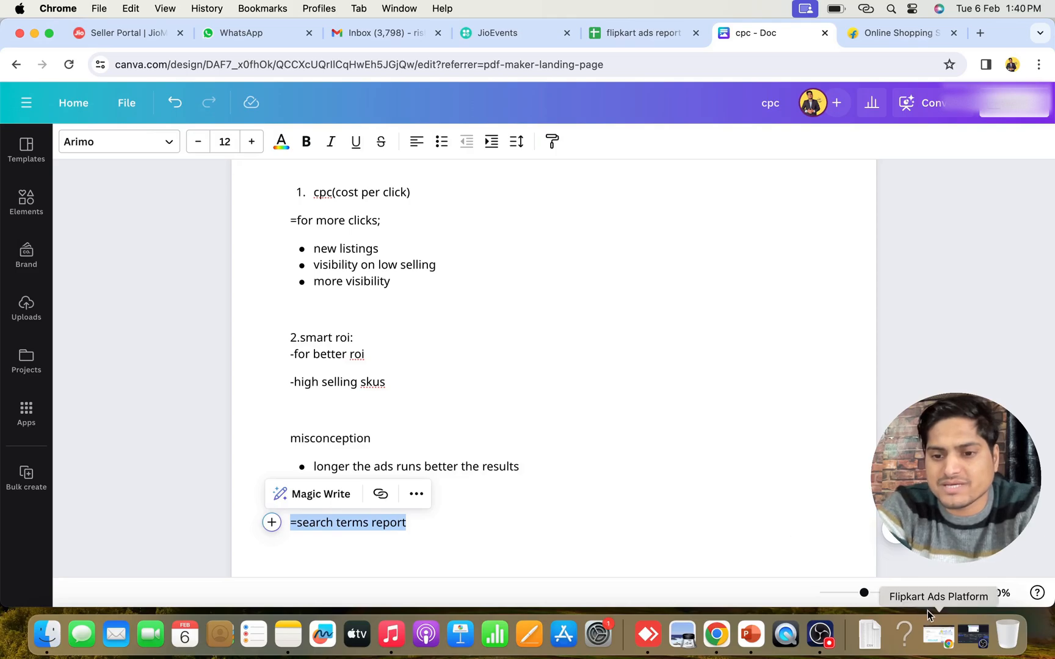
Switch to the Flipkart Ads Platform window and open the Campaign Manager
left_click(929, 645)
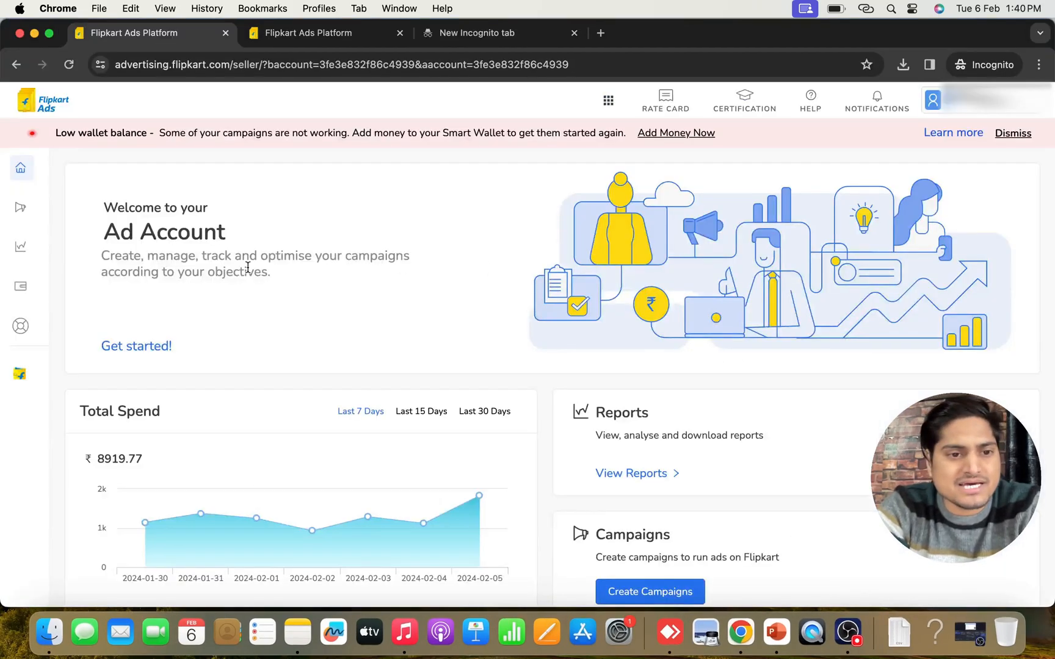
mouse_move(40, 208)
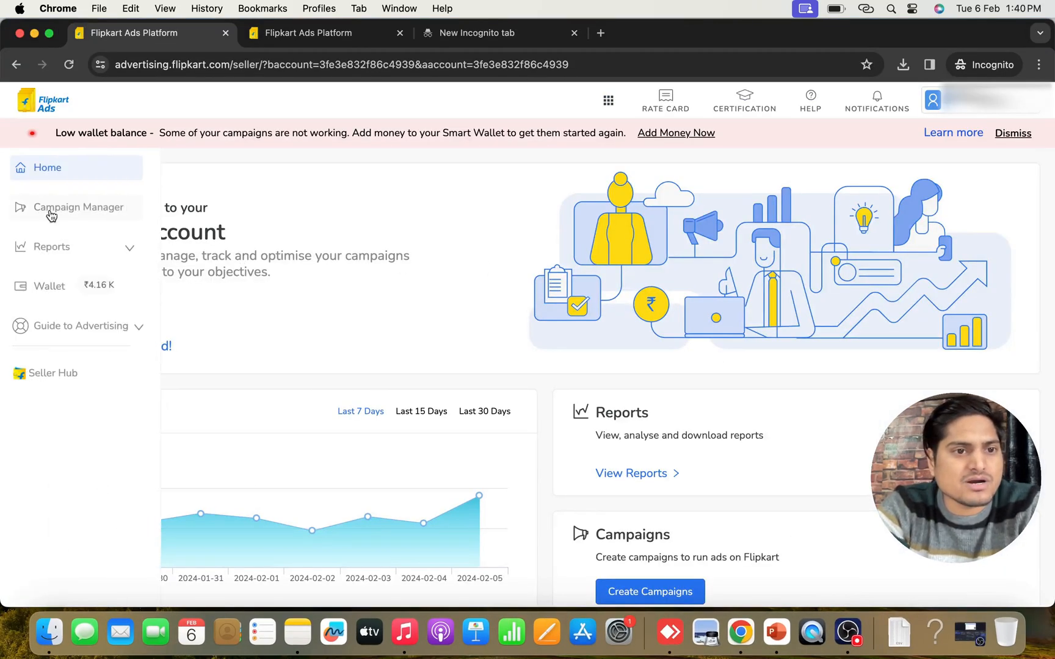
left_click(57, 214)
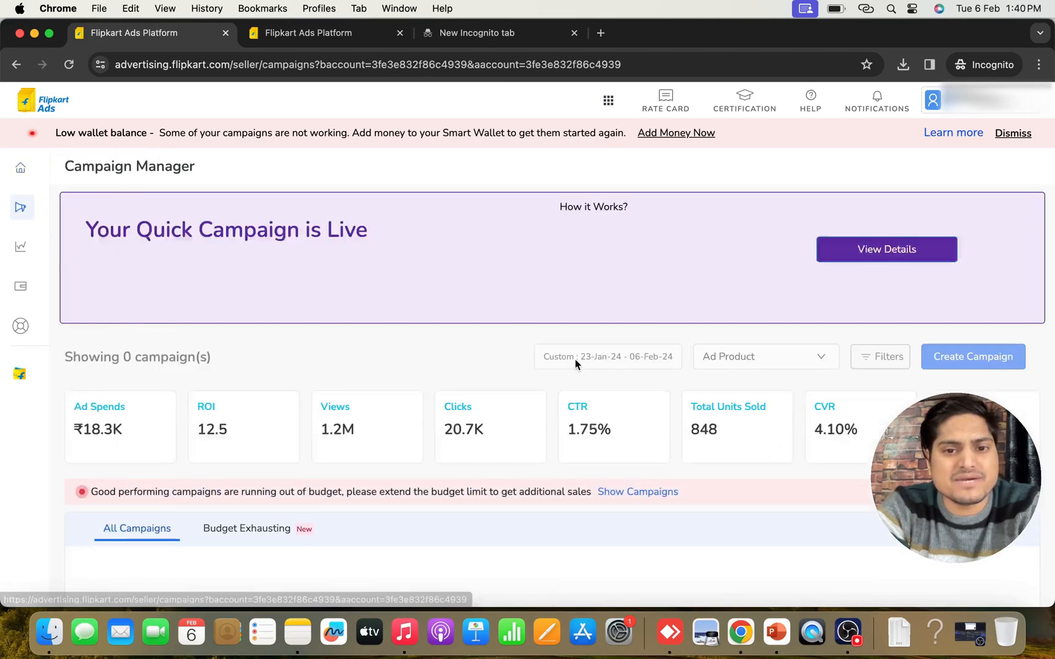
Open the Other Reports page in the reports section of Flipkart Ads
mouse_move(40, 287)
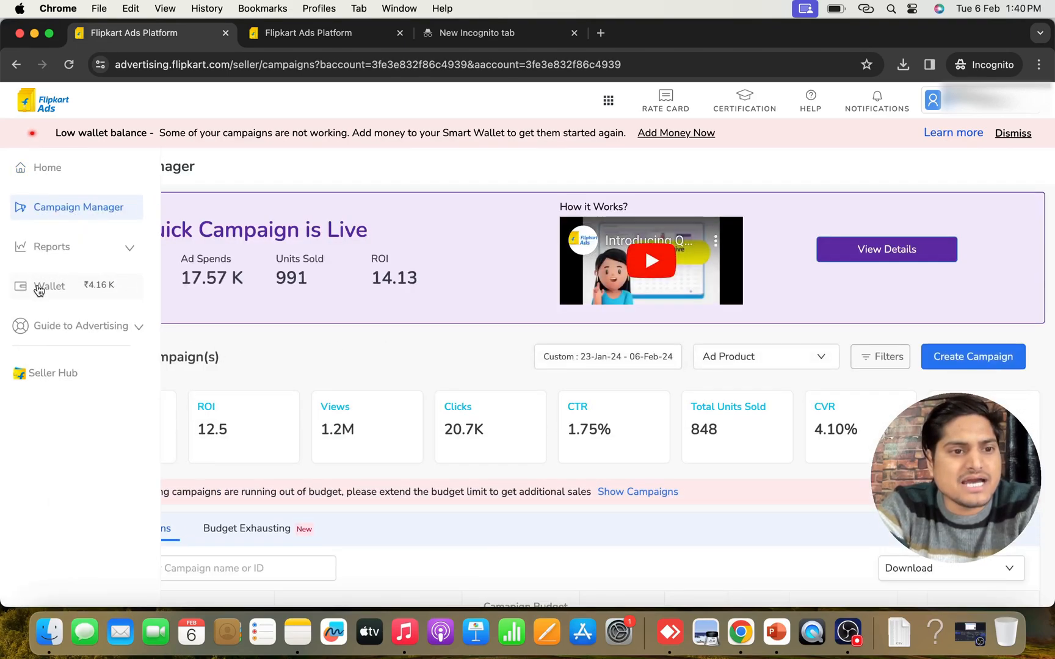
left_click(55, 249)
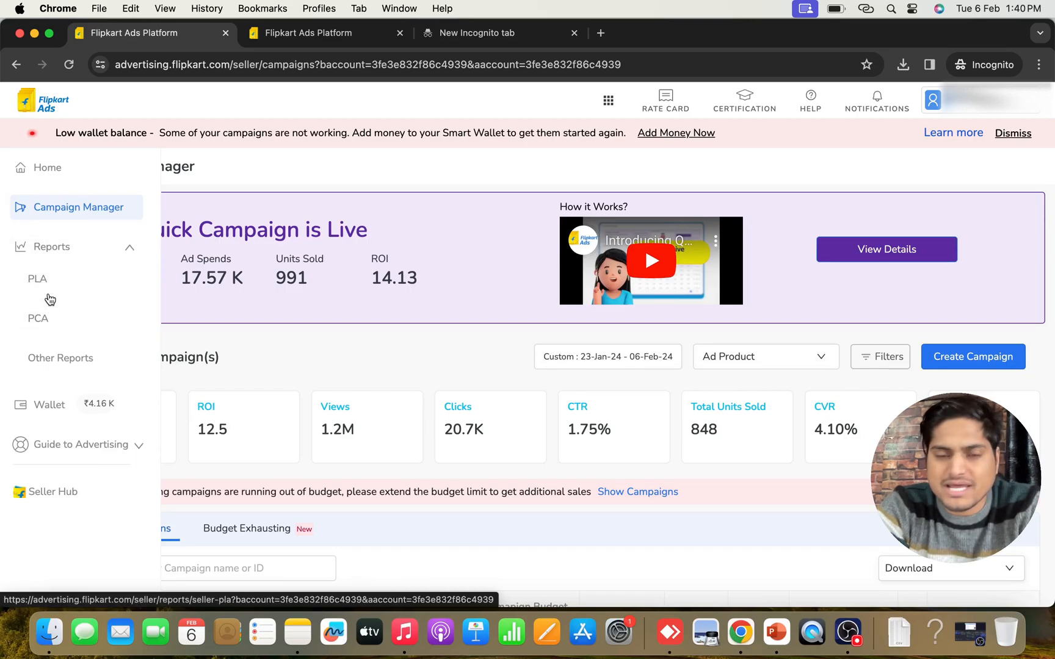
left_click(59, 364)
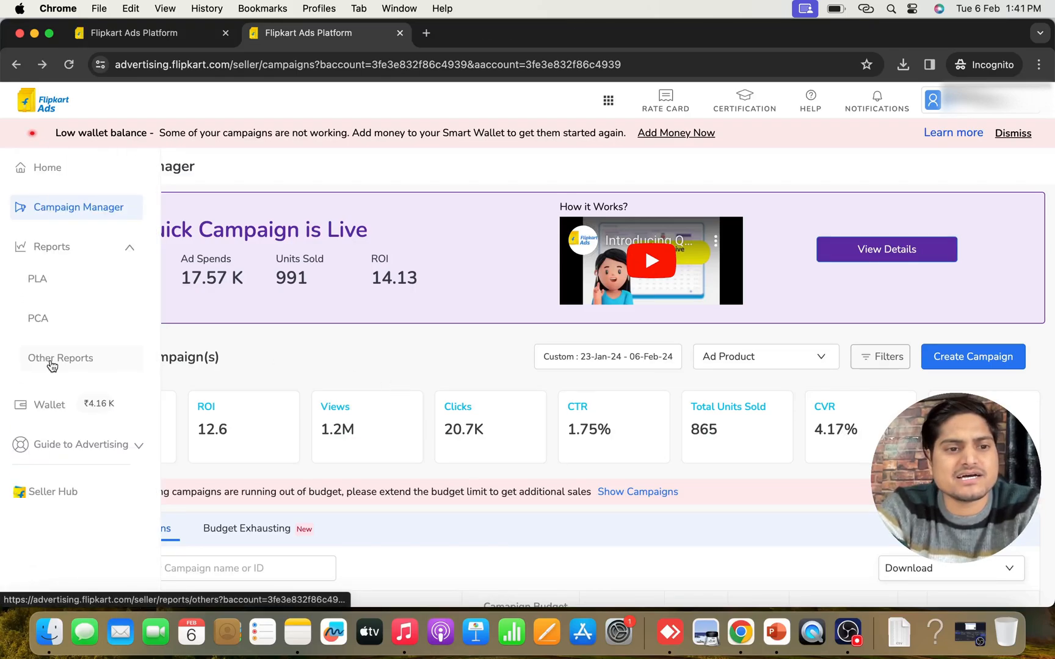
left_click(51, 363)
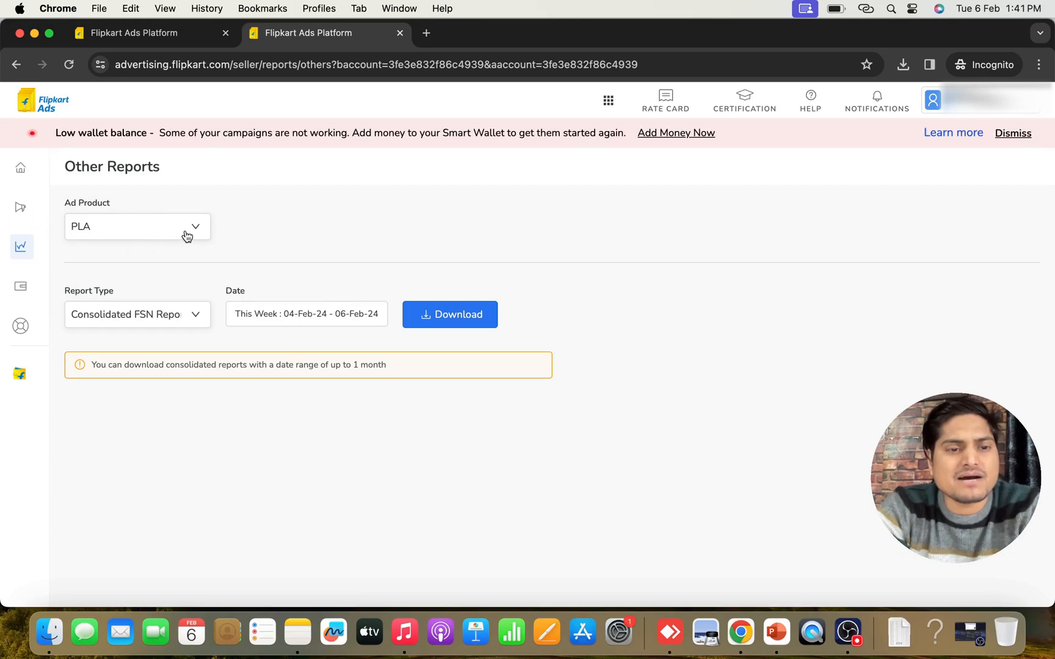
Choose PLA as the ad product and Search Term Report as the report type
left_click(186, 236)
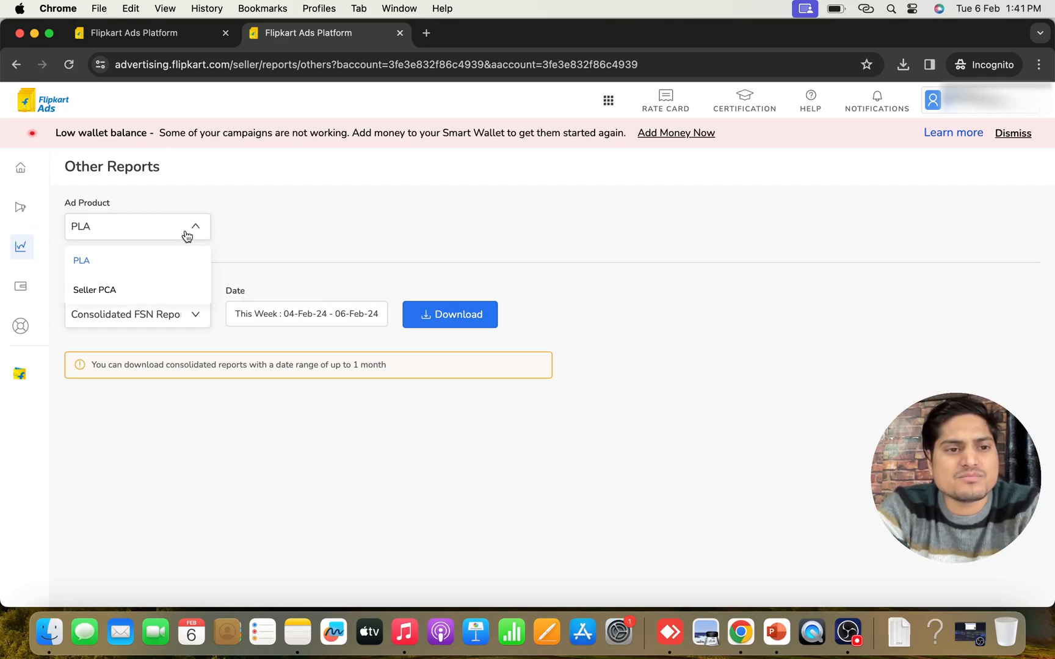
left_click(129, 262)
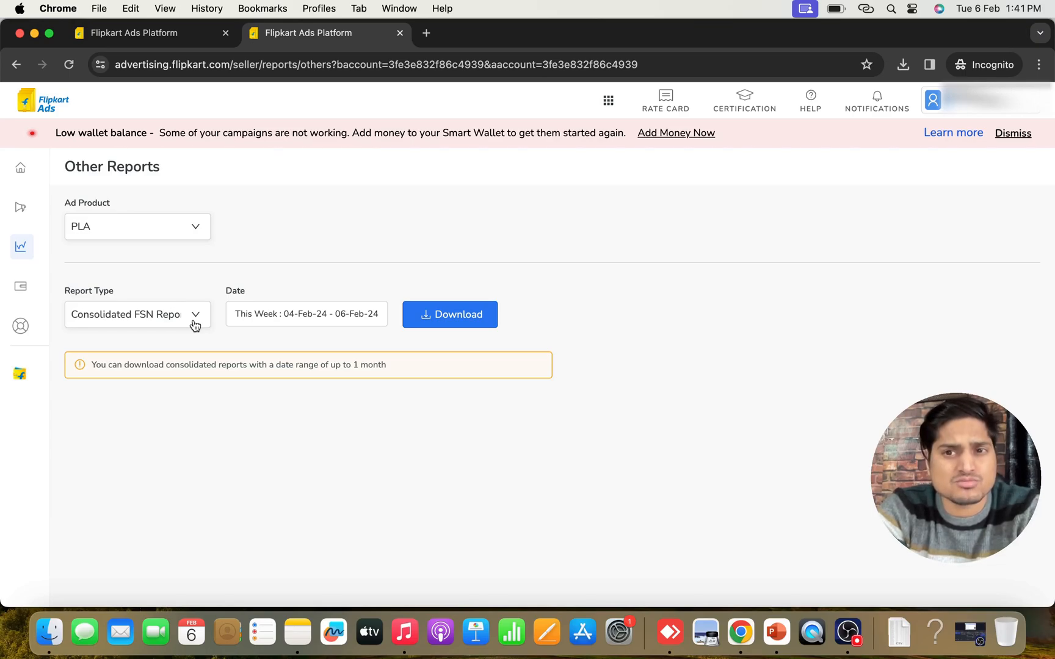
left_click(151, 324)
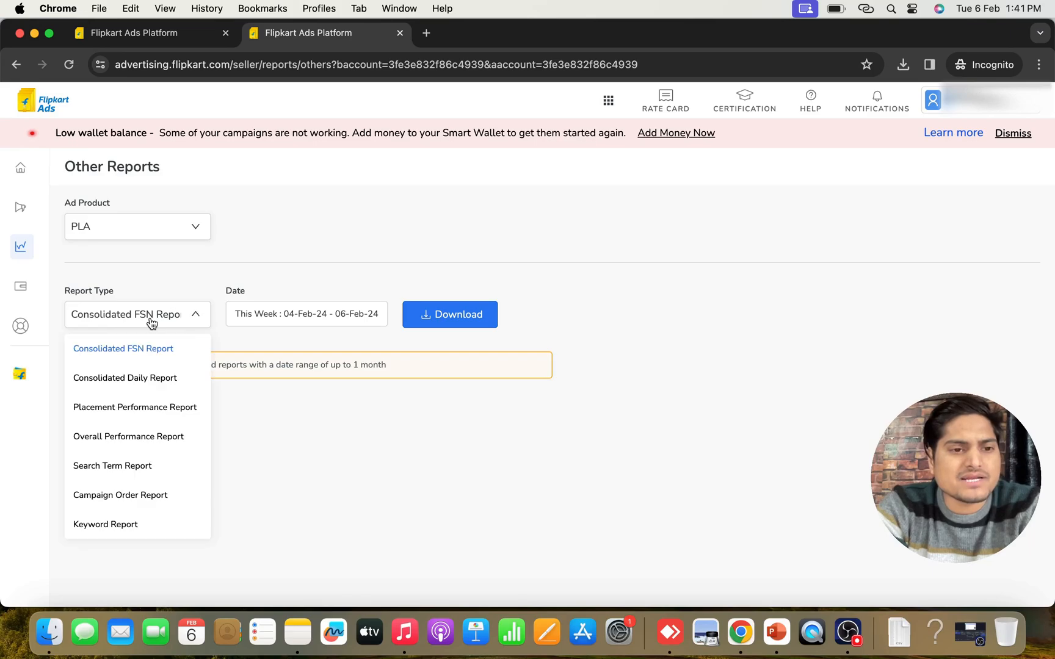
left_click(111, 467)
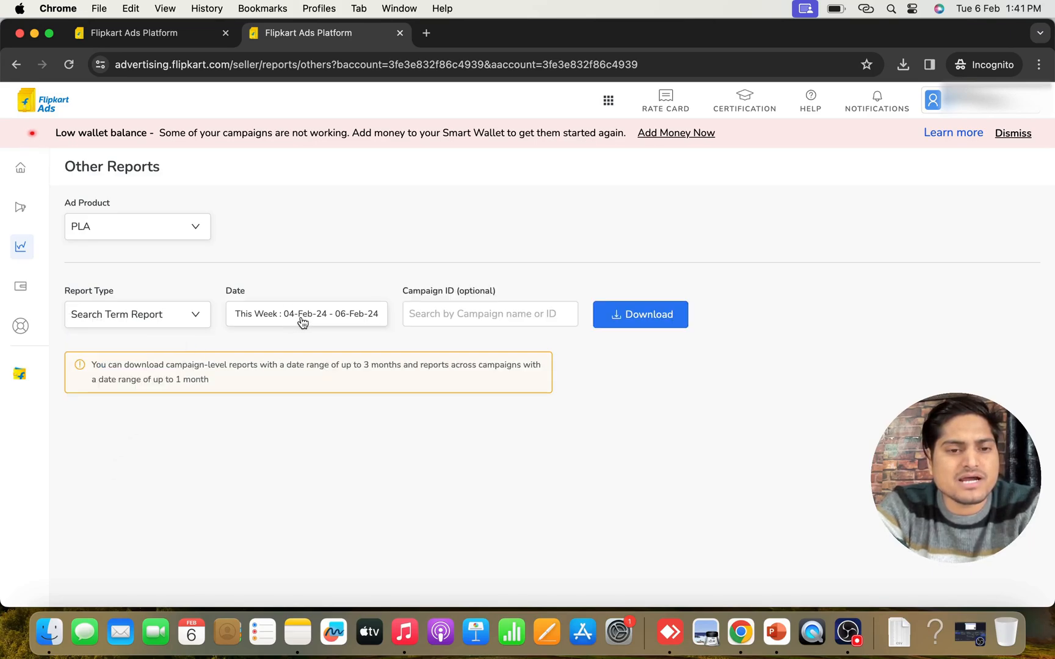
Set the search term report's date range to 01-Jan-24 through 31-Jan-24, leaving the optional campaign ID empty
left_click(358, 323)
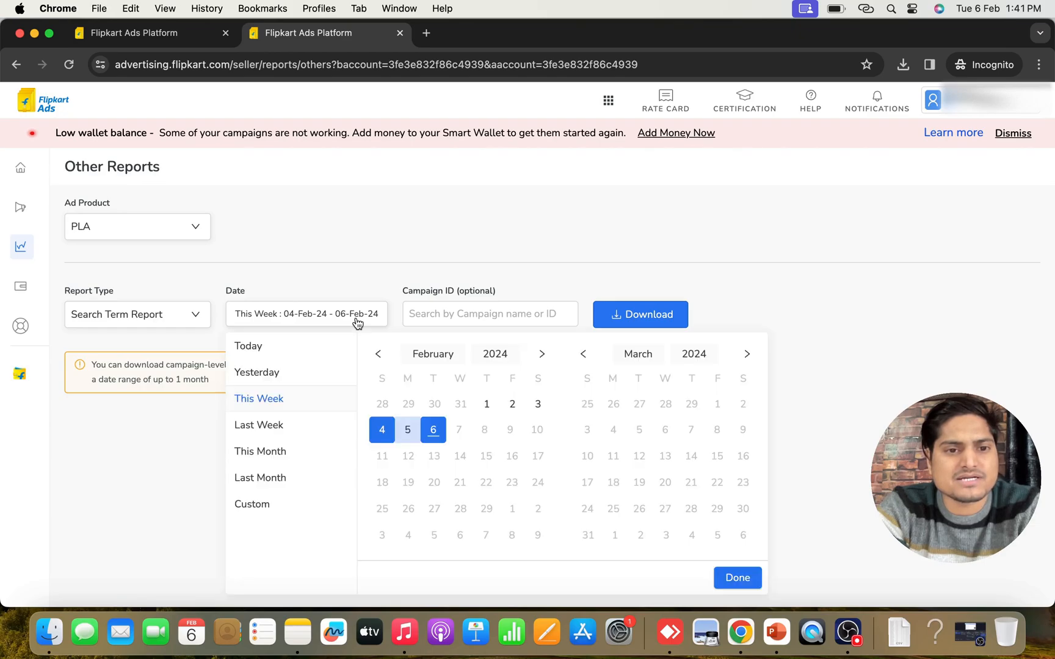
left_click(379, 356)
left_click(410, 404)
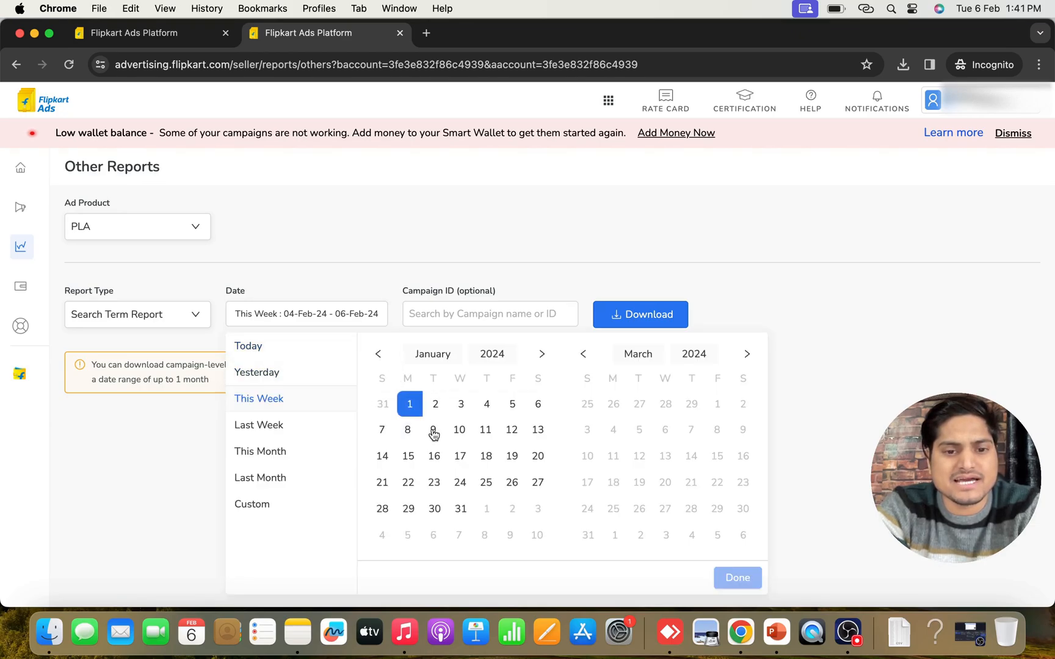
left_click(461, 510)
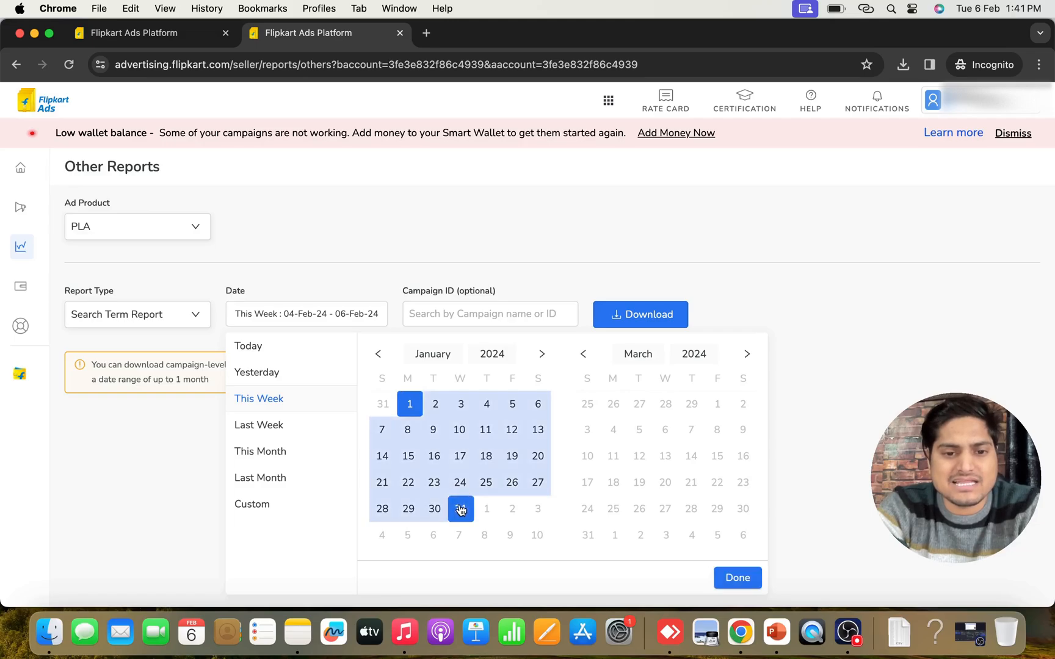
left_click(737, 577)
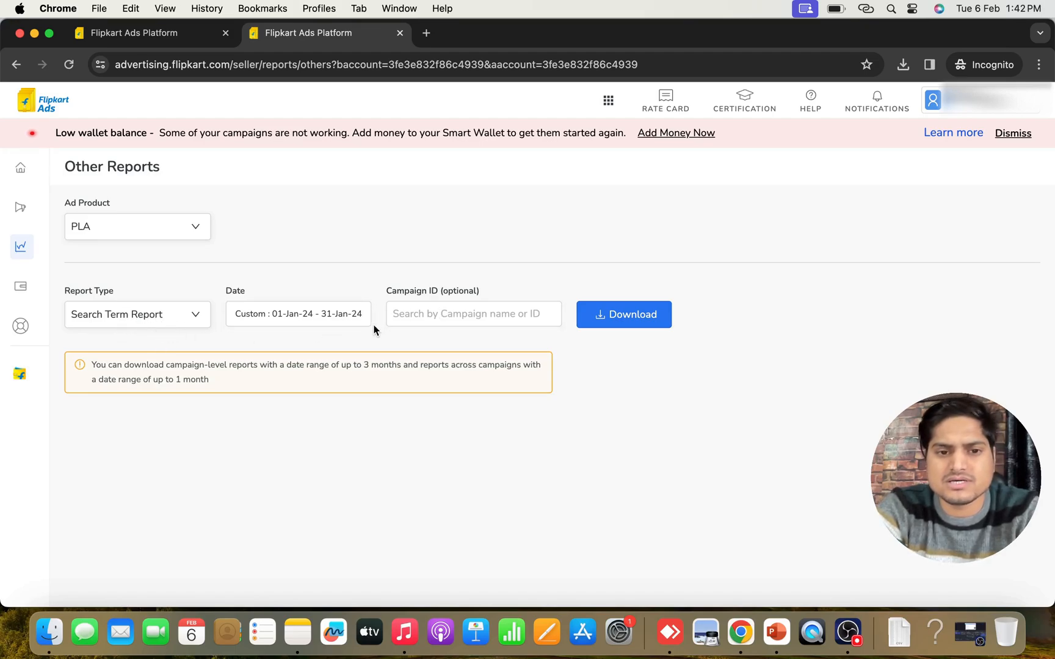
left_click(437, 318)
left_click(682, 469)
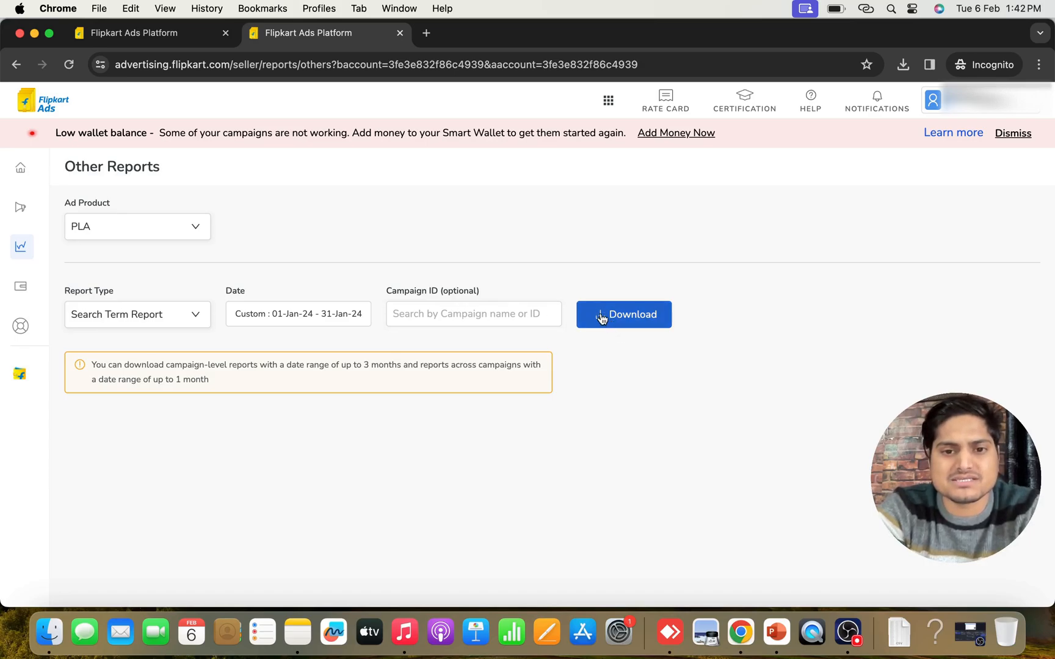
Download the search term report and switch to the flipkart ads report spreadsheet in the other browser window
left_click(636, 319)
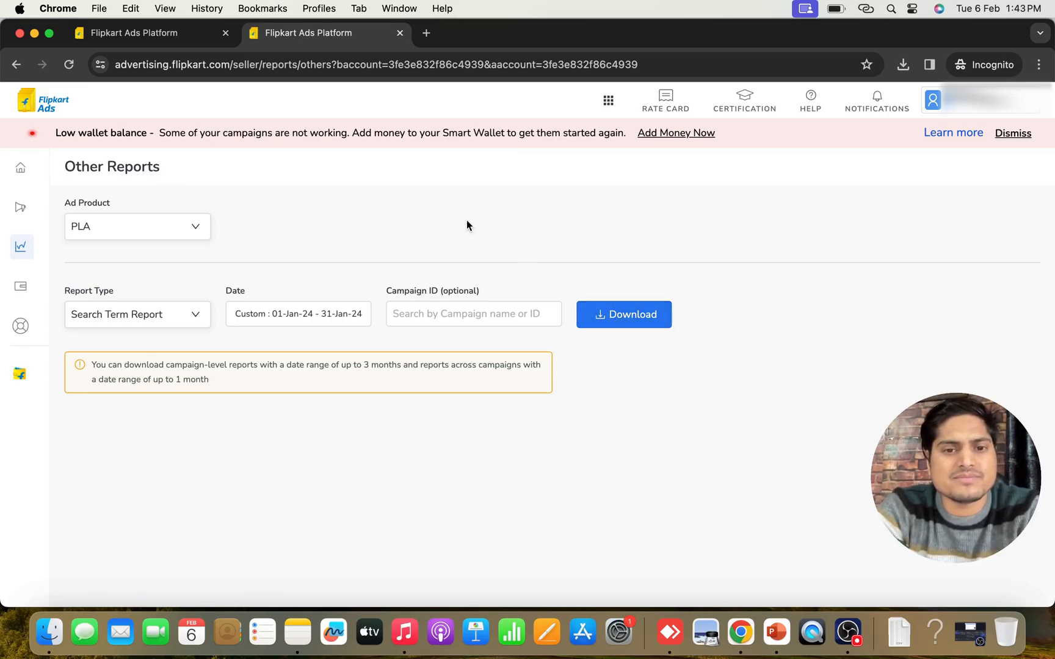
left_click(34, 34)
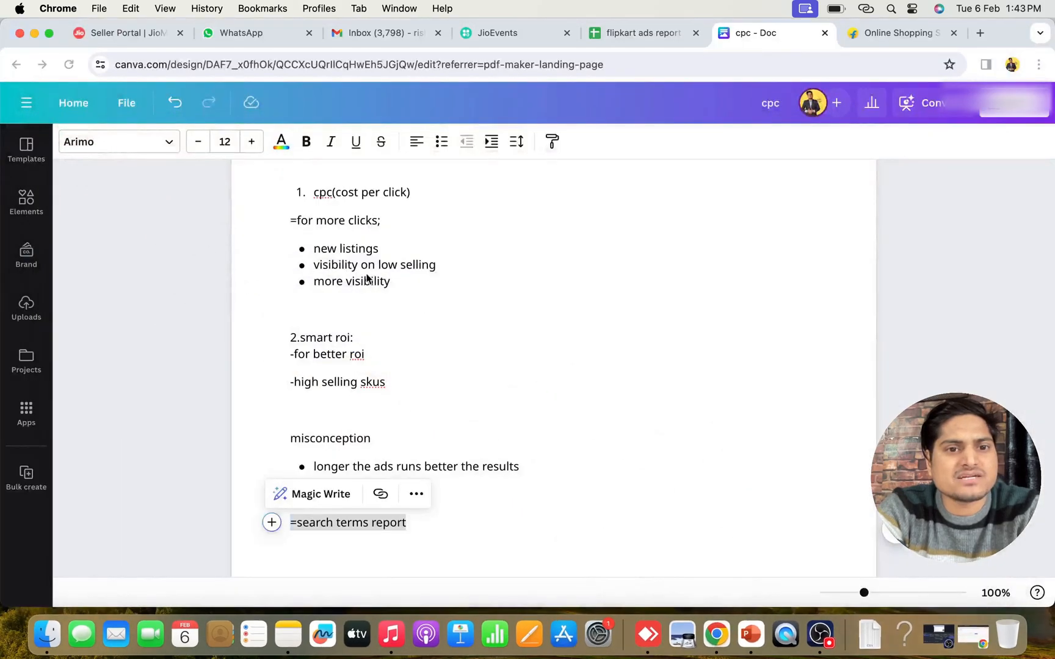
left_click(631, 33)
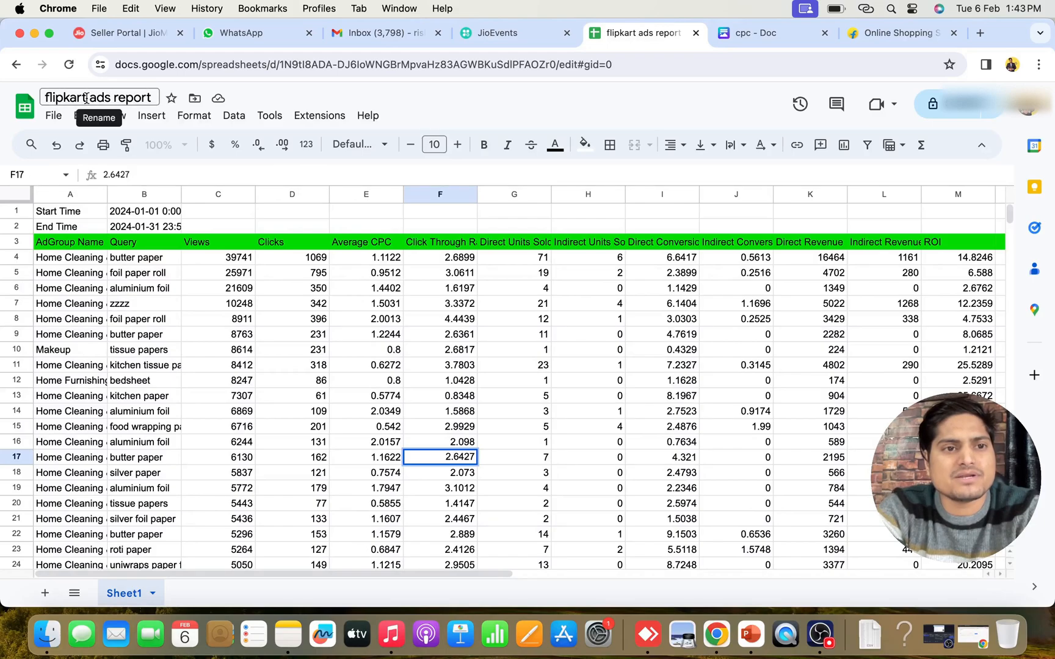
left_click(580, 365)
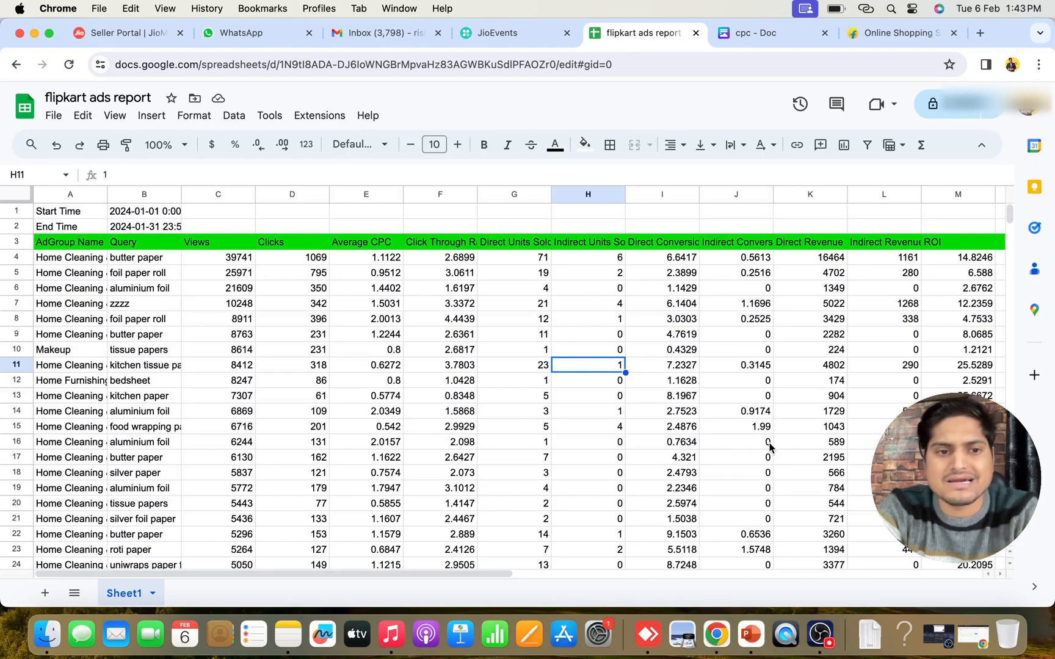
left_click(230, 354)
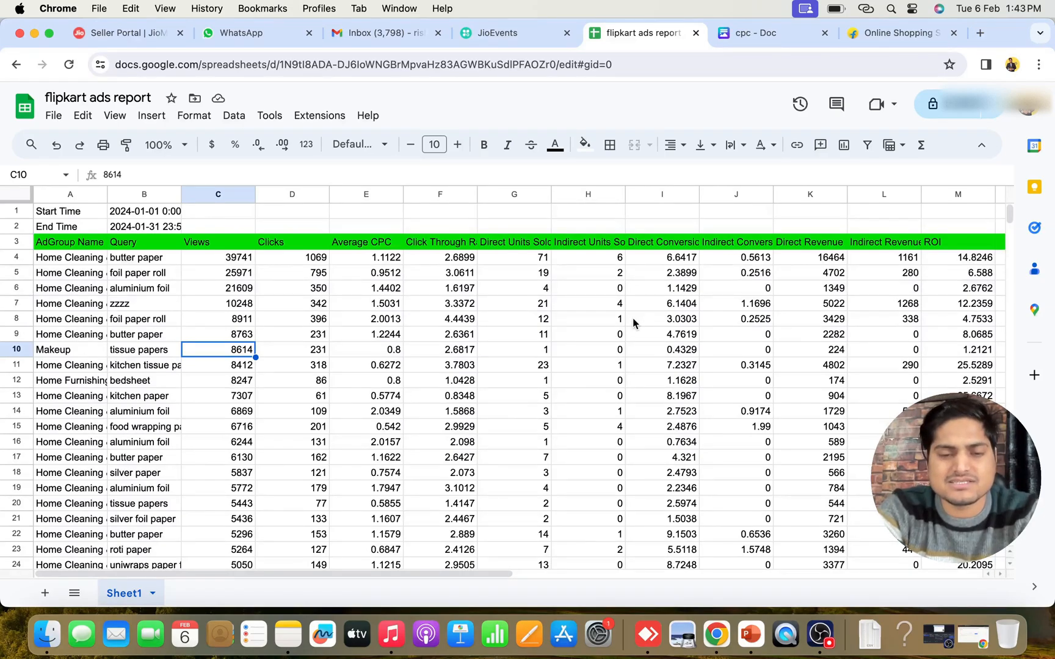
left_click(423, 321)
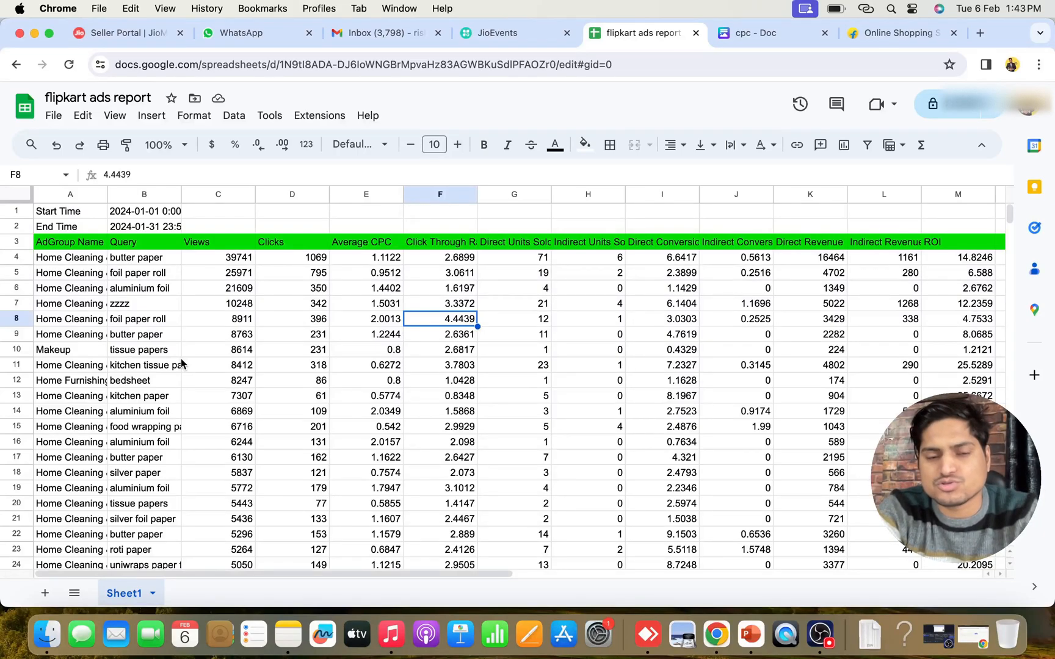
left_click(125, 416)
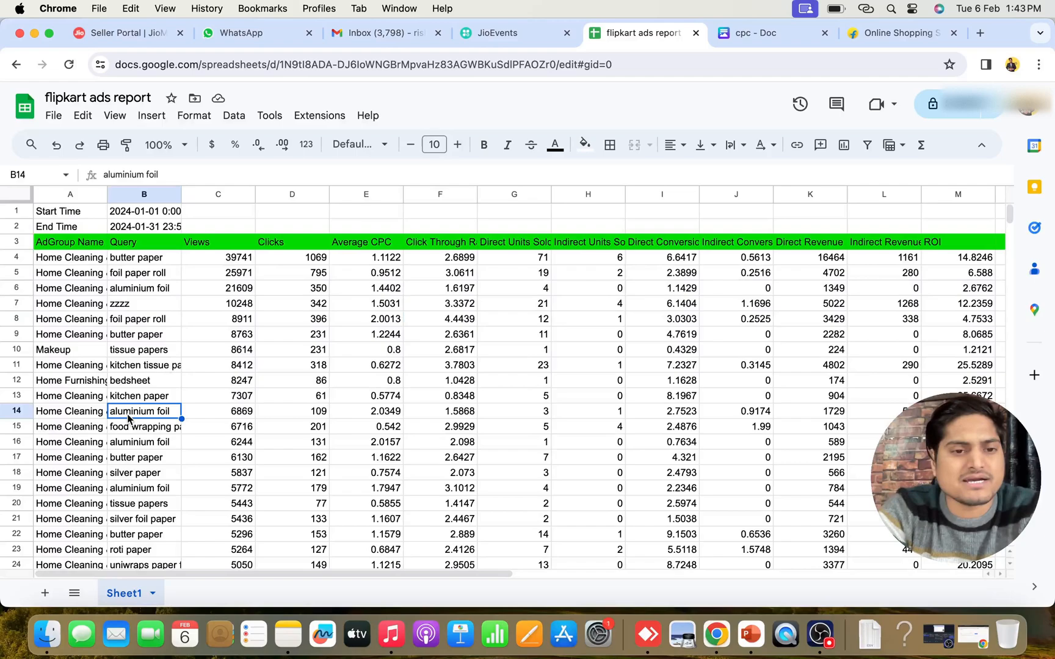
left_click(232, 318)
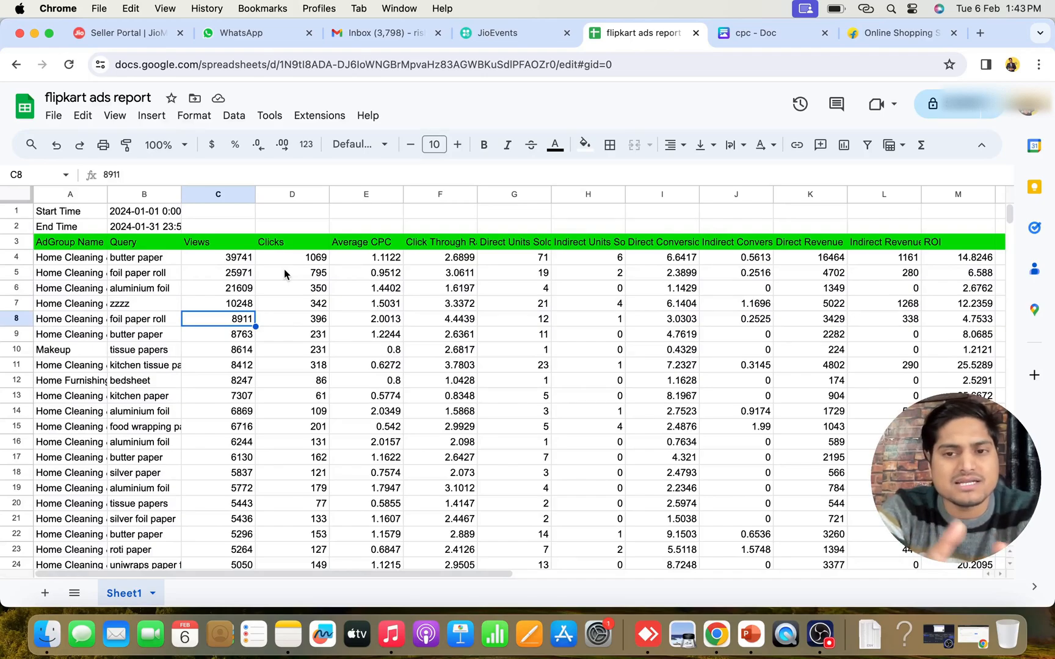
Delete rows 1 and 2 with the start and end times above the report's header row
left_click(61, 212)
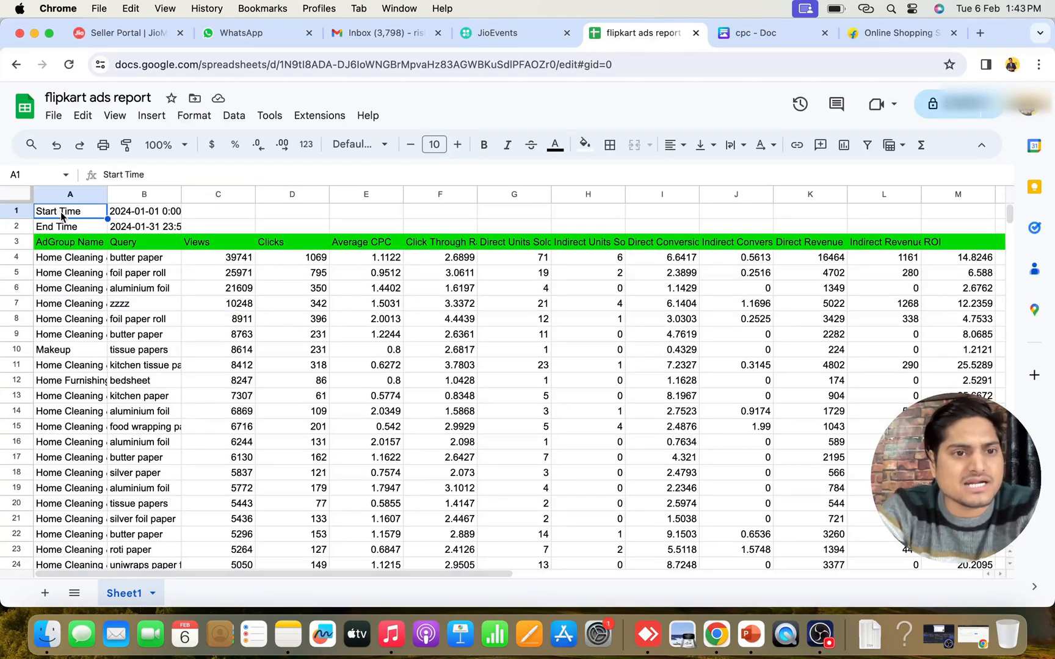
left_click(57, 231)
left_click_drag(12, 213, 12, 227)
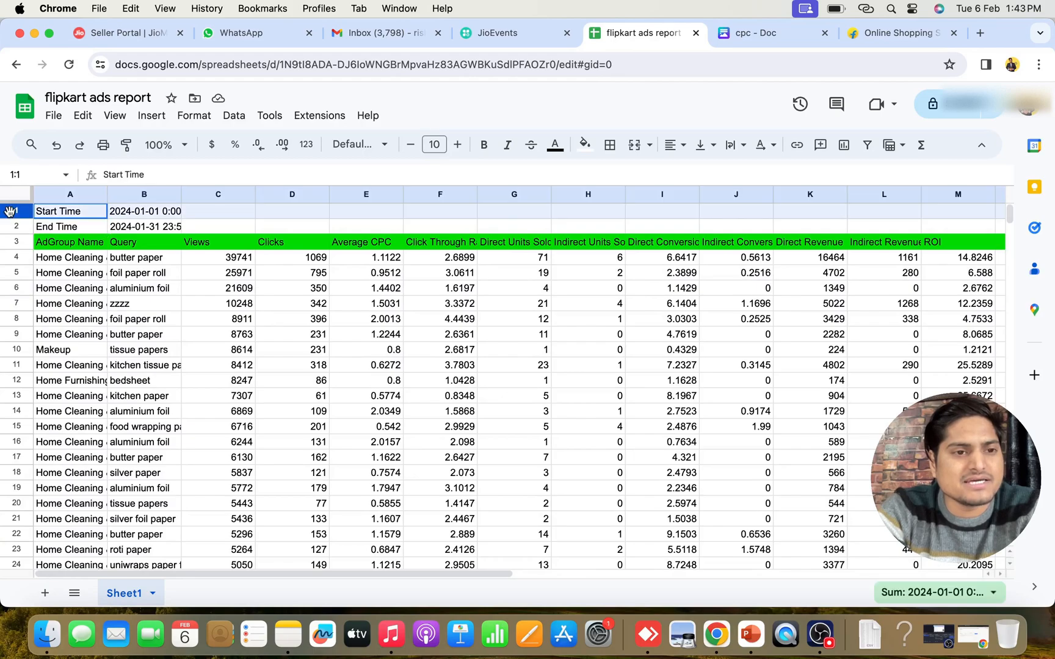
right_click(11, 230)
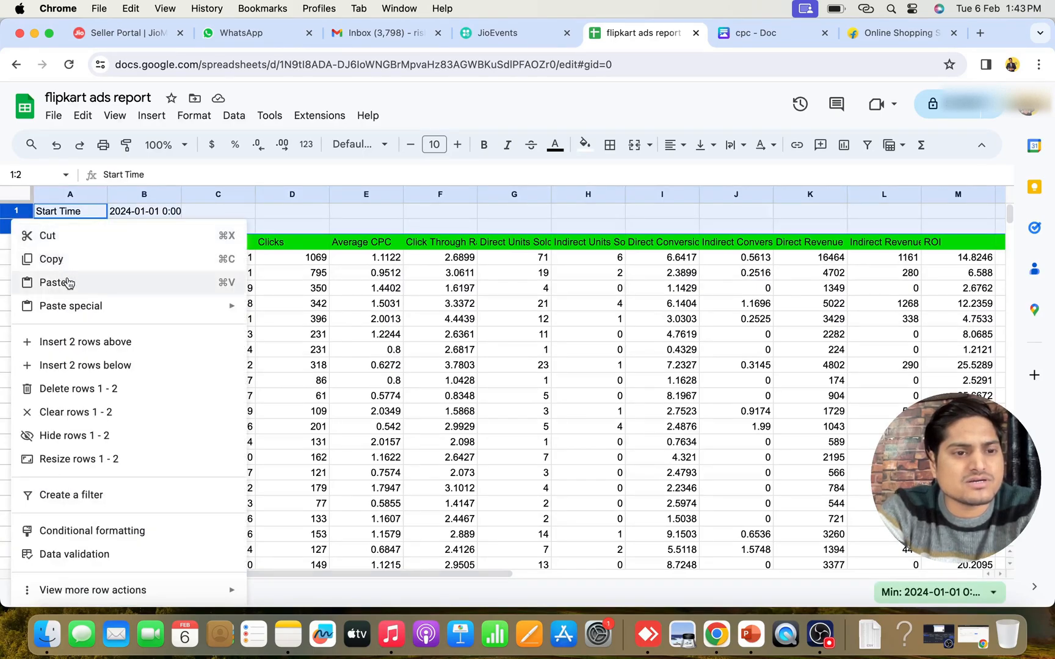
left_click(77, 400)
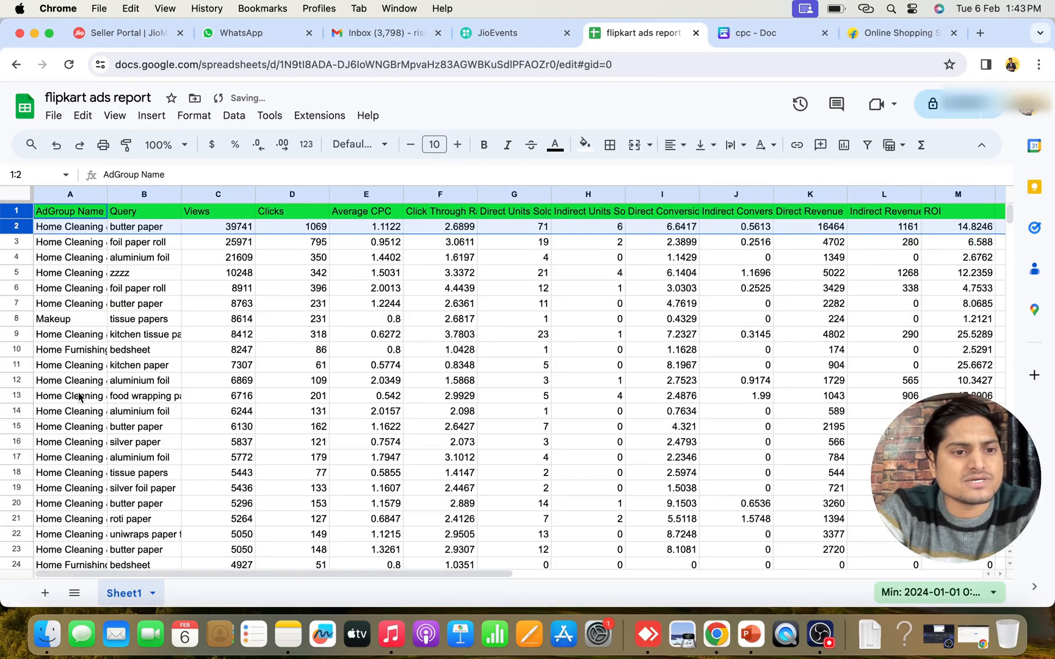
left_click(290, 274)
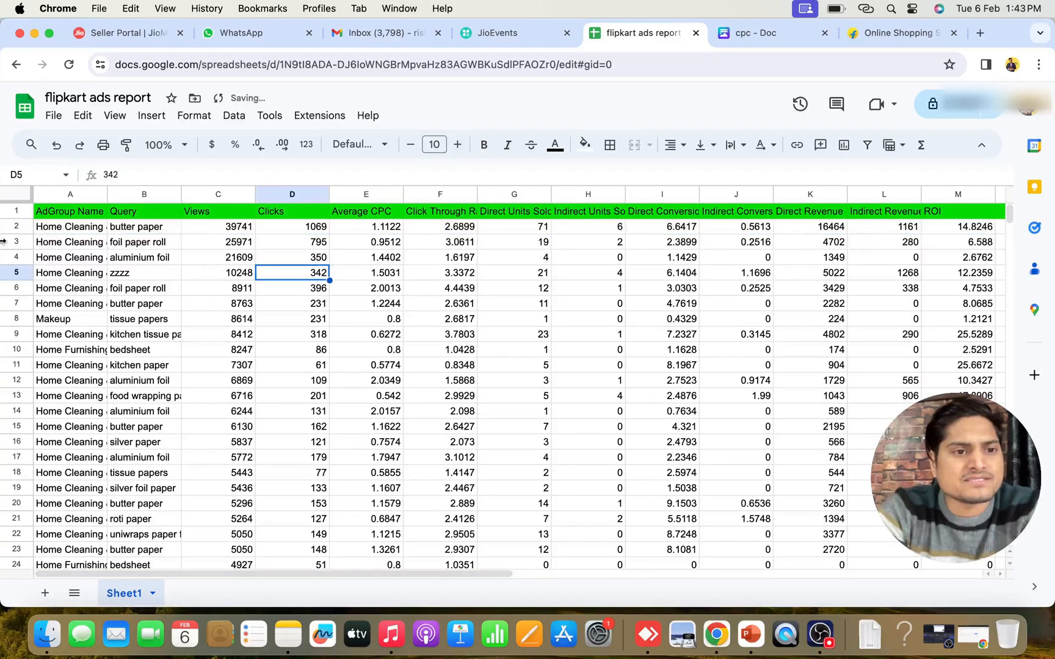
Examine the report's header row, the ad group and query entries, and the metric columns through ROI
left_click(17, 211)
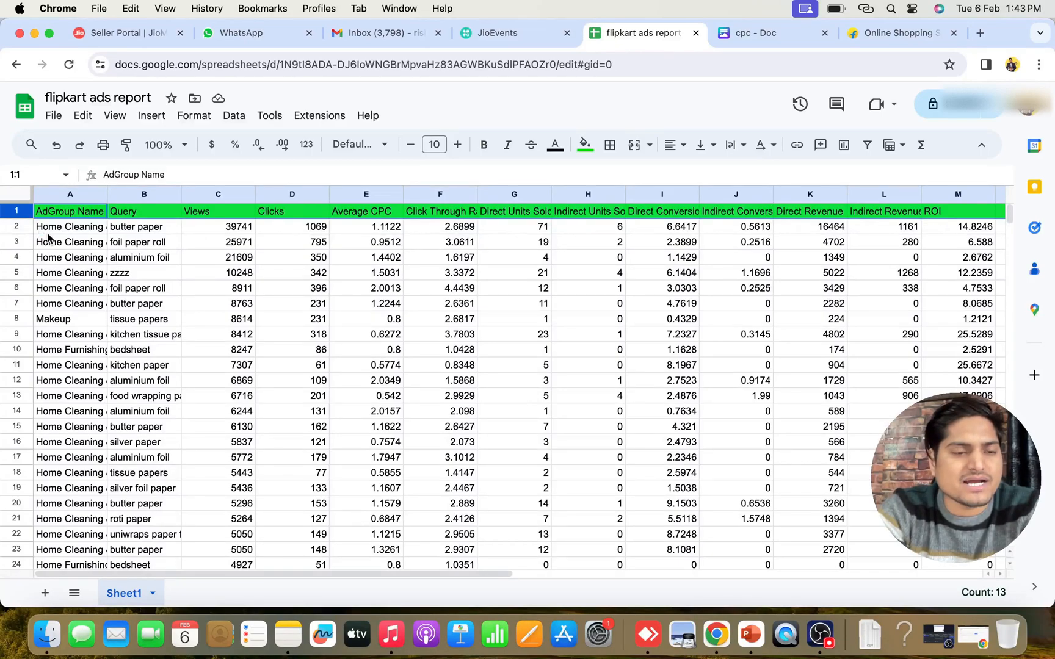
left_click_drag(64, 228, 71, 369)
left_click(133, 213)
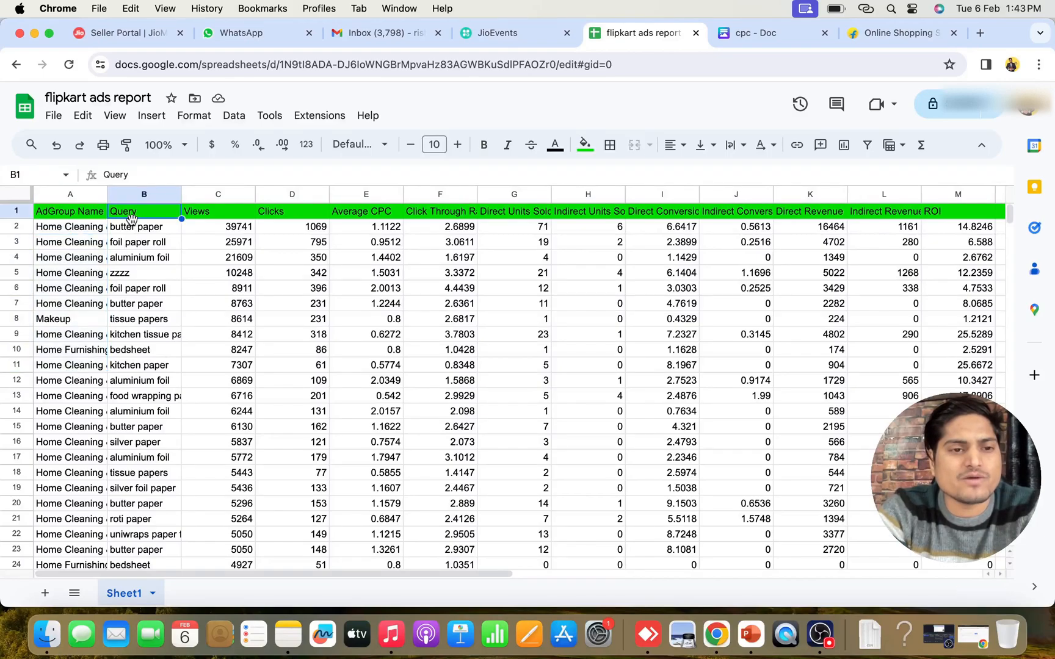
left_click_drag(133, 234, 136, 380)
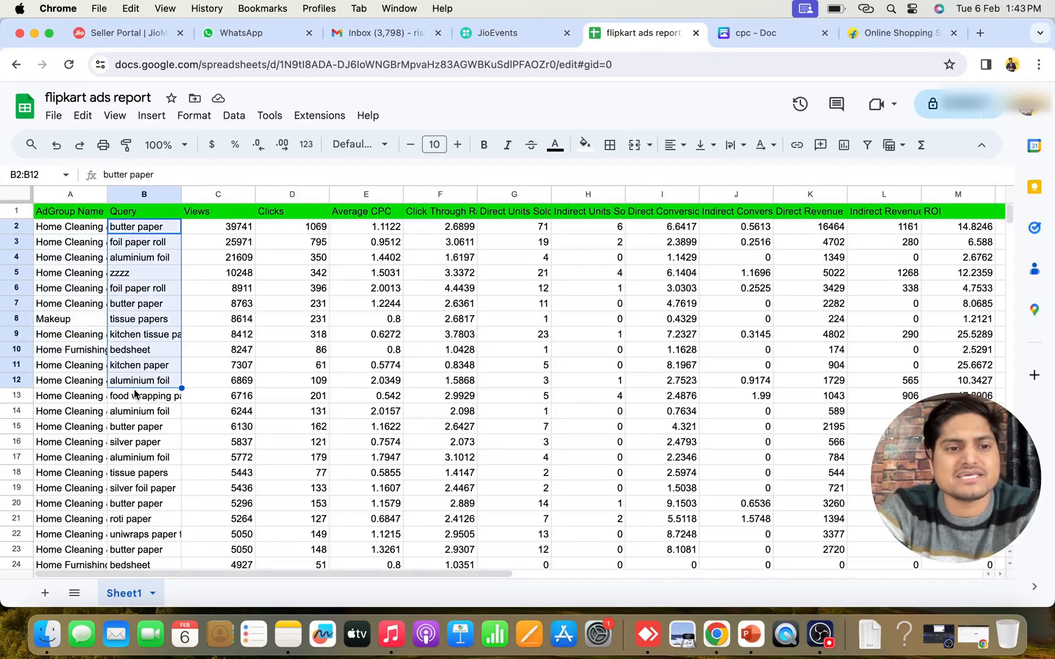
left_click(221, 277)
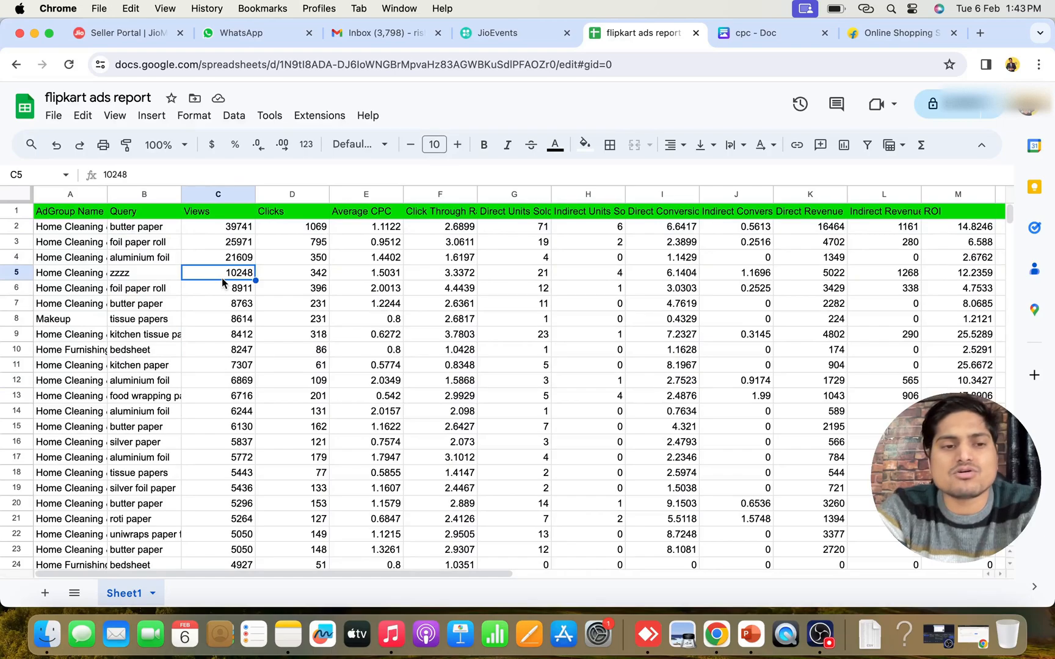
left_click_drag(132, 234, 128, 398)
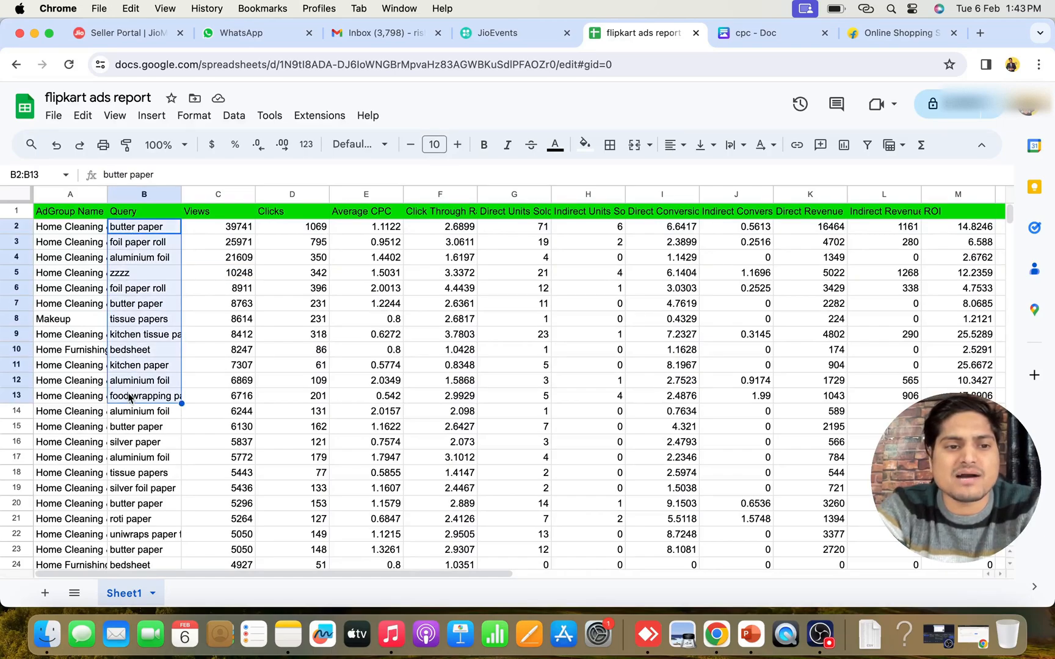
left_click(252, 297)
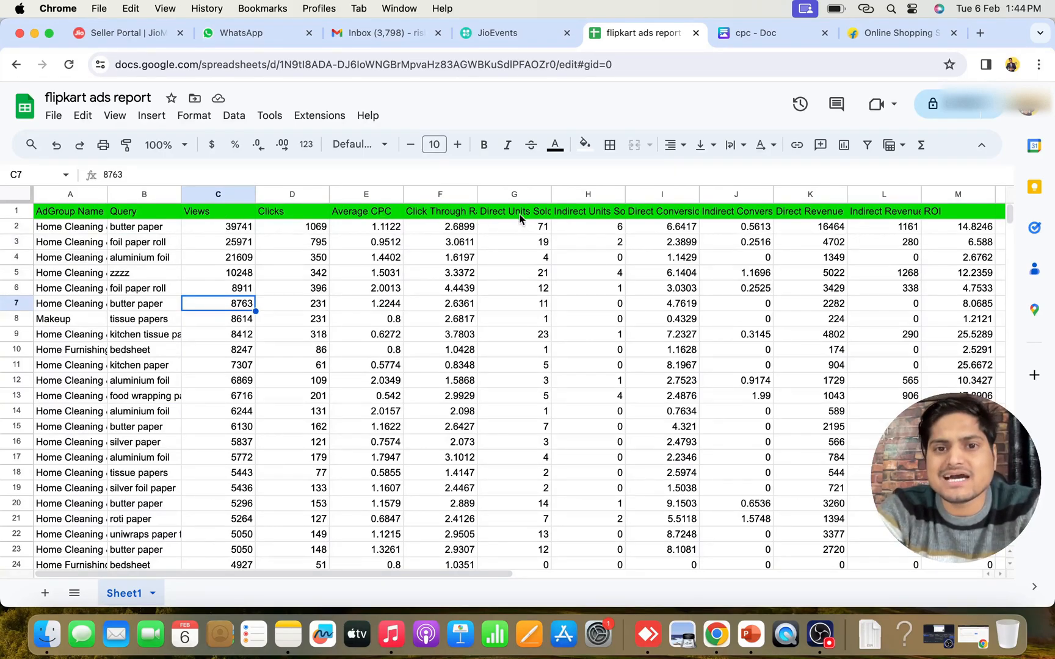
scroll(672, 244, "right", 3)
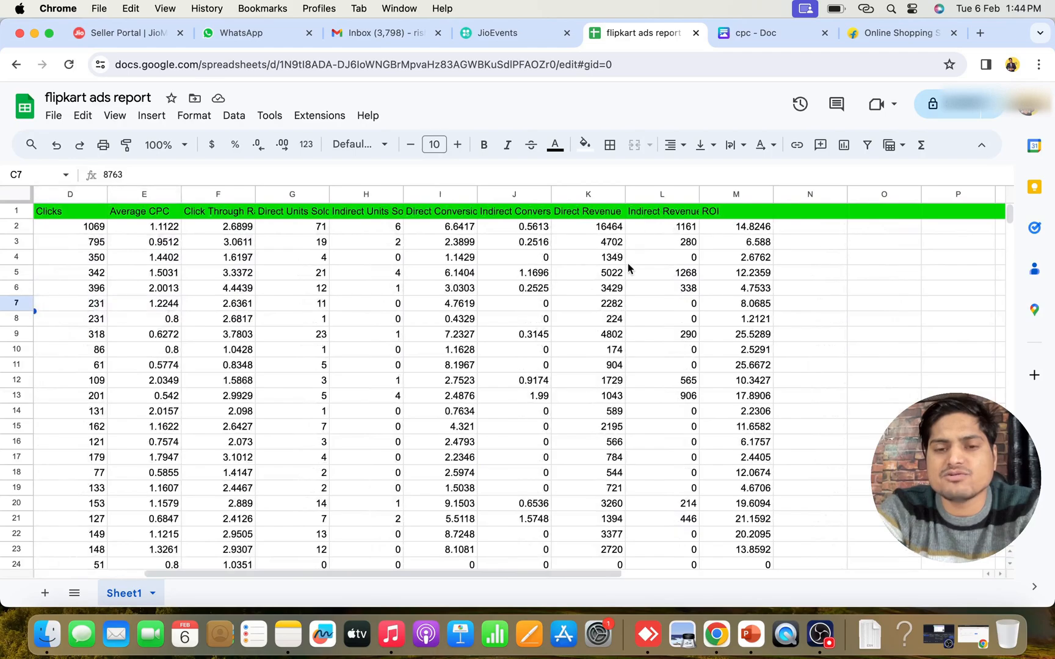
scroll(628, 265, "left", 3)
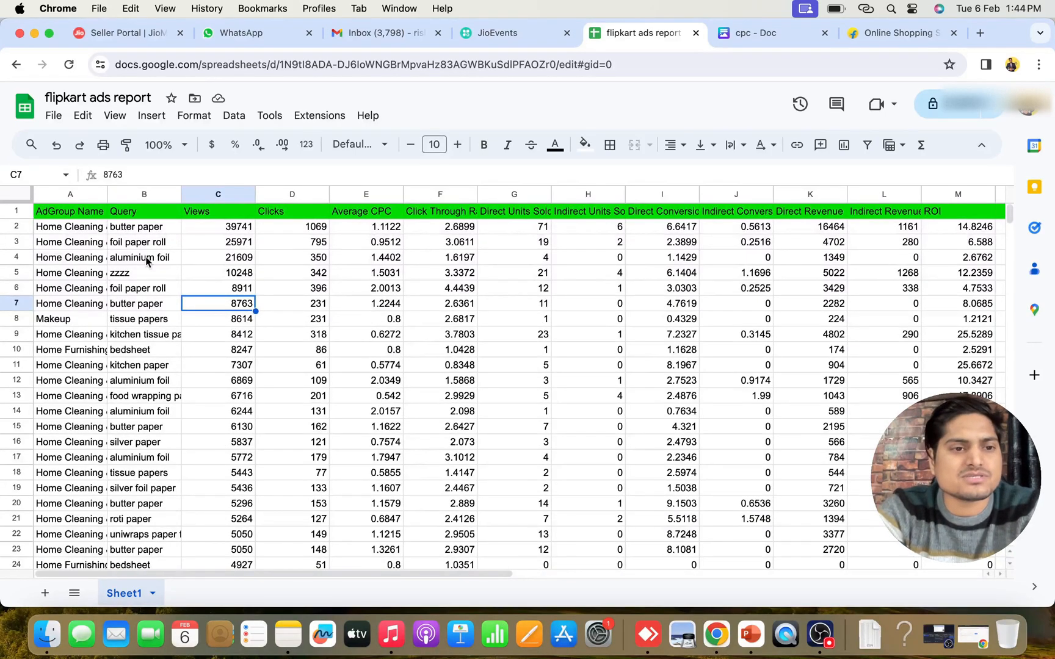
Inspect the individual category names listed in the AdGroup Name column
left_click(15, 211)
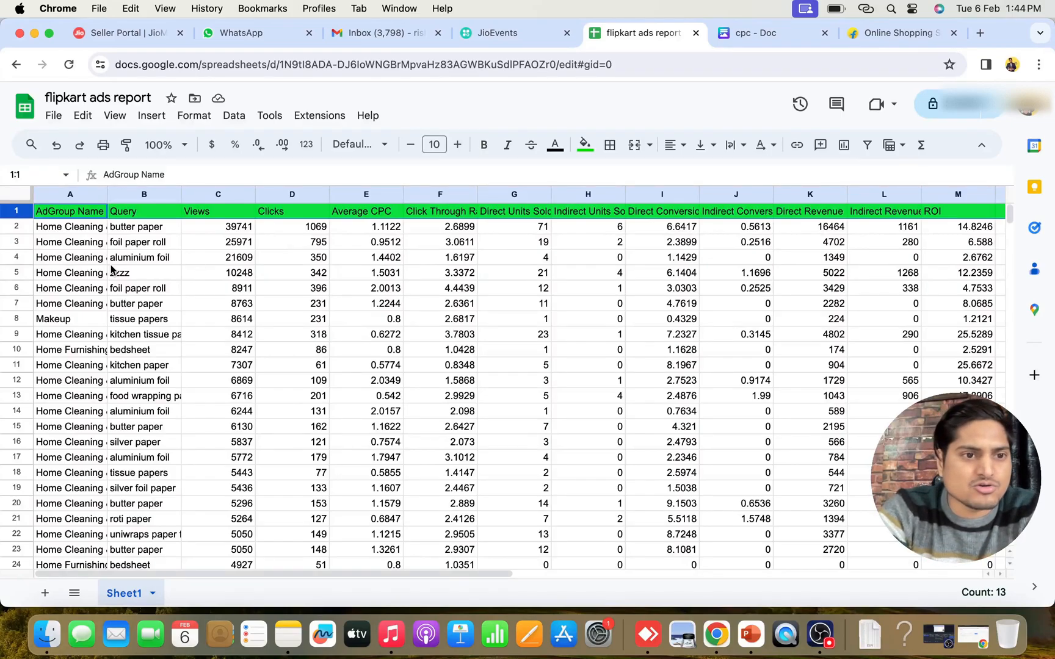
left_click(69, 230)
left_click(69, 246)
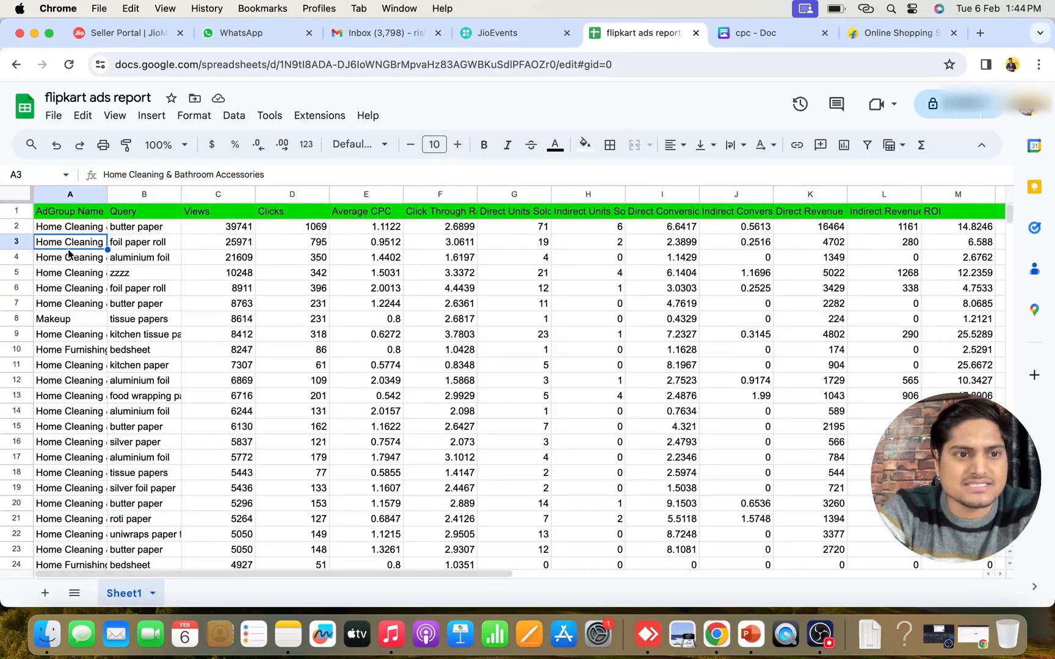
left_click(69, 271)
left_click(63, 299)
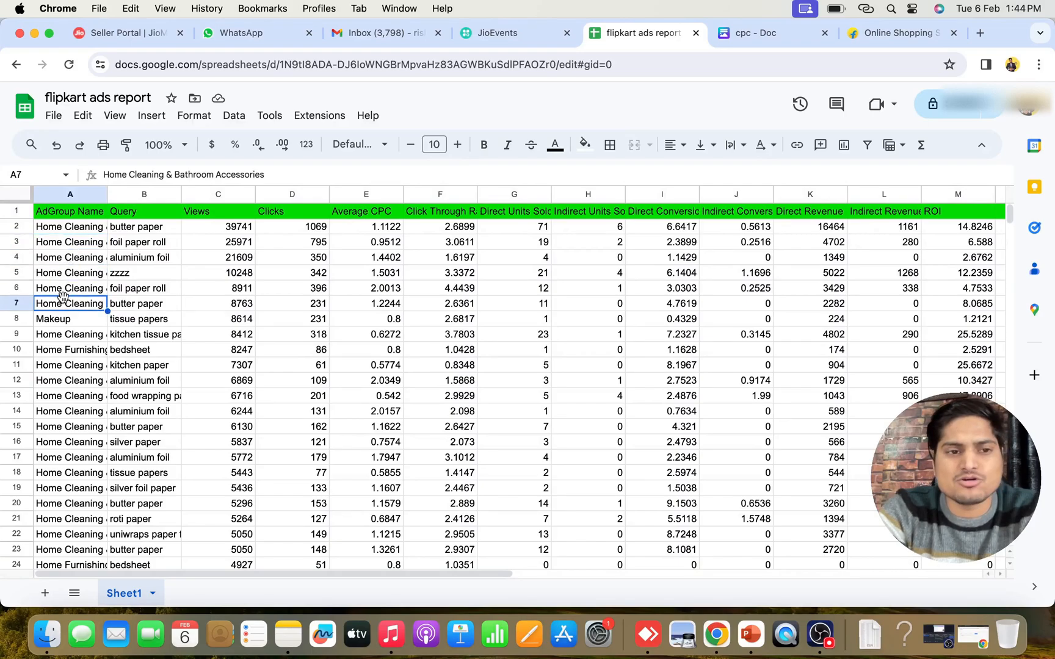
left_click(71, 334)
left_click_drag(63, 223, 72, 370)
left_click(252, 336)
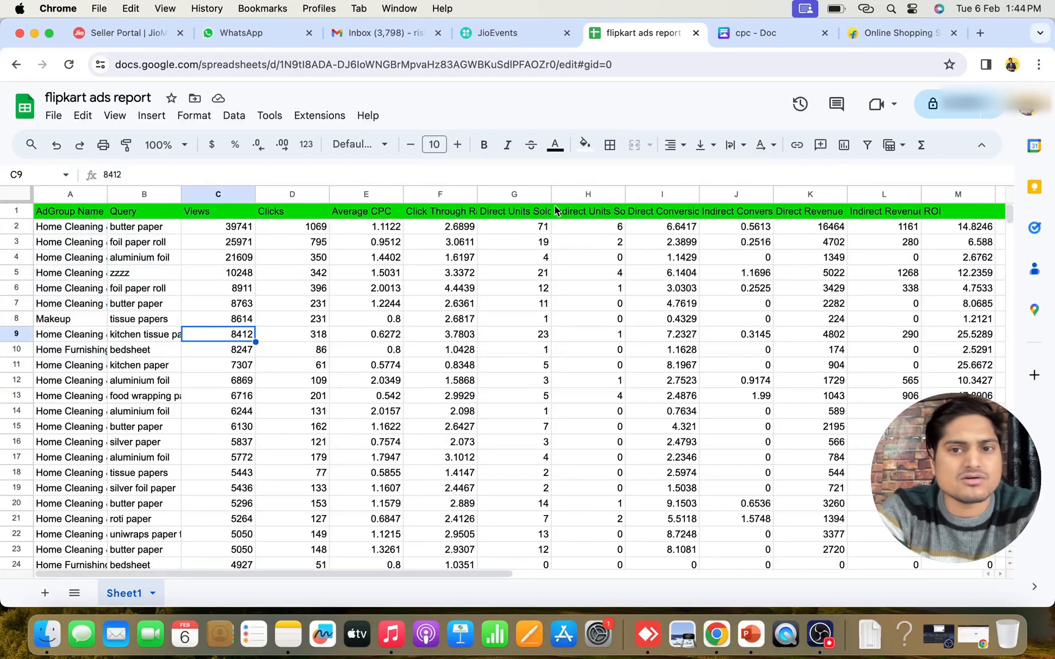
Add a filter to the report table and show only the Home Cleaning & Bathroom Accessories ad group
left_click(866, 145)
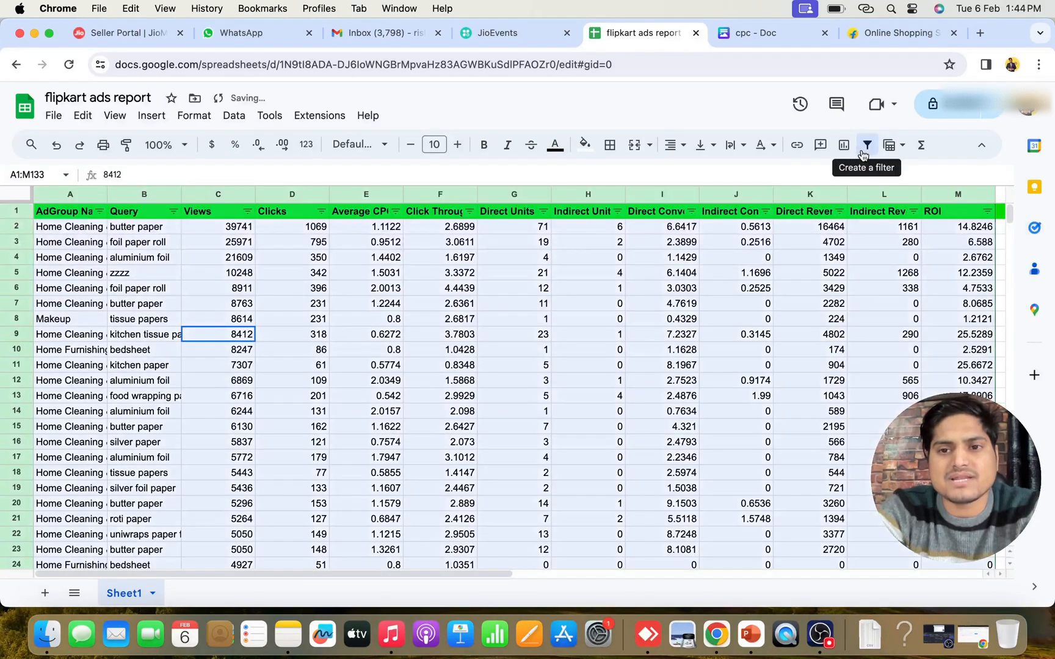
left_click(100, 213)
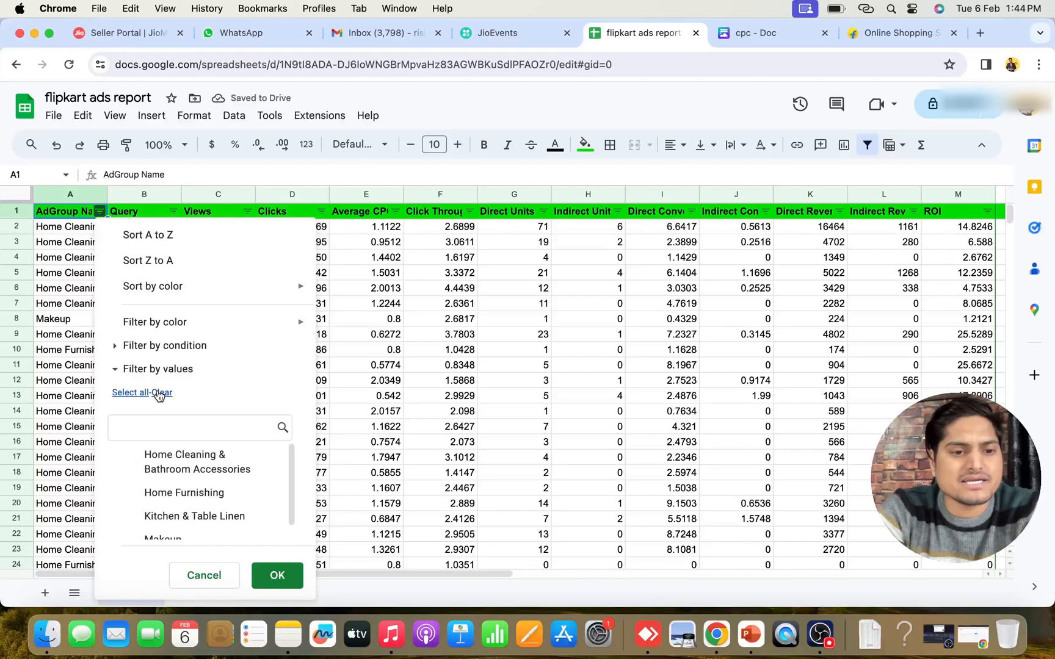
scroll(183, 464, "down", 1)
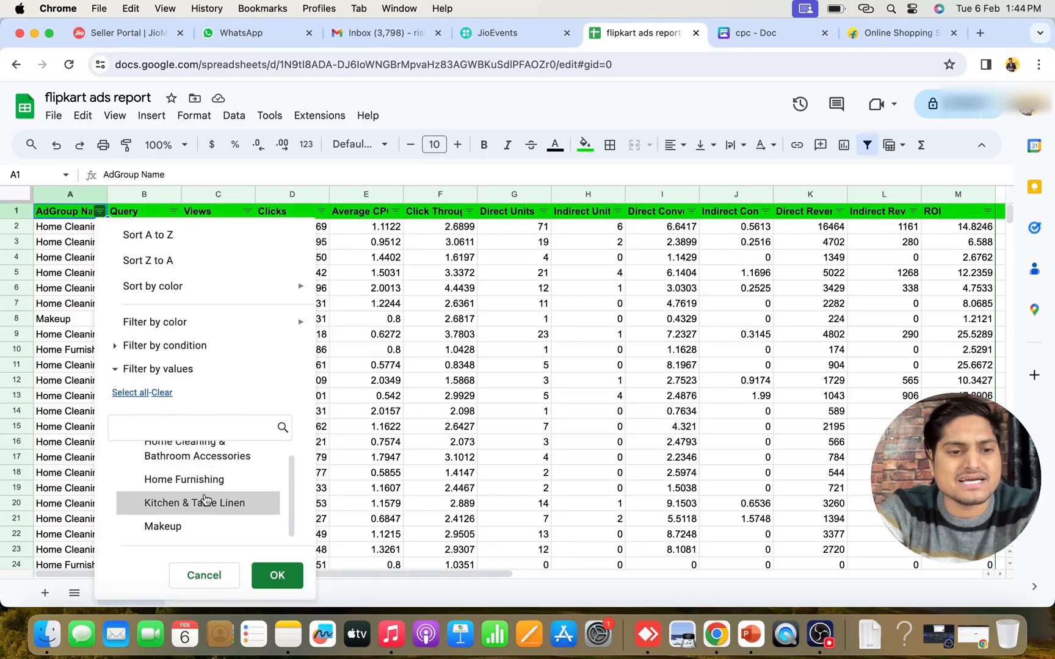
scroll(205, 499, "up", 1)
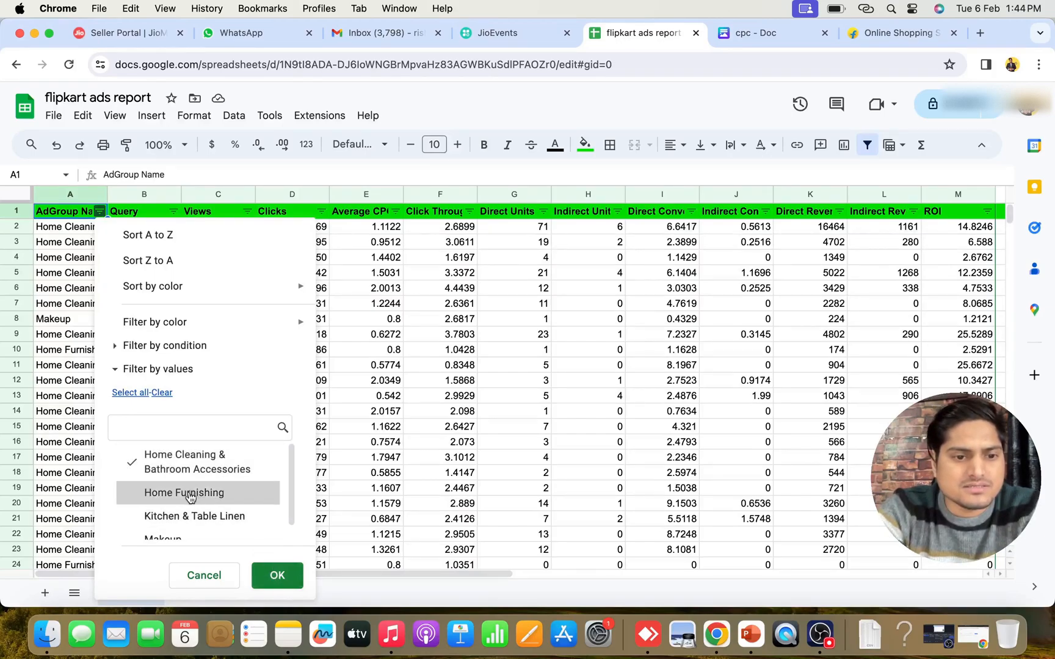
scroll(244, 500, "down", 1)
left_click(277, 573)
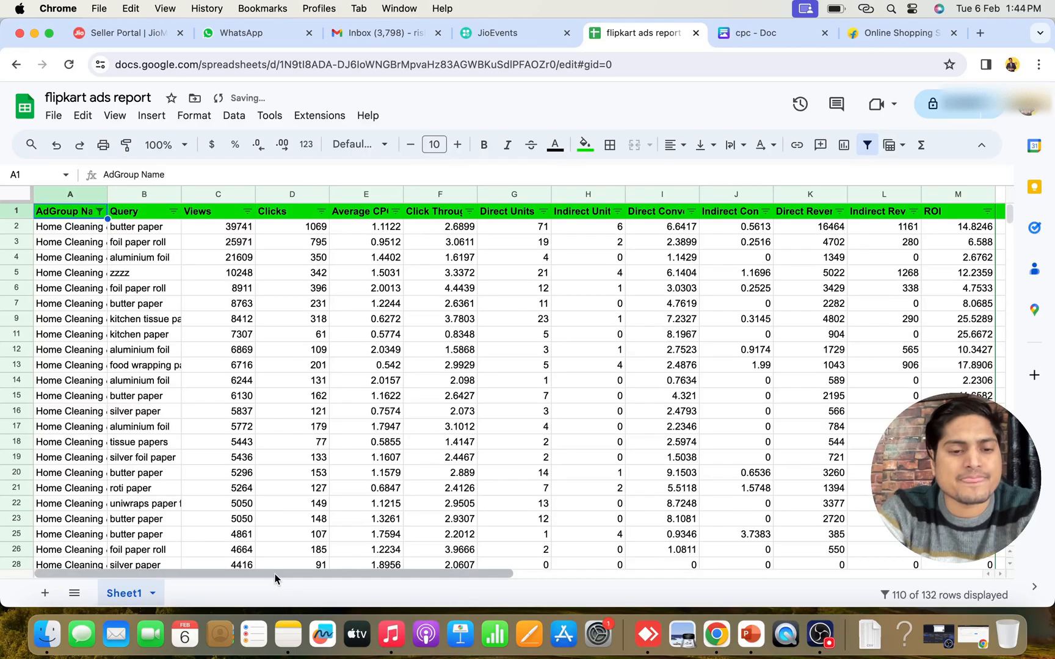
left_click(75, 231)
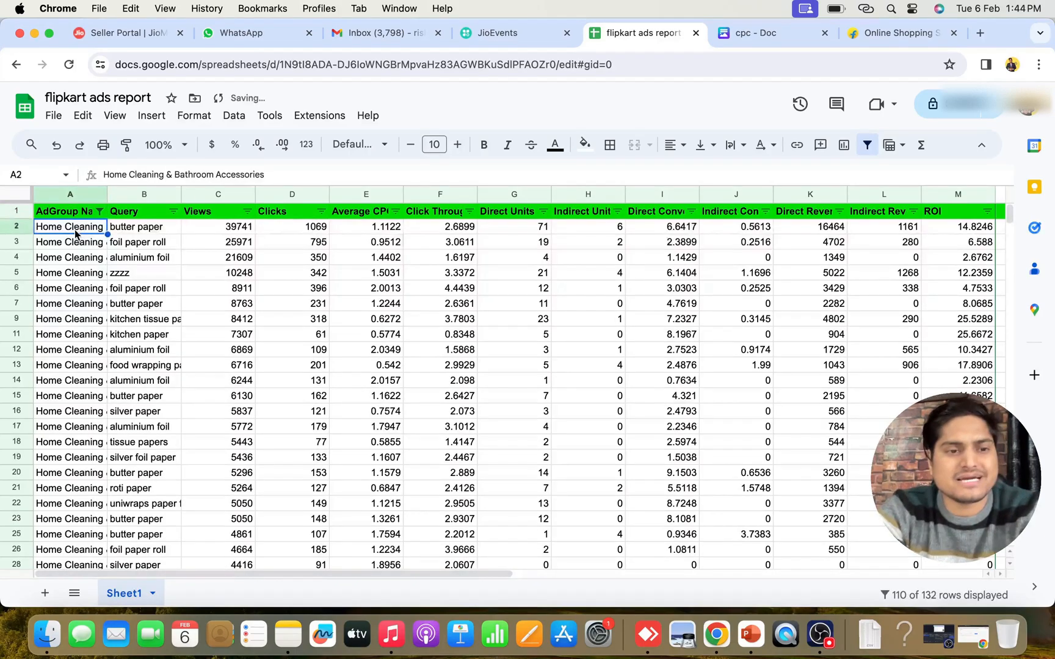
key("super+Down")
key("super+Up")
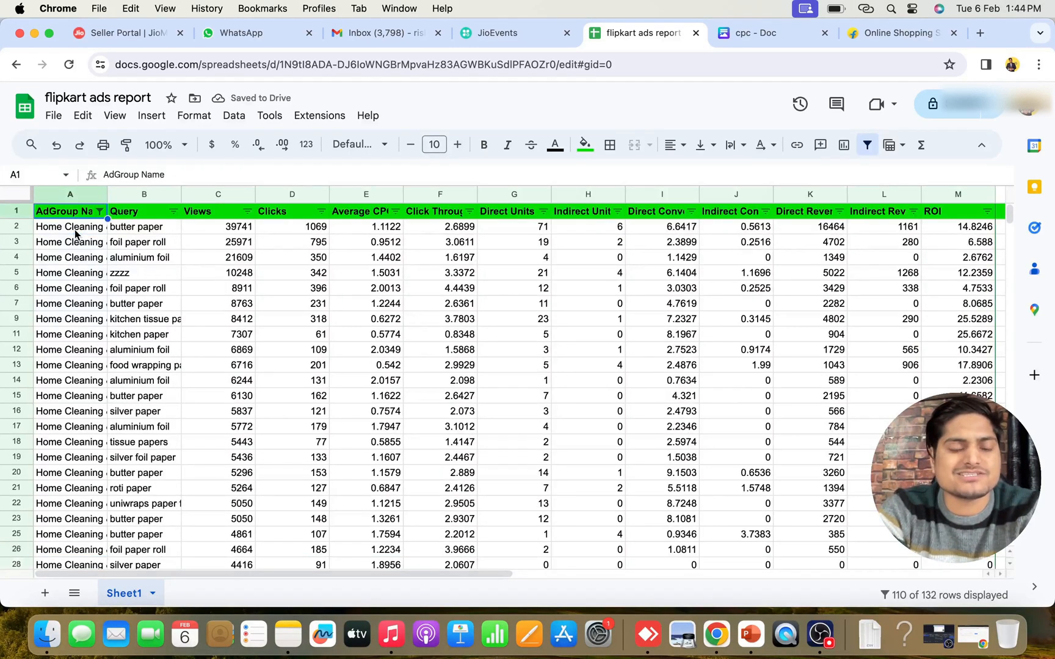
left_click(305, 337)
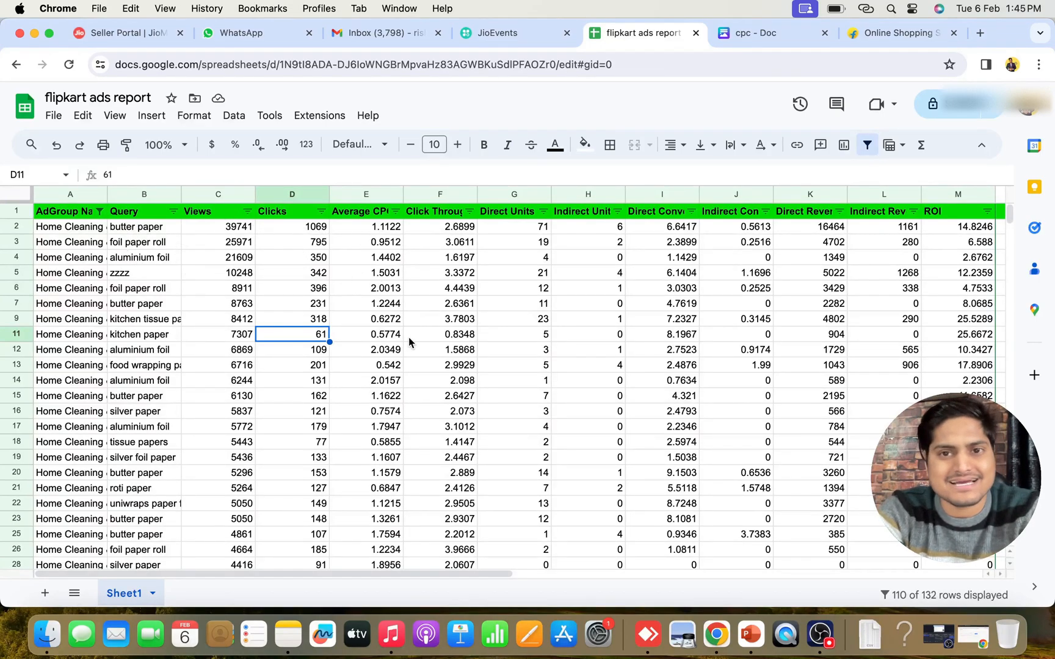
left_click(247, 211)
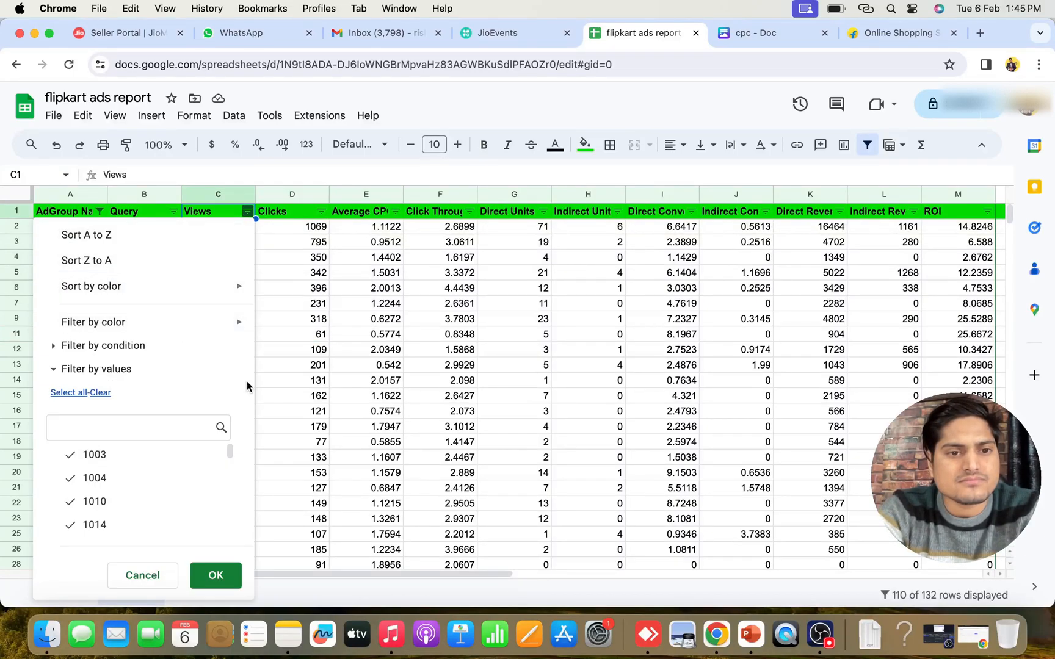
left_click(637, 429)
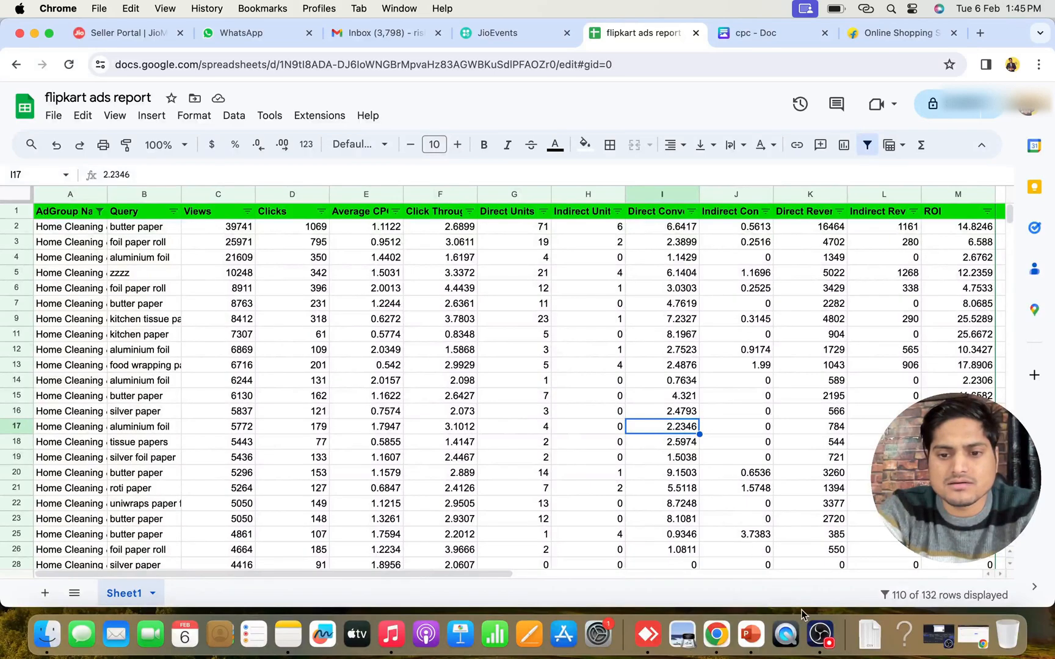
Sort the filtered report by Views in descending order
left_click(815, 631)
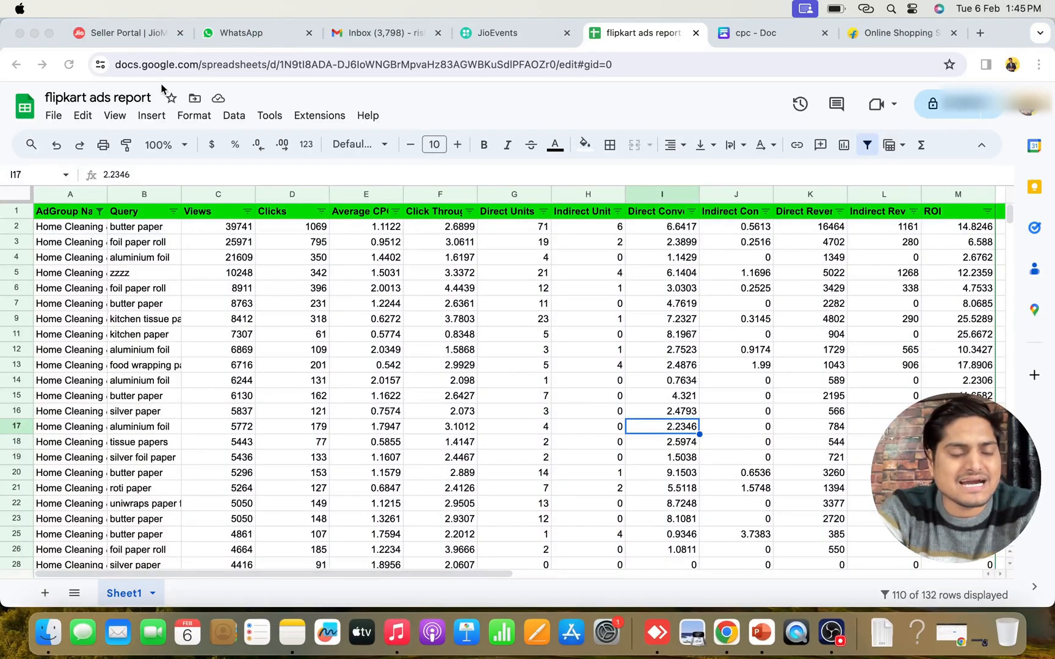
left_click(248, 211)
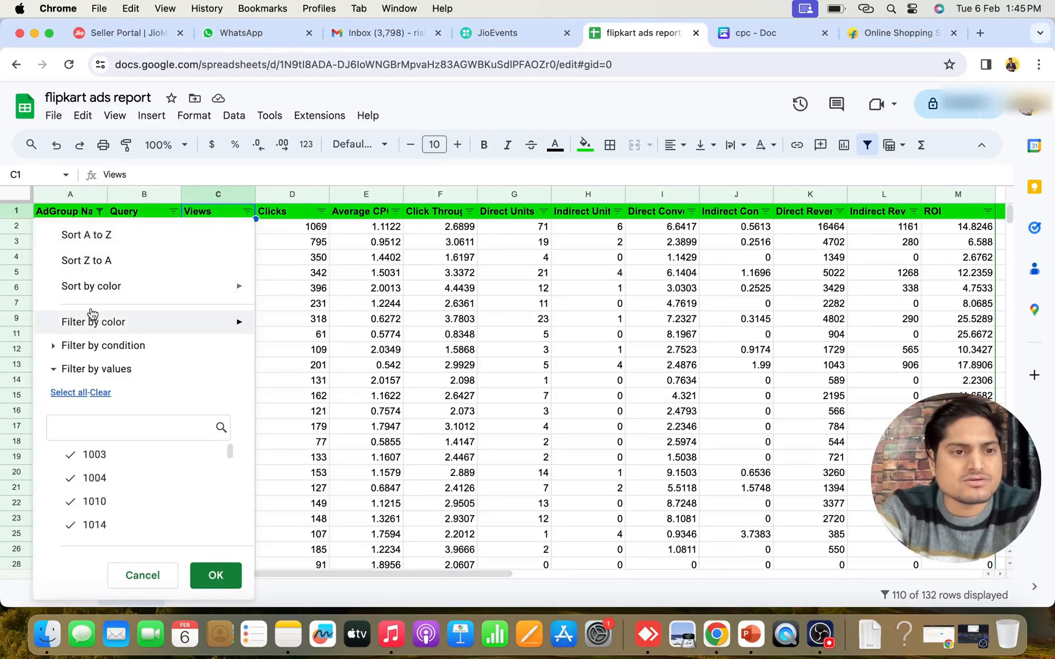
left_click(92, 261)
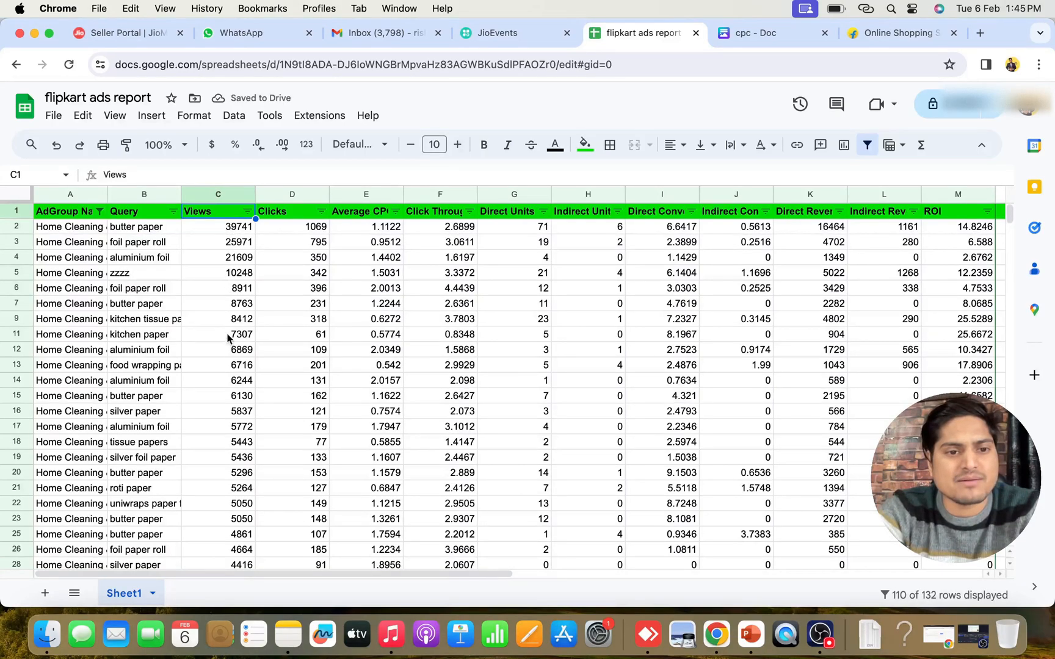
Examine the Views values from the highest down to the final row, including the lowest entries near the table's end
scroll(232, 403, "down", 5)
scroll(232, 401, "down", 15)
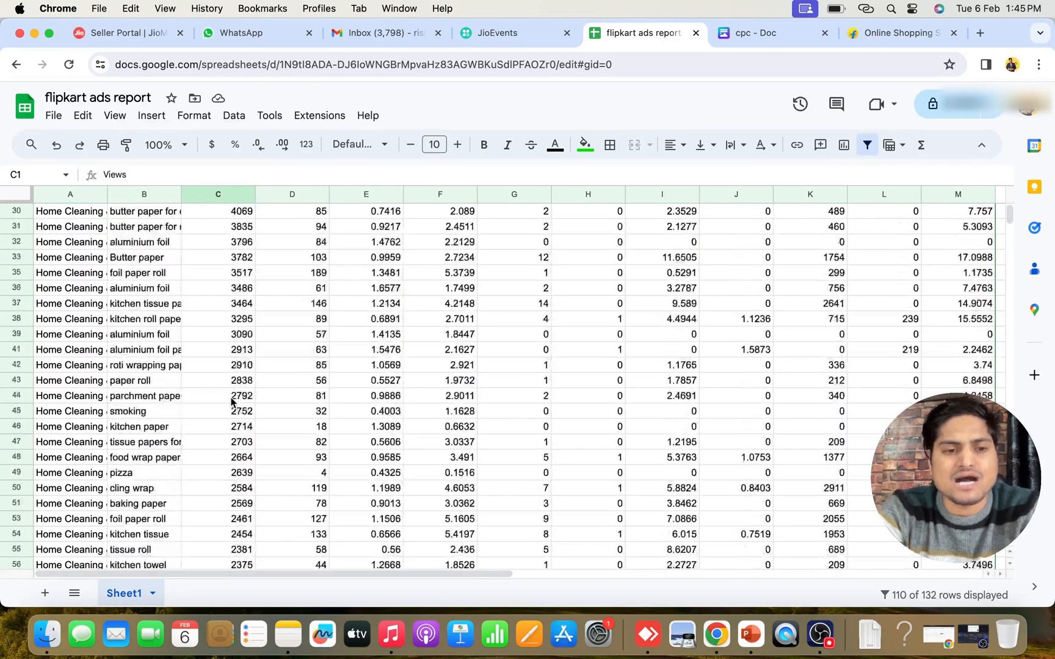
scroll(232, 402, "down", 8)
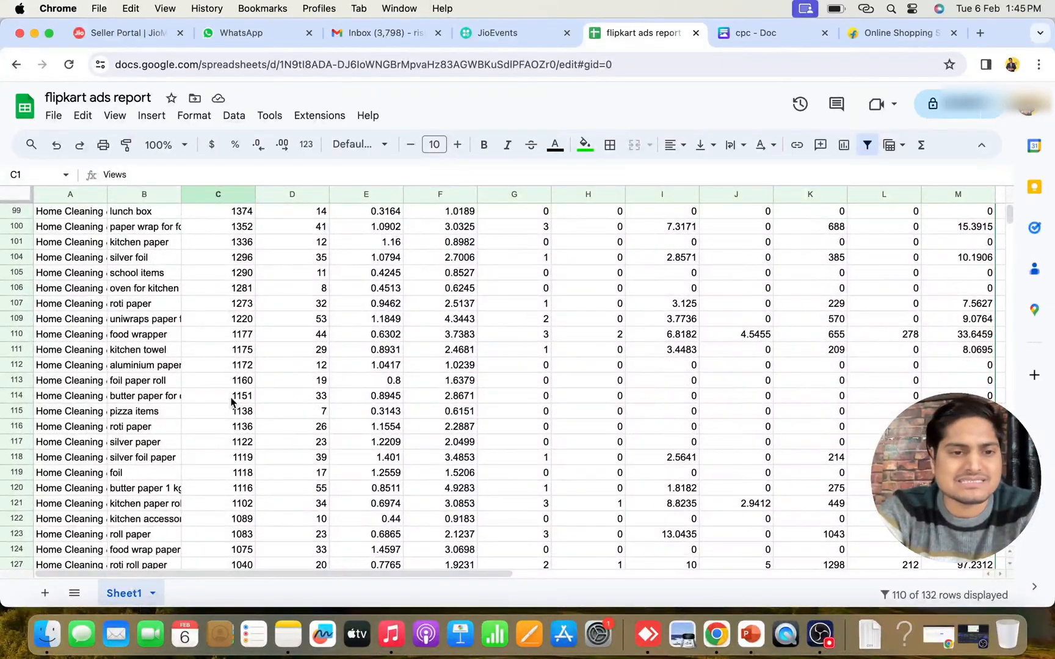
scroll(232, 401, "down", 5)
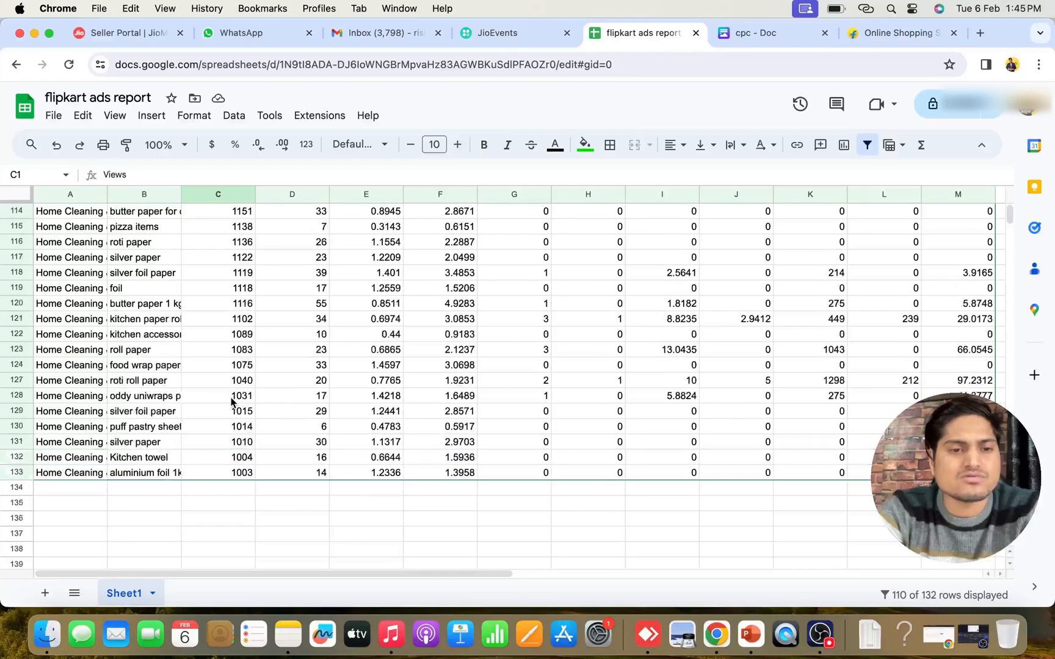
scroll(232, 401, "up", 2)
scroll(232, 402, "down", 2)
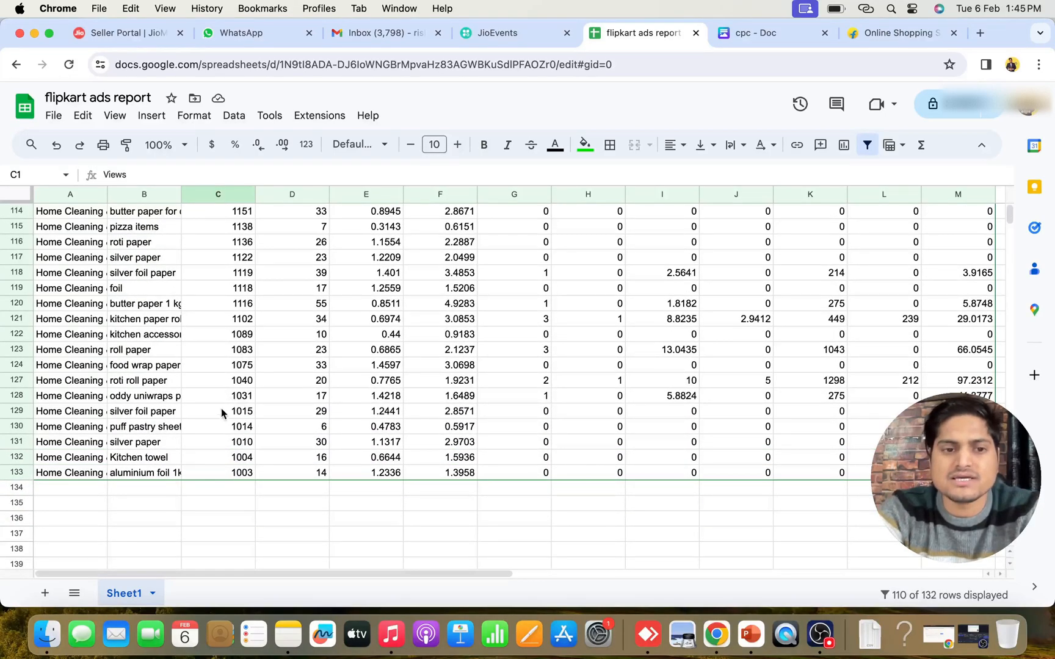
left_click(239, 397)
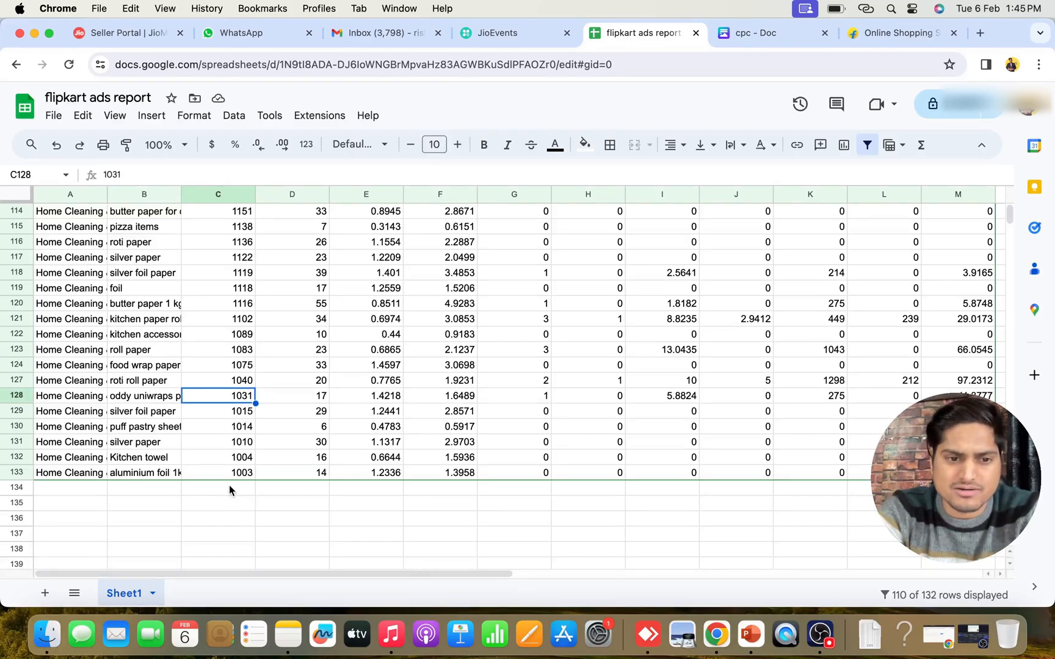
left_click_drag(229, 486, 229, 545)
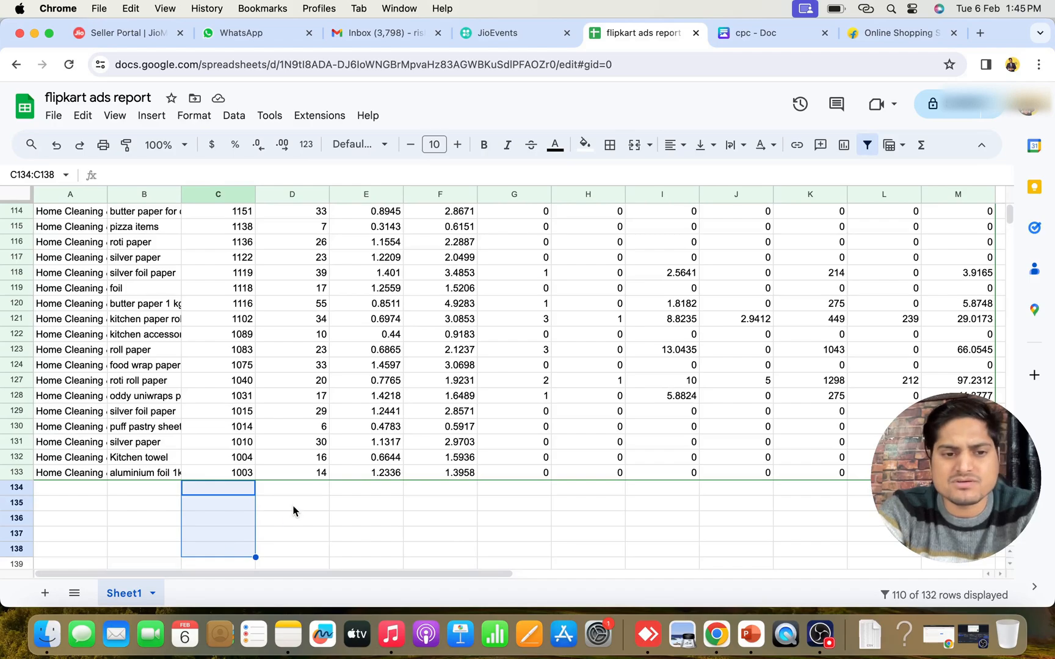
left_click(238, 469)
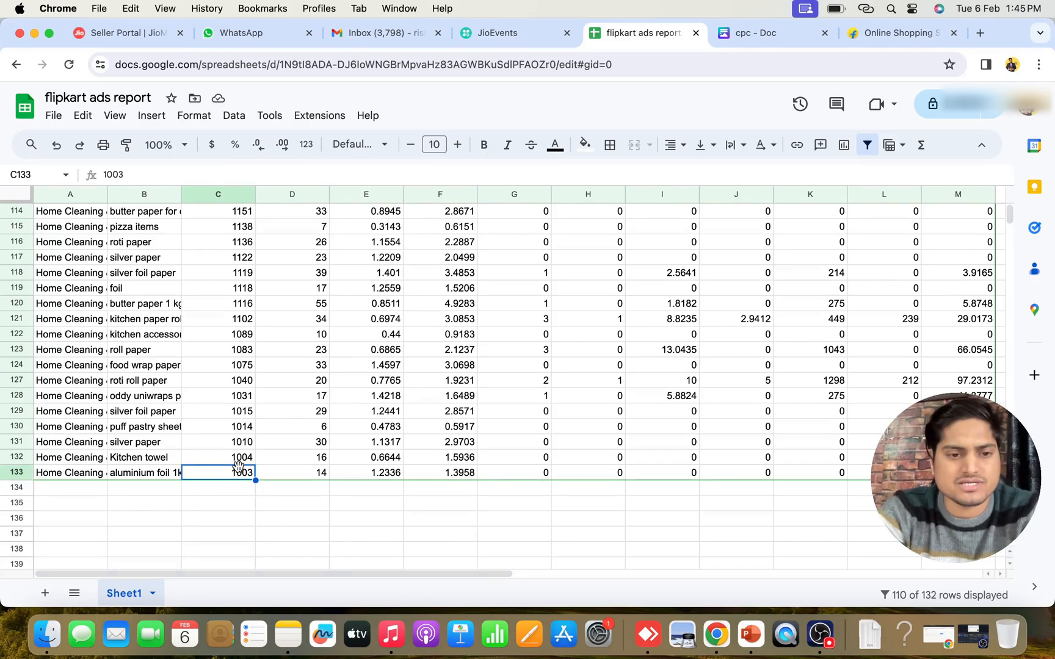
key("super+Up")
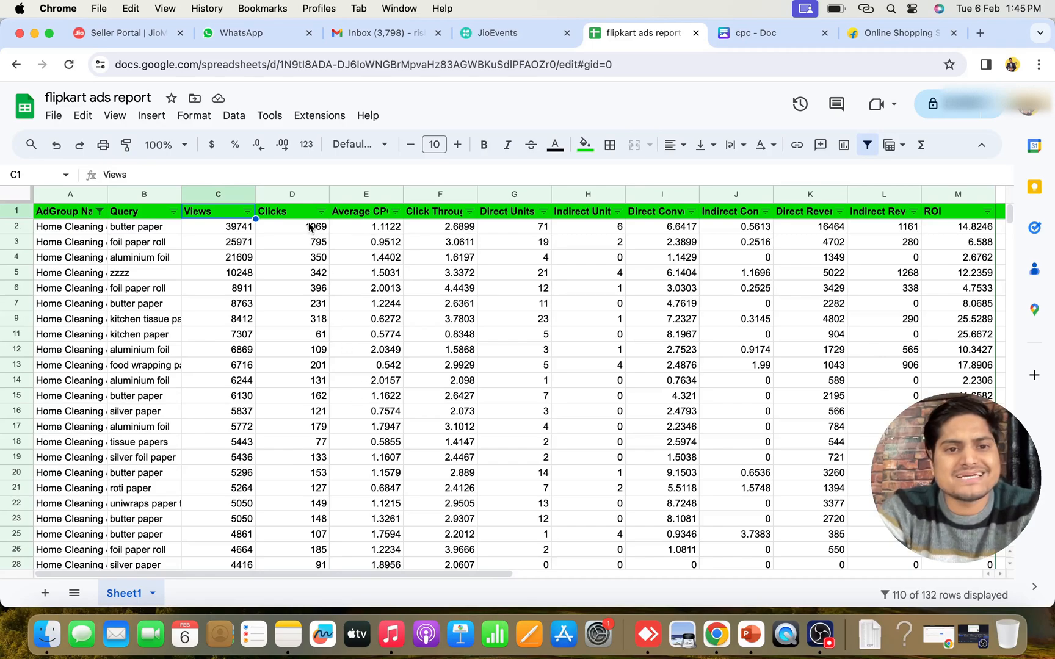
Sort the report by Click Through Rate in % in descending order and check the highest rates
left_click(435, 216)
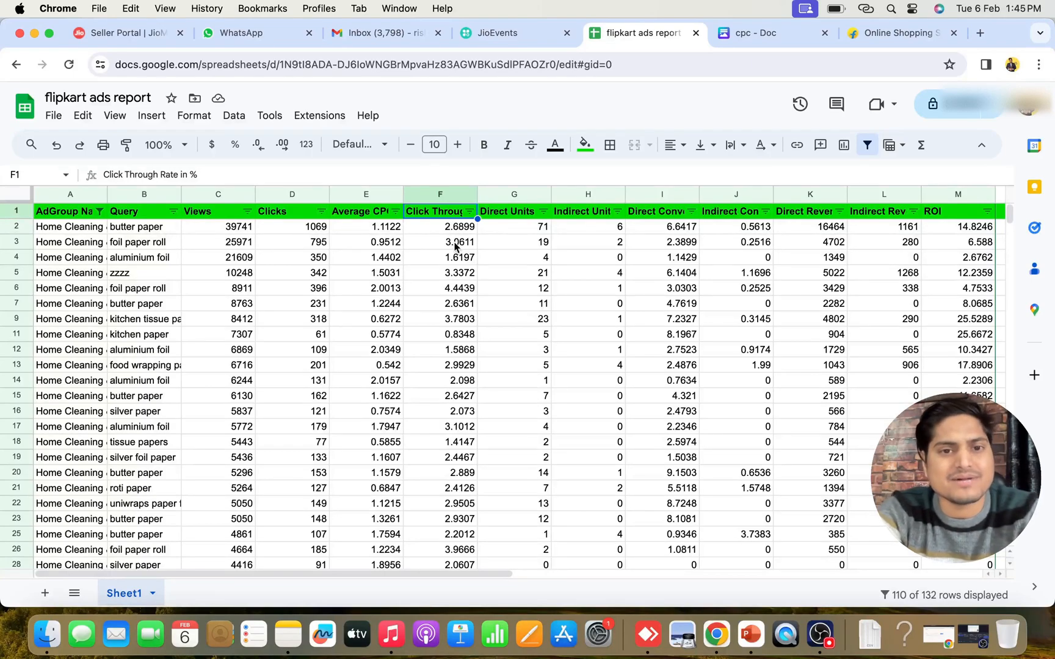
left_click(469, 211)
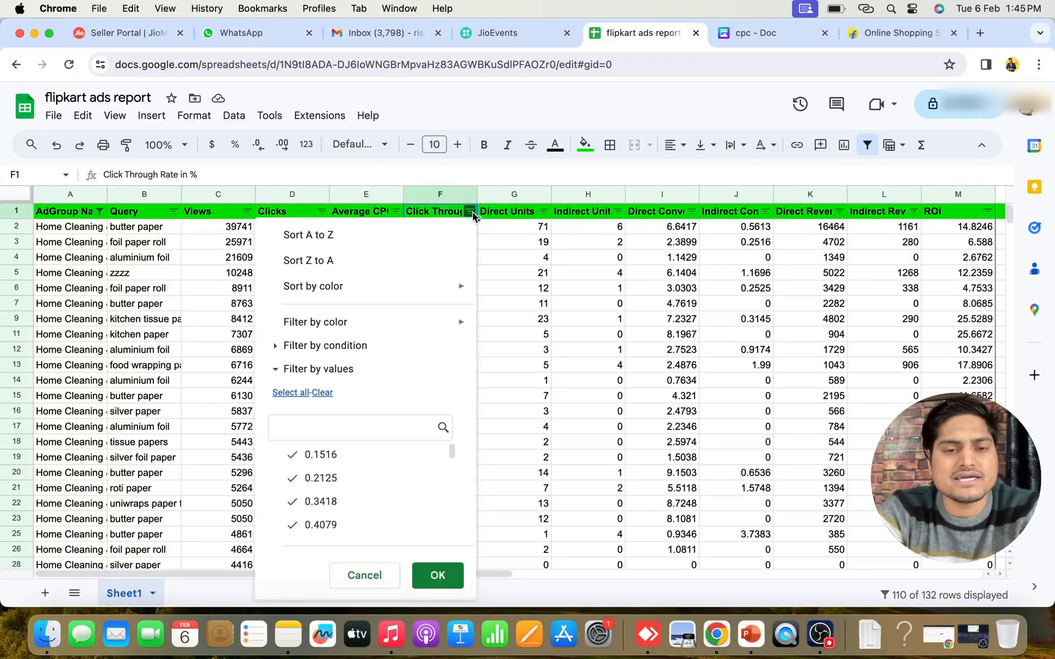
left_click(324, 261)
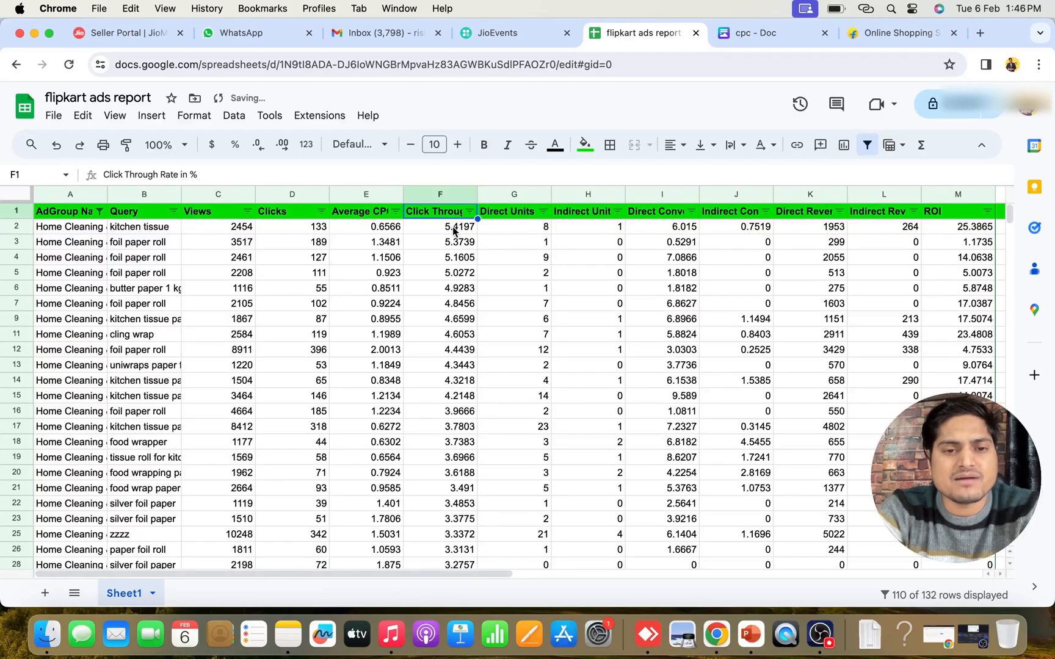
left_click_drag(452, 226, 452, 255)
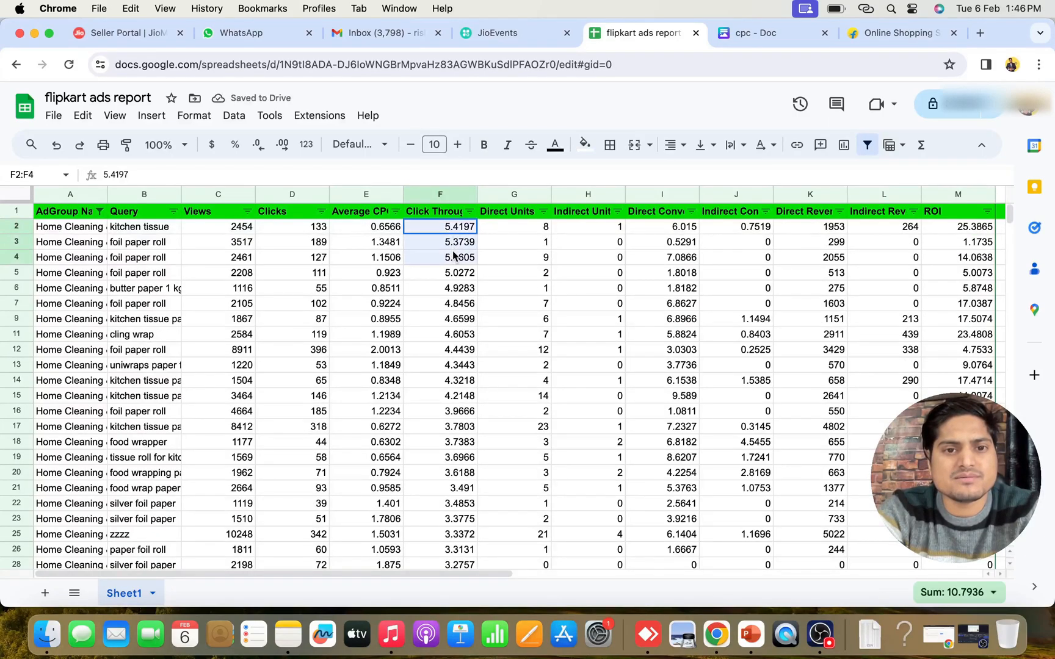
left_click(525, 272)
left_click(443, 214)
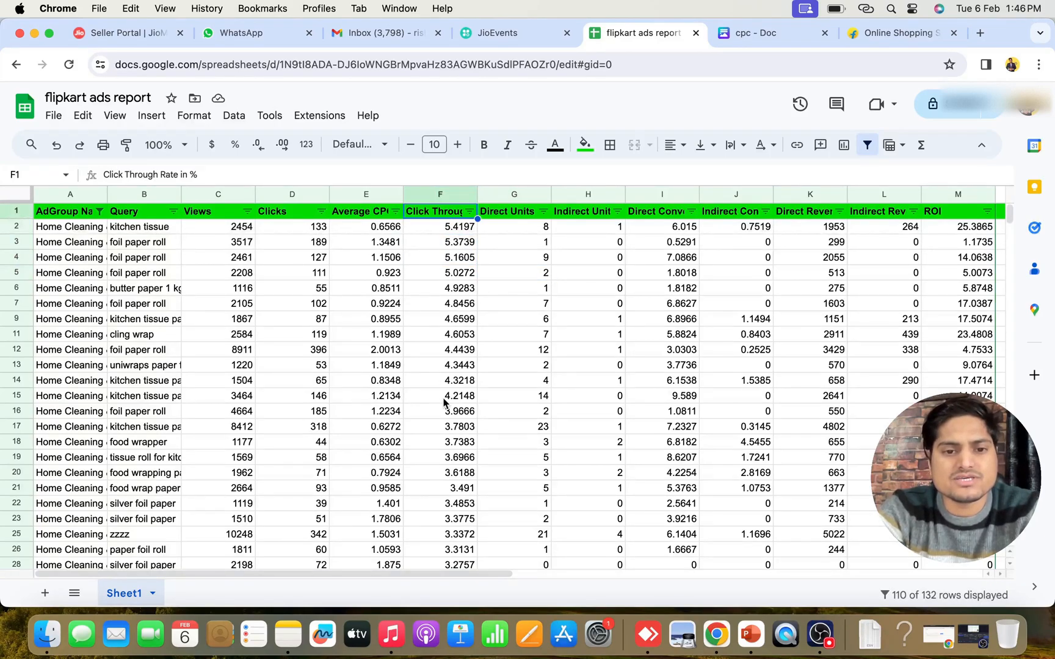
Clear cells A120:M133, the block with the lowest click-through rates, starting from the samosa sheets query
scroll(317, 491, "down", 15)
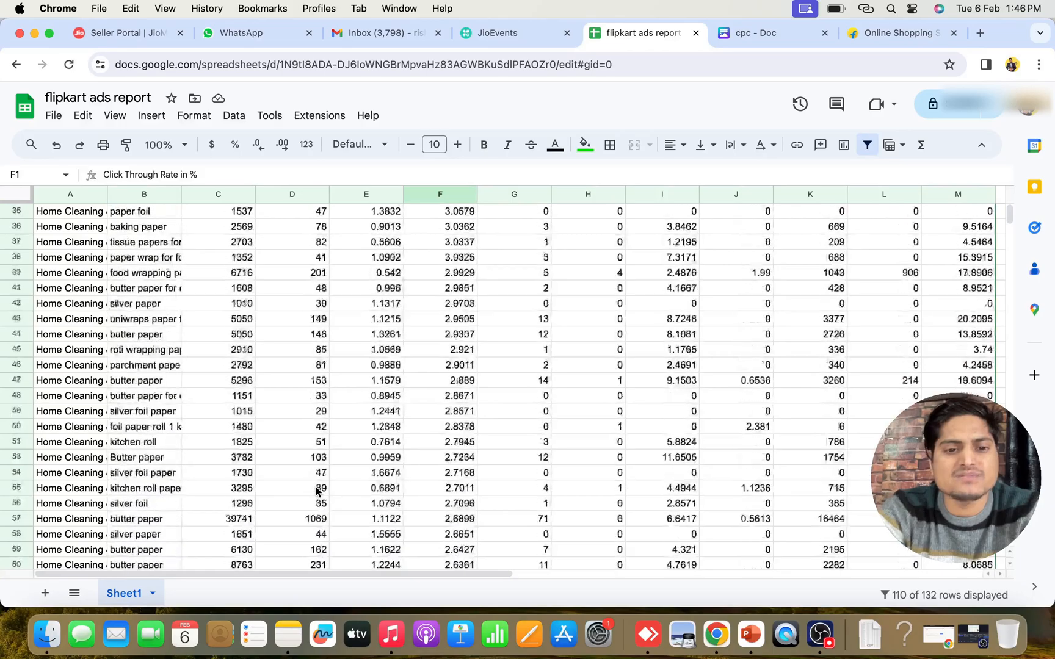
scroll(317, 492, "down", 20)
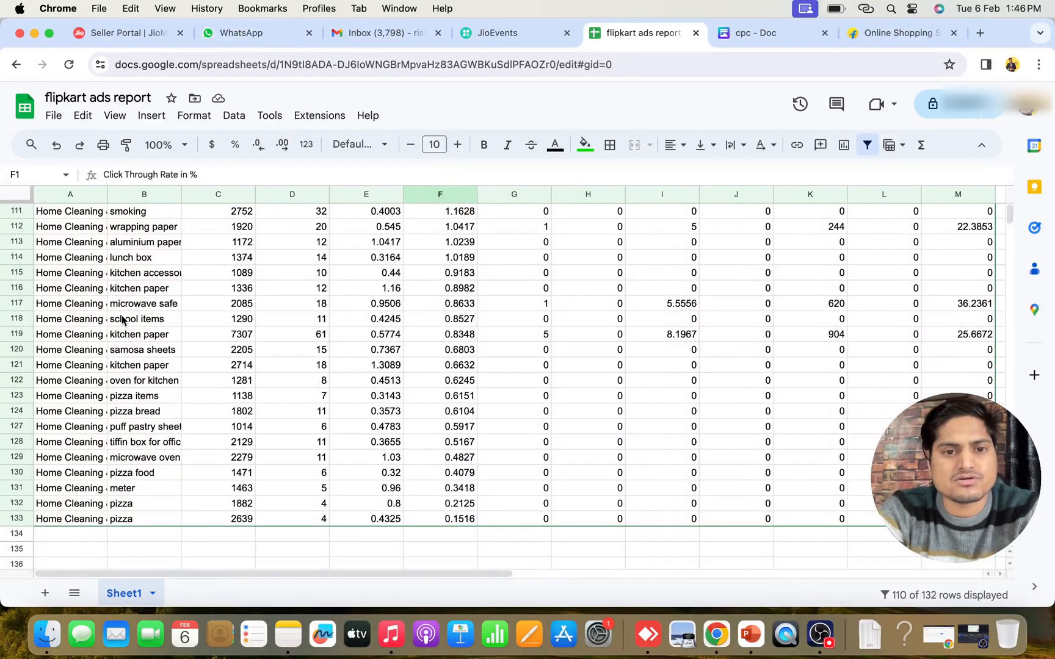
left_click(38, 336)
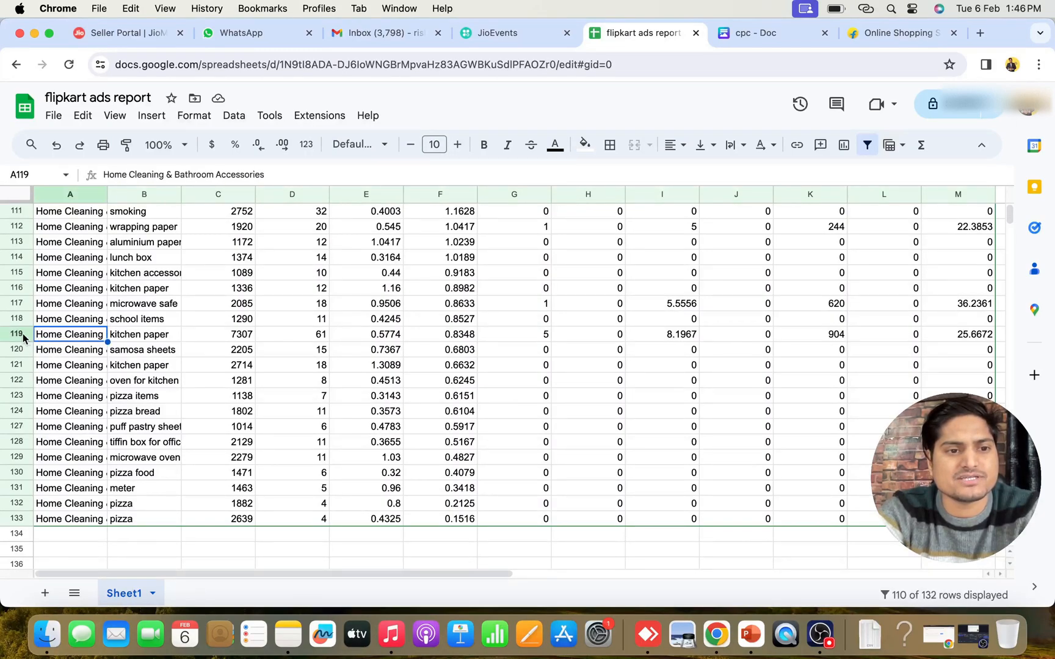
left_click(18, 335)
key("Down")
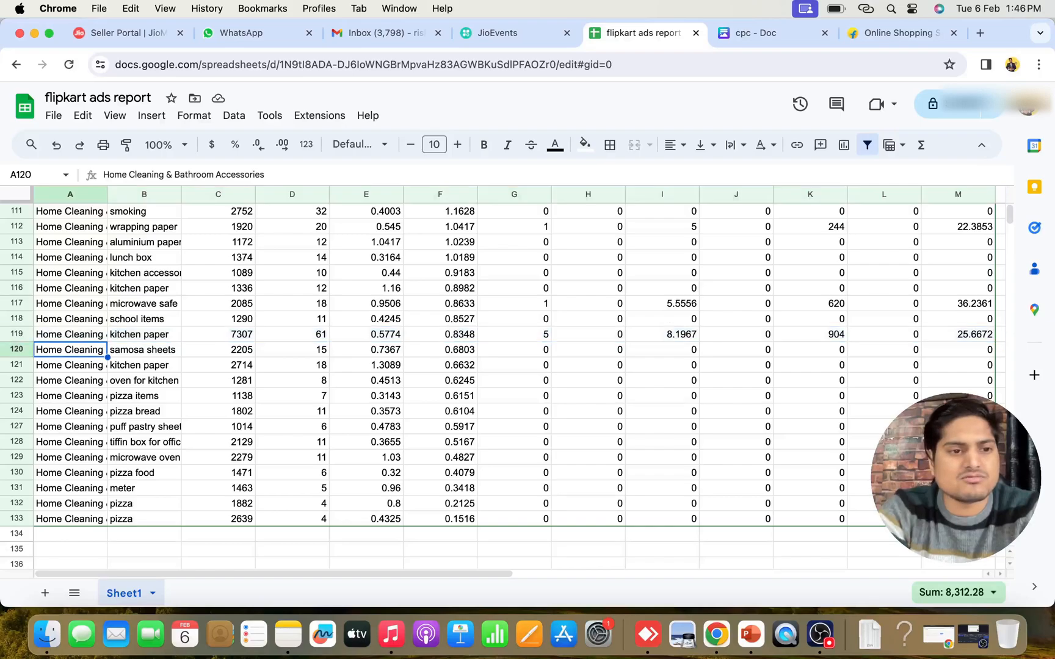
key("ctrl+shift+Right")
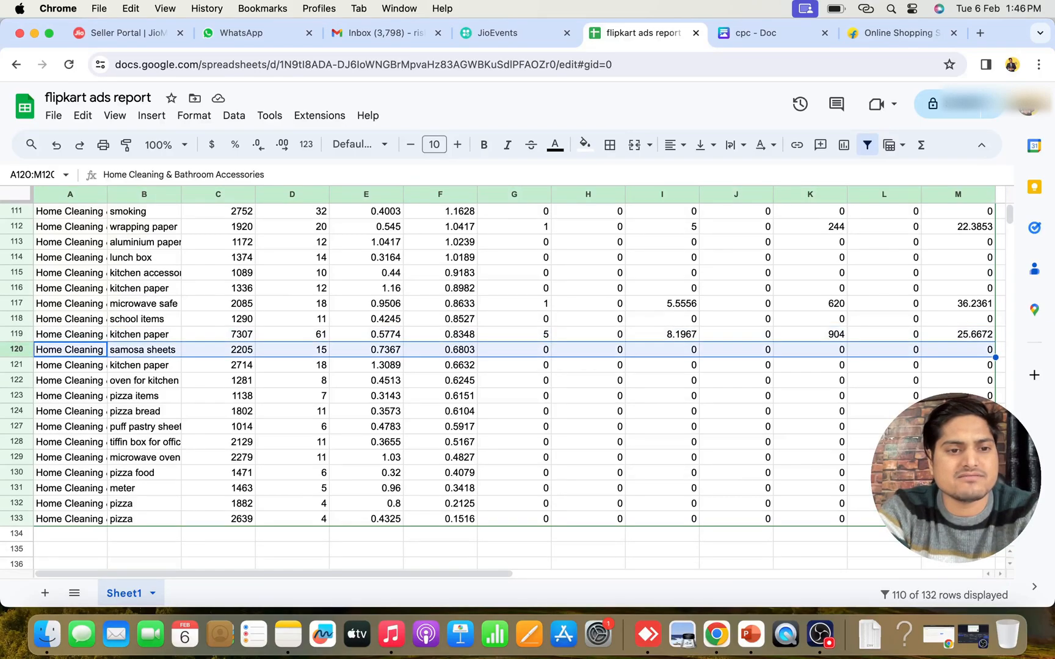
key("ctrl+shift+Down")
key("Delete")
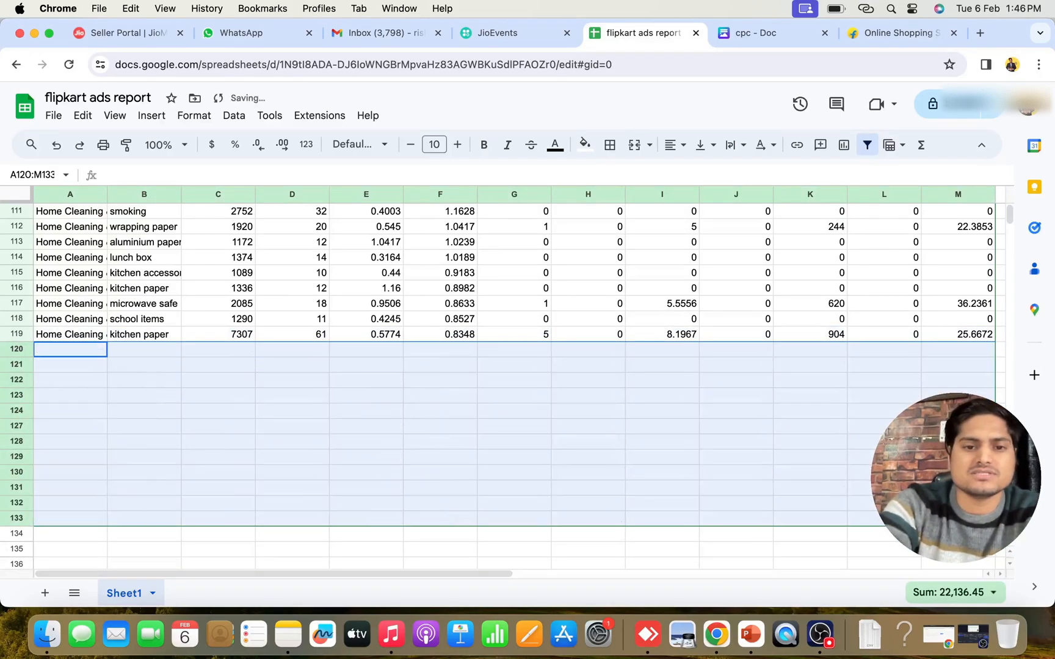
Sort the remaining report rows by Direct Units Sold in descending order
key("Up")
key("ctrl+Up")
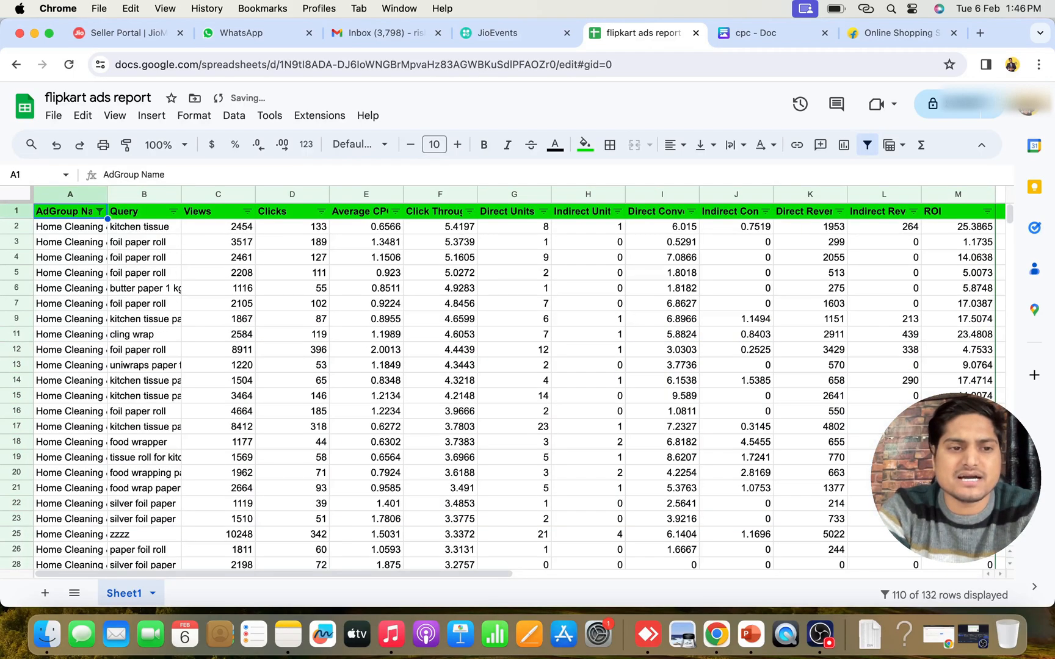
key("Right")
key("Right")
key("Right")
key("Right")
key("Right")
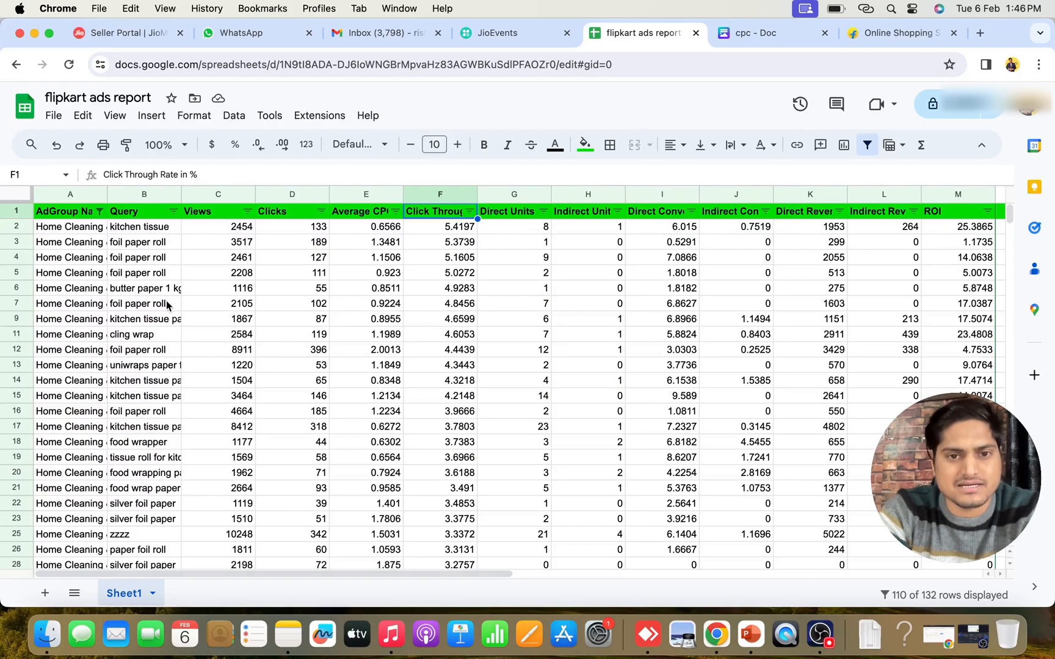
left_click(543, 212)
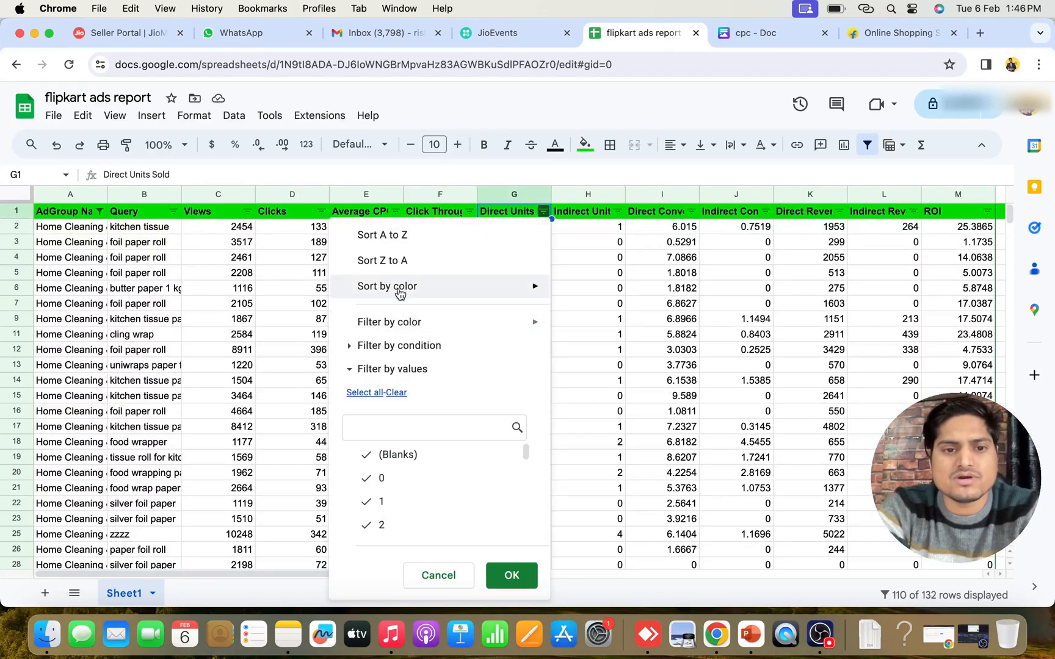
left_click(390, 266)
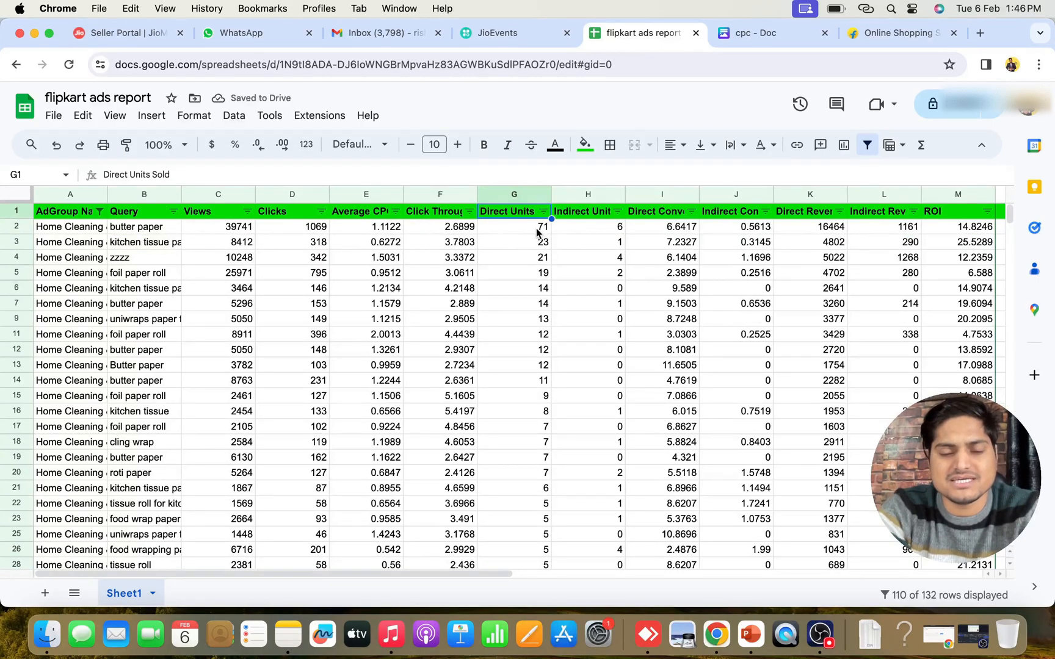
Clear cells A15:M119, keeping only the queries with more than 9 direct units sold
left_click(62, 397)
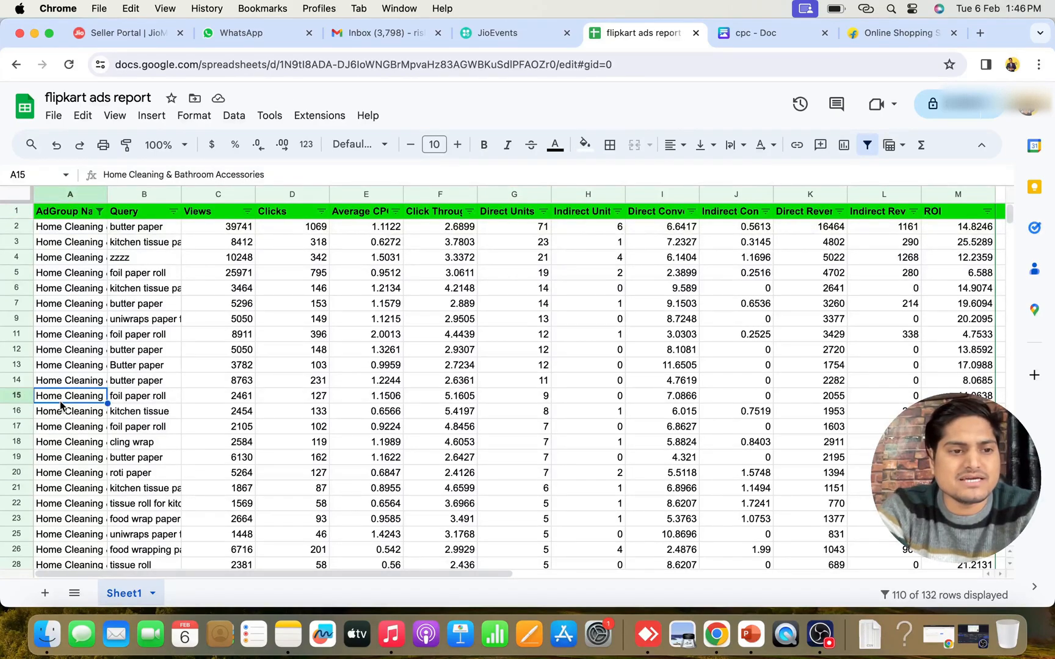
key("Down")
key("Down")
key("Down")
key("Down")
key("Down")
key("Down")
key("Up")
key("Up")
key("Up")
key("Up")
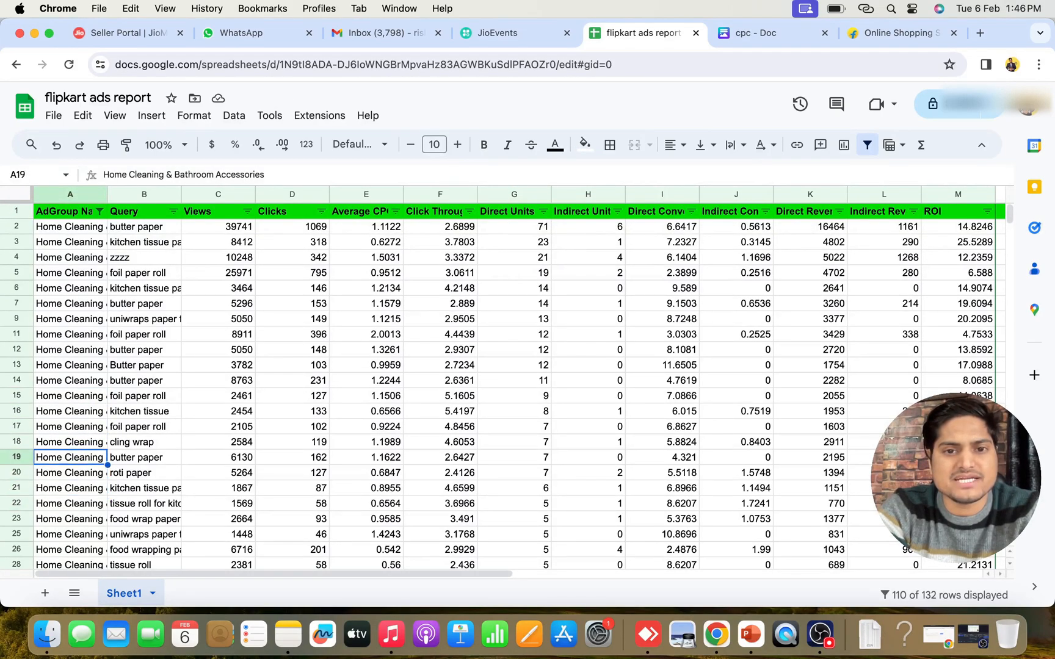
key("Down")
key("Down")
key("Down")
key("Up")
key("Up")
key("Up")
key("Up")
key("Up")
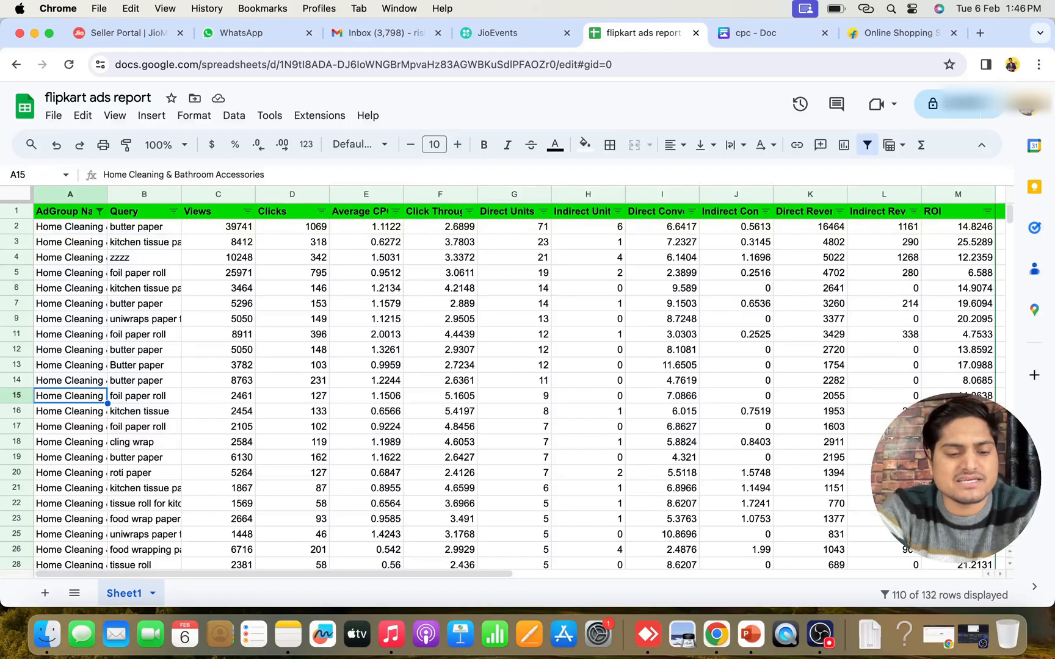
key("super+shift+Right")
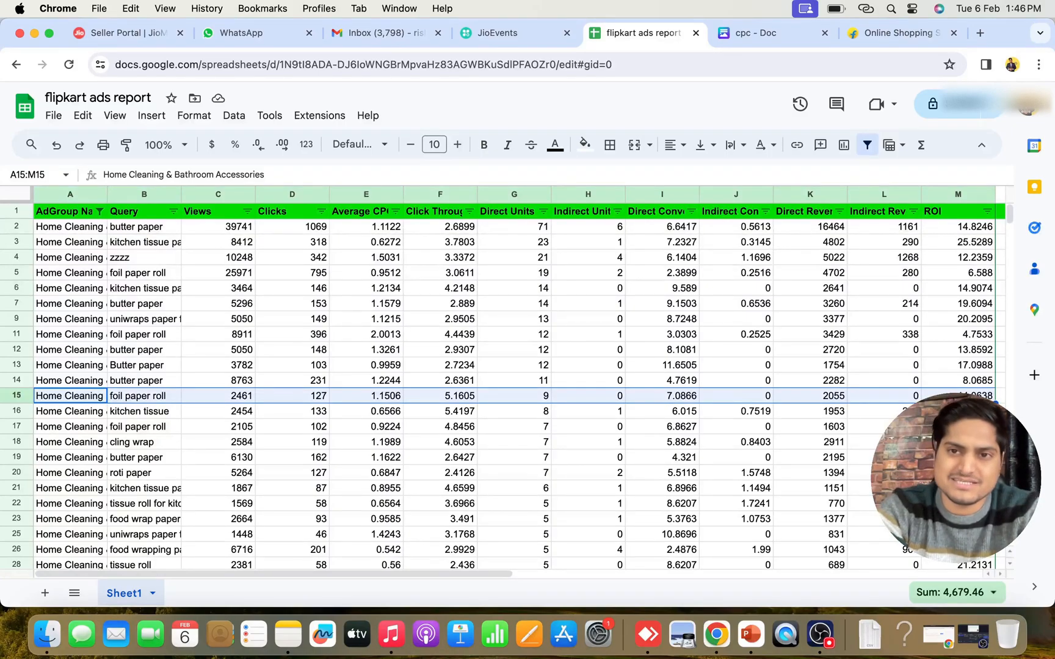
key("super+shift+Down")
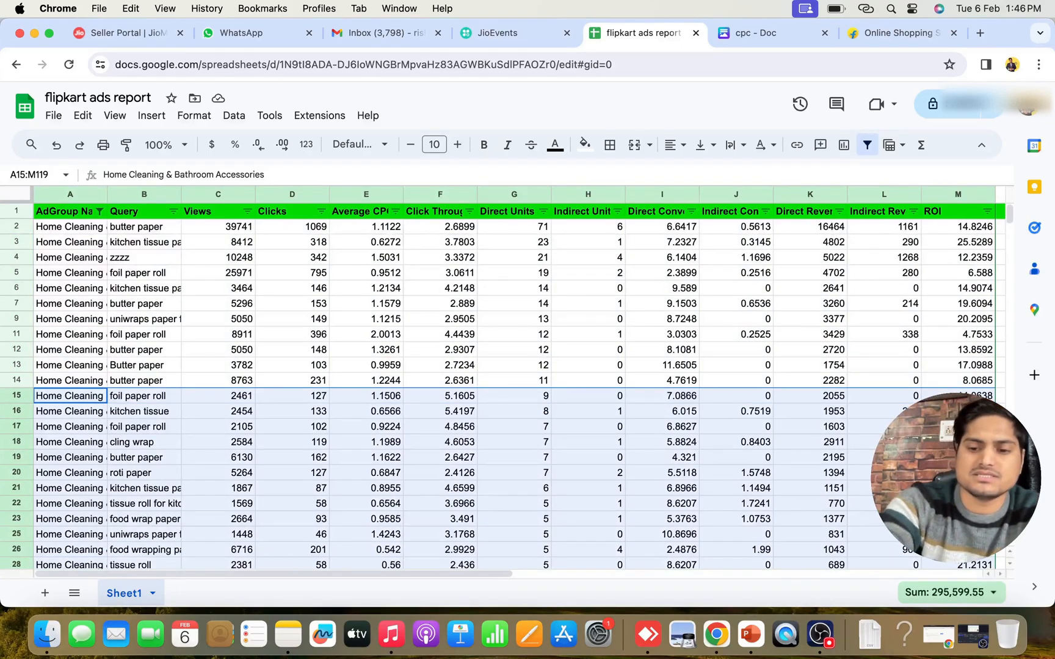
key("BackSpace")
Examine the remaining queries and their metric columns along the header row around Click Through Rate
key("Up")
key("Up")
key("Up")
key("Up")
key("Up")
key("Up")
key("Up")
key("Up")
key("Up")
key("Up")
key("Up")
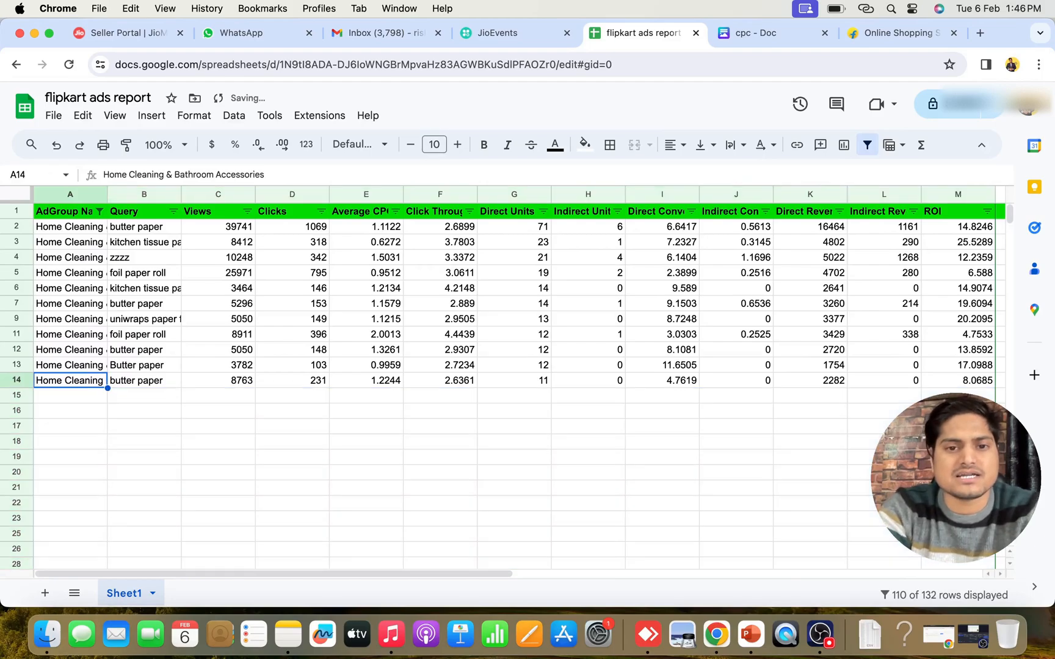
key("Up")
key("Right")
key("Right")
key("Right")
key("Right")
key("Right")
key("Right")
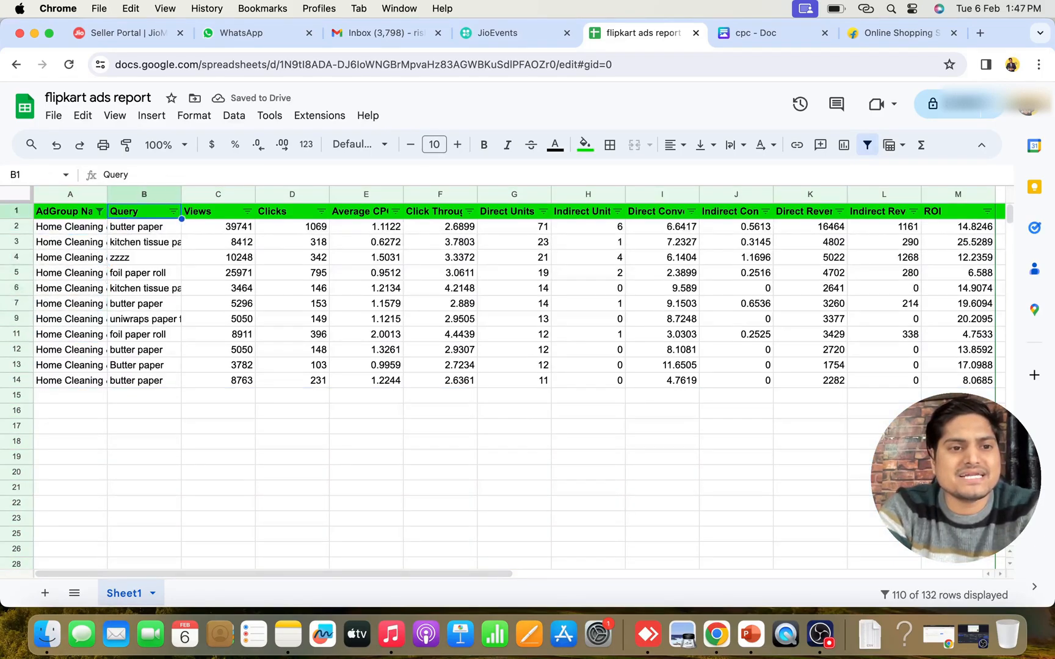
key("Left")
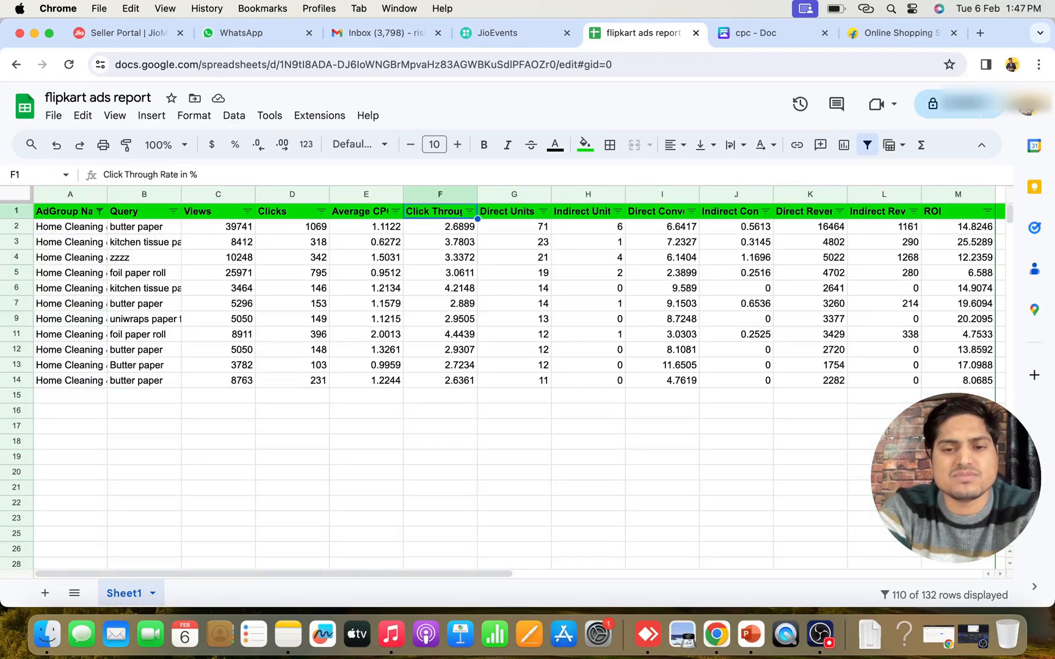
key("Right")
key("Right")
key("Right")
key("Right")
key("Left")
key("Left")
key("Left")
key("Left")
key("Right")
key("Left")
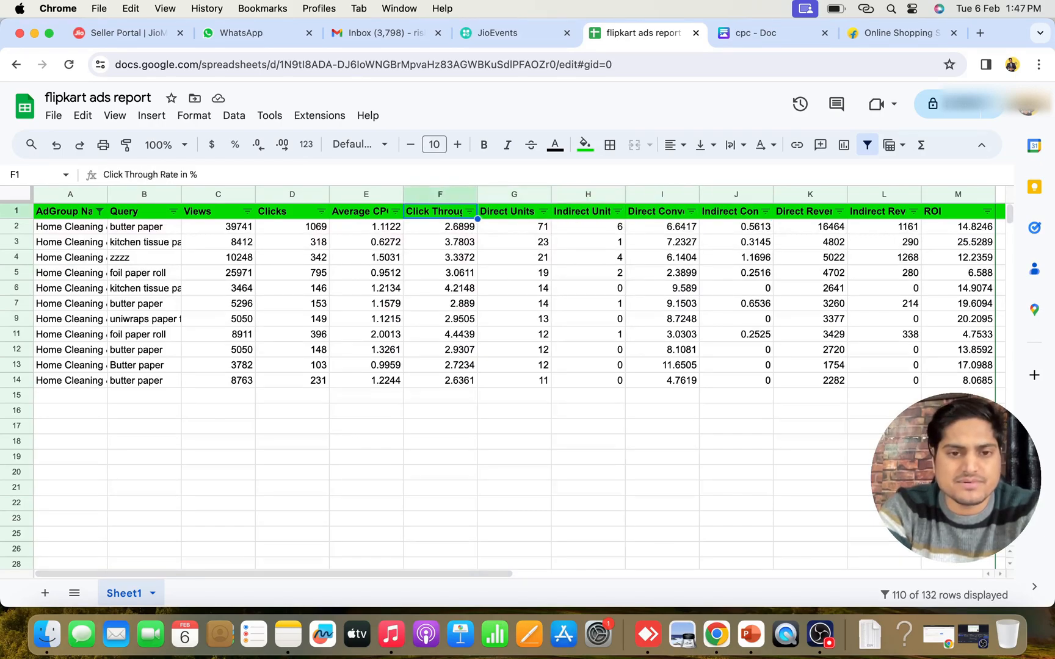
Examine the remaining search terms in the Query column, from the header down to the uniwraps paper foil row
key("Left")
key("Left")
key("Left")
key("Right")
key("Left")
key("Left")
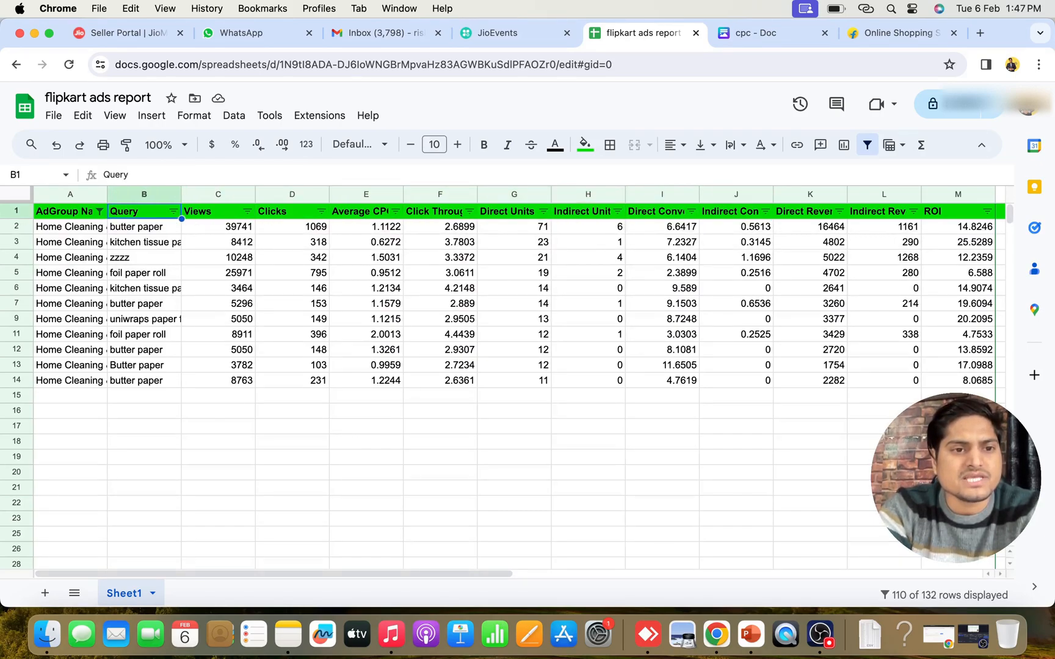
key("Down")
key("Down")
key("Down")
key("Down")
key("Down")
key("Down")
key("Down")
key("Down")
key("Down")
key("Down")
key("Down")
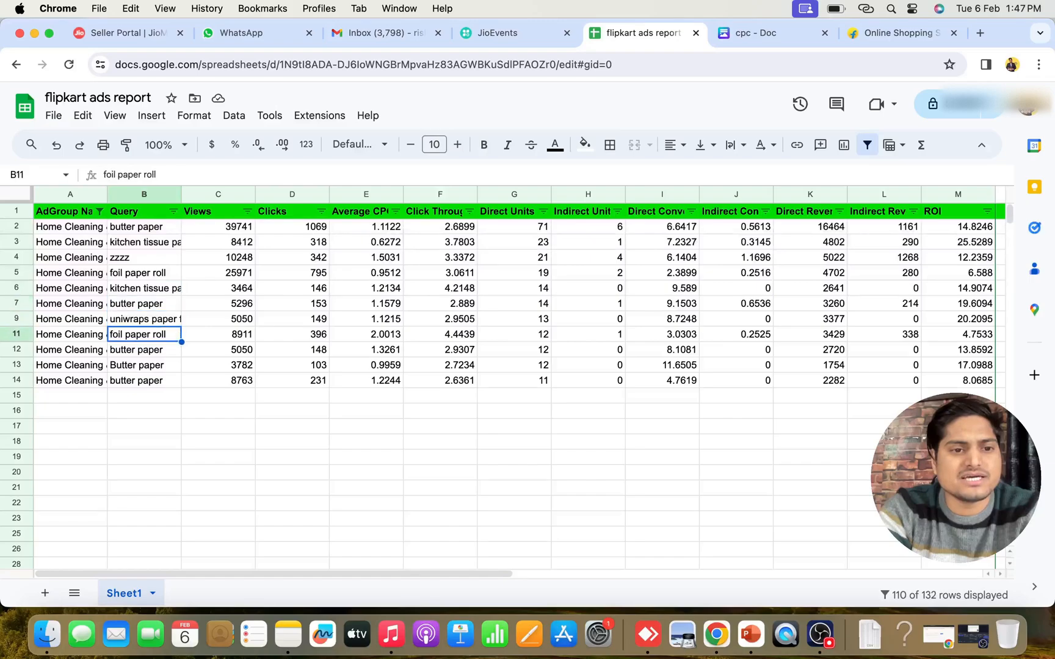
key("Up")
key("Up")
key("Up")
key("Up")
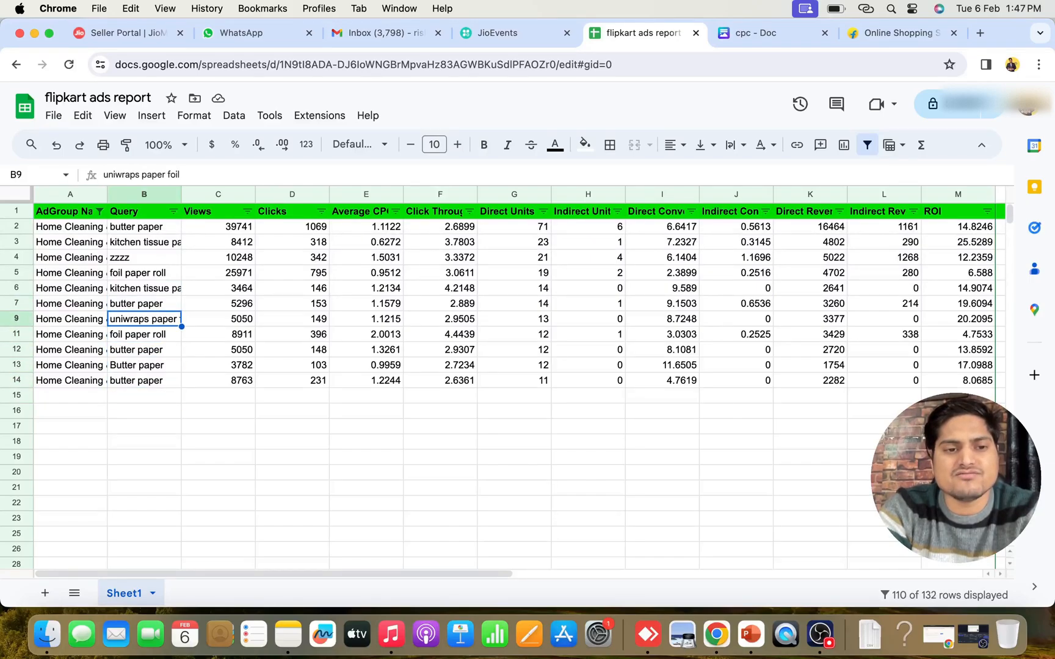
Examine the uniwraps paper foil row's metrics from Views through Click Through Rate and unit sales to ROI
key("Right")
key("Right")
key("Right")
key("Right")
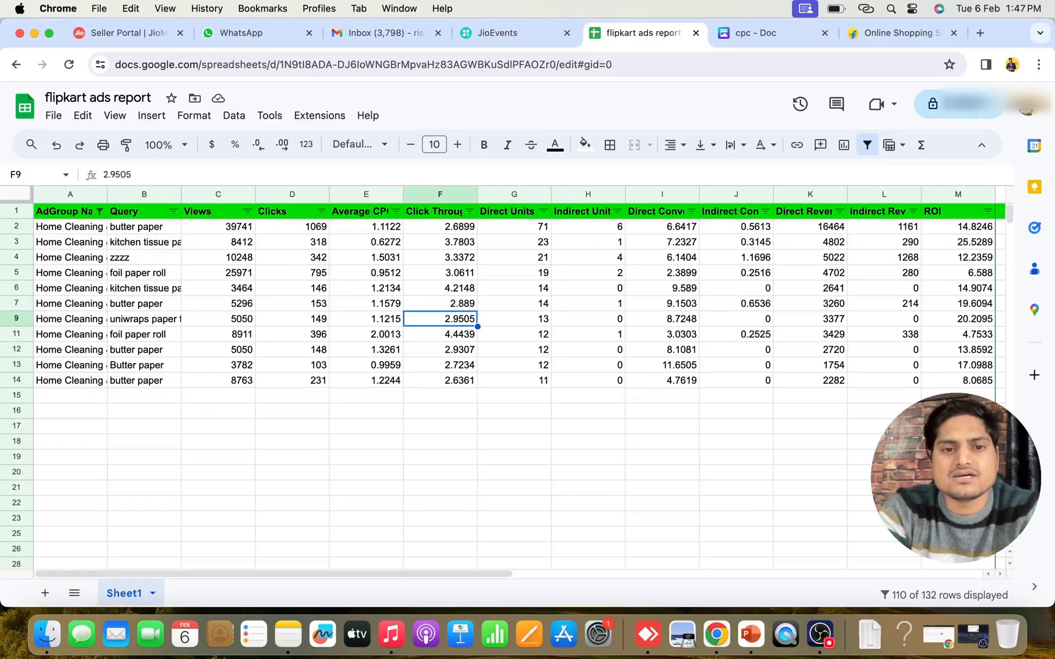
key("Right")
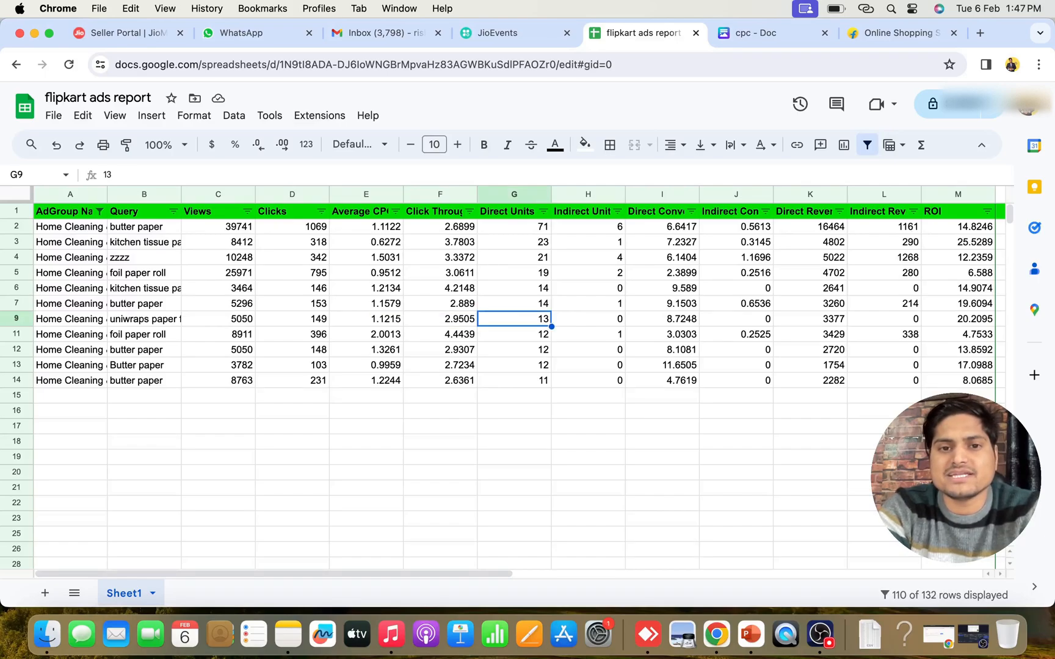
key("Right")
key("Right")
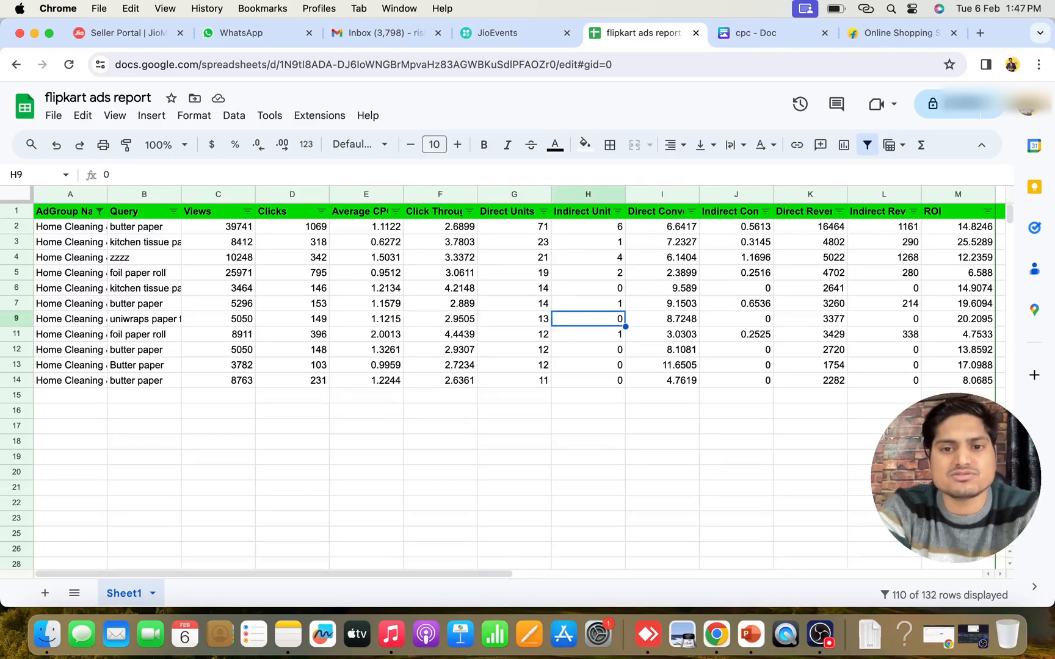
key("Left")
key("Left")
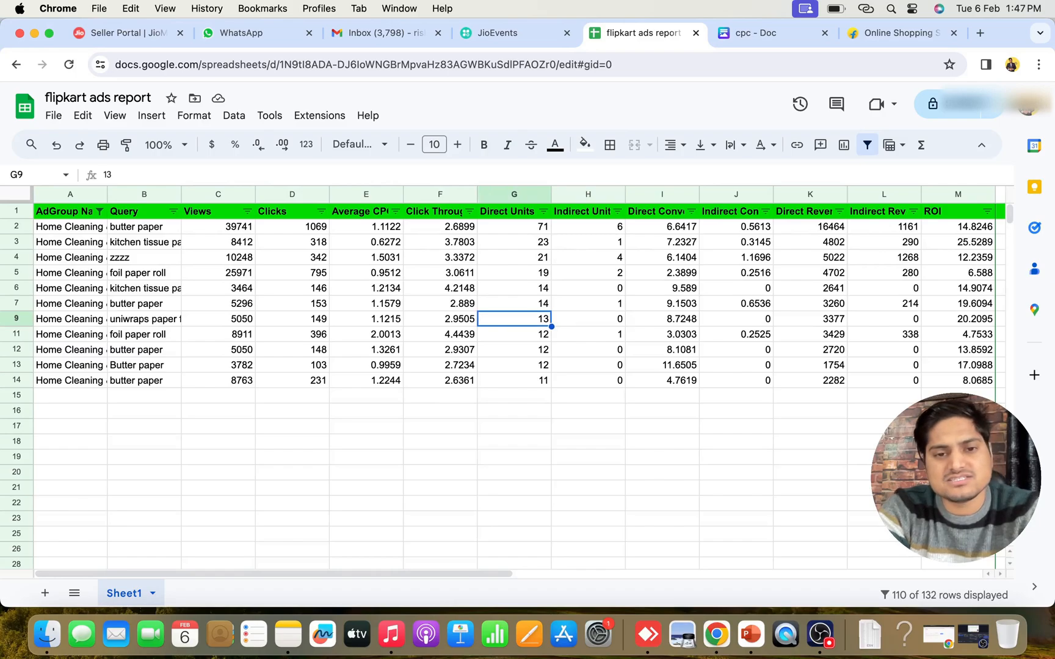
key("Right")
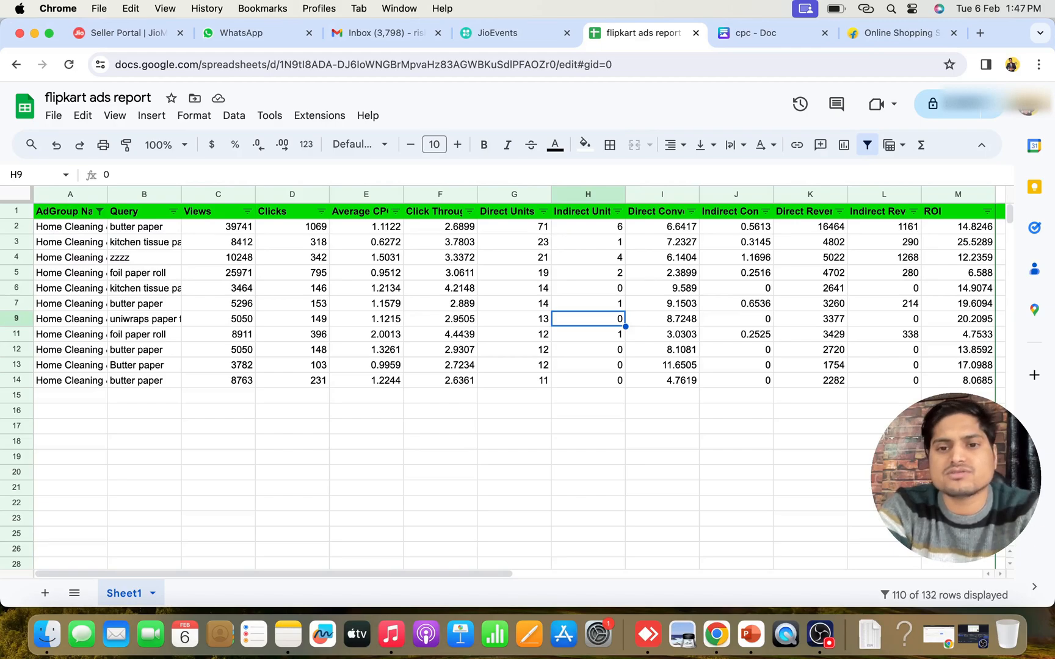
key("Right")
key("Right")
key("Right")
key("Right")
key("Right")
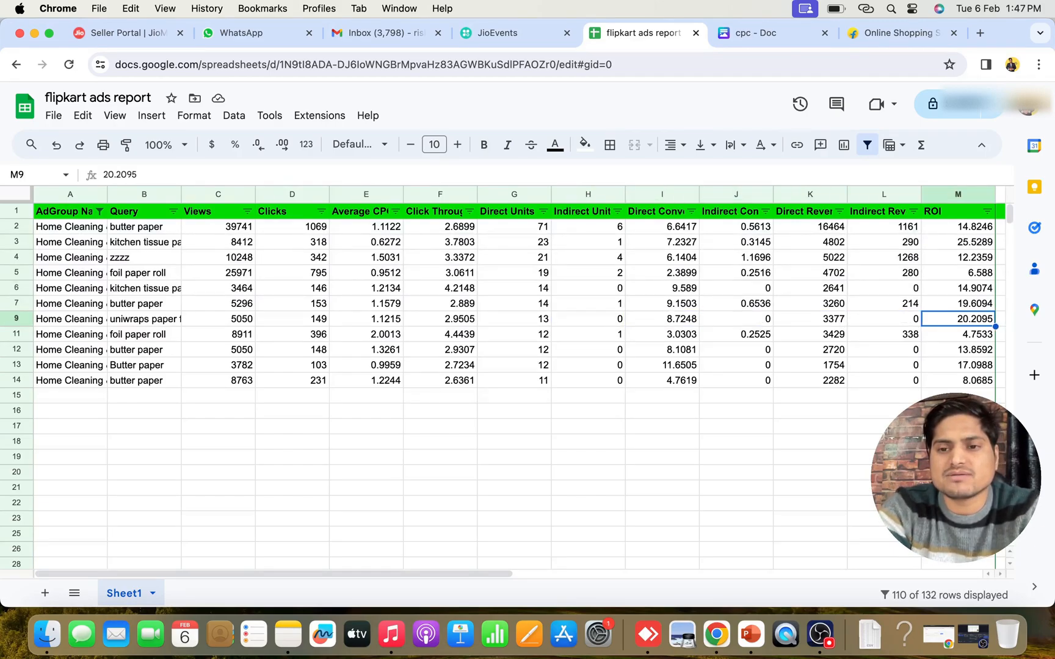
Compare the ROI values of the remaining queries down column M
key("Up")
key("Up")
key("Up")
key("Up")
key("Up")
key("Up")
key("Down")
key("Down")
key("Down")
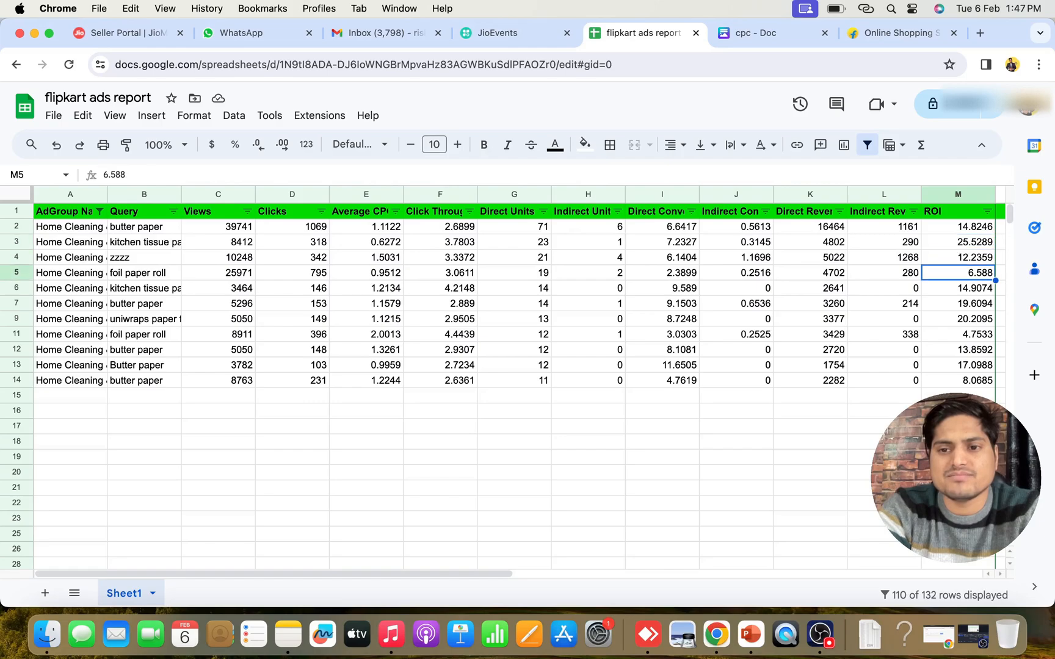
key("Down")
key("Down")
key("Down")
key("Down")
key("Down")
key("Down")
key("Down")
key("Up")
key("Up")
key("Up")
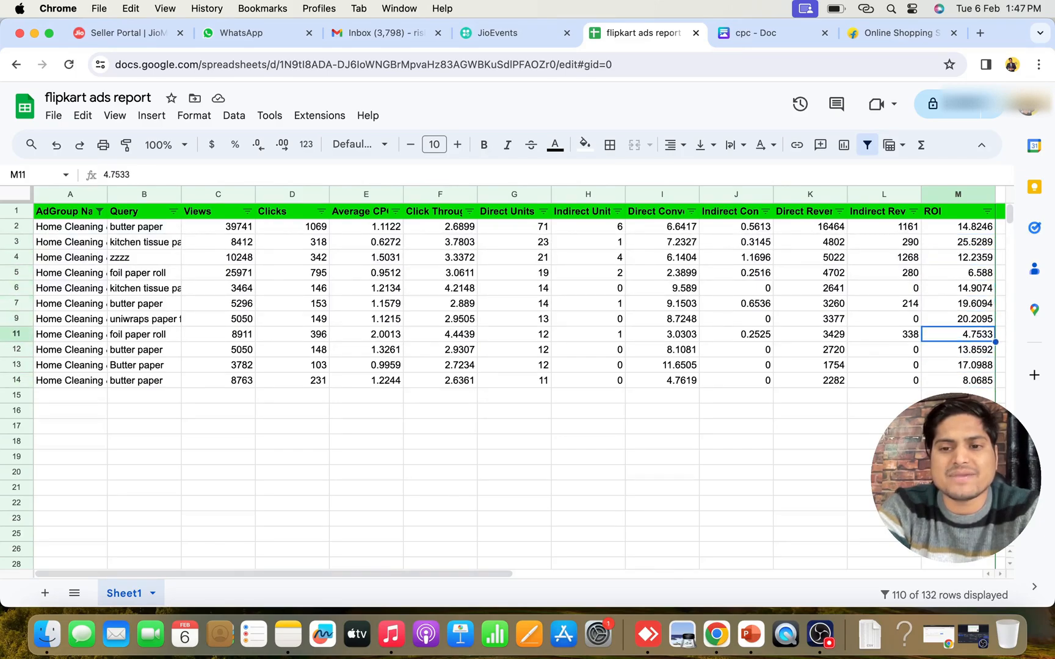
key("Up")
key("Up")
key("Up")
key("Up")
key("Up")
key("Up")
key("Up")
key("Up")
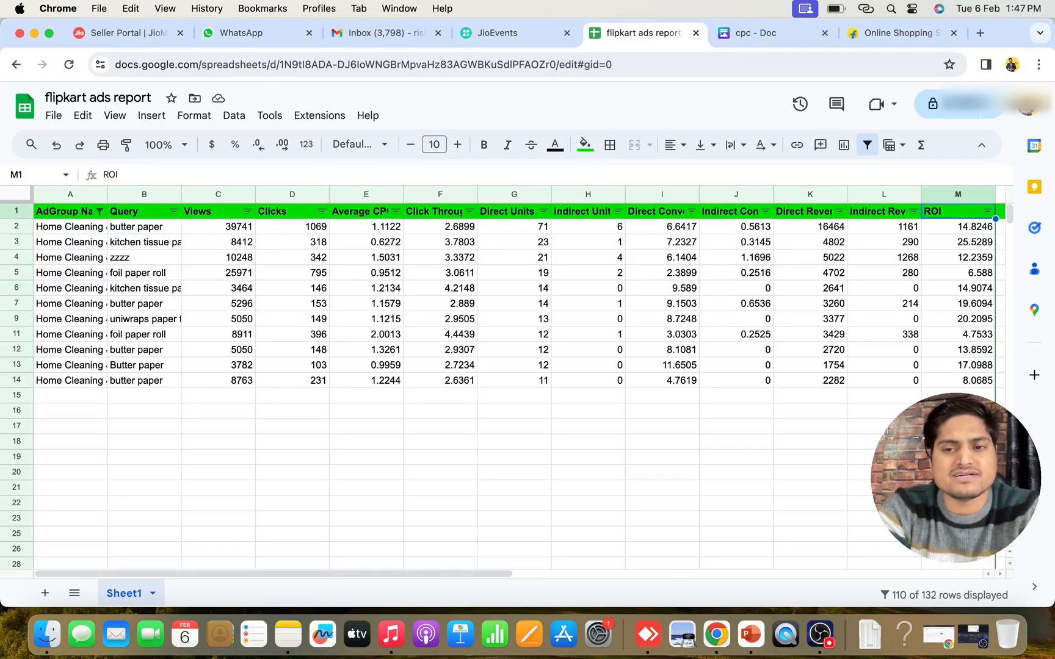
key("Down")
key("Down")
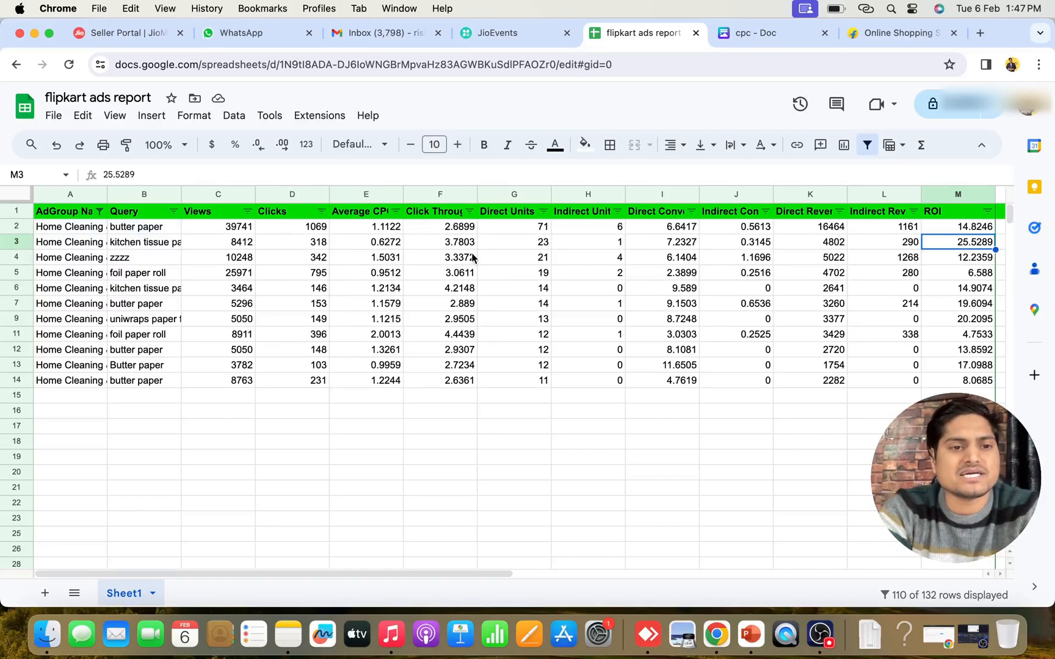
Sort the remaining report rows by ROI in descending order
left_click(980, 213)
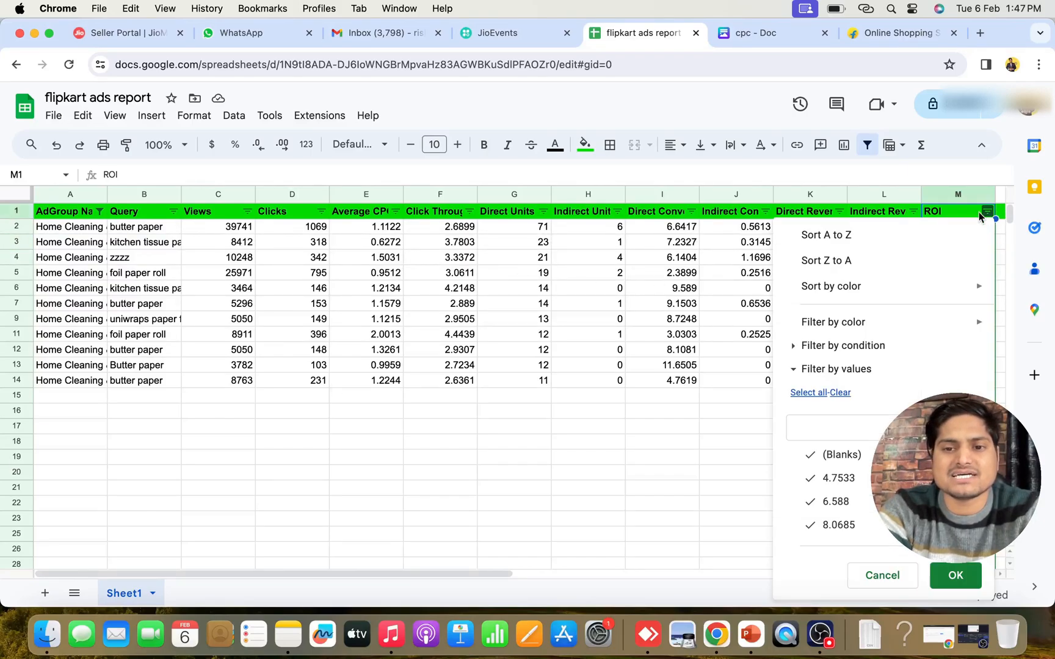
left_click(840, 393)
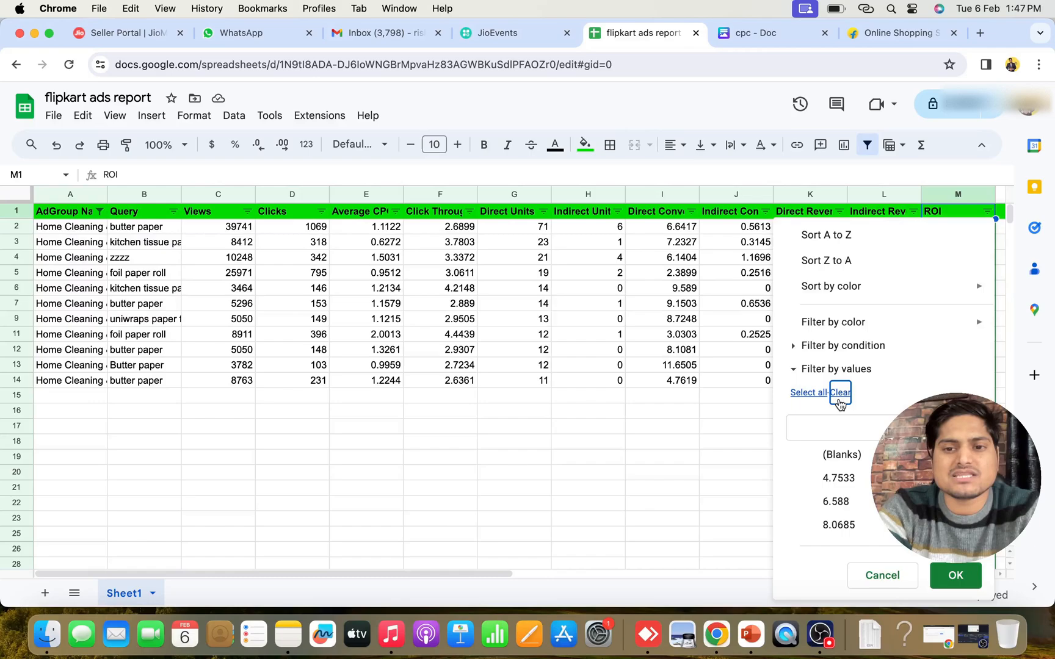
left_click(840, 263)
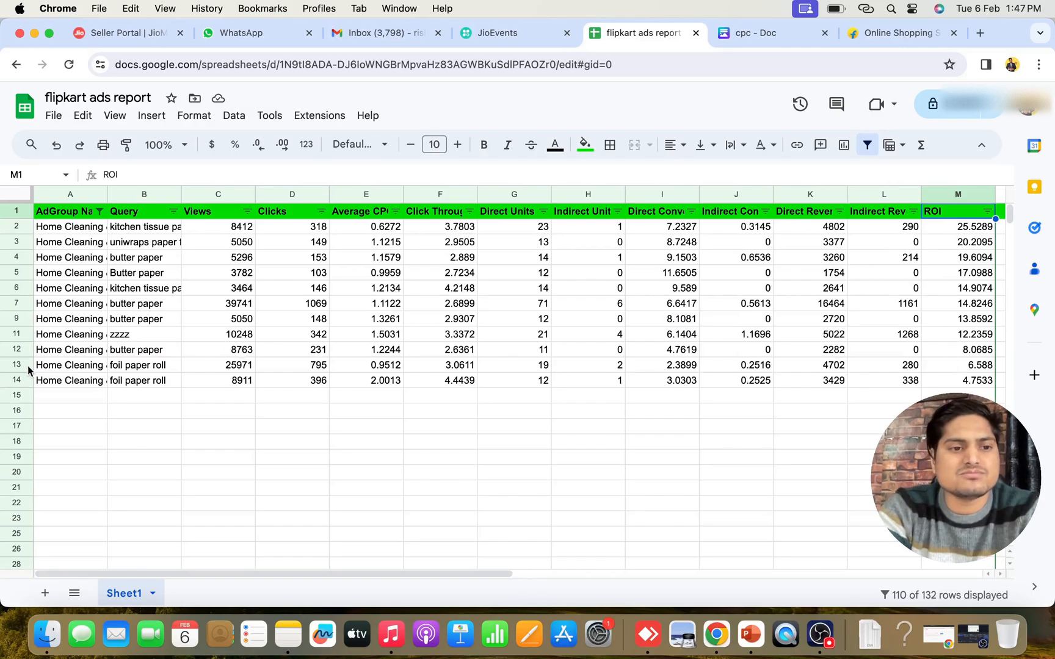
Delete row 14, the foil paper roll query with the lowest ROI
mouse_move(20, 367)
left_mouse_down()
mouse_move(18, 381)
mouse_move(13, 351)
mouse_move(13, 380)
left_mouse_up()
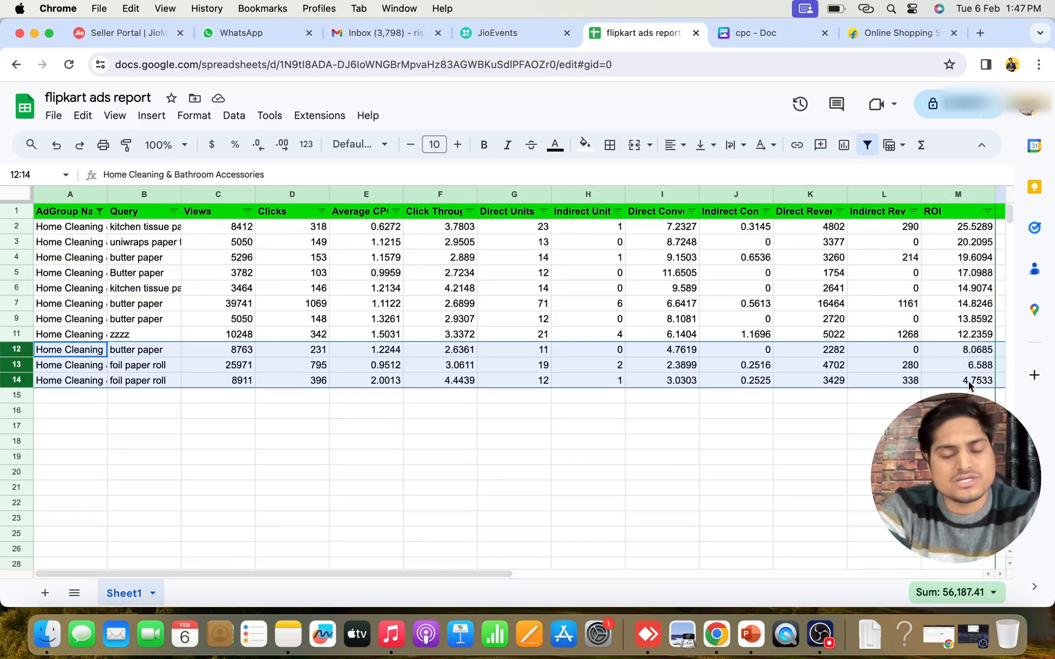
left_click(727, 430)
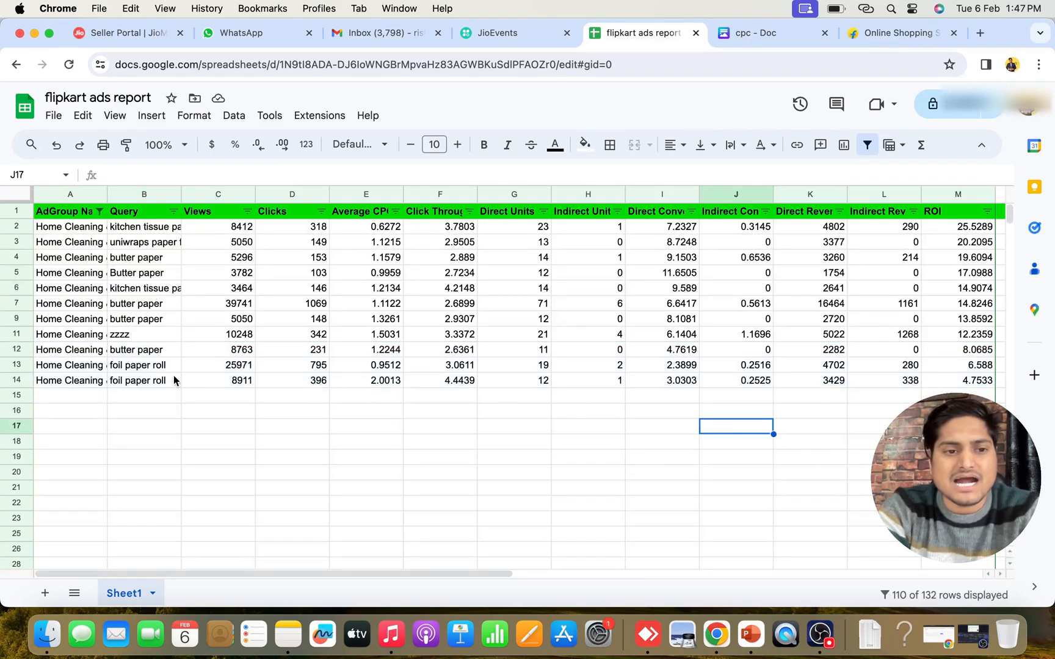
left_click(17, 385)
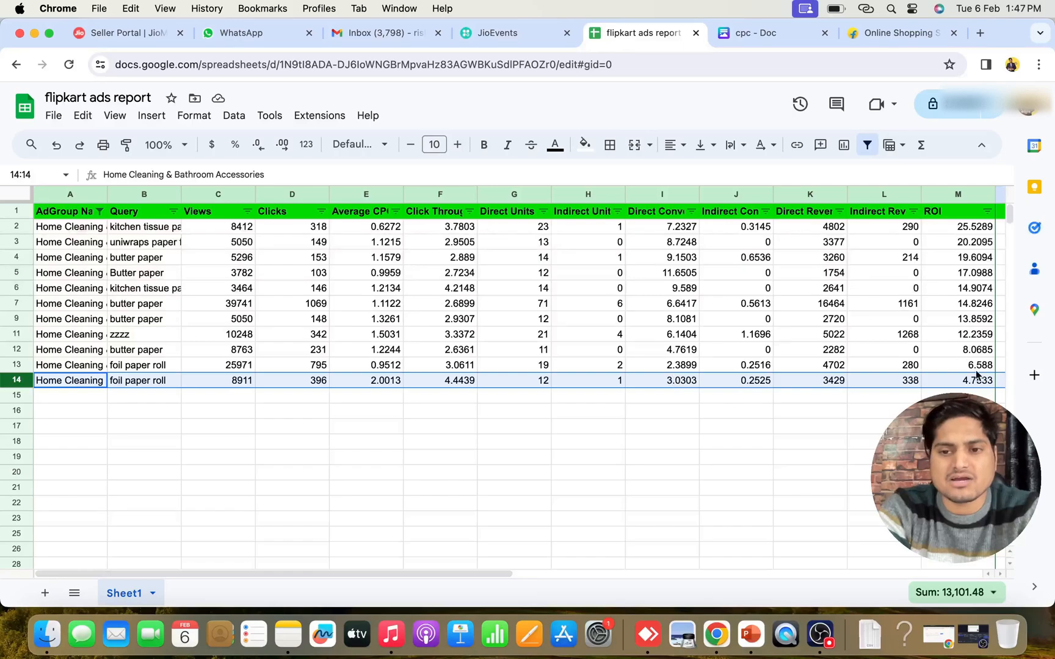
right_click(17, 385)
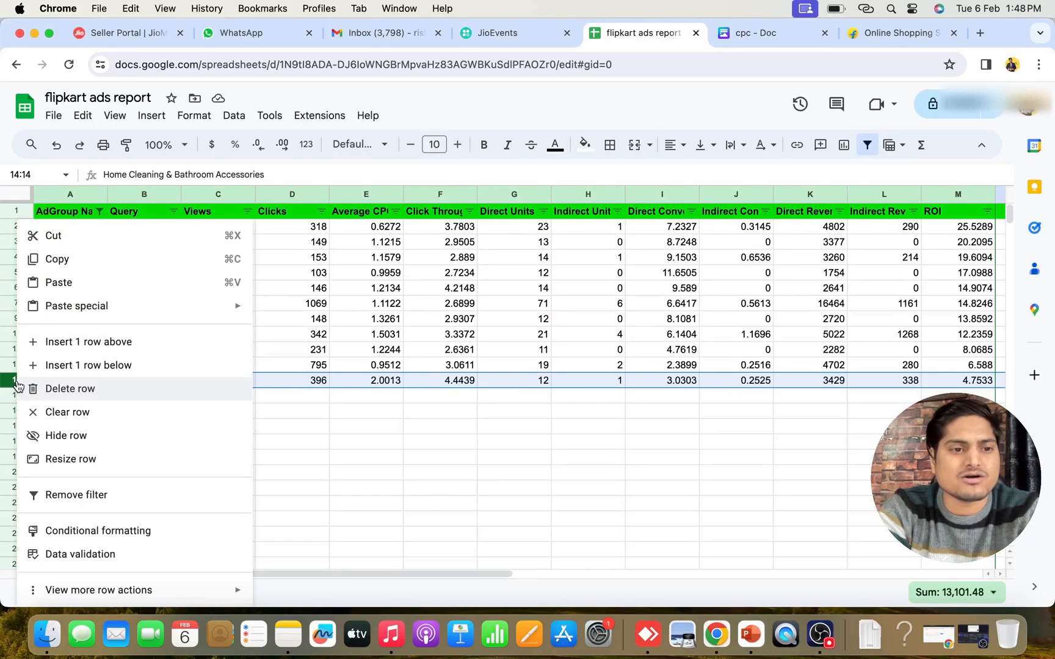
left_click(88, 398)
left_click(345, 458)
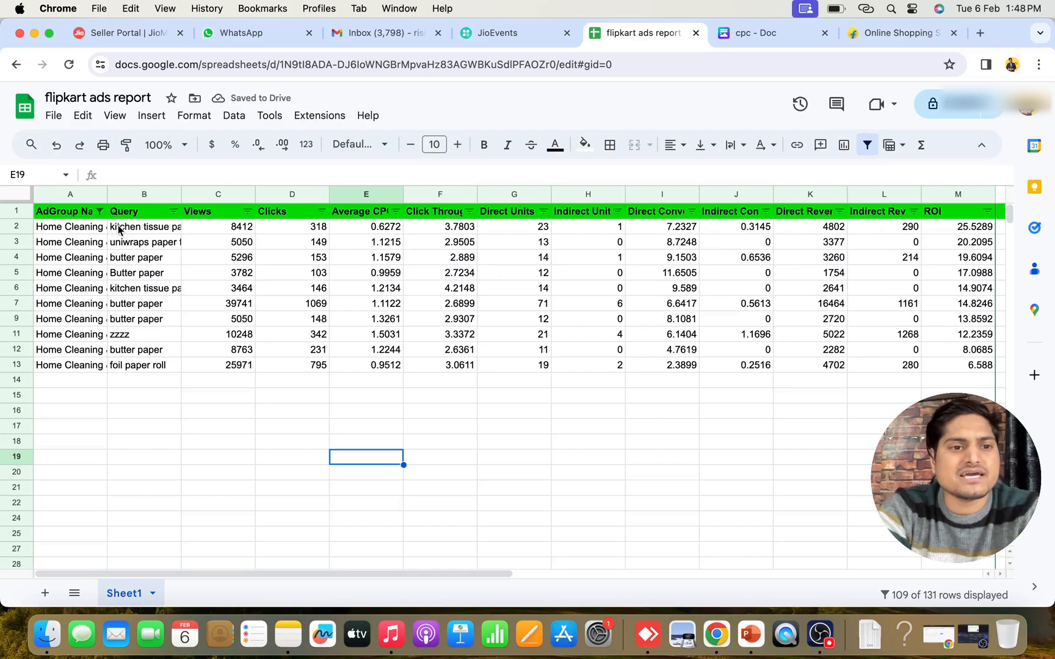
Copy the shortlisted queries from B2:B14 and paste them below the report starting at cell G19
left_click_drag(119, 229, 134, 384)
key("super+c")
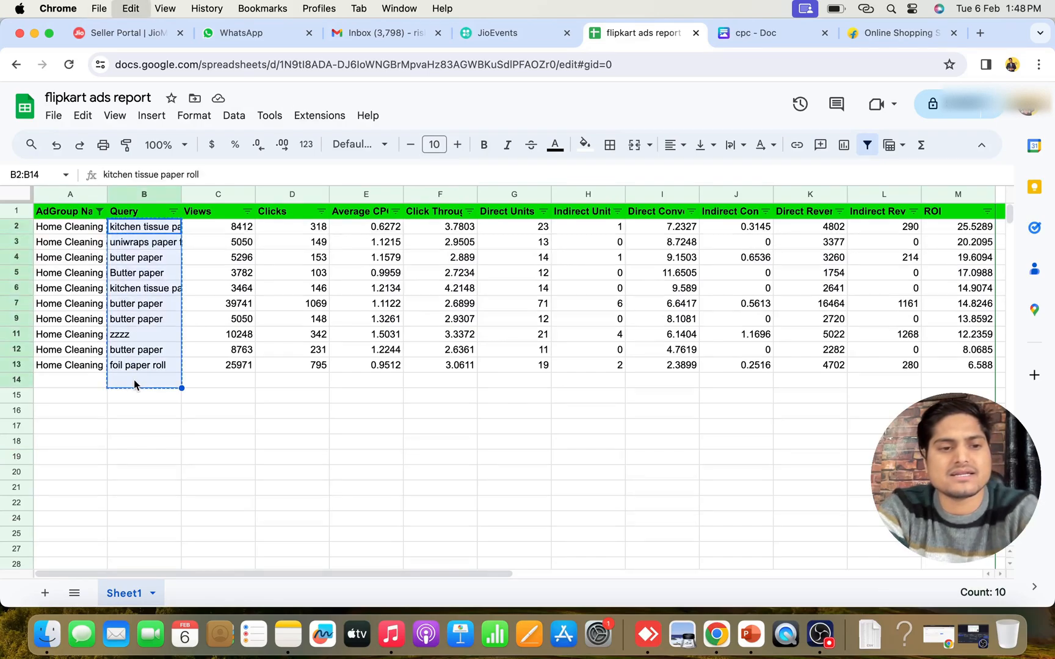
left_click(366, 429)
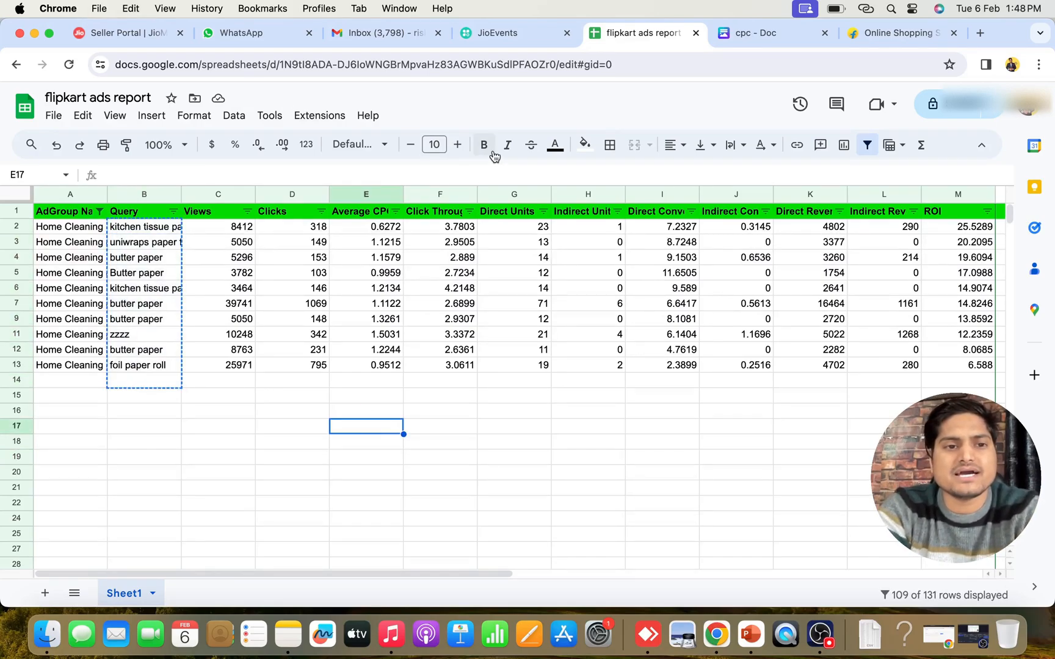
left_click(494, 458)
key("super+v")
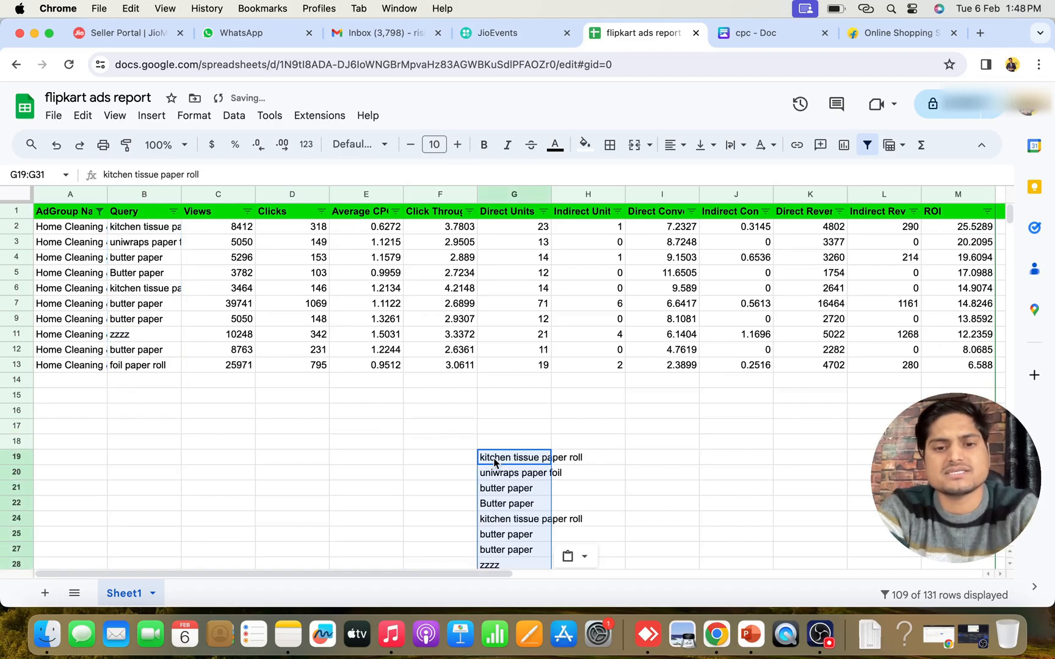
left_click(649, 447)
scroll(586, 440, "down", 2)
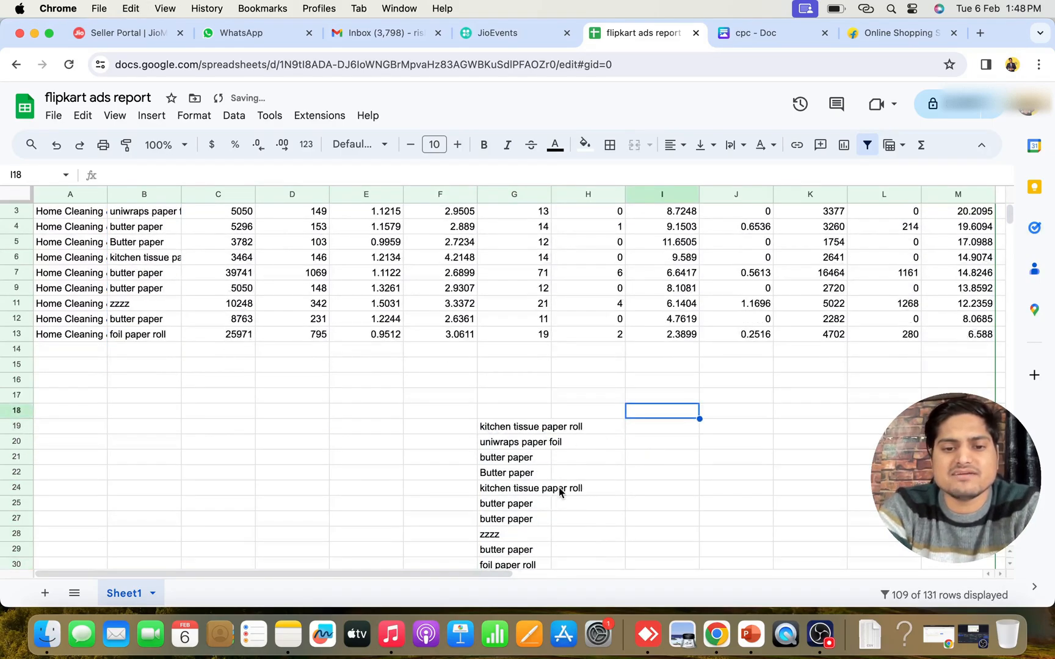
scroll(558, 487, "down", 2)
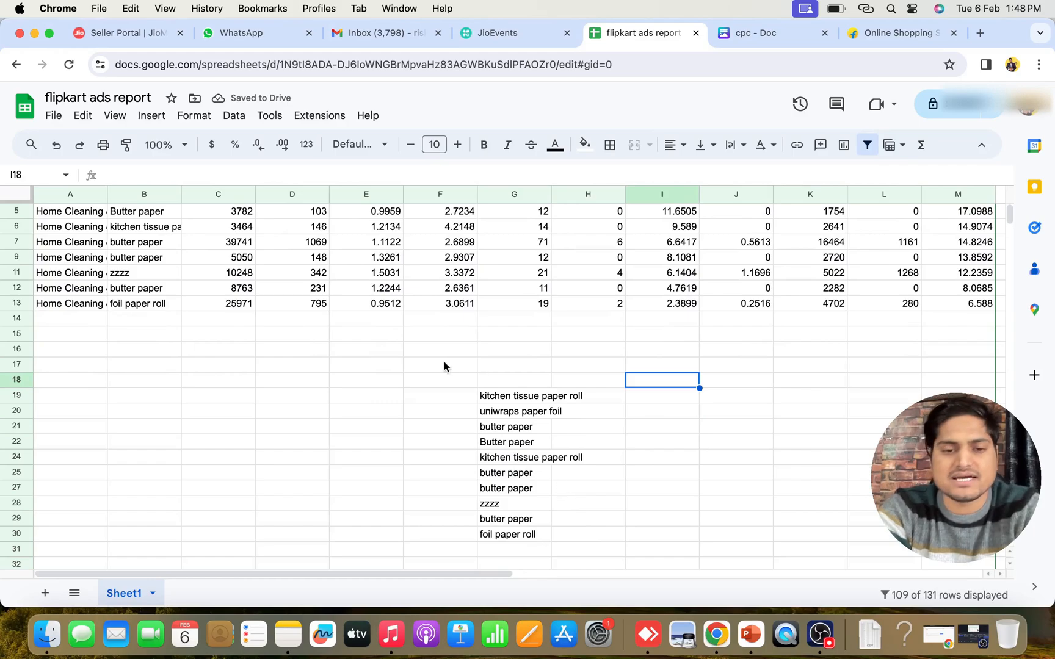
scroll(449, 385, "up", 4)
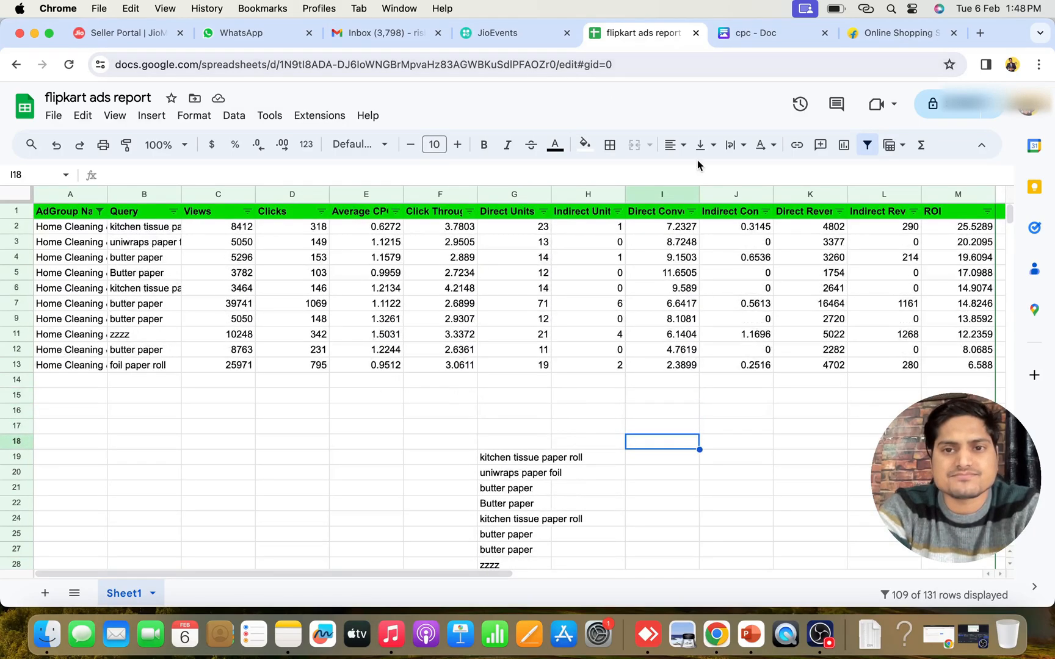
Switch to the Flipkart Ads window and open Campaign Manager to view the campaign overview and list
left_click(973, 635)
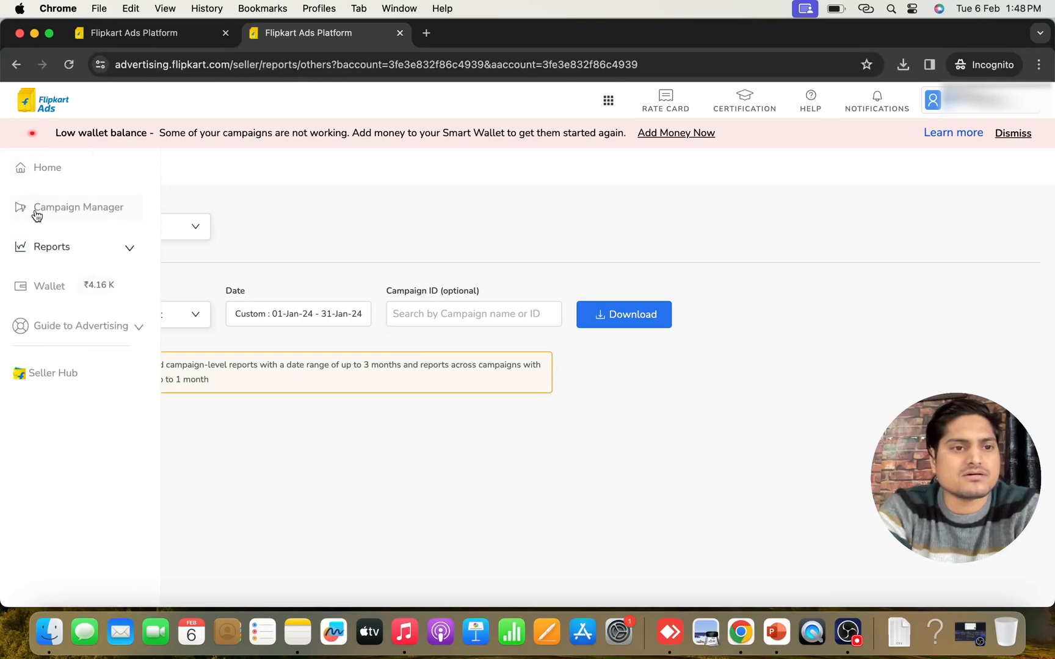
left_click(40, 210)
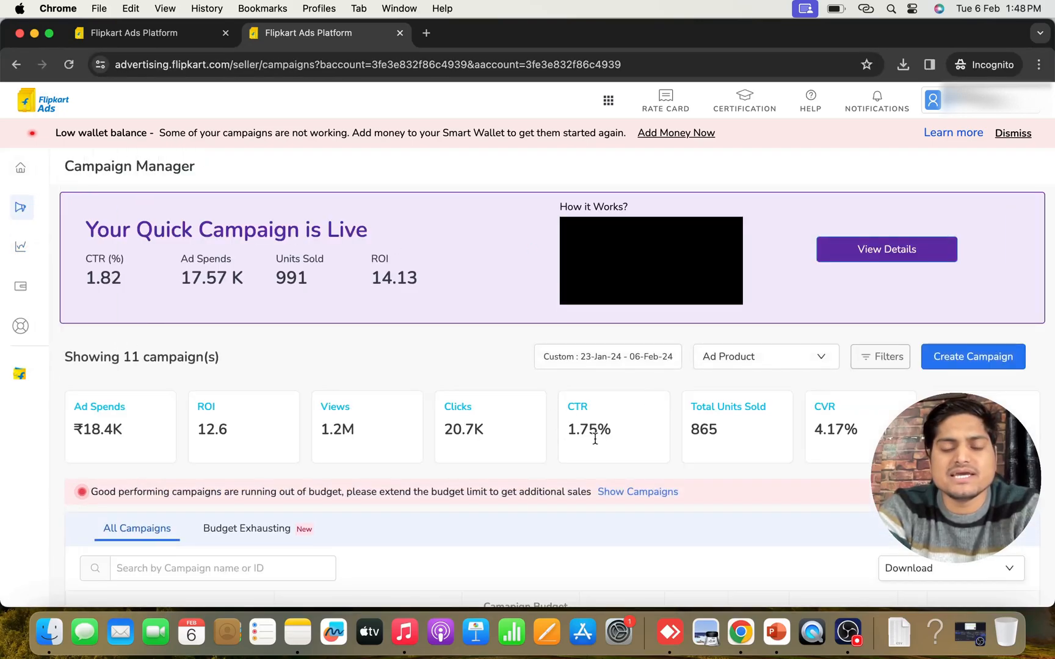
scroll(615, 457, "down", 2)
scroll(614, 460, "down", 2)
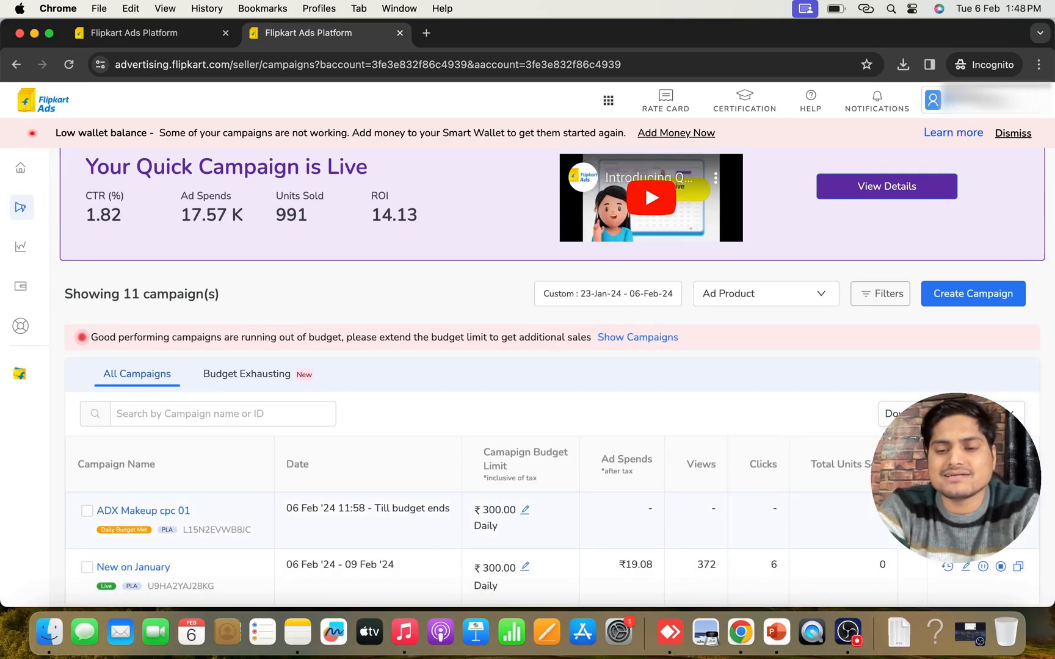
scroll(910, 552, "down", 1)
scroll(910, 552, "down", 1)
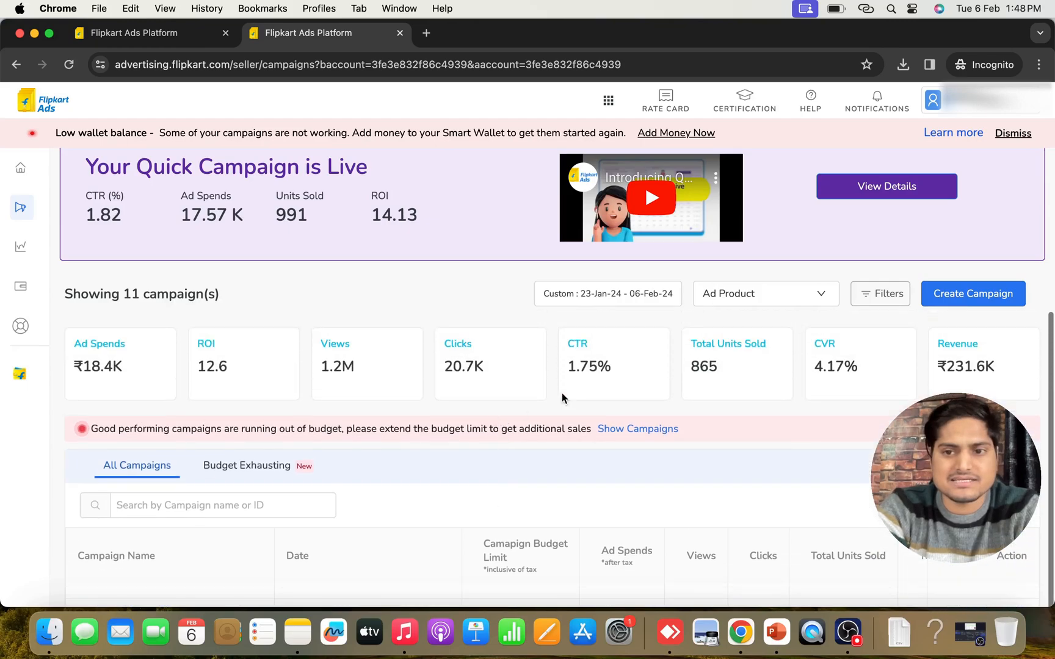
Start a new Product Listing Ads campaign and enter werfg as its campaign name
left_click(962, 307)
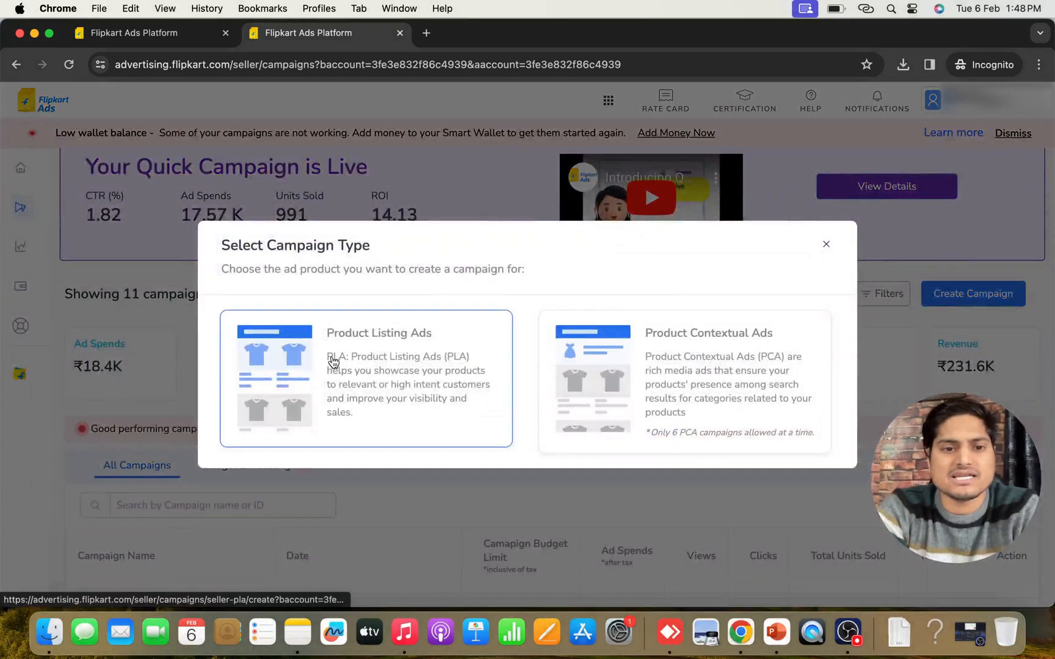
left_click(384, 364)
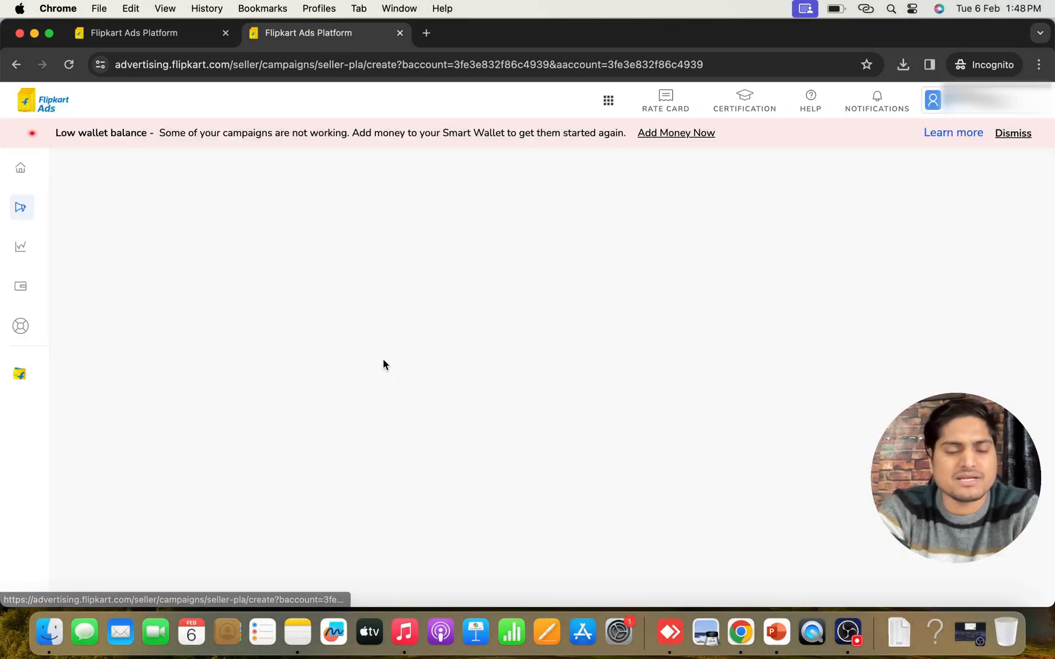
left_click(228, 273)
type("werfgh")
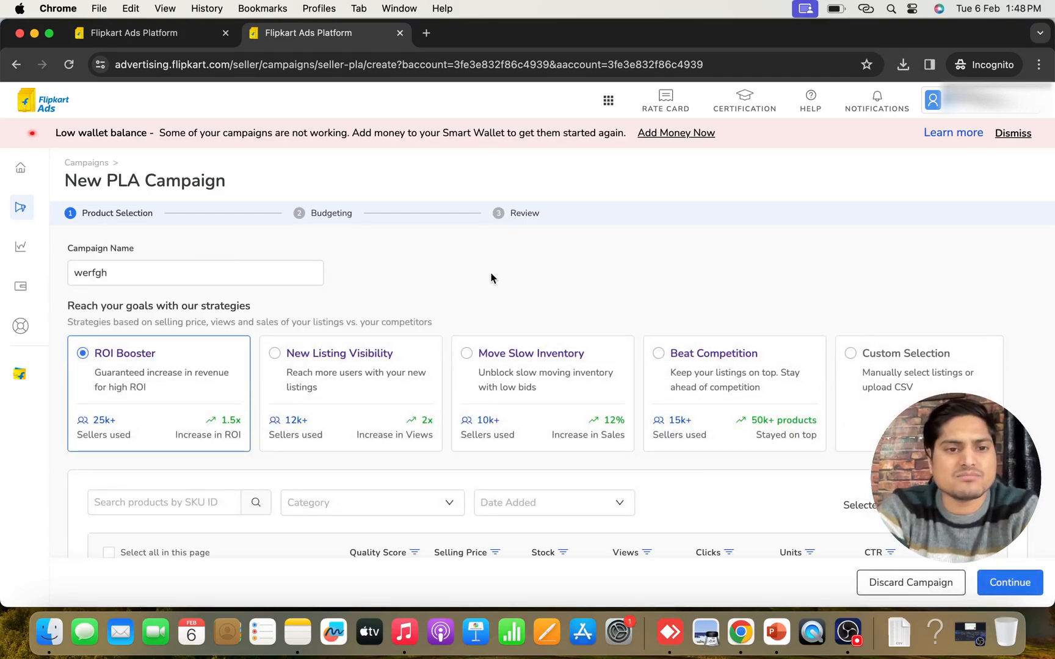
scroll(491, 278, "down", 5)
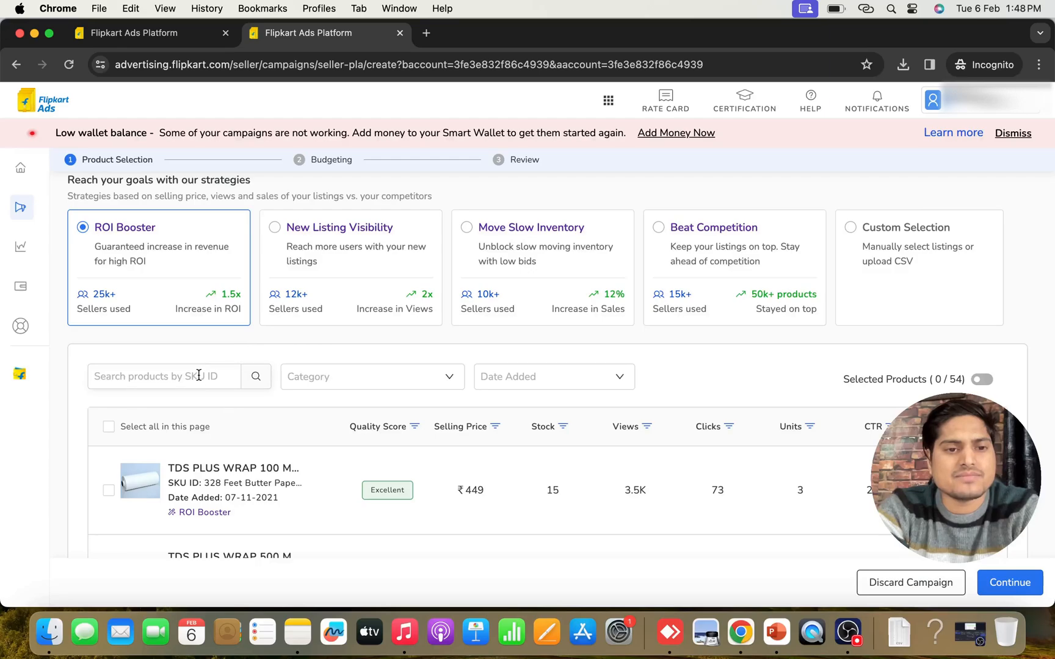
Switch the strategy to Custom Selection, select the TDS PLUS WRAP 72 Me... product and continue to Budgeting
left_click(897, 286)
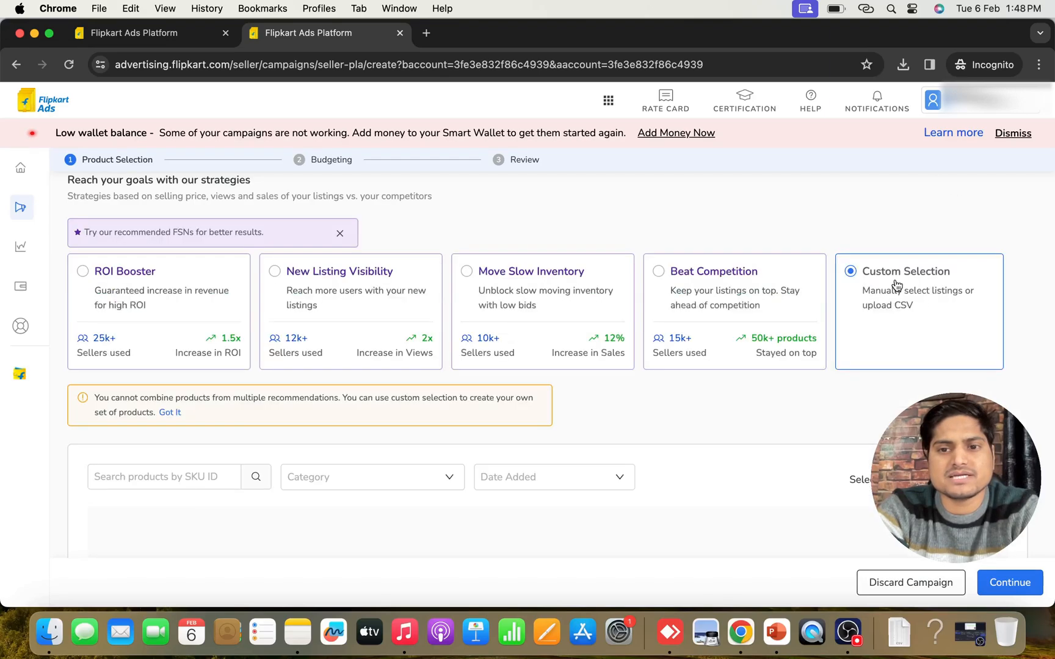
scroll(366, 396, "down", 3)
left_click(108, 479)
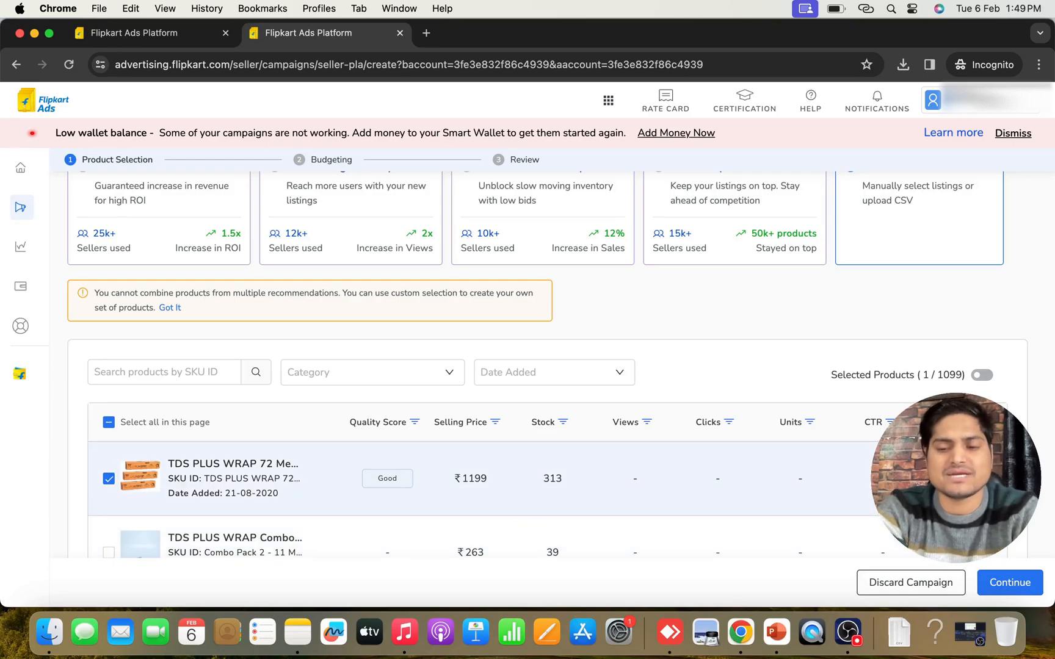
left_click(1004, 586)
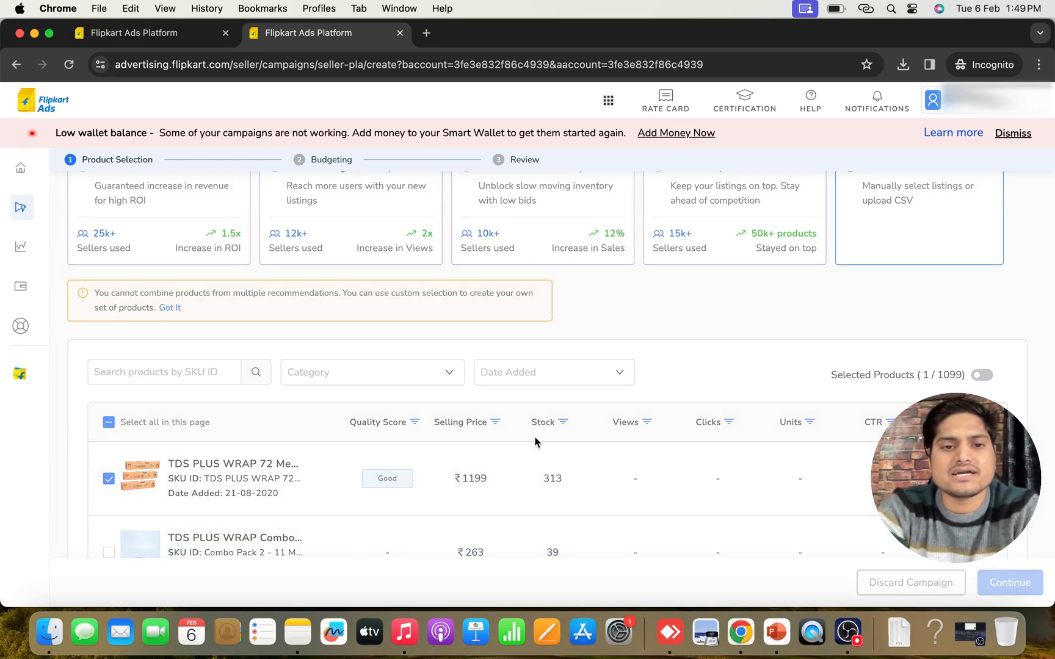
scroll(368, 253, "up", 3)
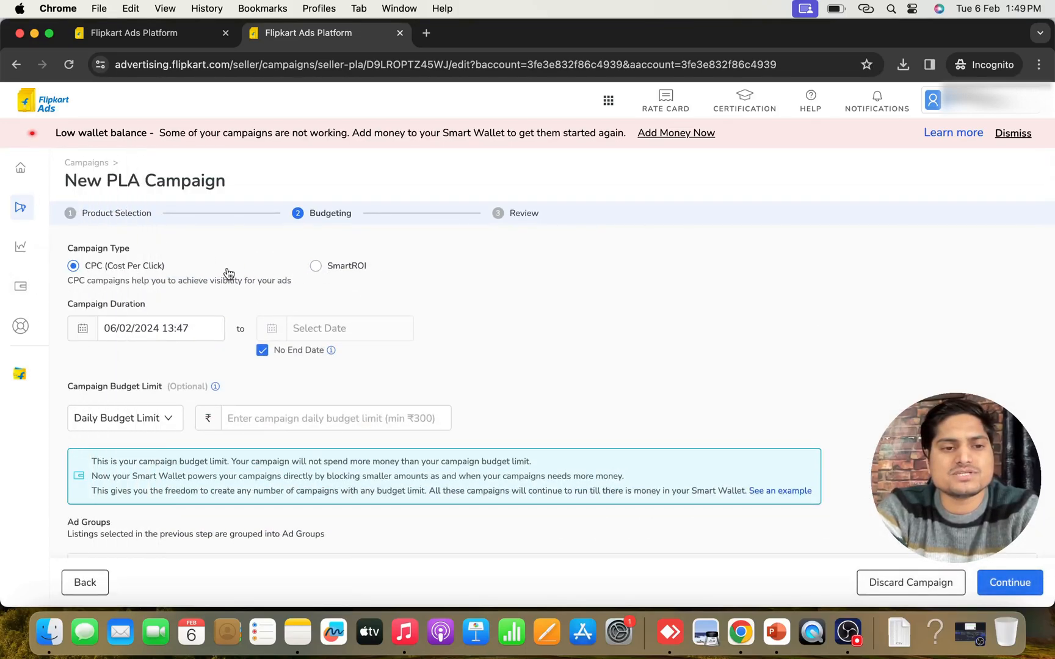
Turn off No End Date and set the campaign's end to 14/02/2024 13:49
scroll(387, 359, "down", 3)
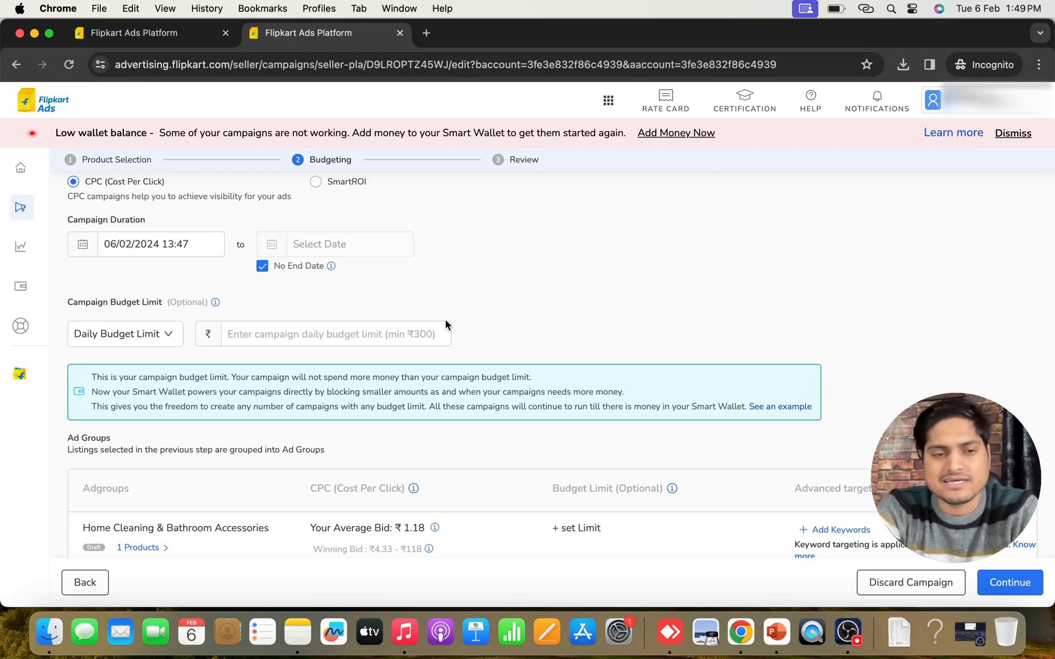
left_click(263, 266)
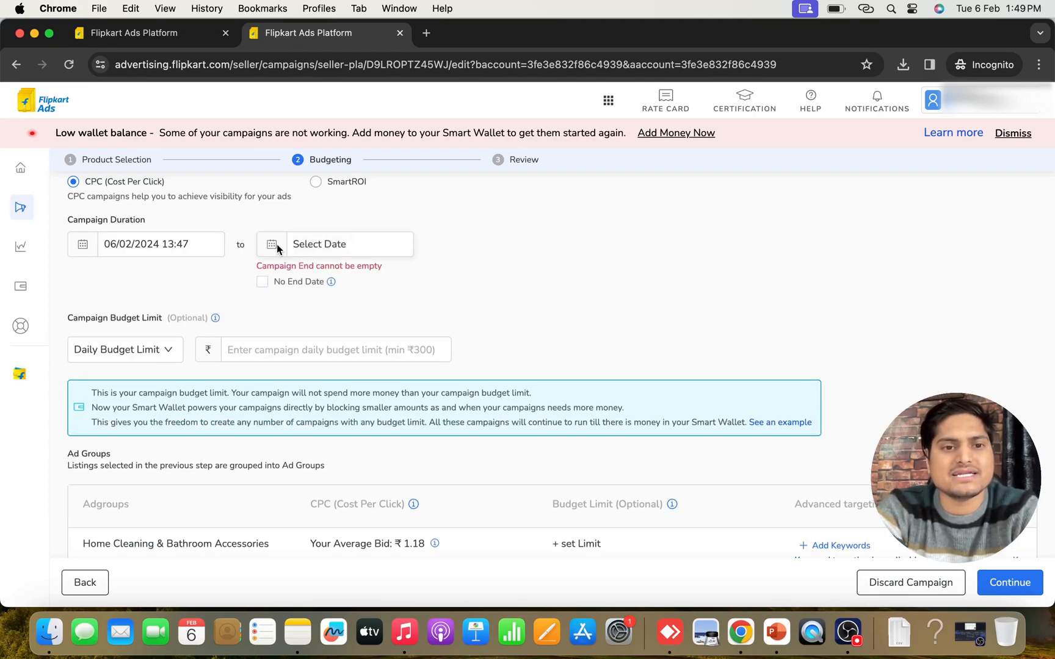
left_click(273, 244)
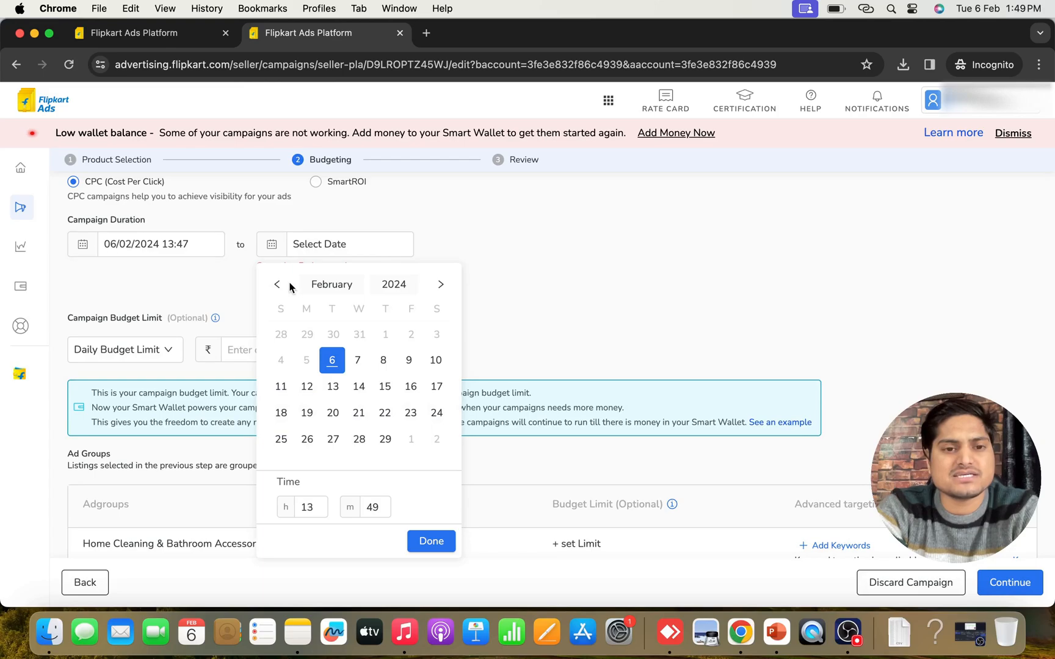
left_click(358, 387)
left_click(431, 542)
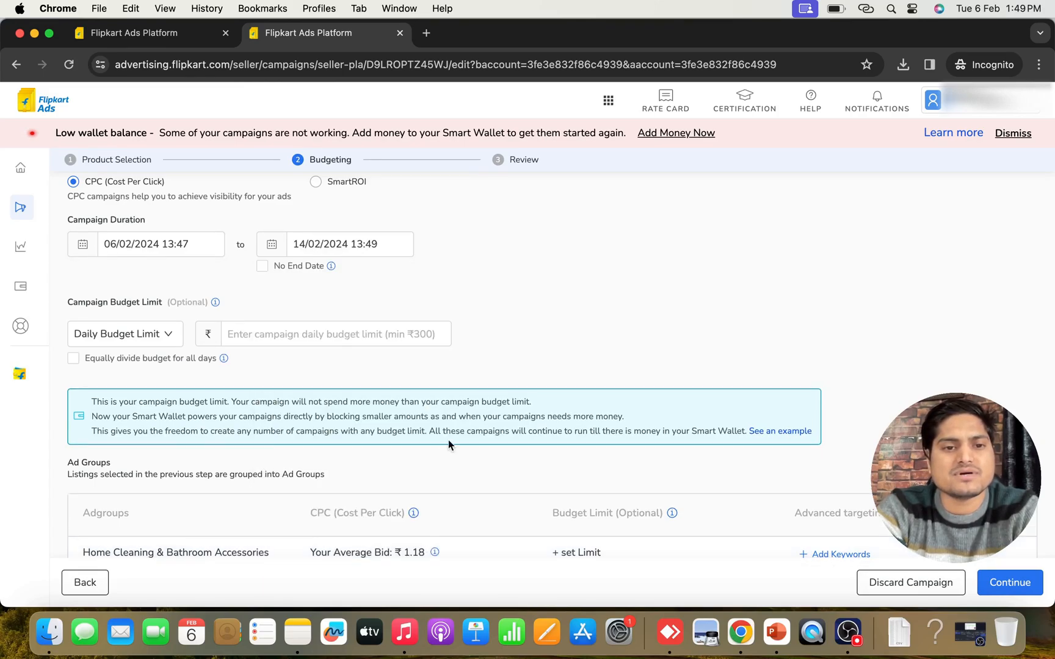
scroll(256, 345, "down", 1)
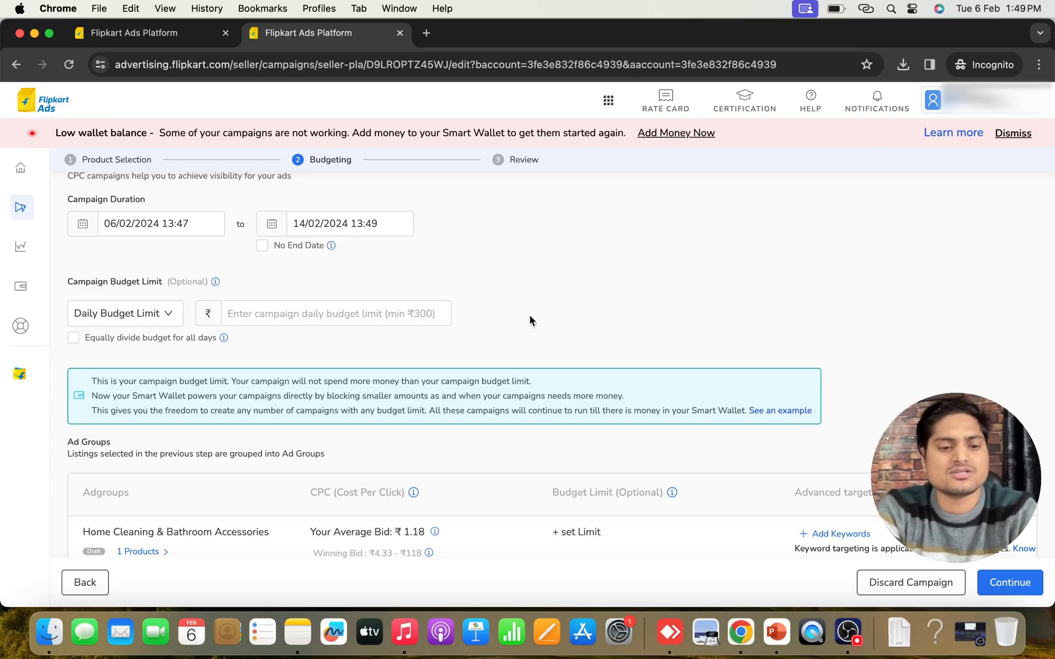
type("1000")
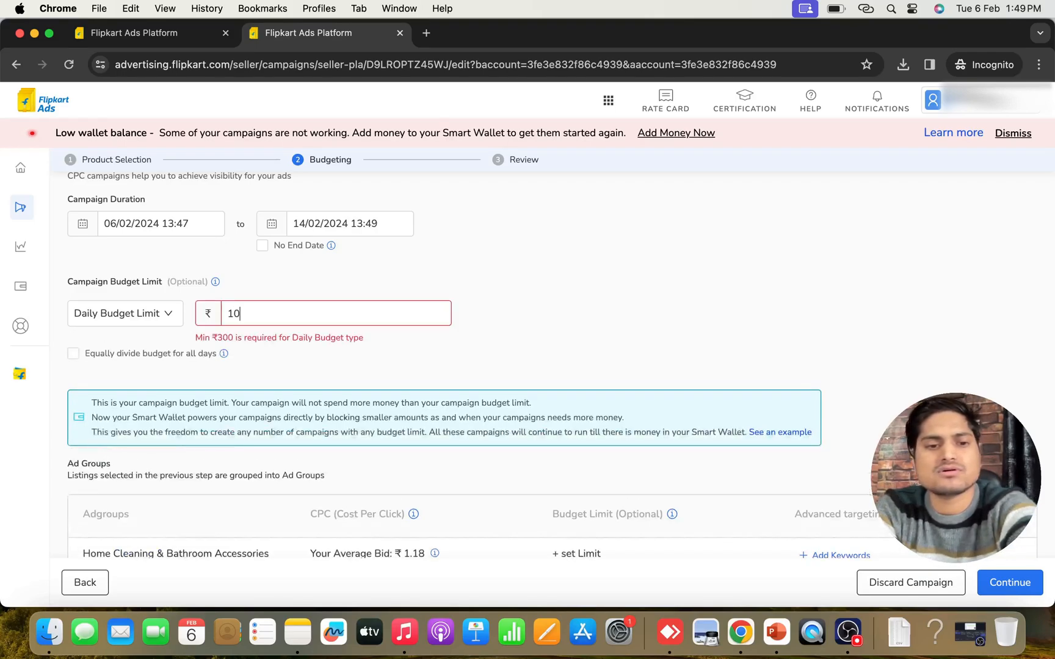
key("BackSpace")
key("BackSpace")
key("BackSpace")
key("BackSpace")
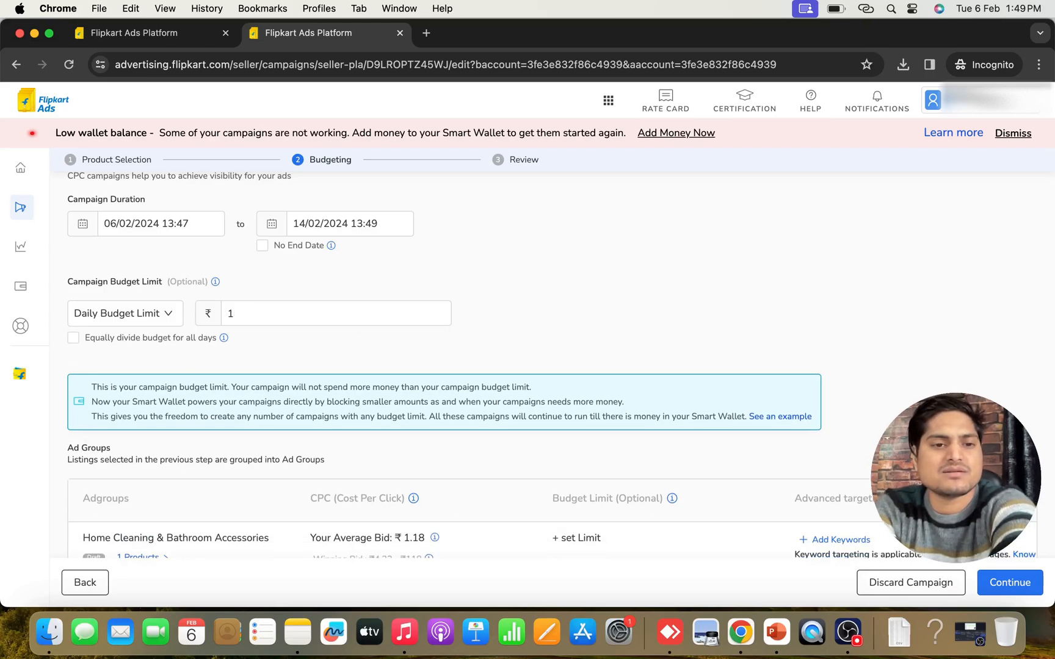
Set the campaign's daily budget limit to ₹500 and divide the budget equally for all days
type("500")
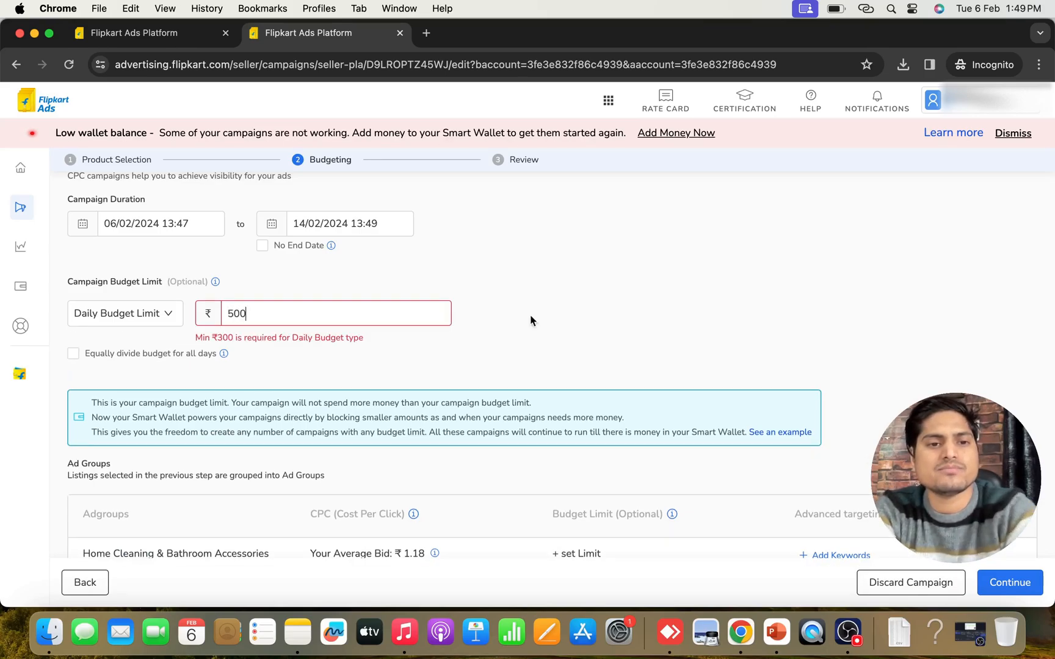
left_click(792, 297)
scroll(792, 296, "down", 1)
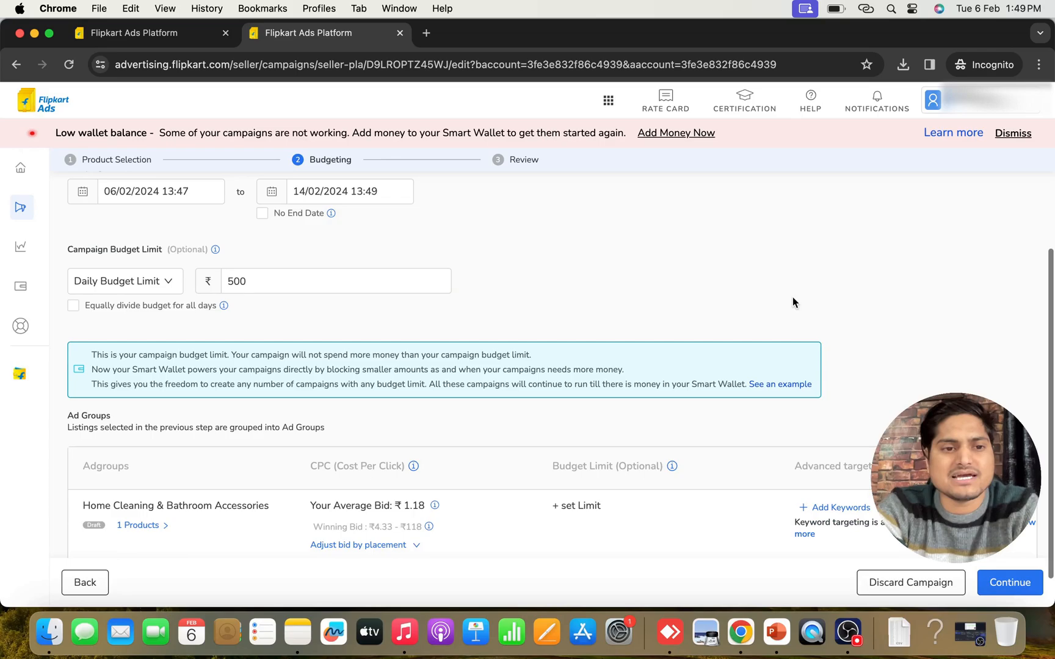
left_click(76, 310)
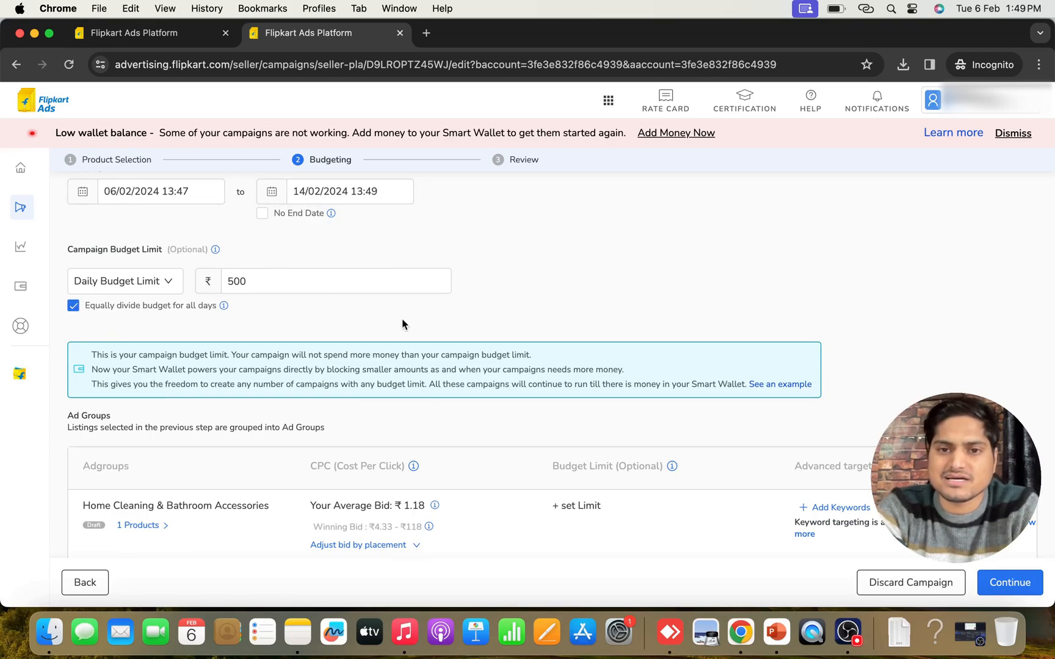
Examine the winning bid range and average bid of the Home Cleaning & Bathroom Accessories ad group
scroll(407, 328, "down", 2)
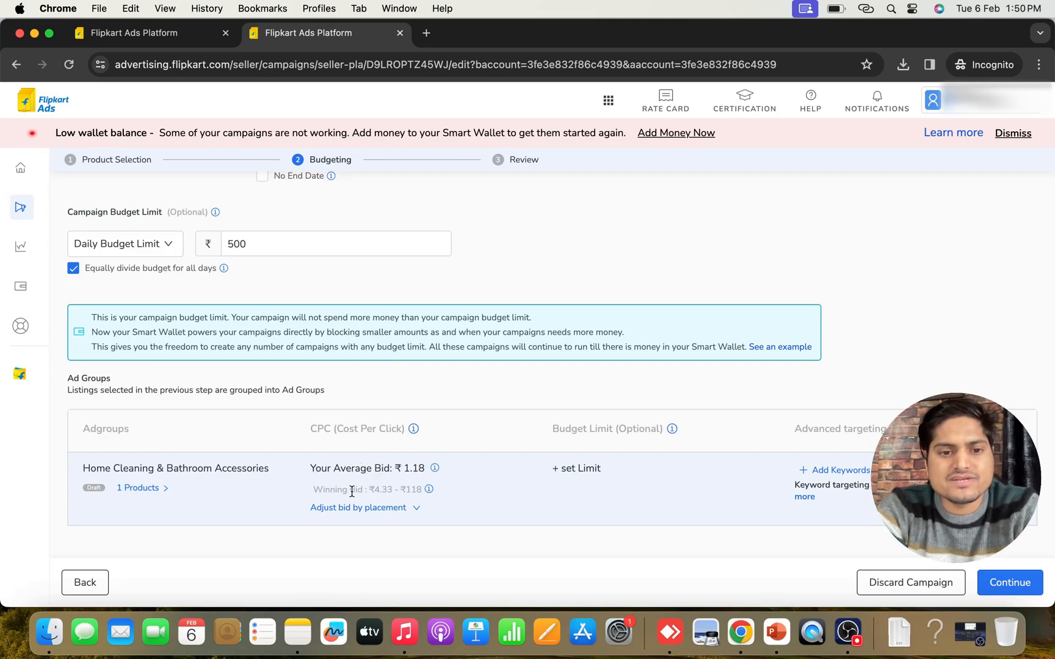
left_click_drag(373, 490, 419, 491)
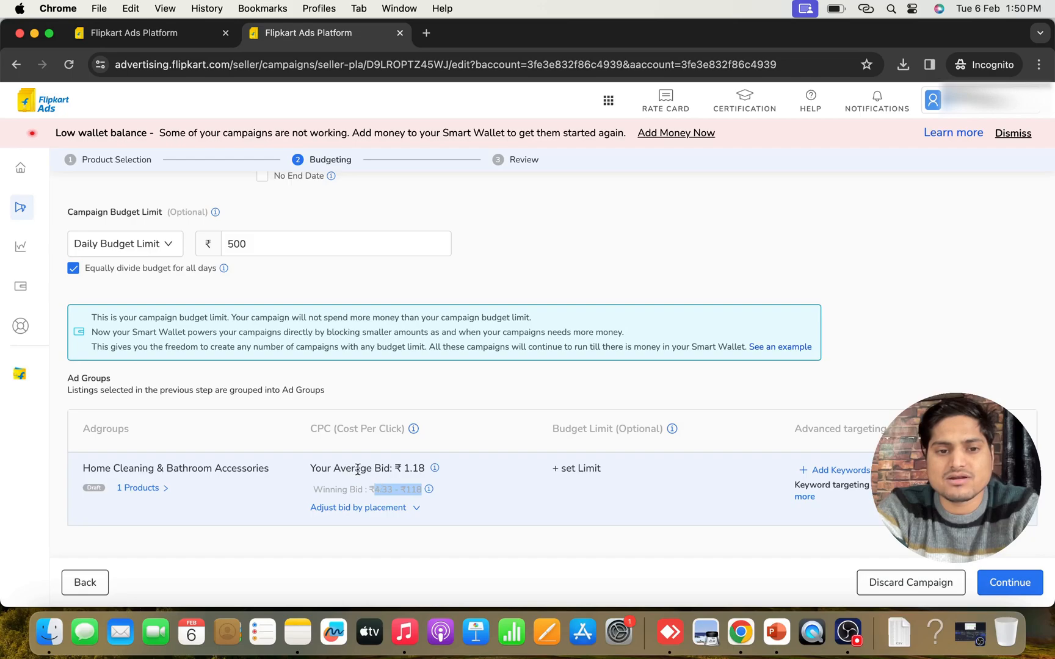
left_click_drag(401, 468, 423, 469)
left_click(464, 470)
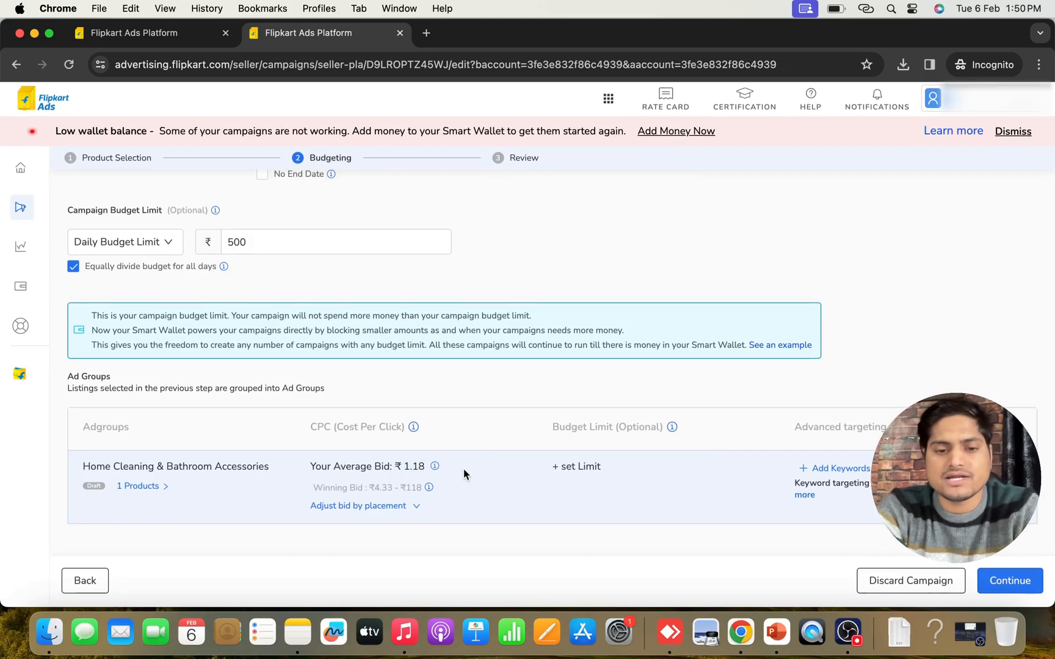
Expand the ad group's bid adjustment by placement and compare the placement bids with the winning bid range
left_click(407, 509)
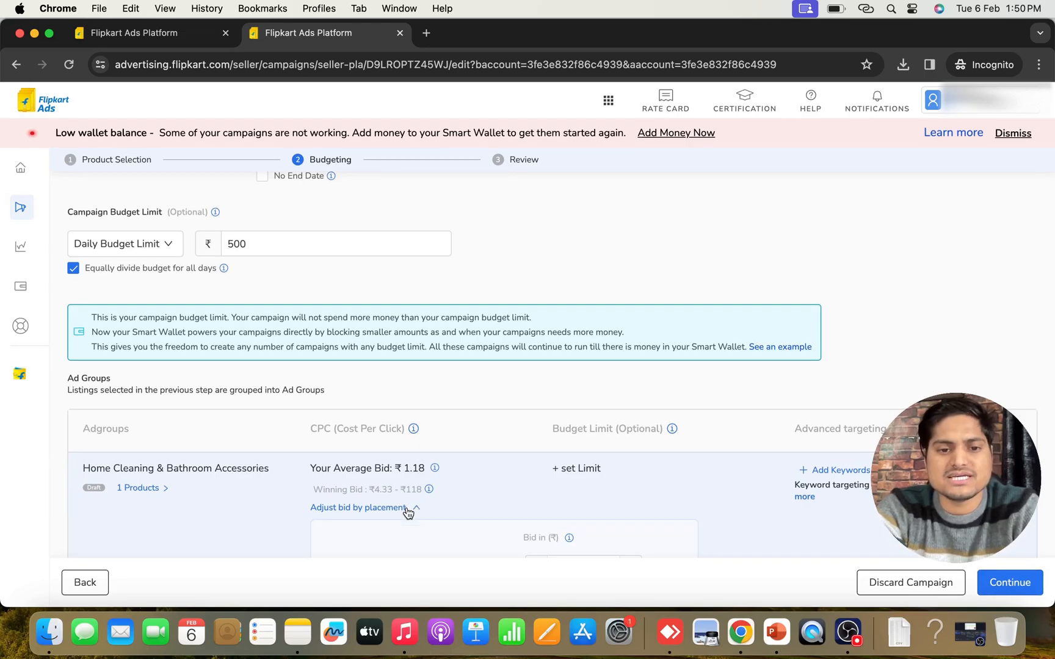
scroll(459, 488, "down", 3)
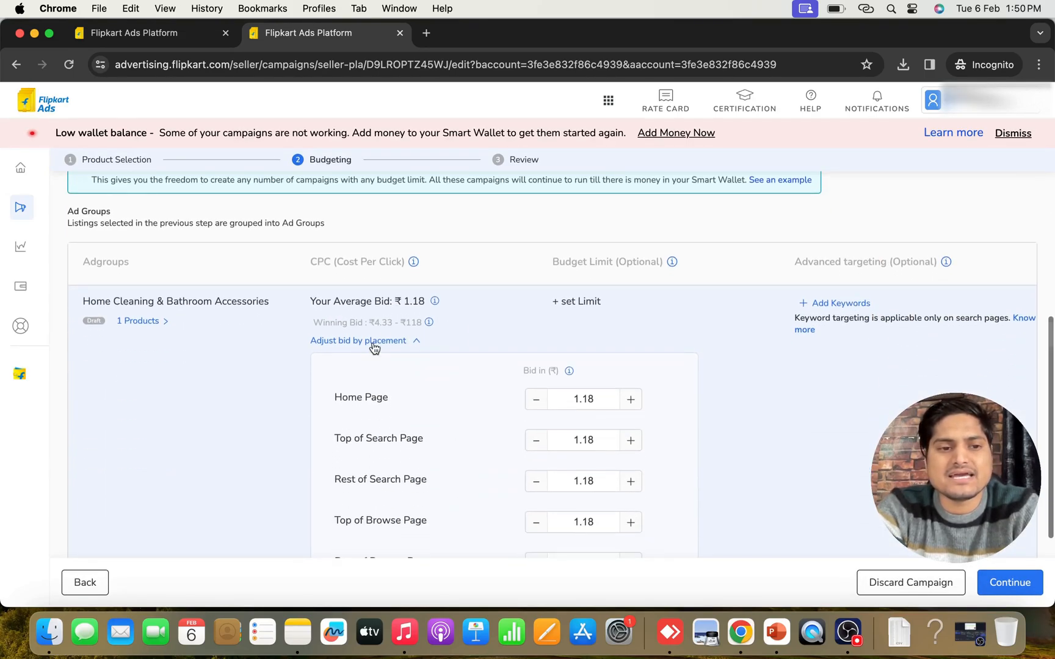
scroll(411, 307, "down", 1)
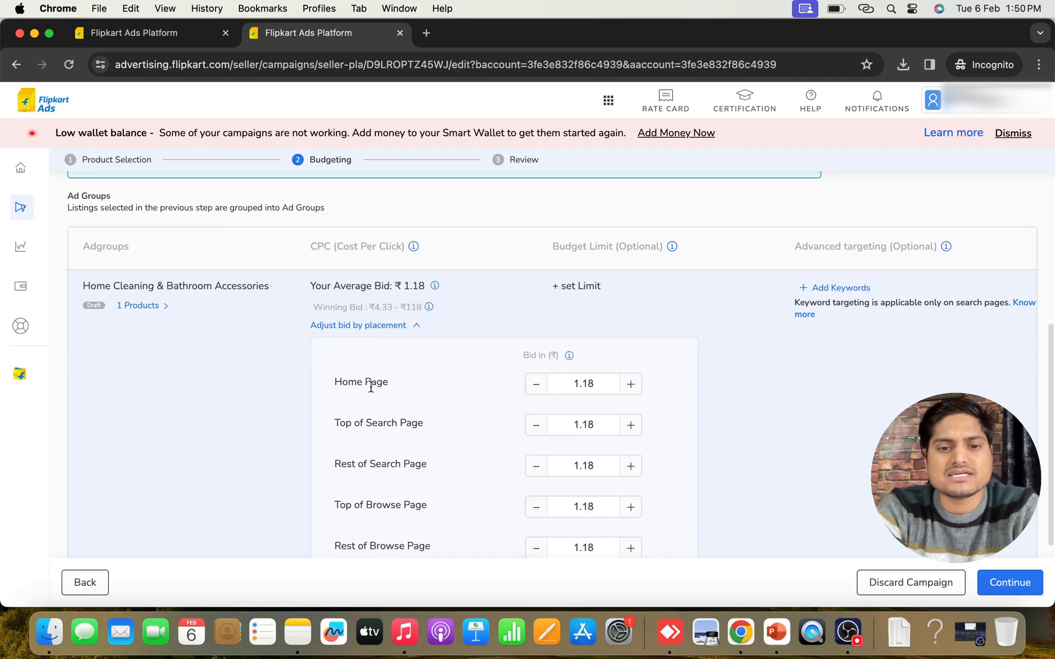
scroll(555, 378, "down", 1)
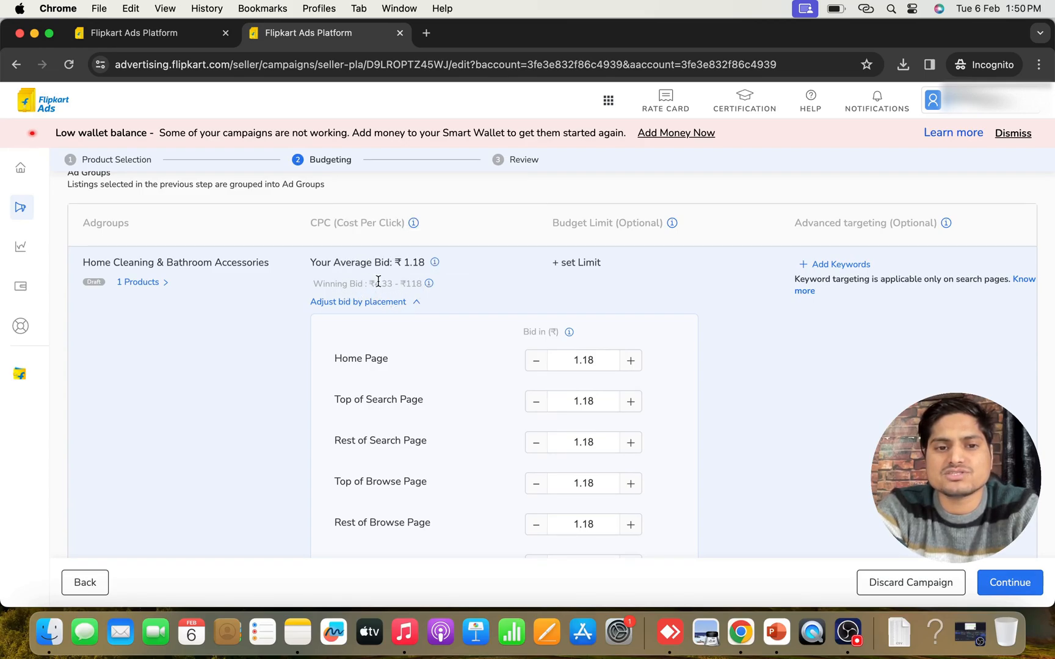
left_click_drag(372, 283, 427, 284)
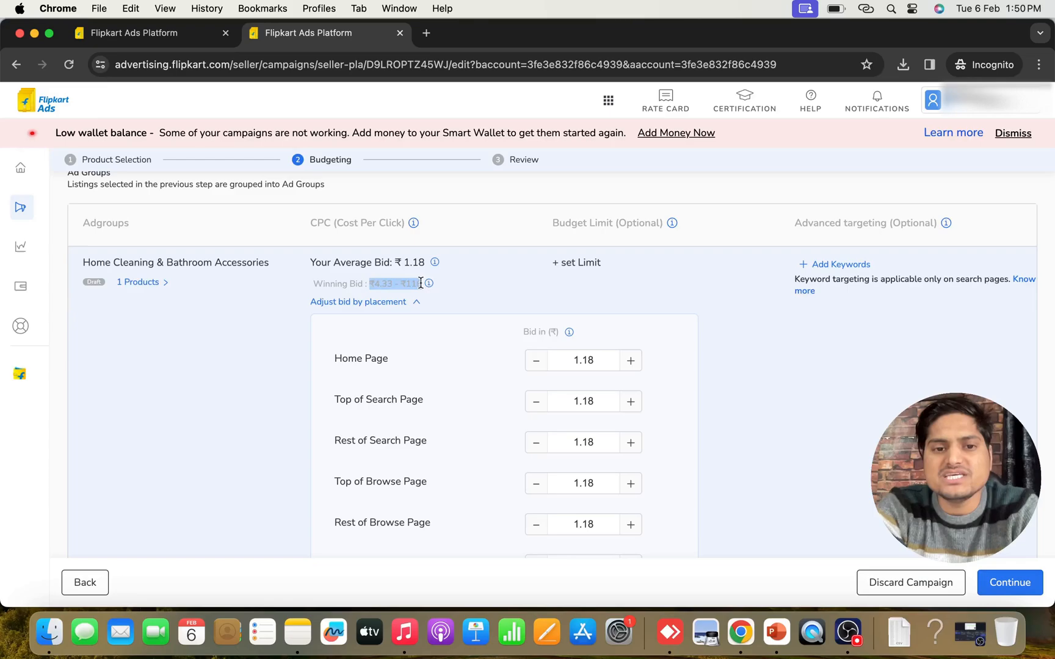
left_click(455, 289)
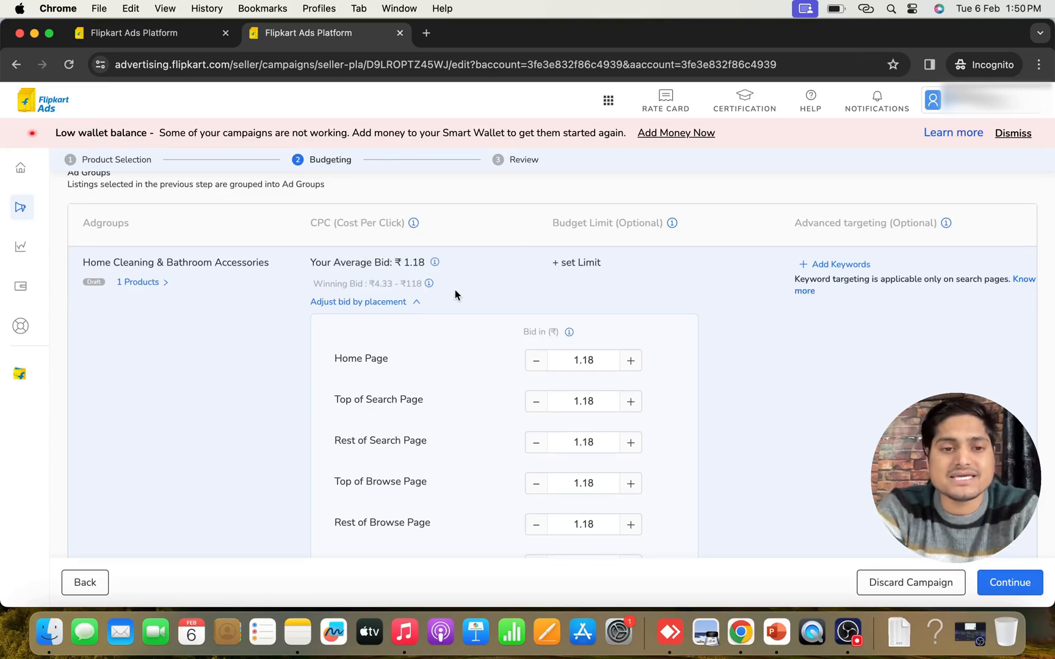
scroll(455, 296, "down", 2)
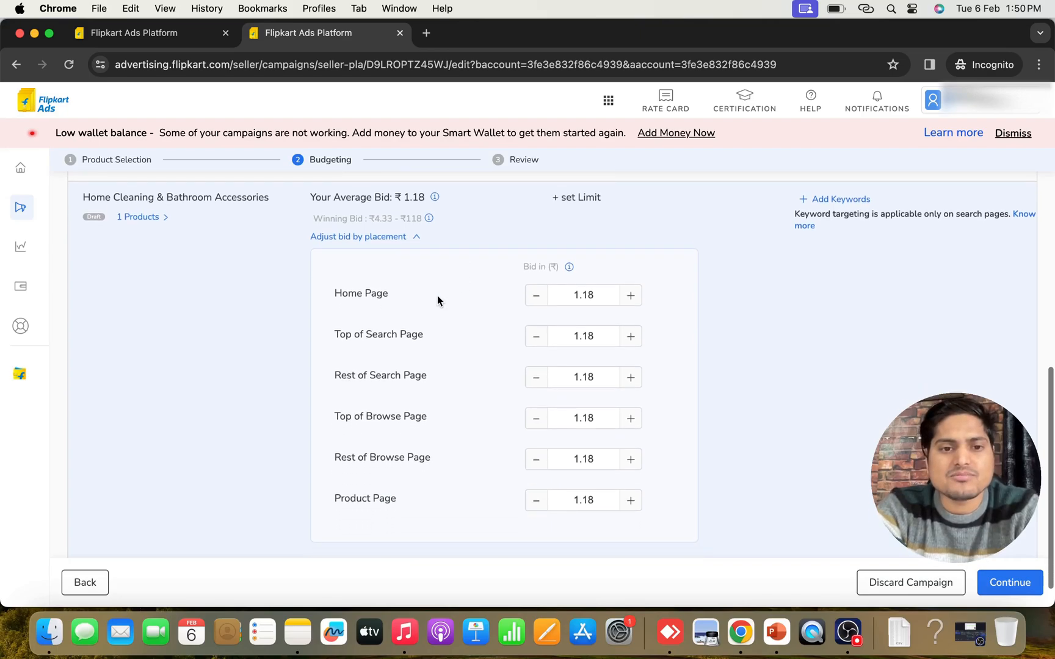
Examine what the Top of Search Page and Rest of Search Page placements refer to
mouse_move(337, 333)
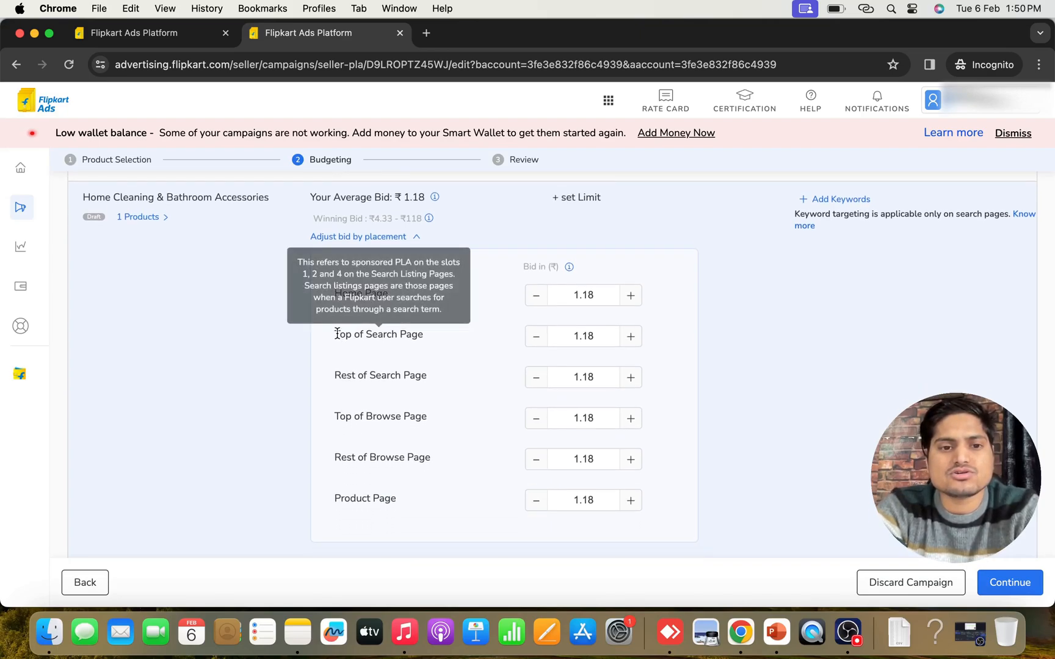
triple_click(421, 335)
left_click(463, 344)
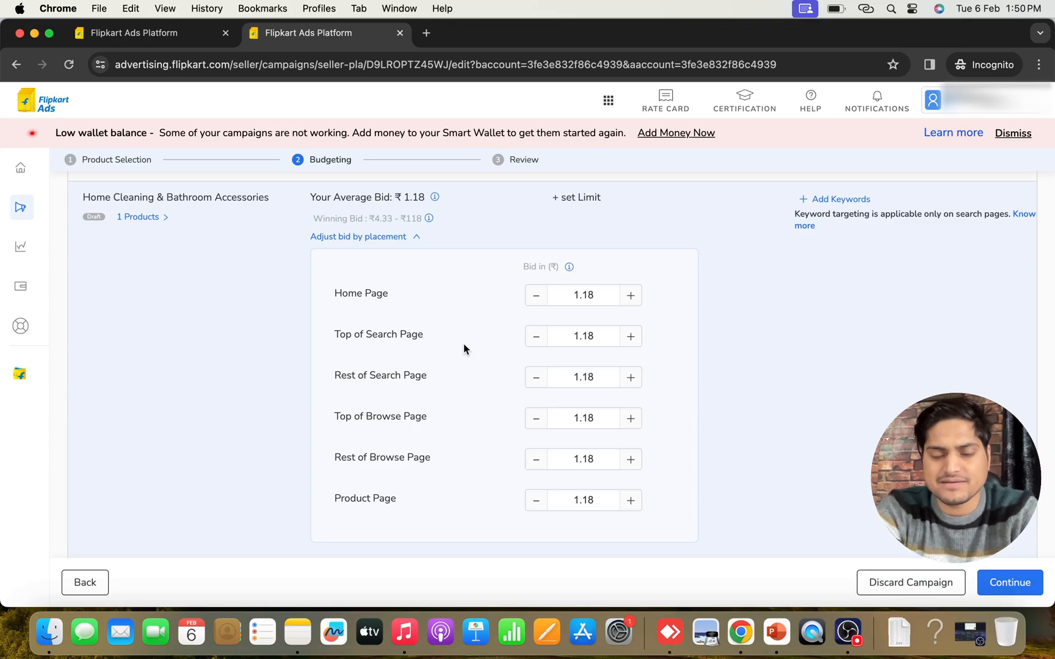
mouse_move(341, 332)
left_click_drag(334, 334, 427, 337)
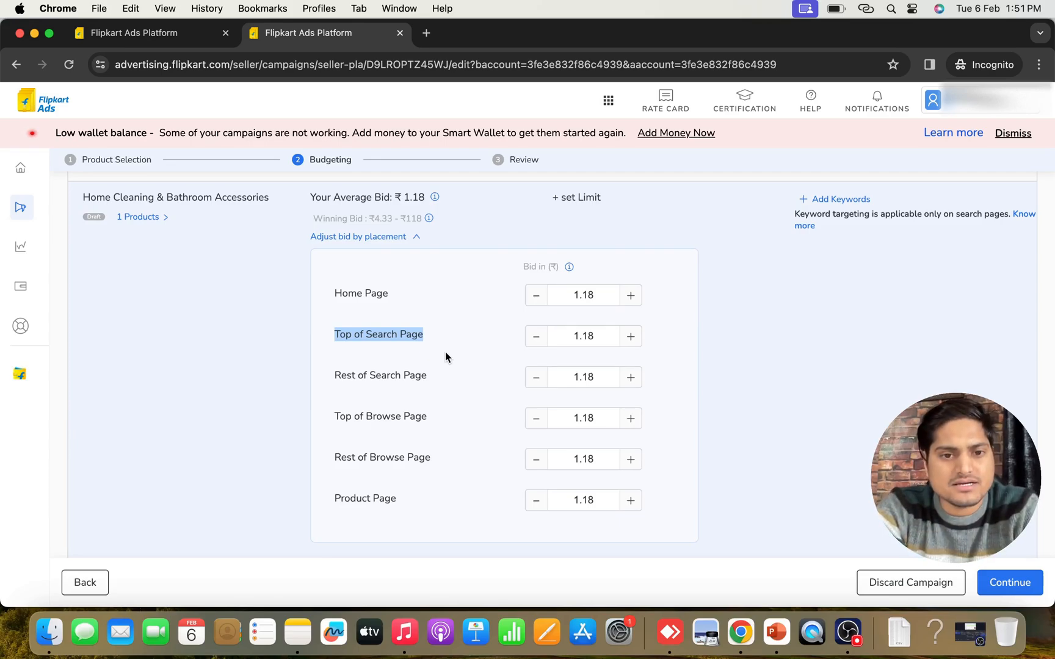
mouse_move(337, 377)
left_click_drag(335, 377, 448, 374)
left_click(463, 375)
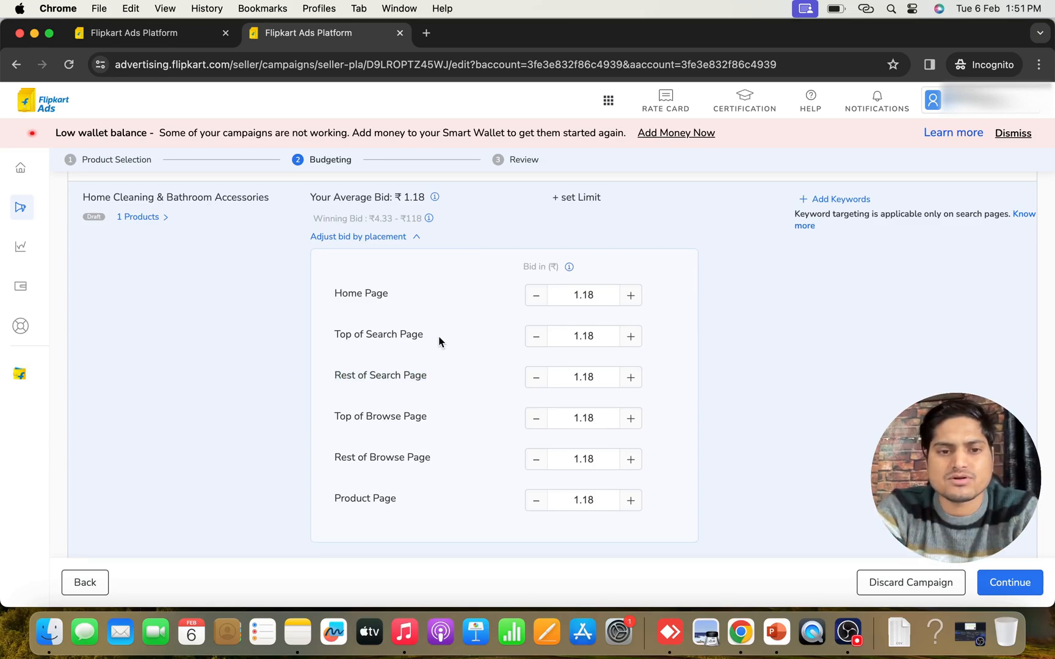
mouse_move(351, 377)
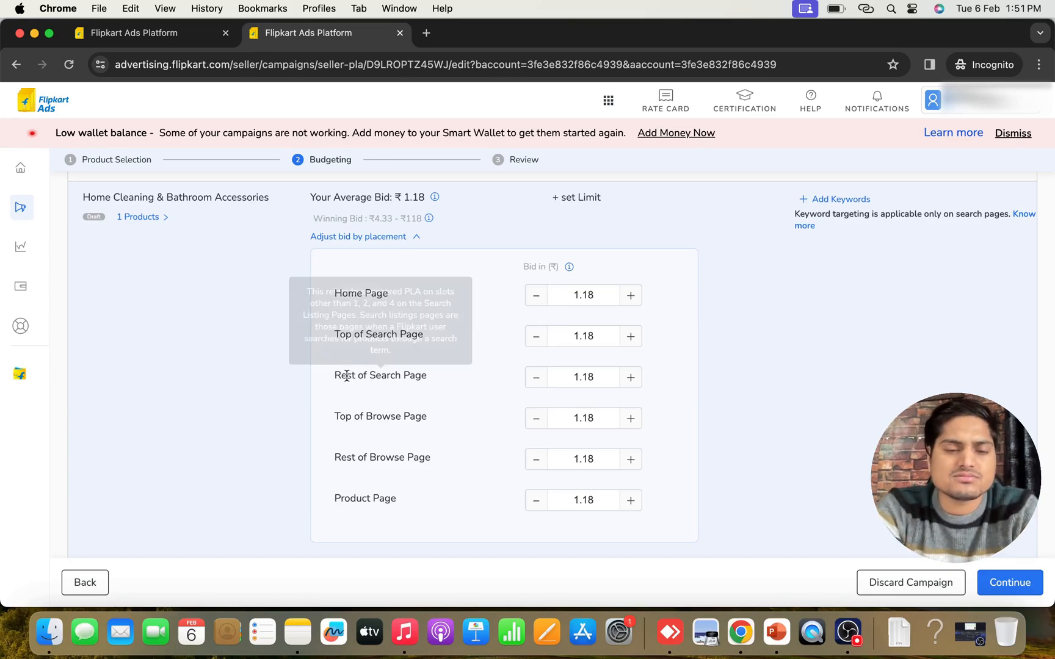
left_click_drag(346, 376, 412, 375)
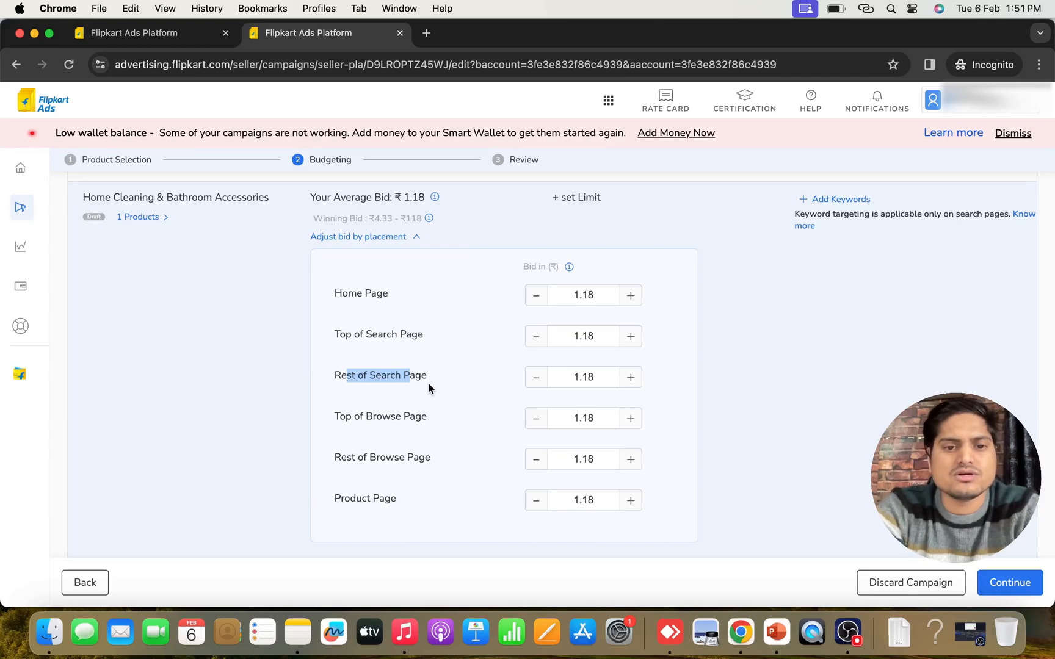
left_click(429, 388)
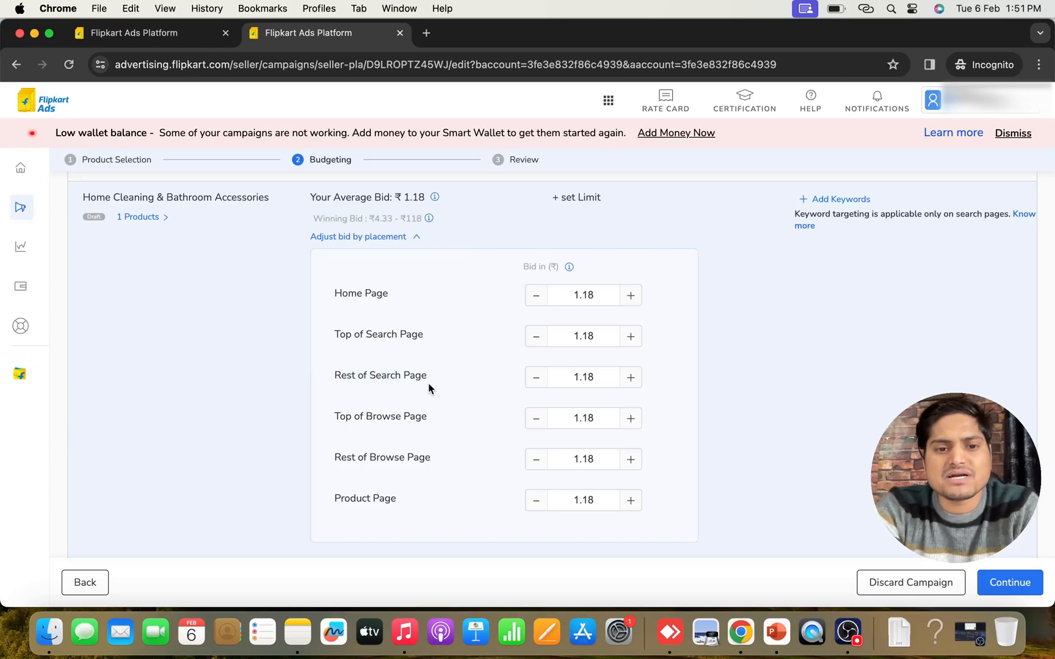
Raise the Rest of Search Page bid to ₹5.18 and review the placement bids
left_click(630, 378)
left_click(630, 379)
left_click(630, 379)
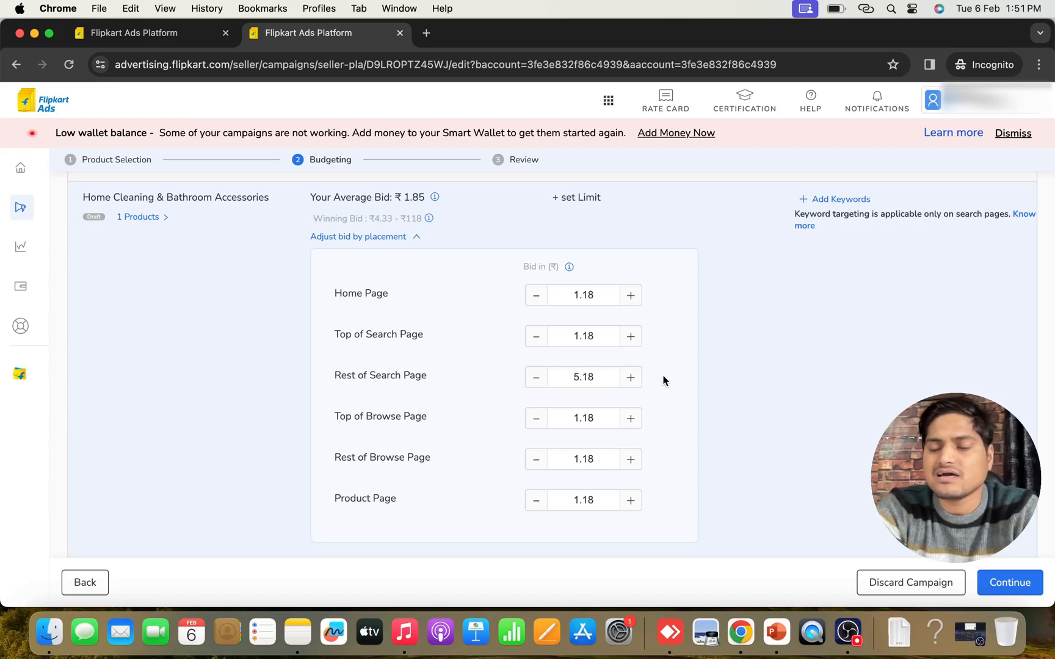
scroll(664, 381, "up", 2)
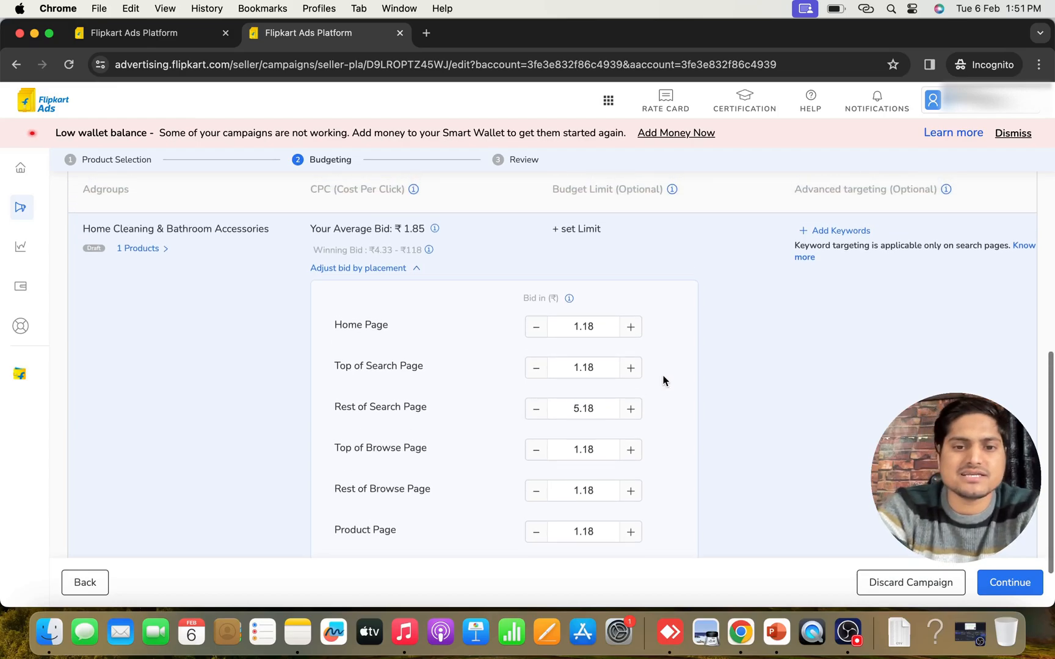
scroll(665, 381, "down", 1)
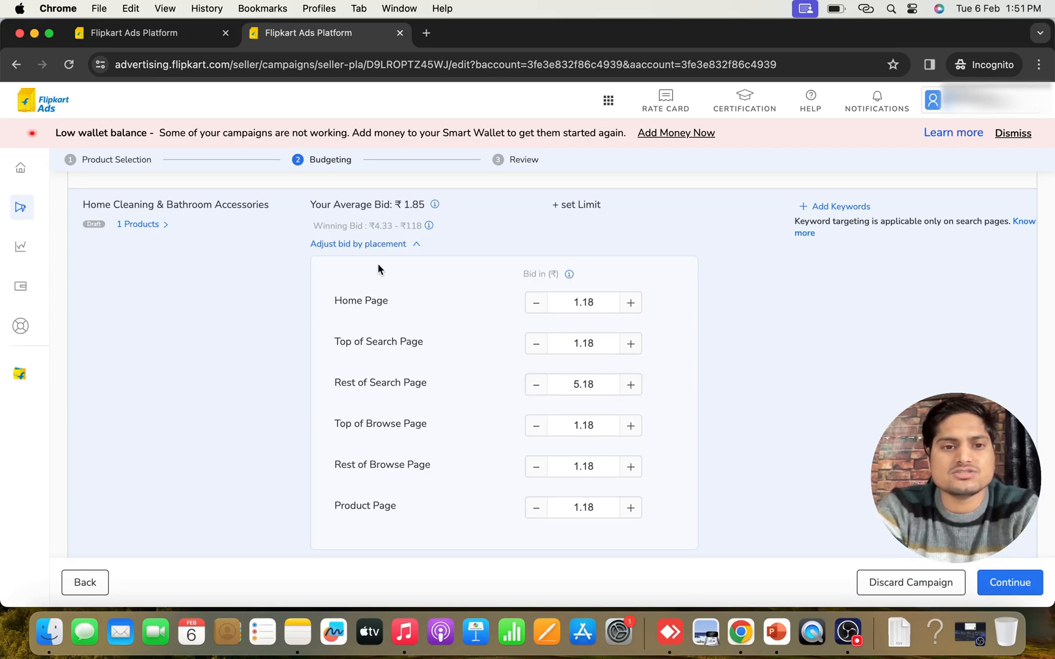
scroll(677, 399, "up", 1)
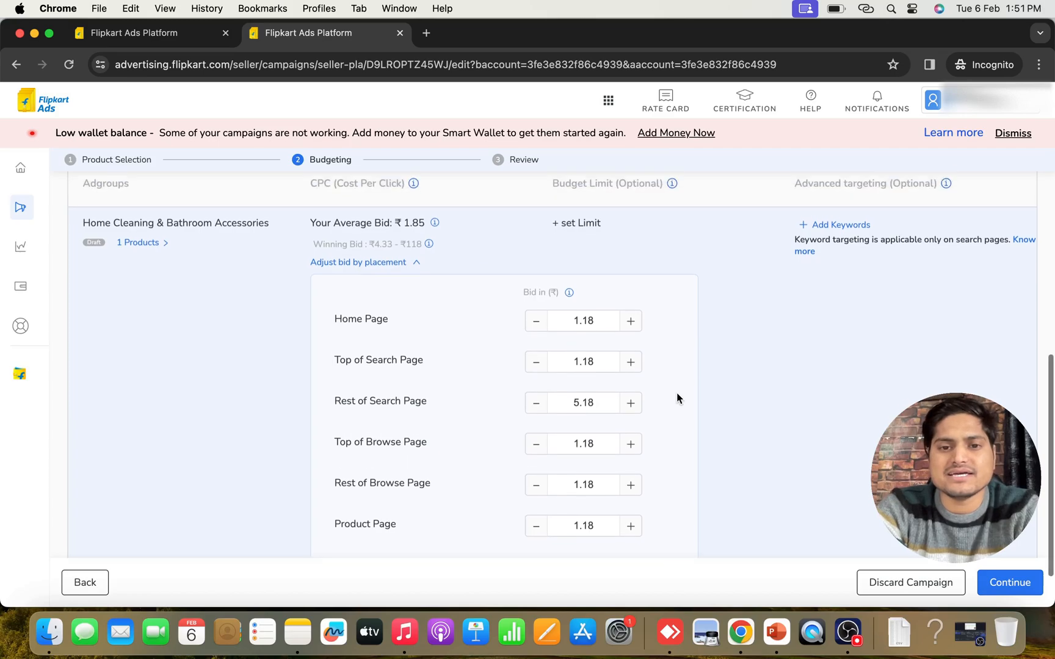
Open keyword targeting for the Home Cleaning & Bathroom Accessories ad group and check both the included and excluded keyword options
scroll(676, 398, "up", 5)
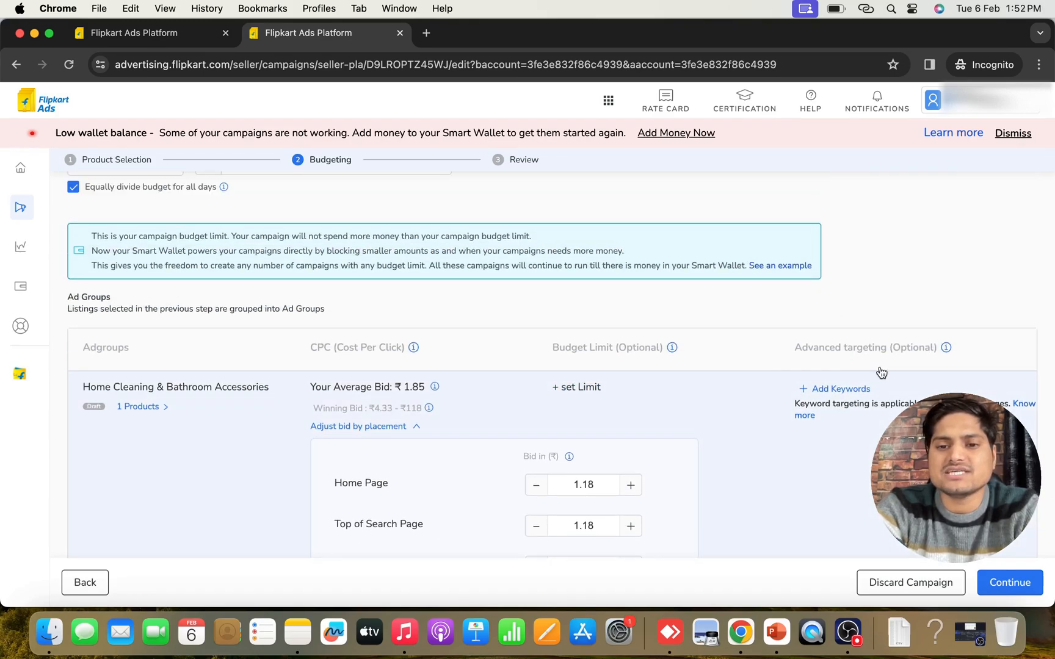
left_click(831, 391)
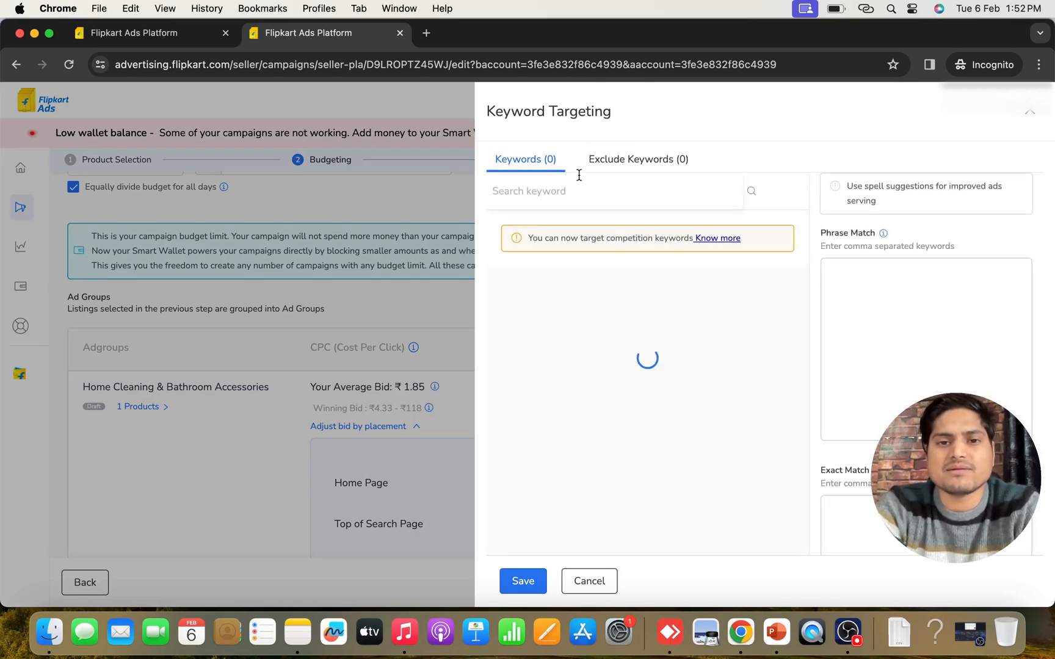
left_click(631, 164)
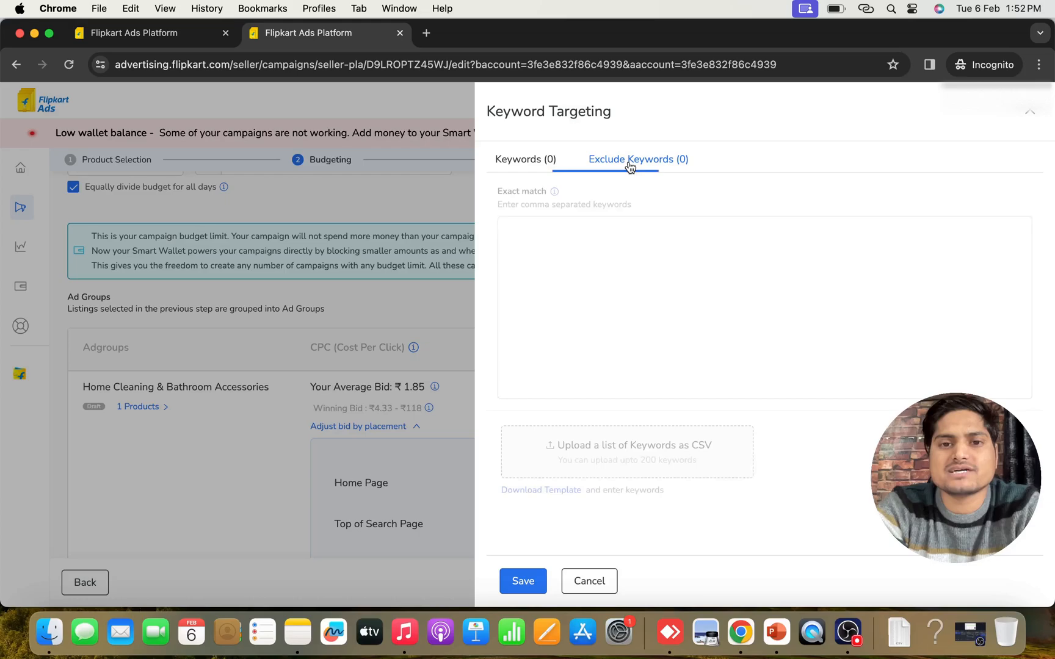
left_click(514, 169)
left_click(539, 192)
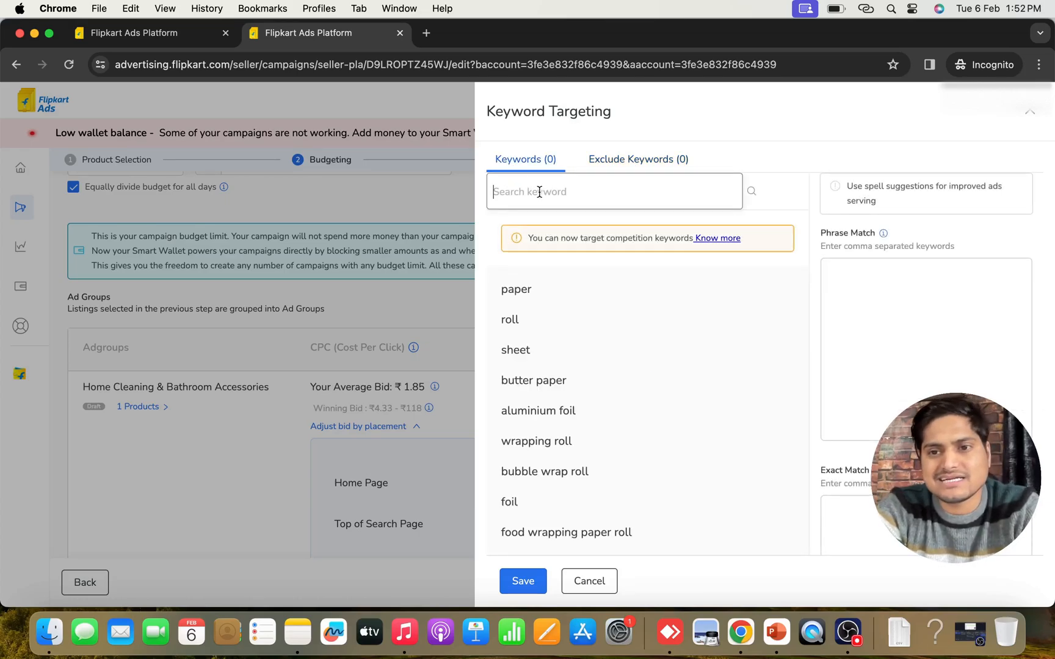
Switch to the flipkart ads report spreadsheet and review the shortlisted queries in column G
left_click(125, 33)
left_click(271, 30)
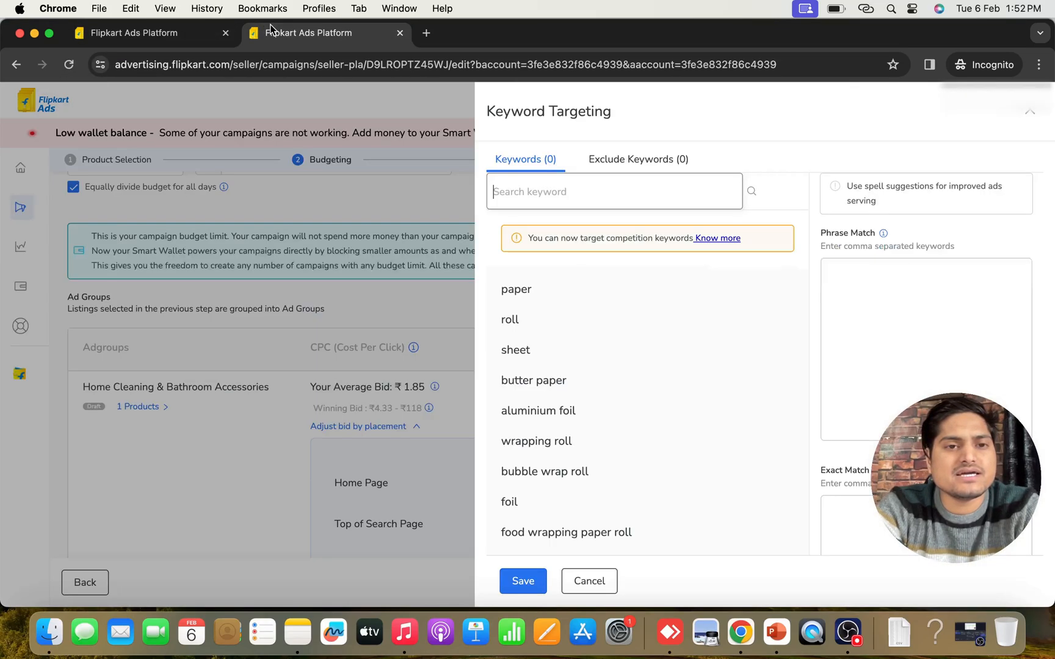
left_click(34, 35)
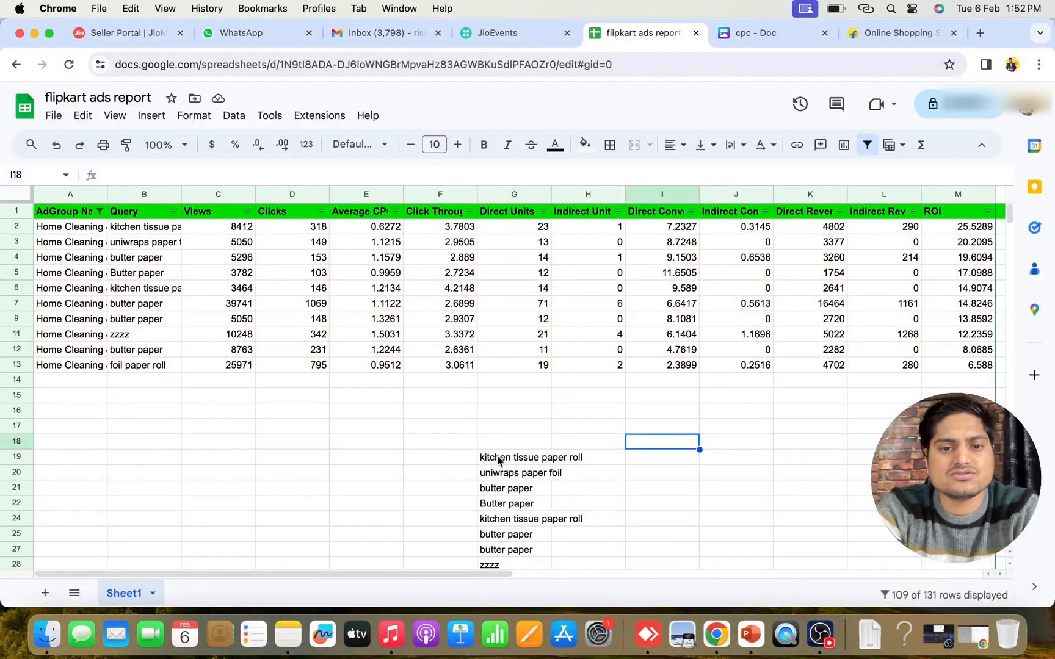
scroll(499, 461, "down", 3)
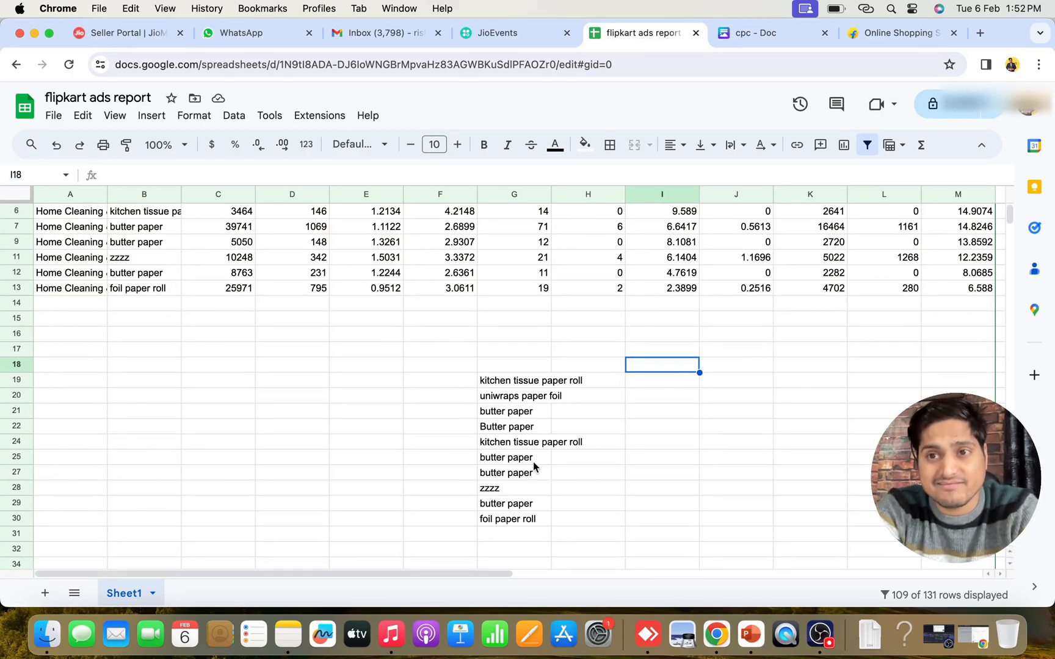
left_click(596, 472)
Copy the query zzzz from the shortlist in column G into cell J20
left_click(493, 492)
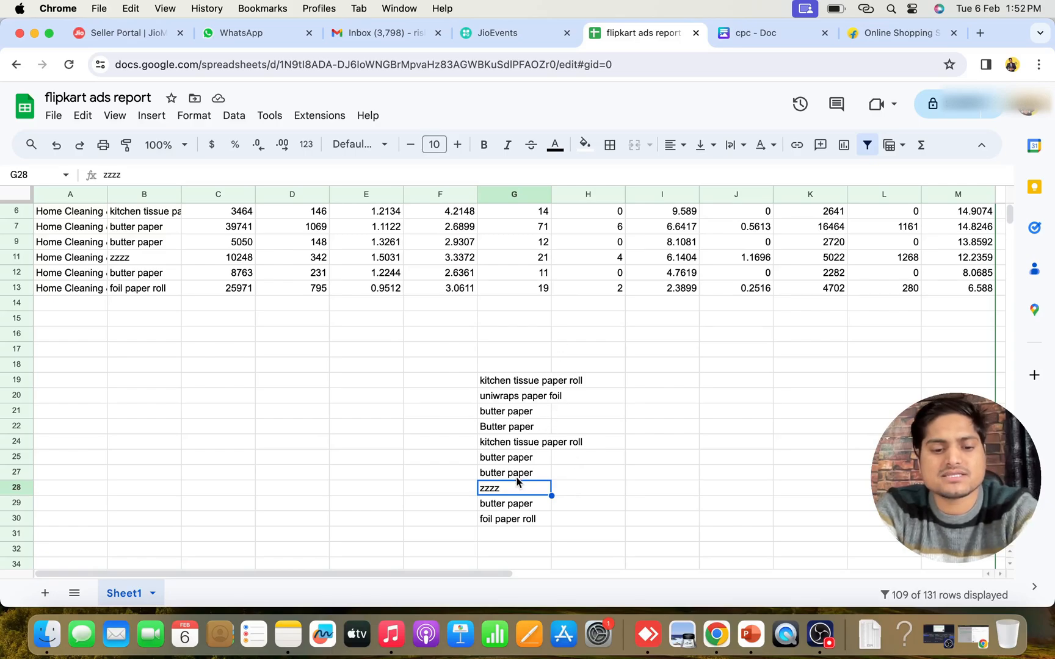
key("cmd+c")
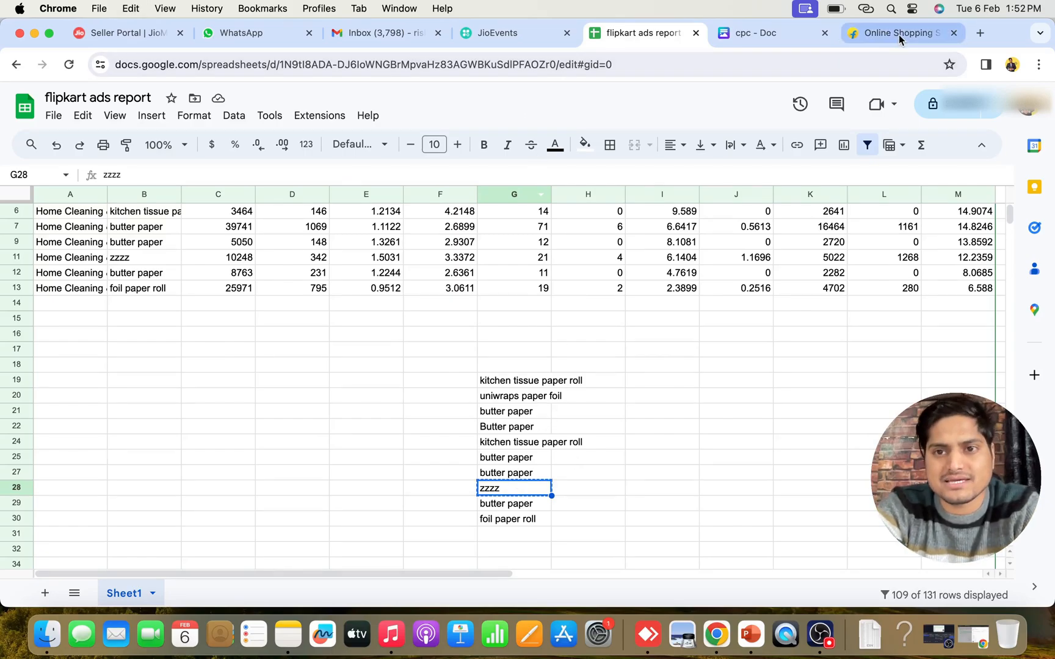
left_click(899, 35)
left_click(669, 37)
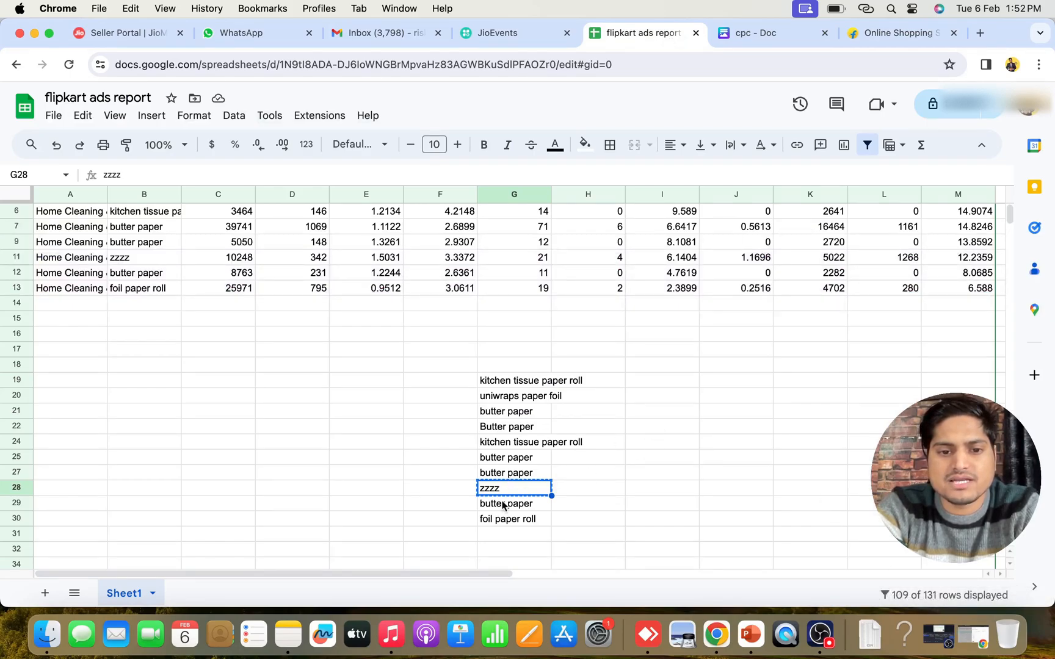
left_click(718, 399)
key("cmd+v")
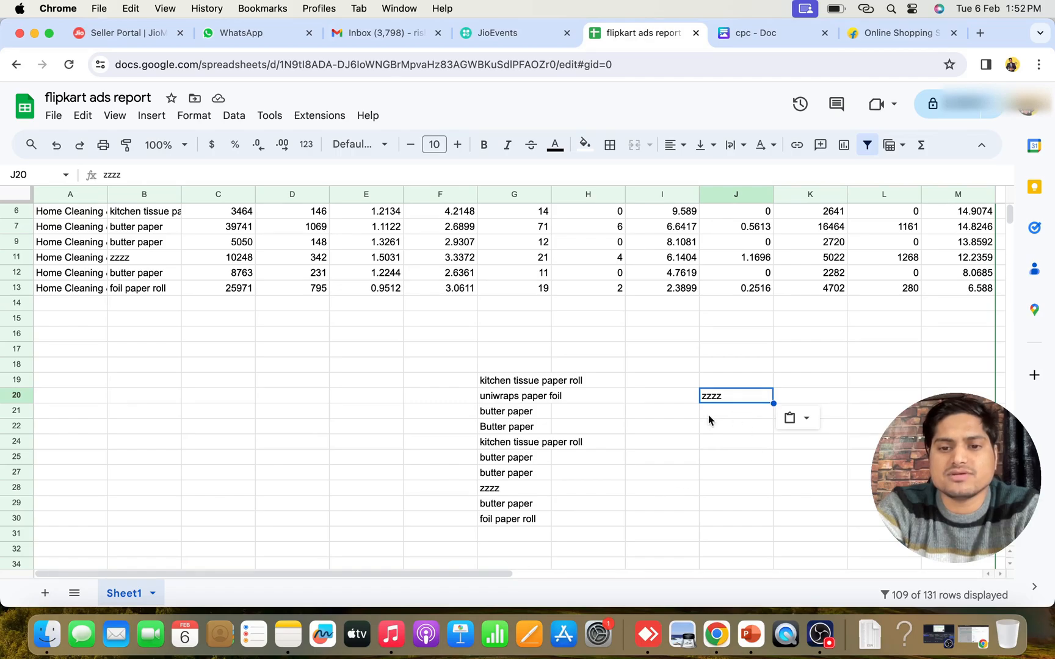
Return to the Flipkart Ads keyword targeting and add zzzz as an exact-match excluded keyword
left_click(972, 635)
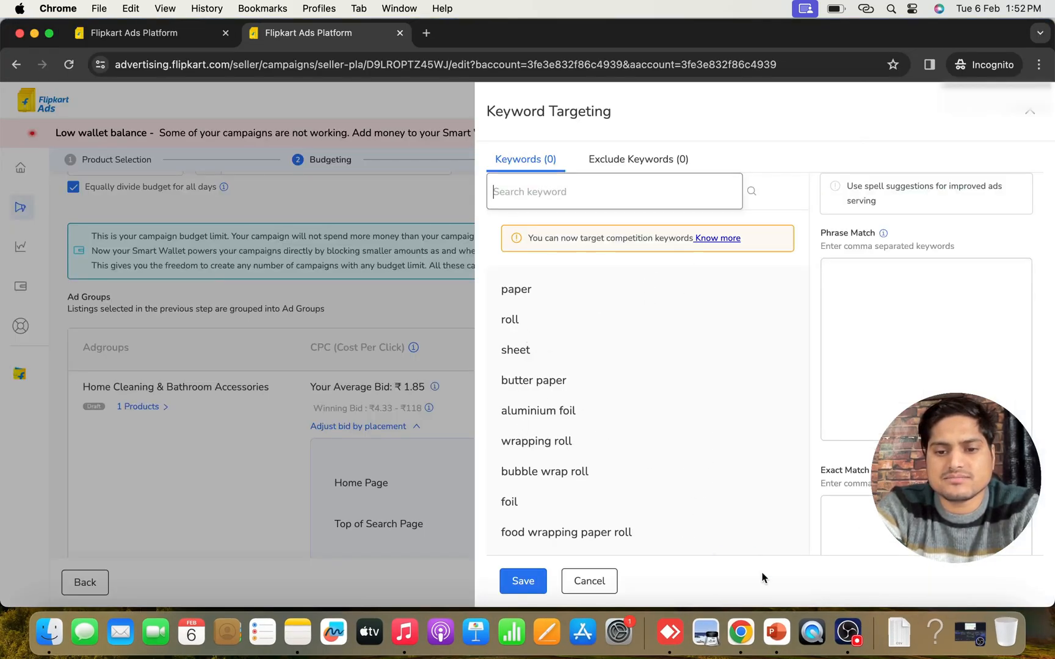
left_click(852, 626)
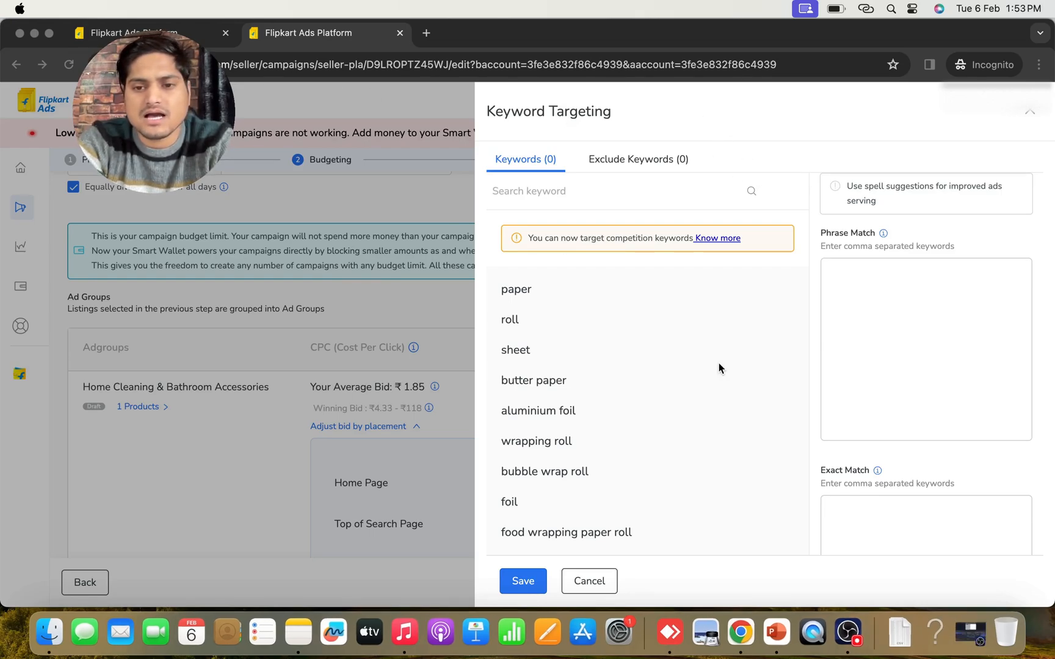
left_click(608, 161)
left_click(608, 161)
left_click(529, 251)
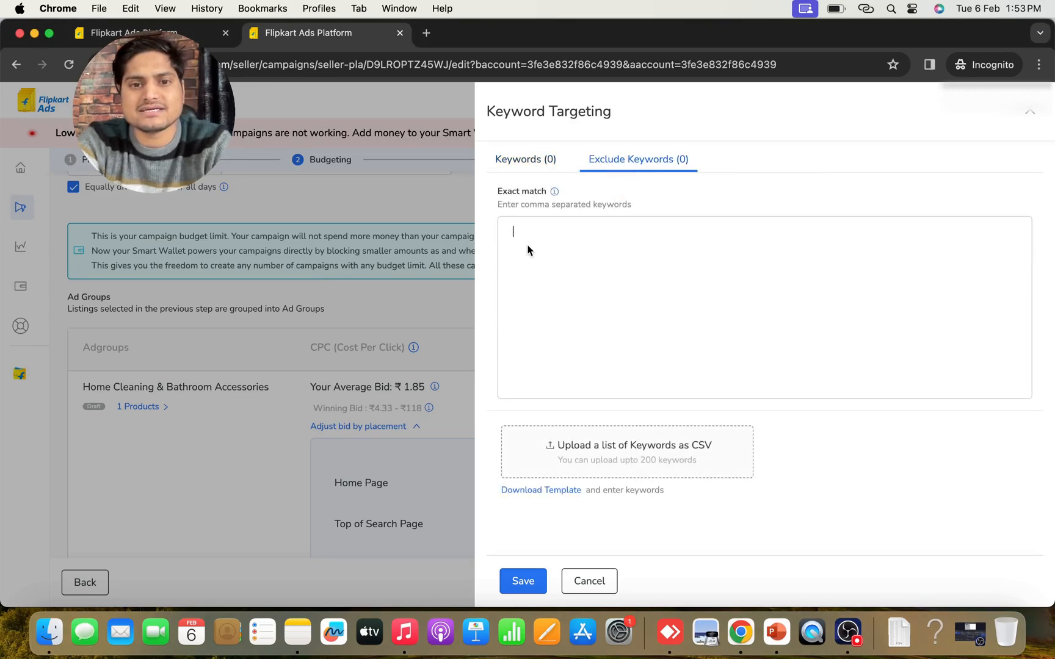
type("zzzz")
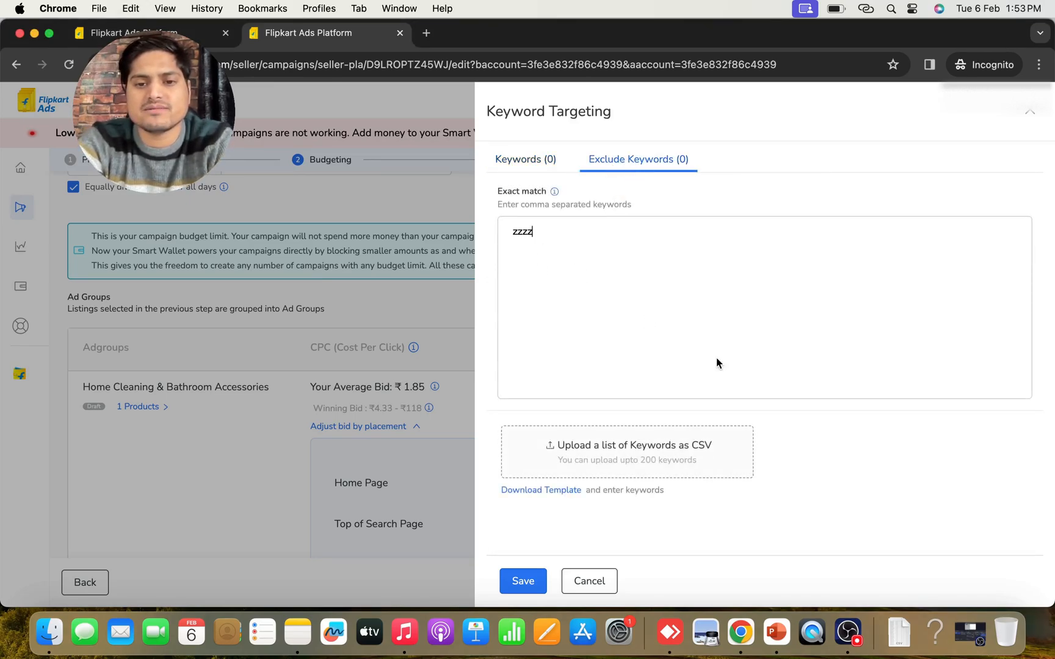
left_click(904, 482)
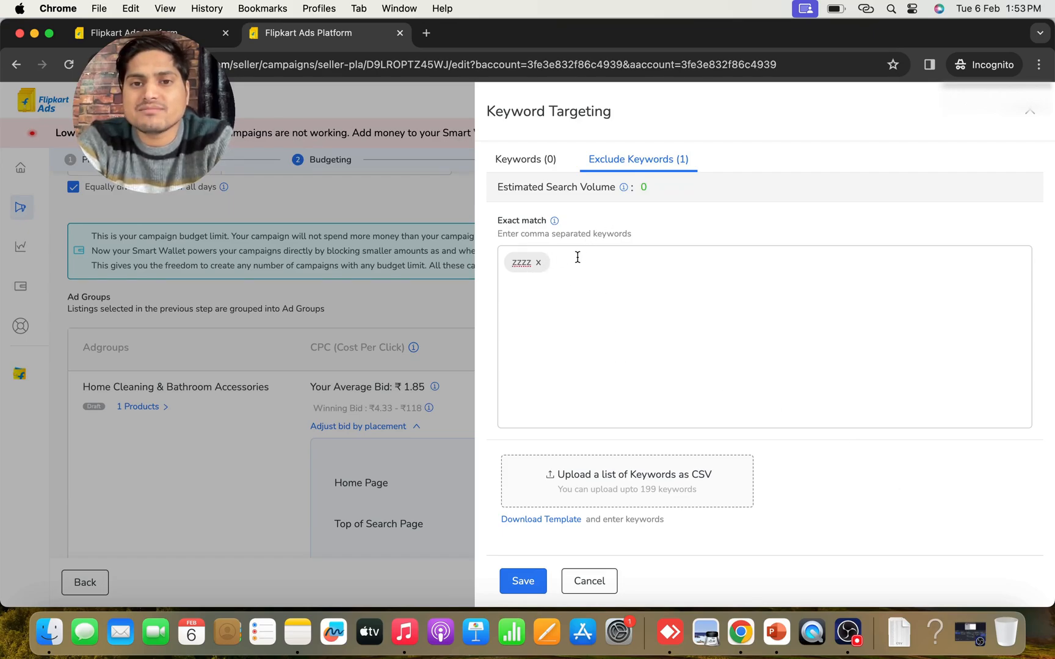
left_click(528, 264)
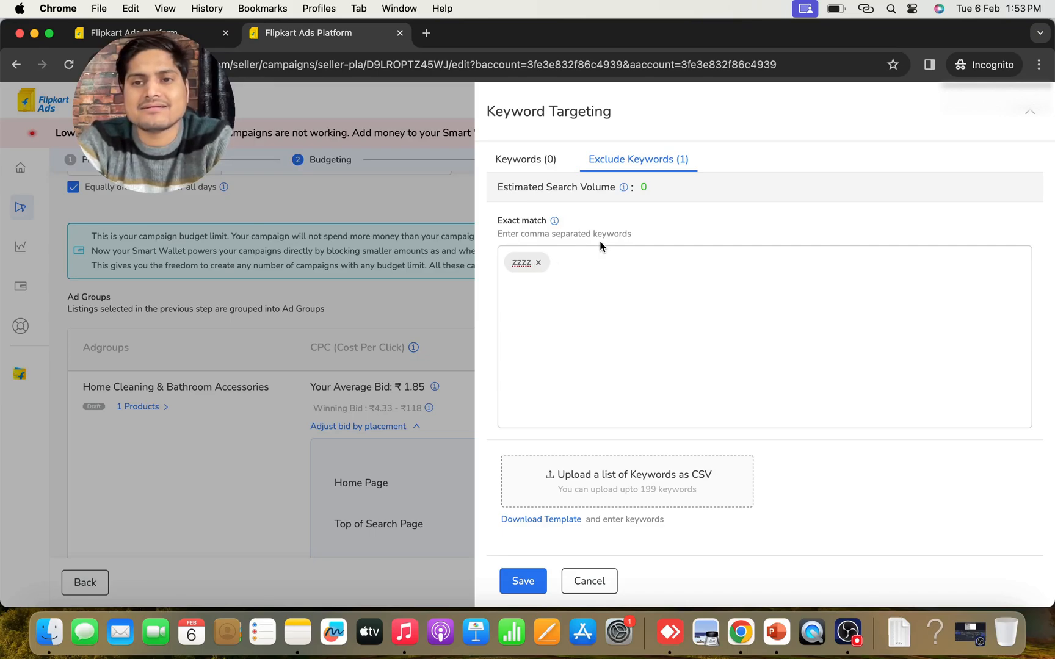
Switch back to the flipkart ads report spreadsheet and examine the views and direct units sold for the zzzz query
left_click(34, 34)
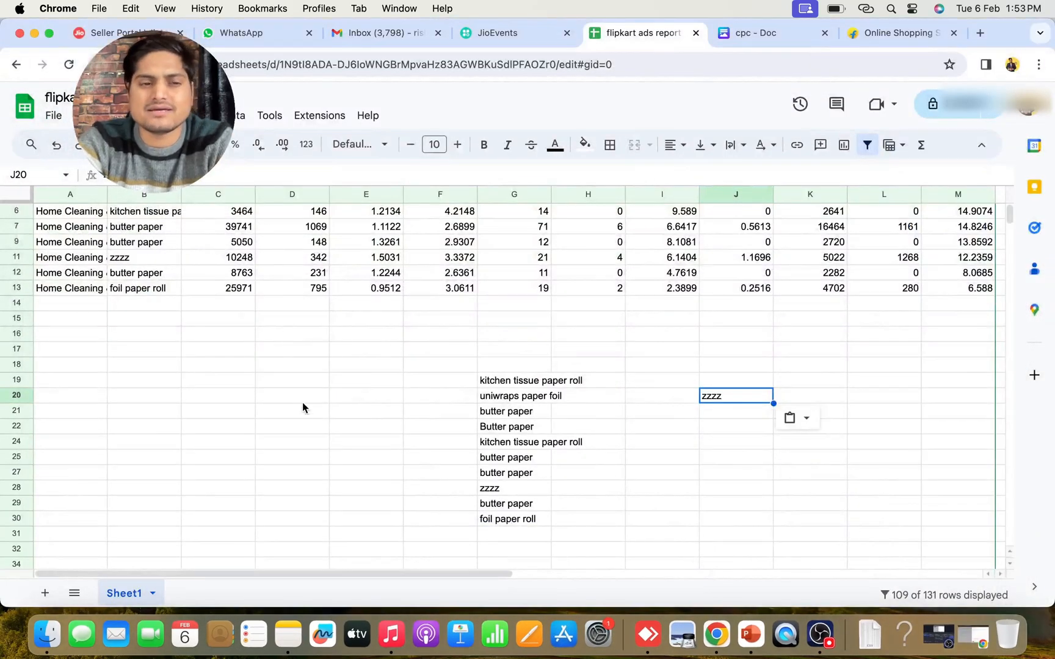
scroll(302, 407, "up", 3)
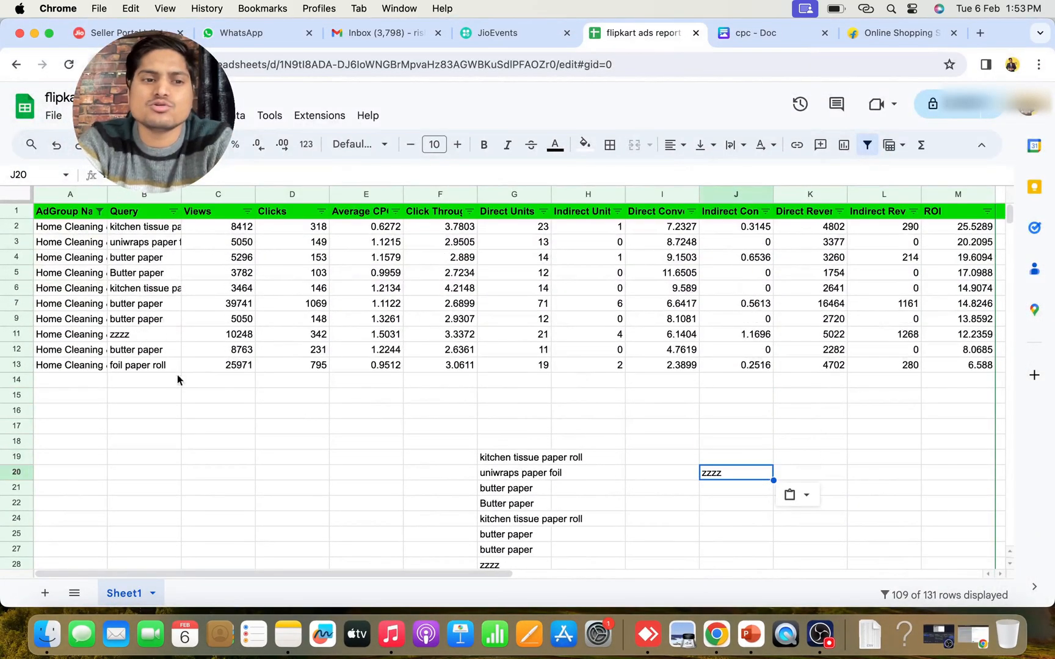
left_click(149, 335)
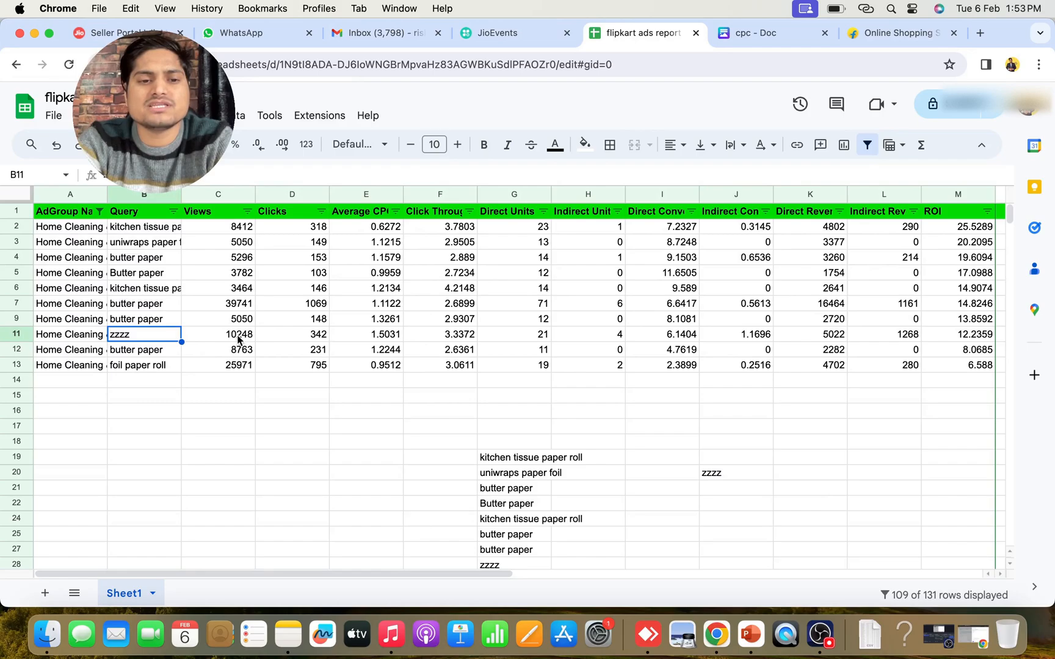
left_click(545, 340)
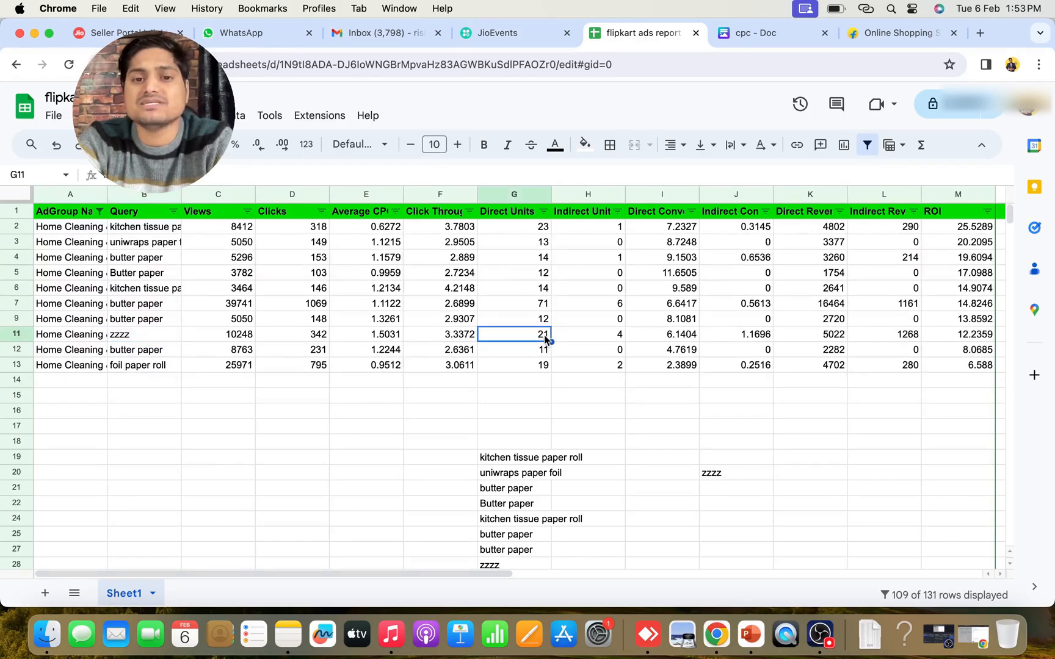
left_click(141, 334)
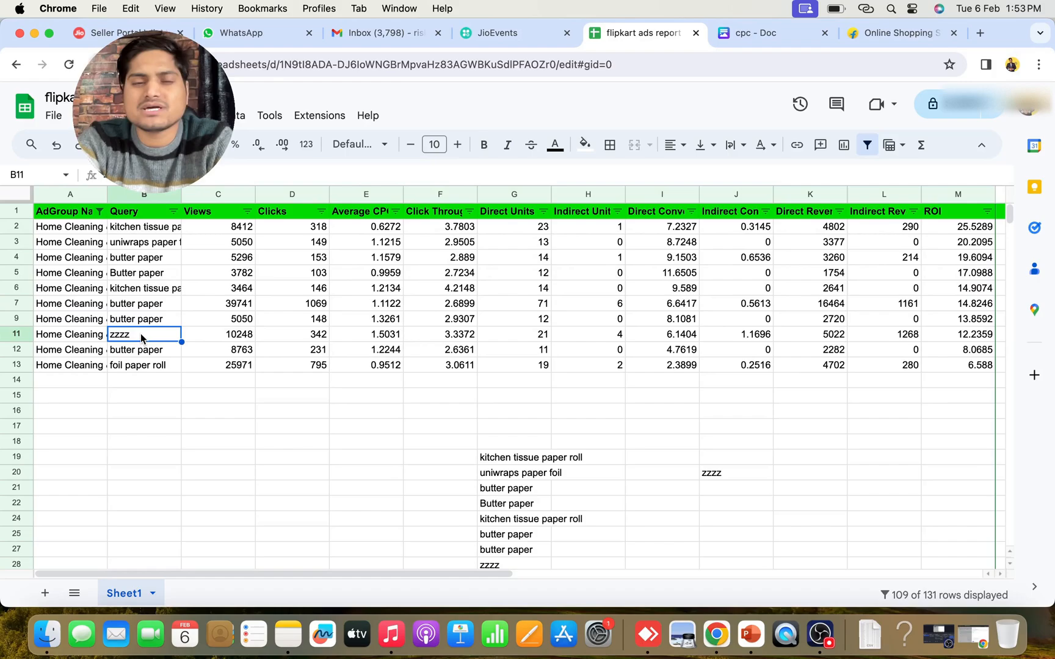
left_click(376, 426)
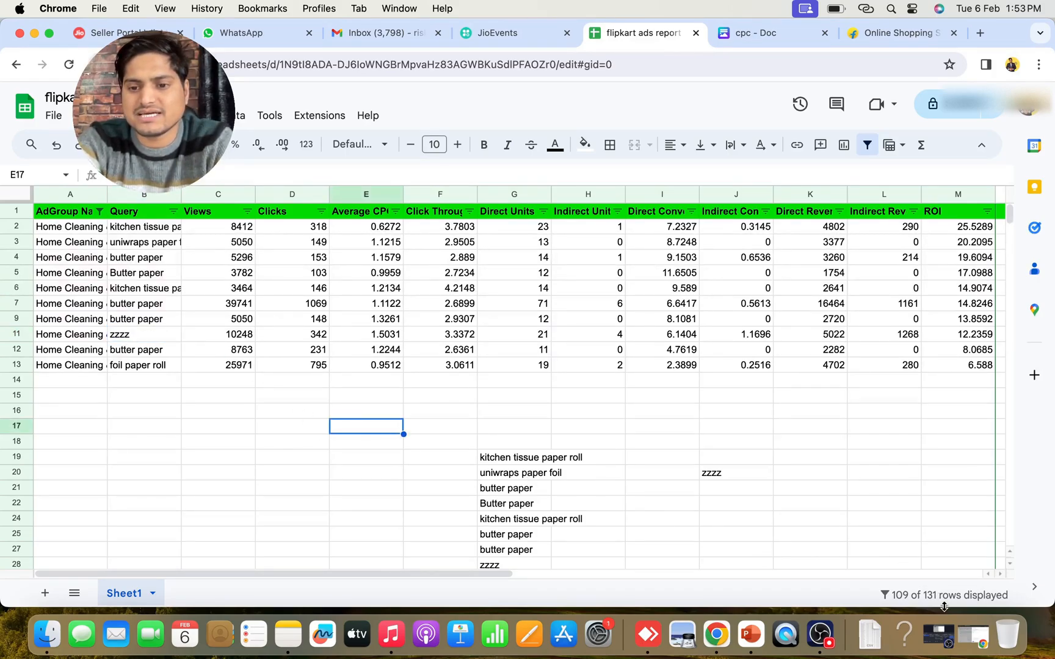
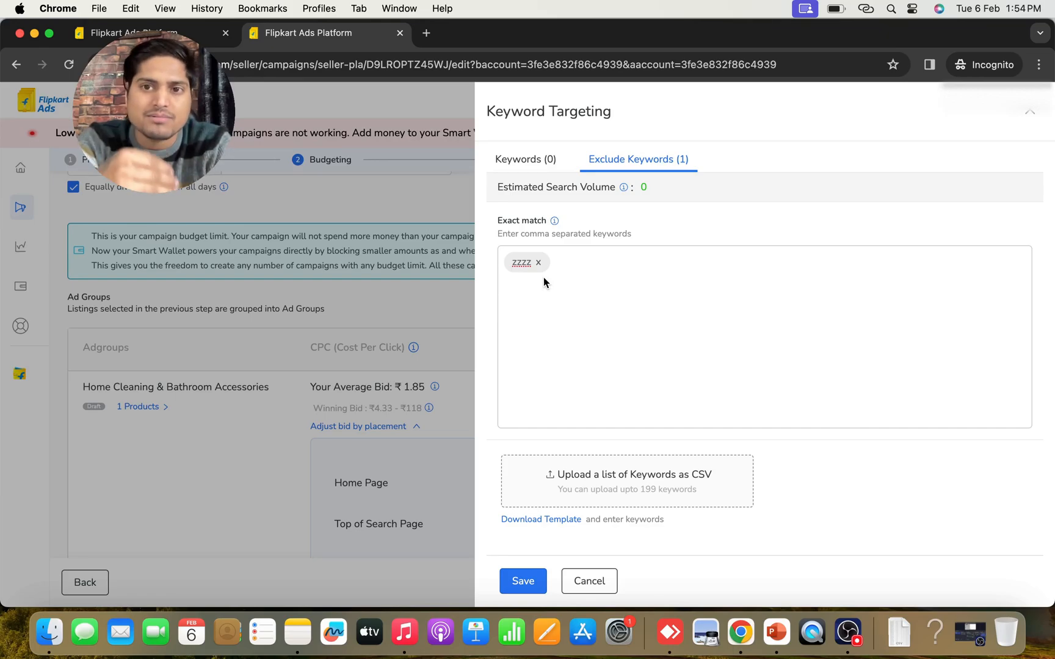
Switch to the flipkart ads report spreadsheet and delete the zzzz query from cell G28 of the shortlist
left_click(526, 165)
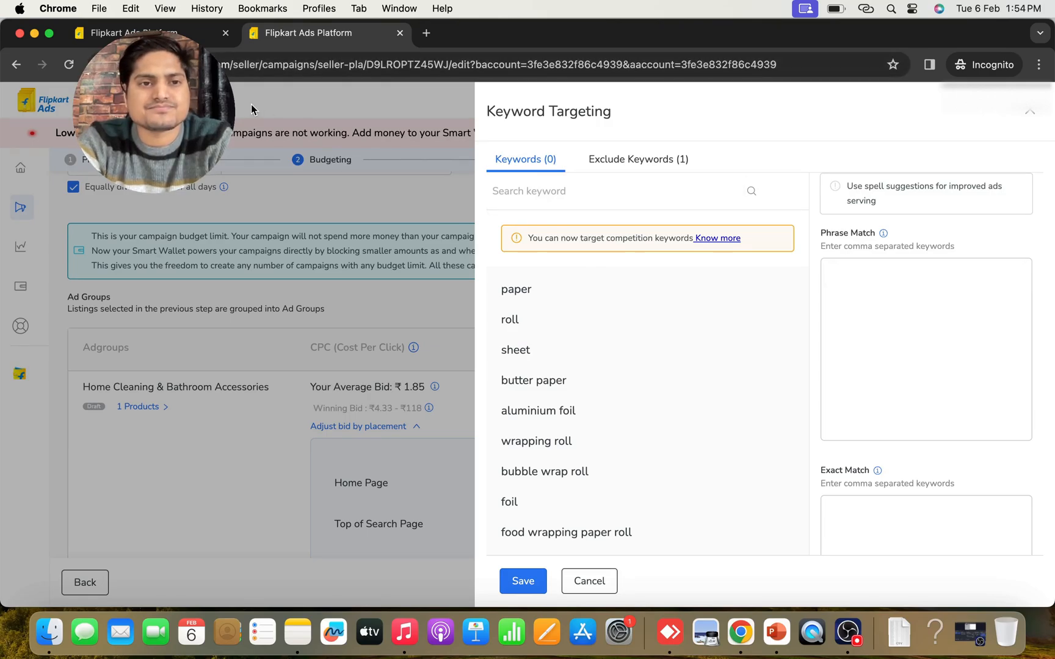
left_click(34, 33)
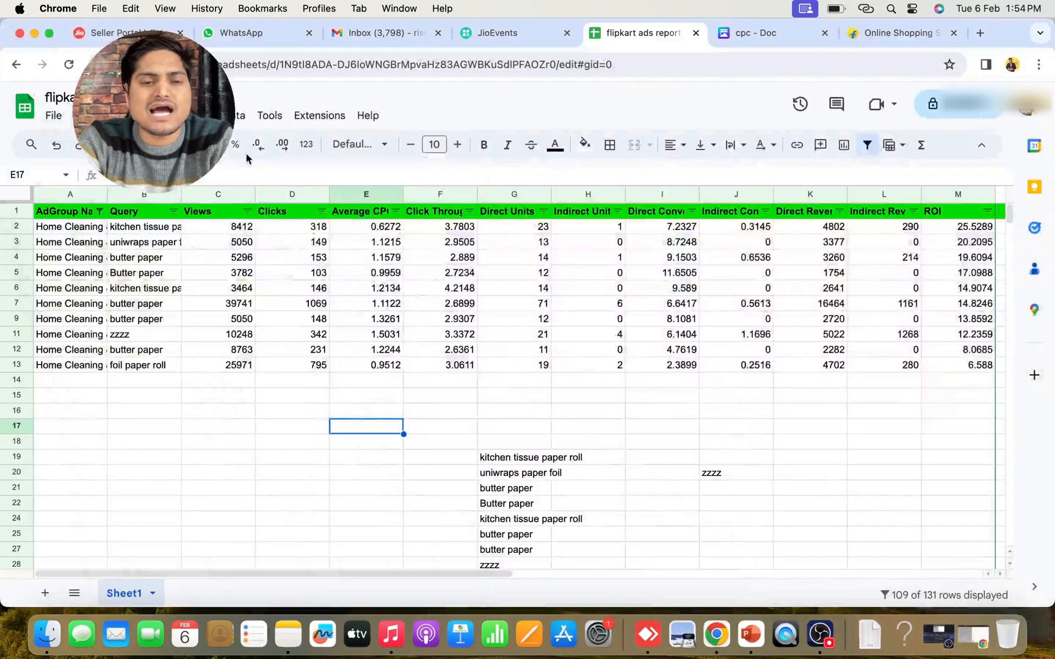
left_click(795, 478)
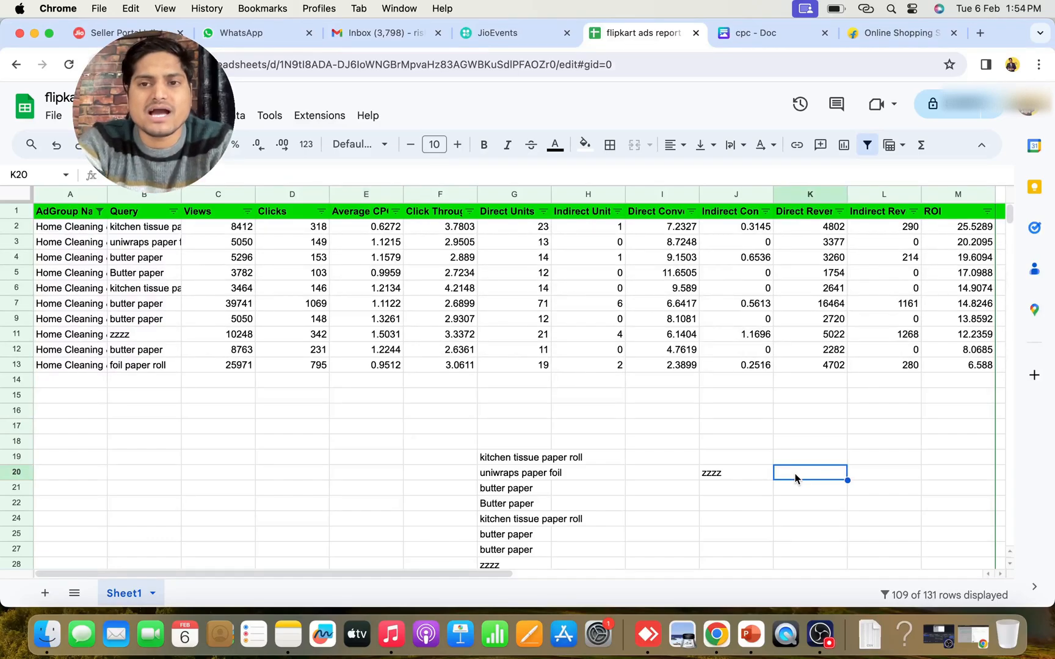
scroll(581, 473, "down", 3)
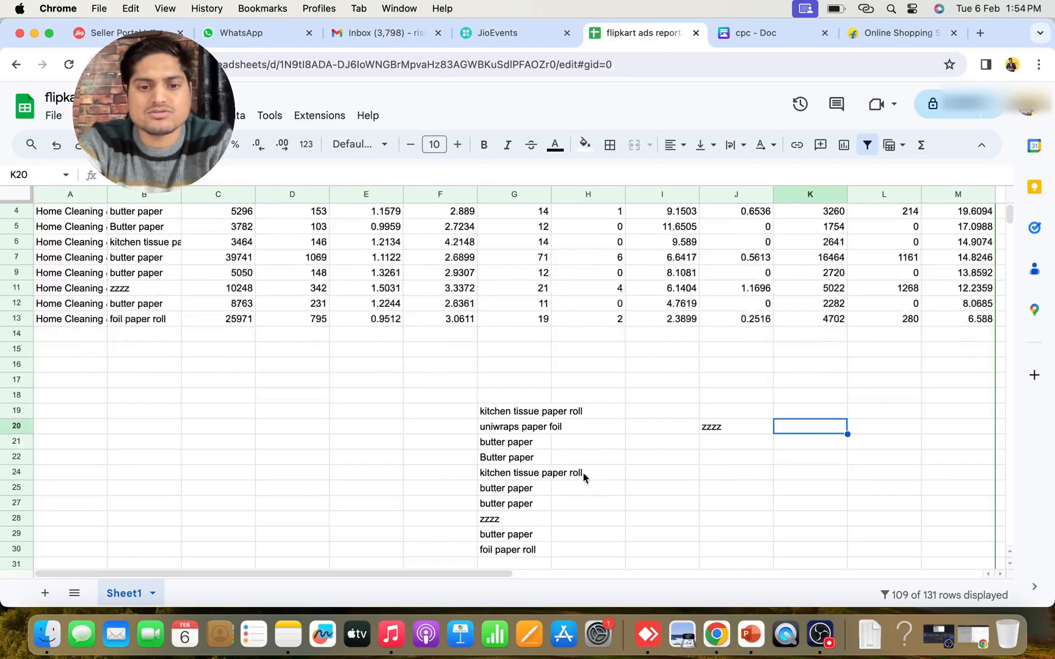
left_click(497, 519)
key("Delete")
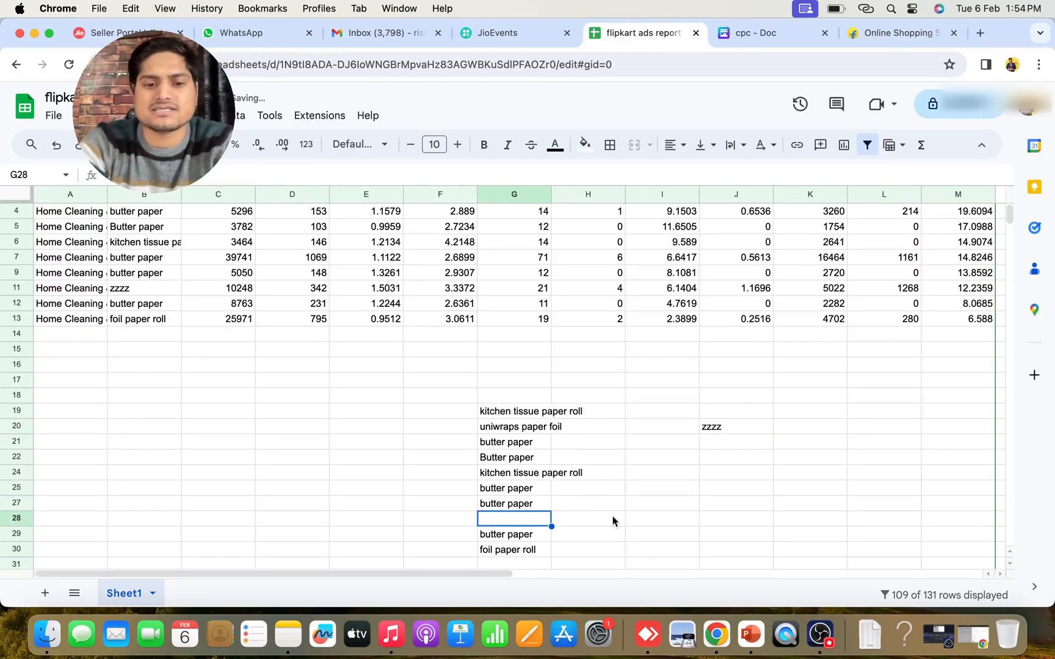
Copy the shortlisted queries in cells G19:G30
left_click(640, 521)
left_click_drag(501, 413, 504, 549)
key("super+c")
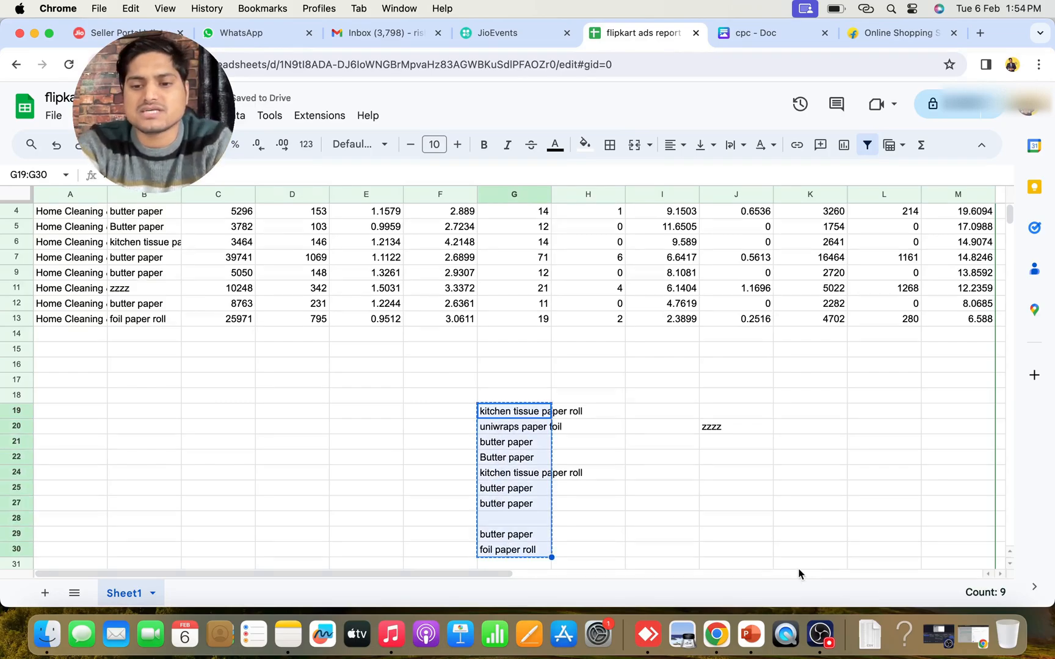
Return to the Flipkart Ads keyword targeting and examine the suggested keywords and the phrase-match and exact-match fields
left_click(961, 625)
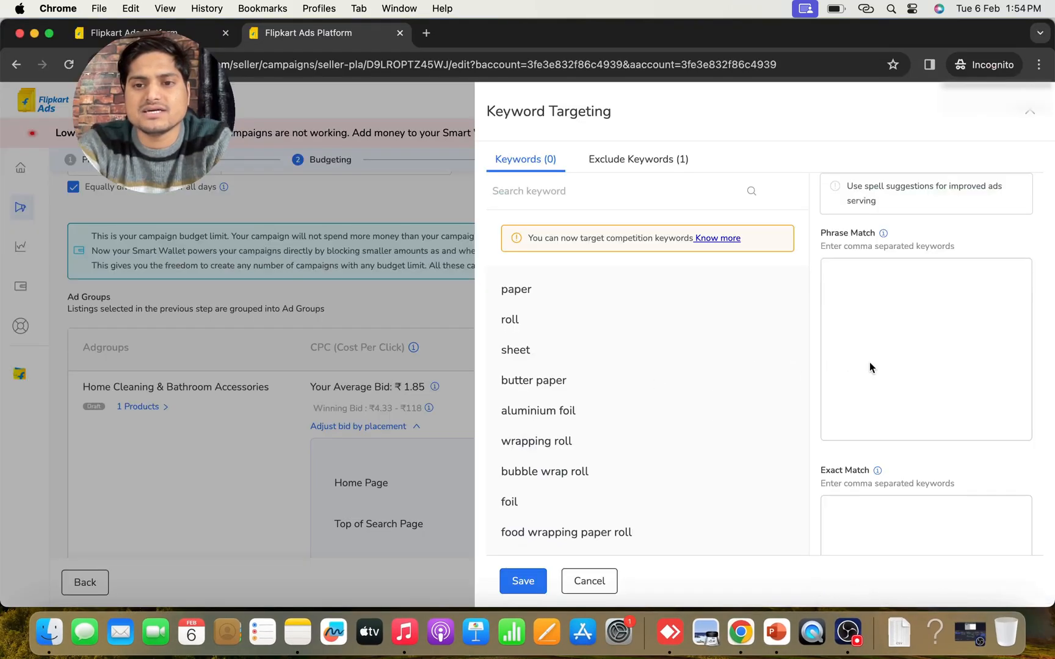
scroll(866, 346, "down", 1)
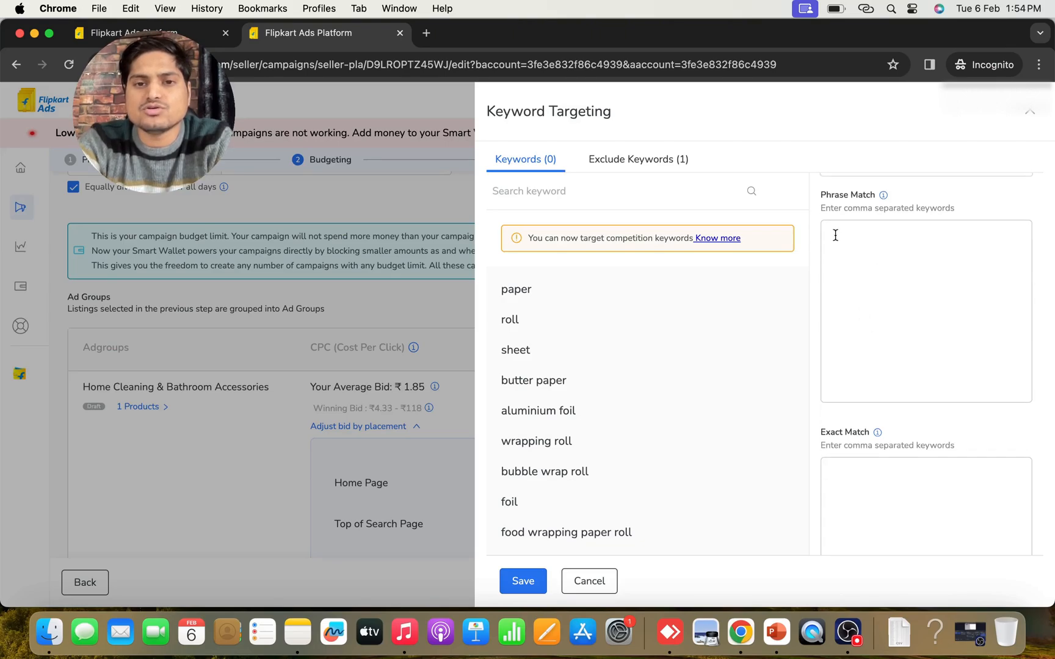
left_click(528, 190)
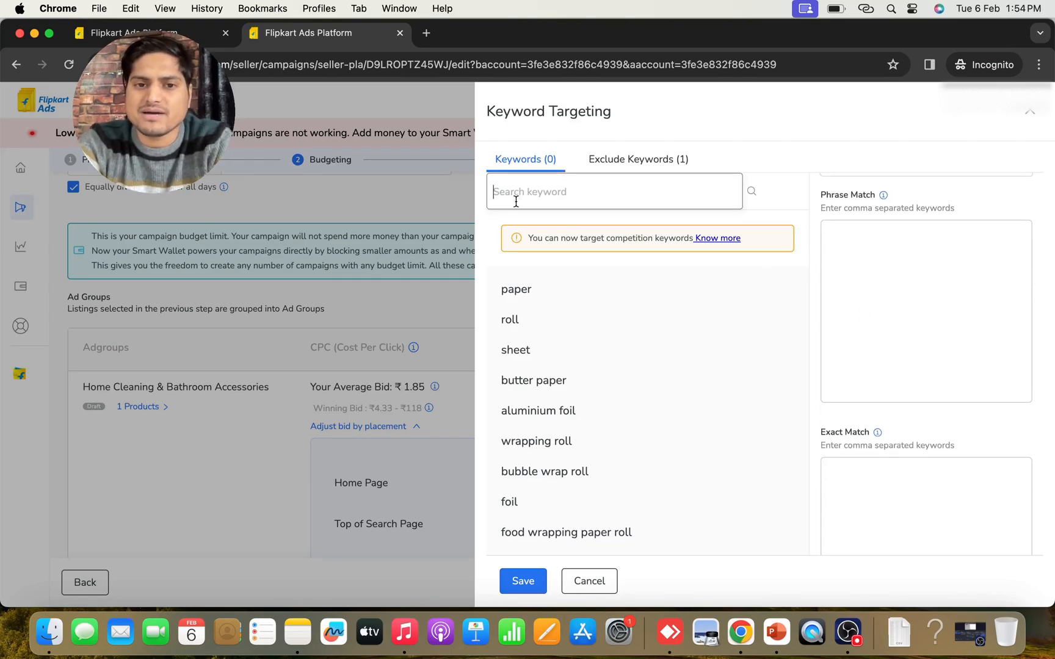
left_click(736, 158)
mouse_move(602, 415)
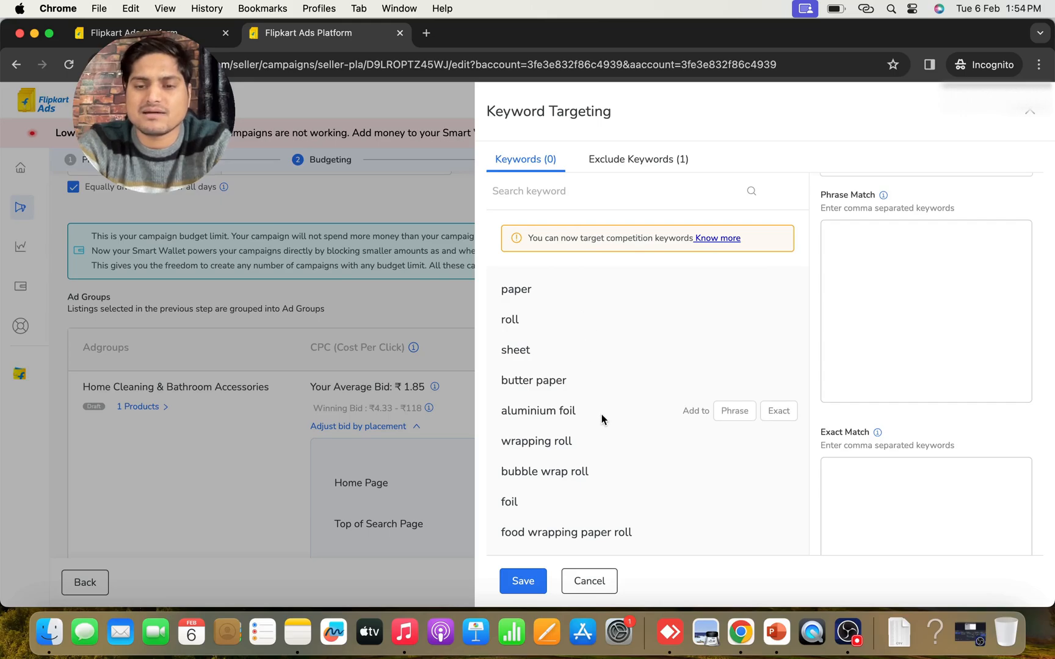
scroll(575, 456, "down", 3)
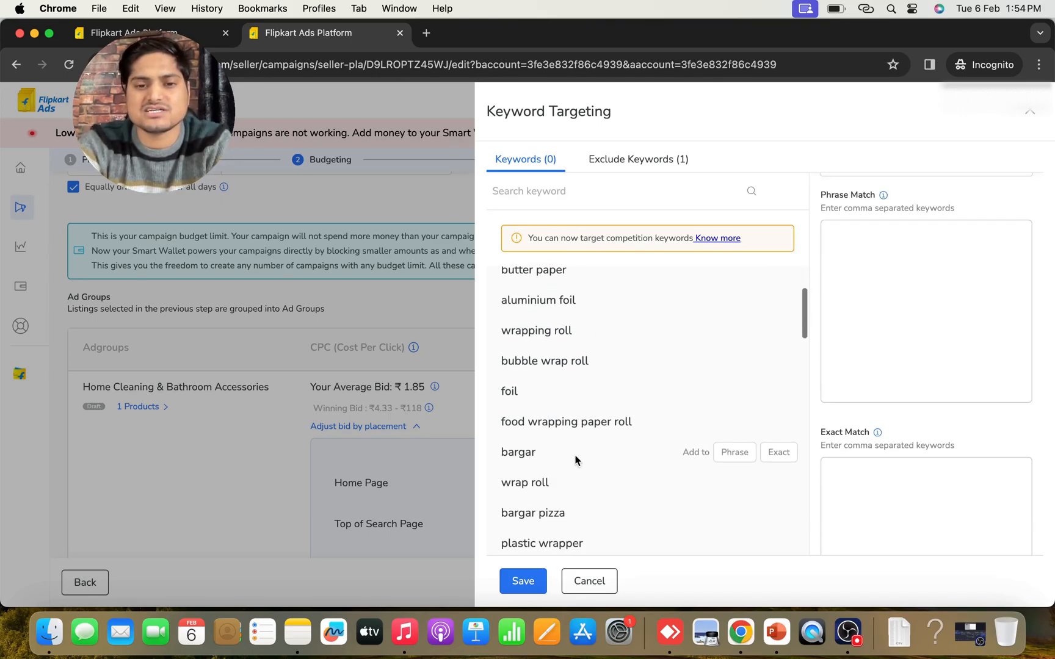
scroll(573, 434, "up", 3)
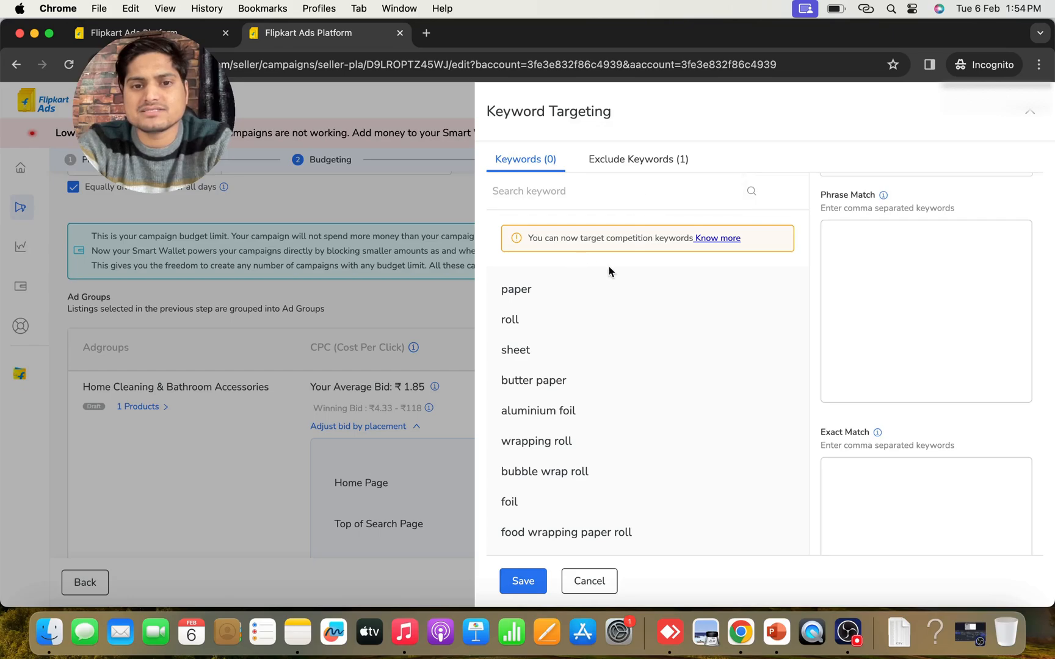
scroll(902, 269, "up", 1)
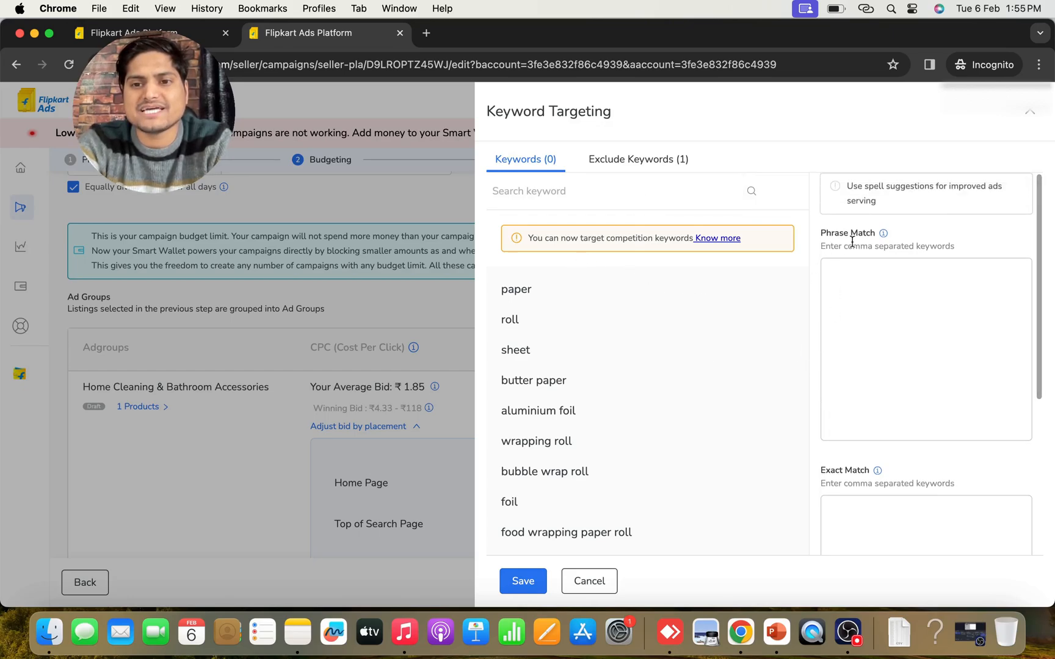
scroll(871, 344, "down", 3)
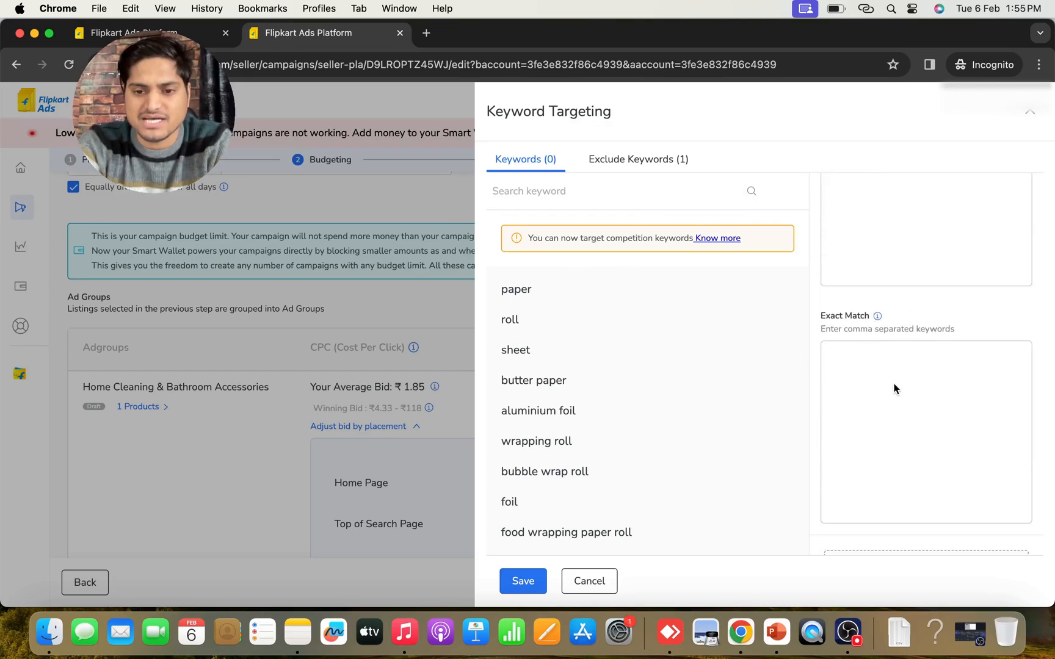
scroll(895, 388, "down", 1)
scroll(893, 384, "up", 2)
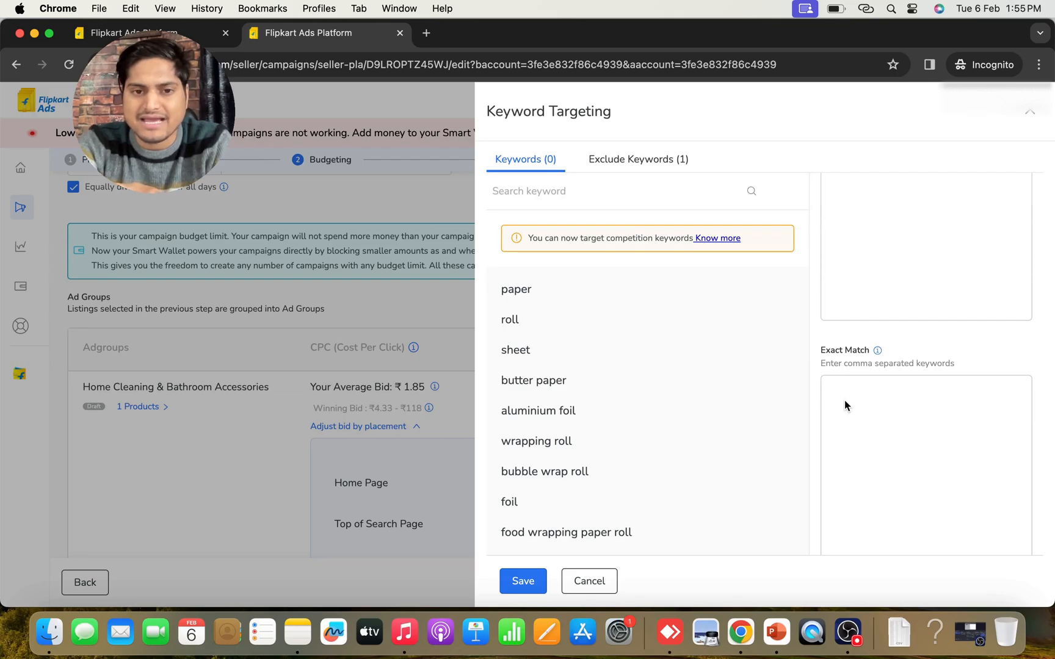
scroll(848, 379, "up", 2)
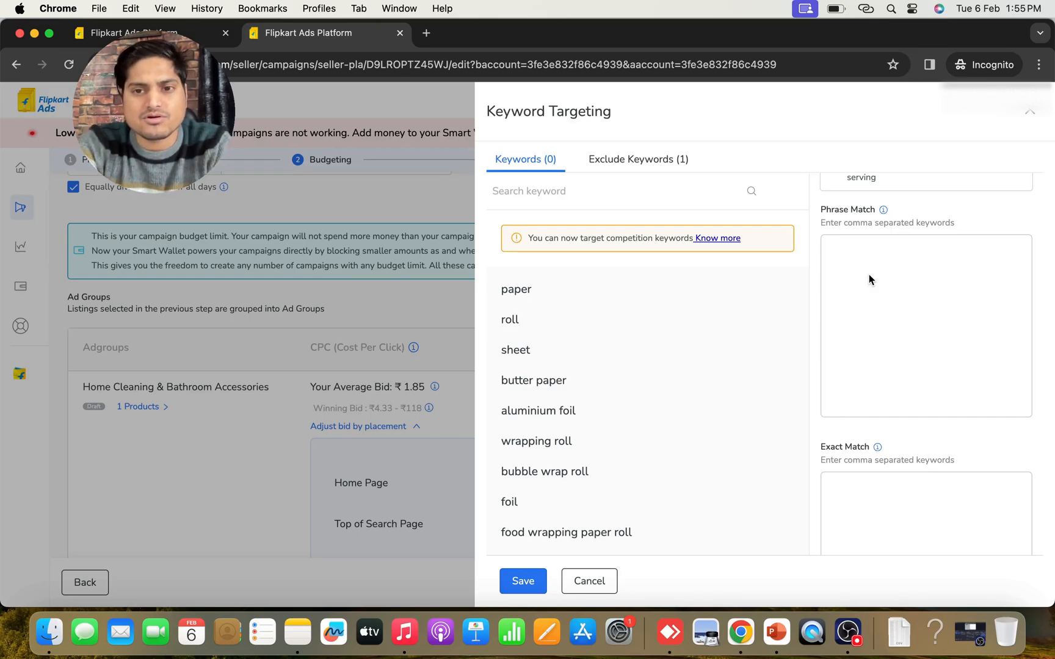
Try to enter the whole copied query list as comma-separated phrase-match keywords, and clear the field
left_click(823, 268)
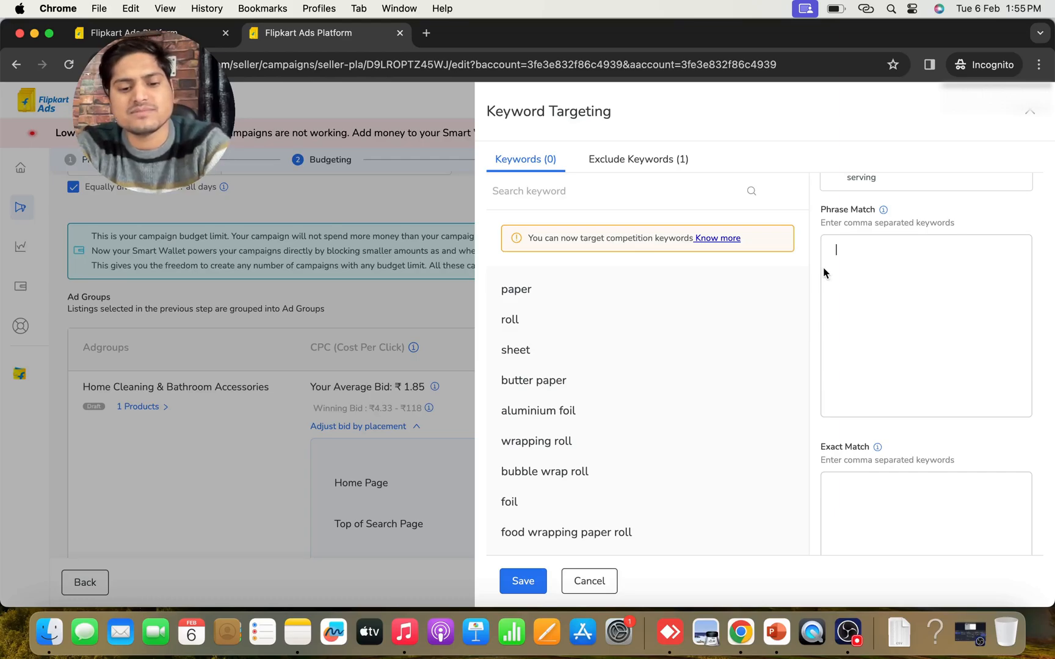
key("super+v")
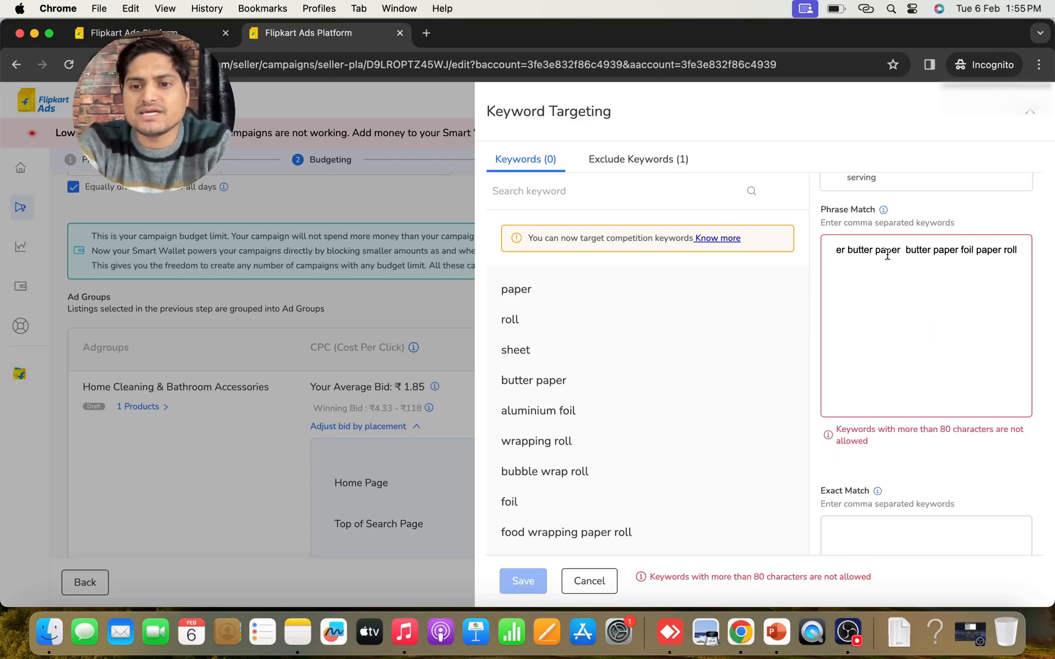
scroll(885, 248, "left", 10)
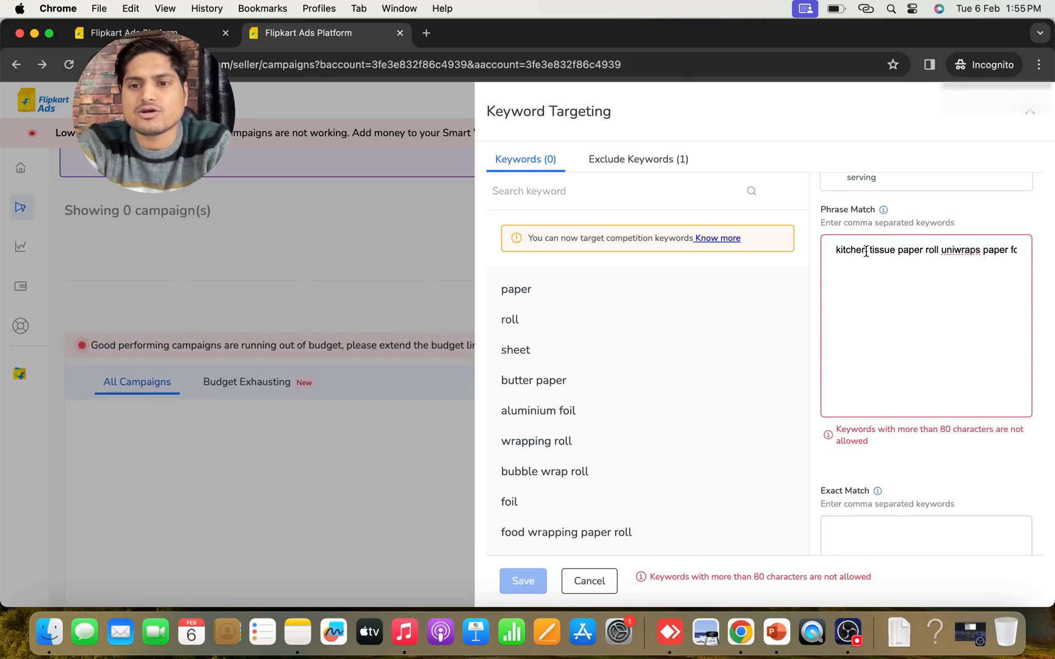
left_click(938, 250)
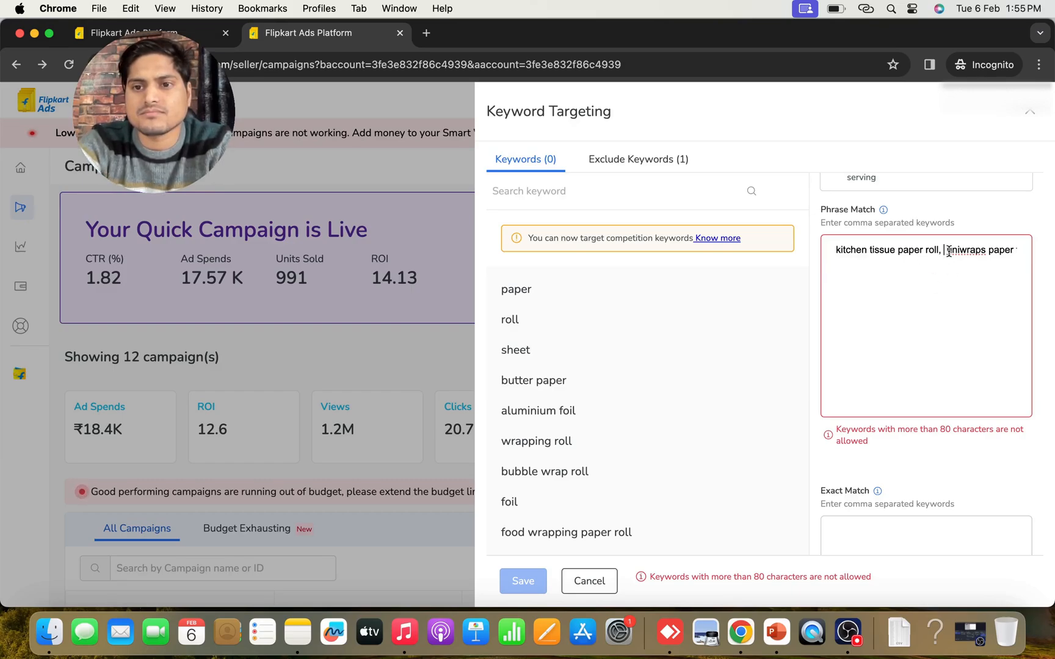
key("BackSpace")
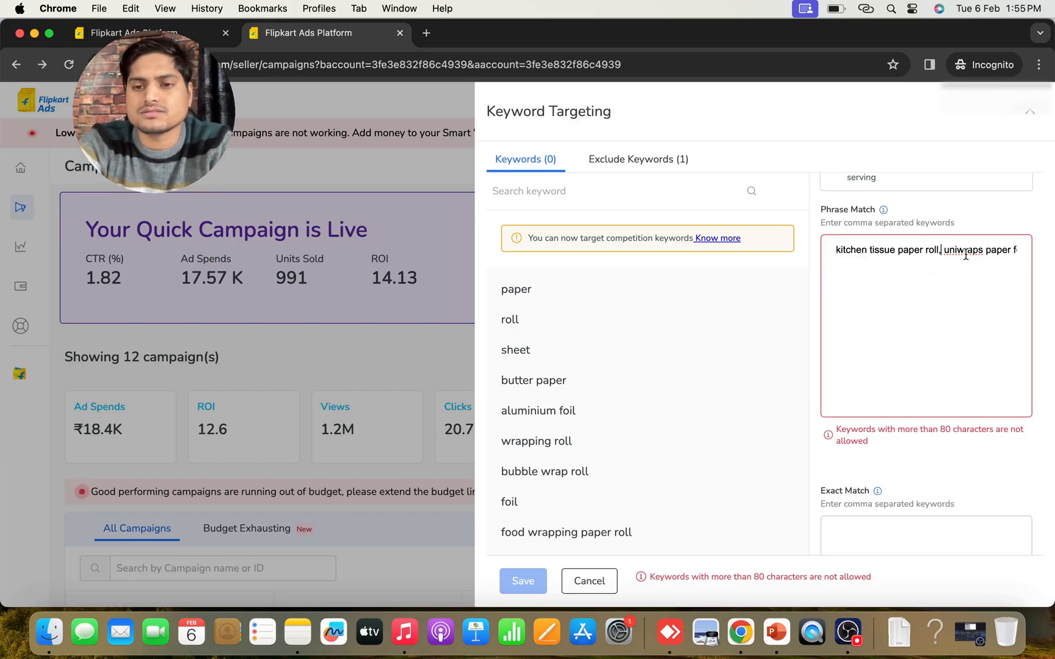
scroll(966, 256, "up", 1)
scroll(966, 255, "right", 2)
scroll(895, 279, "right", 5)
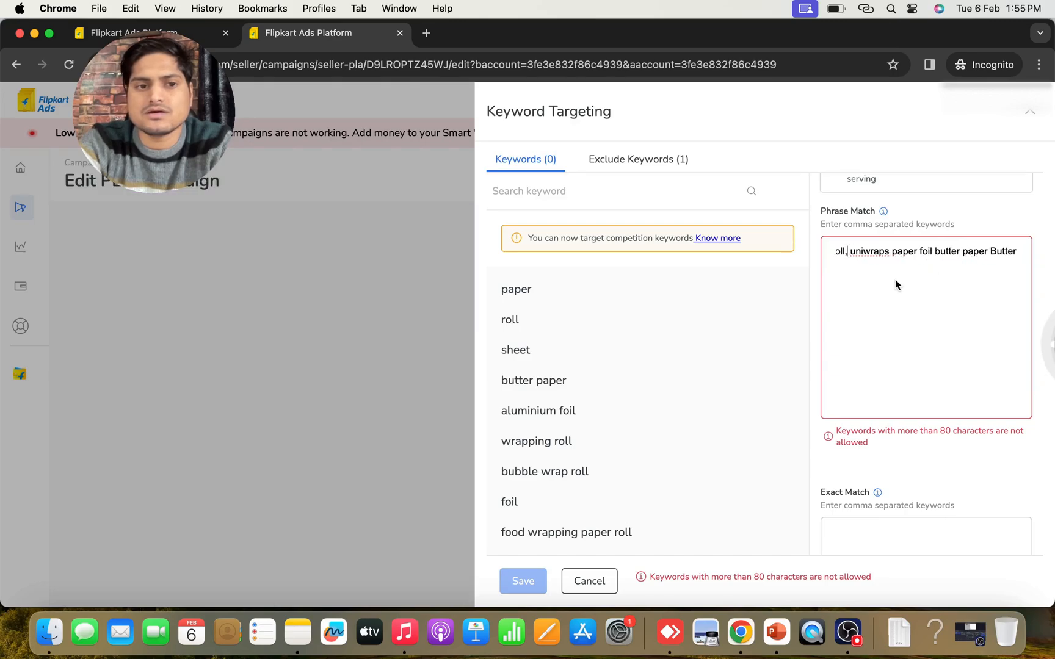
key("super+a")
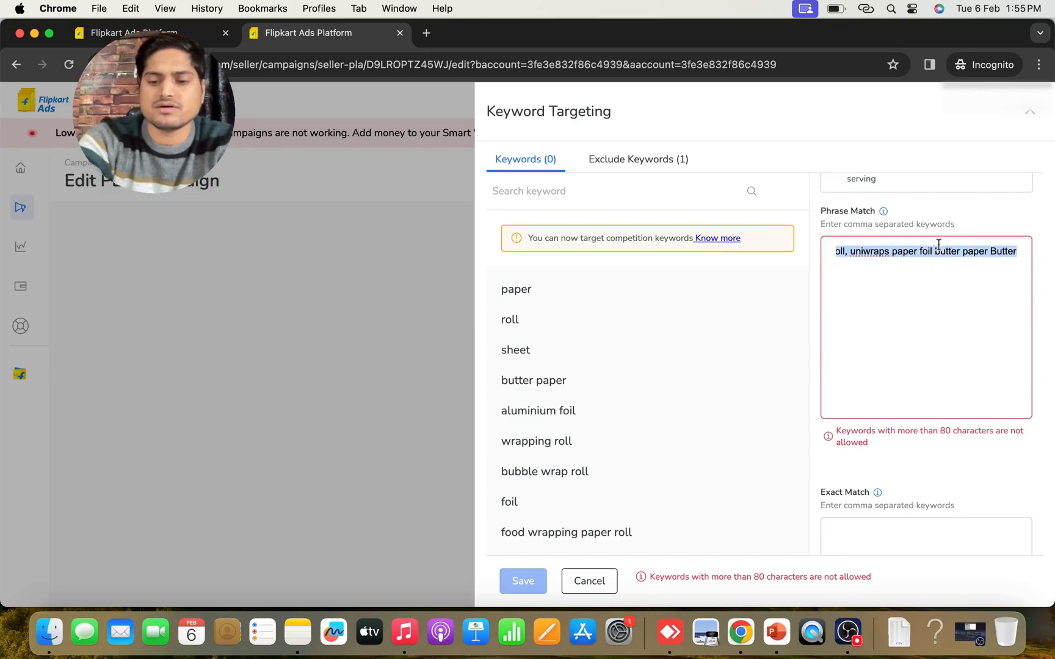
key("BackSpace")
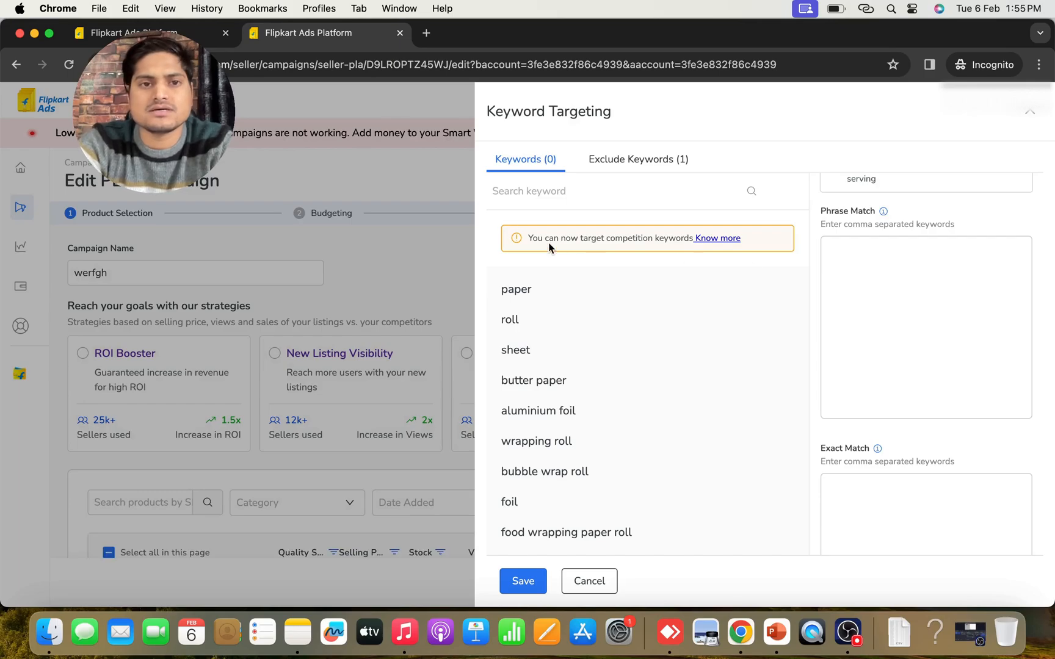
Paste the query list into the address bar of a new browser tab and copy kitchen tissue paper roll from it
left_click(426, 33)
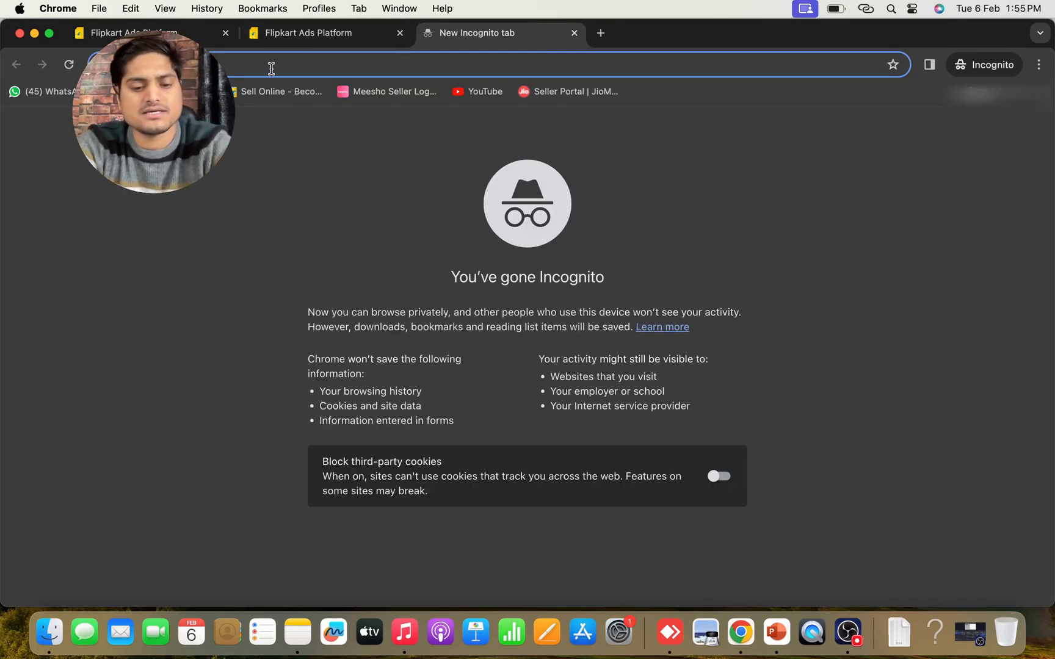
key("super+v")
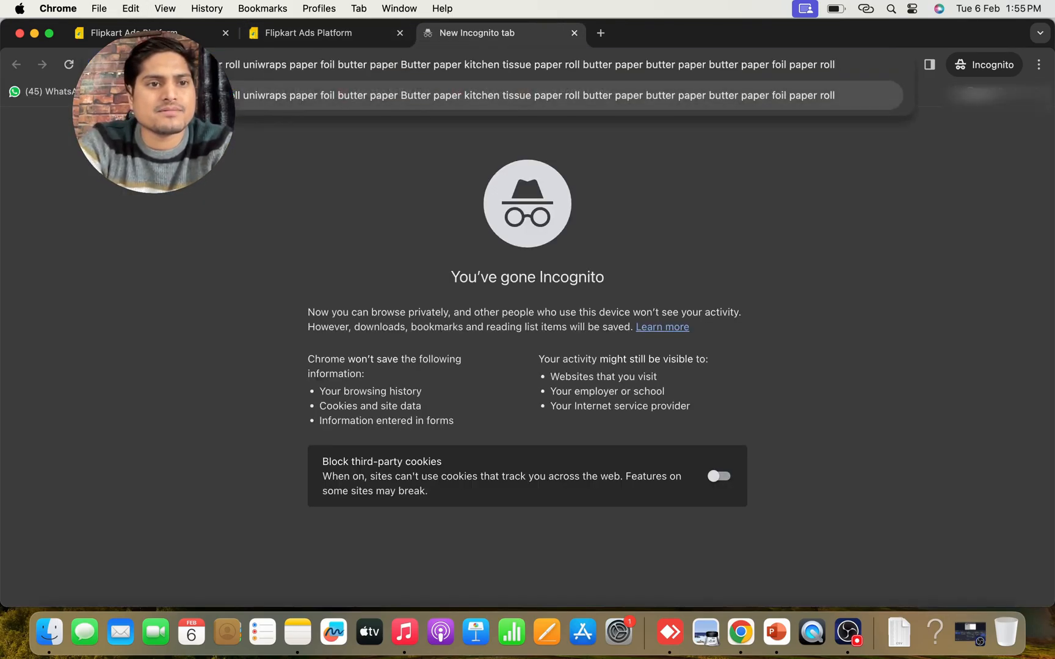
left_click_drag(218, 63, 239, 69)
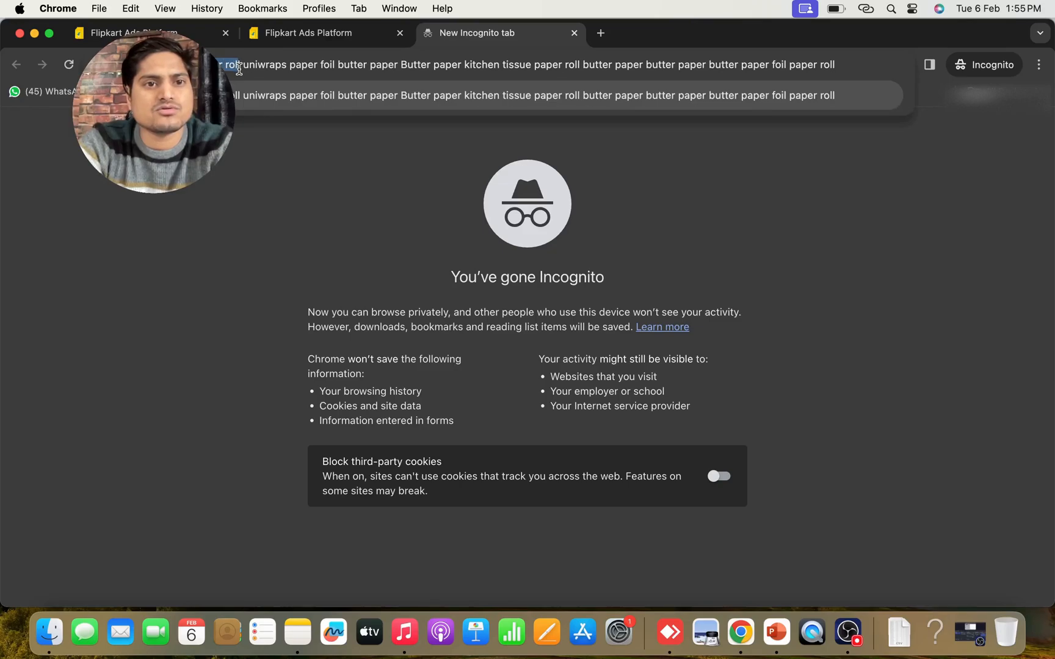
Return to the Flipkart Ads keyword targeting and add kitchen tissue paper roll as a phrase-match keyword
left_click(207, 33)
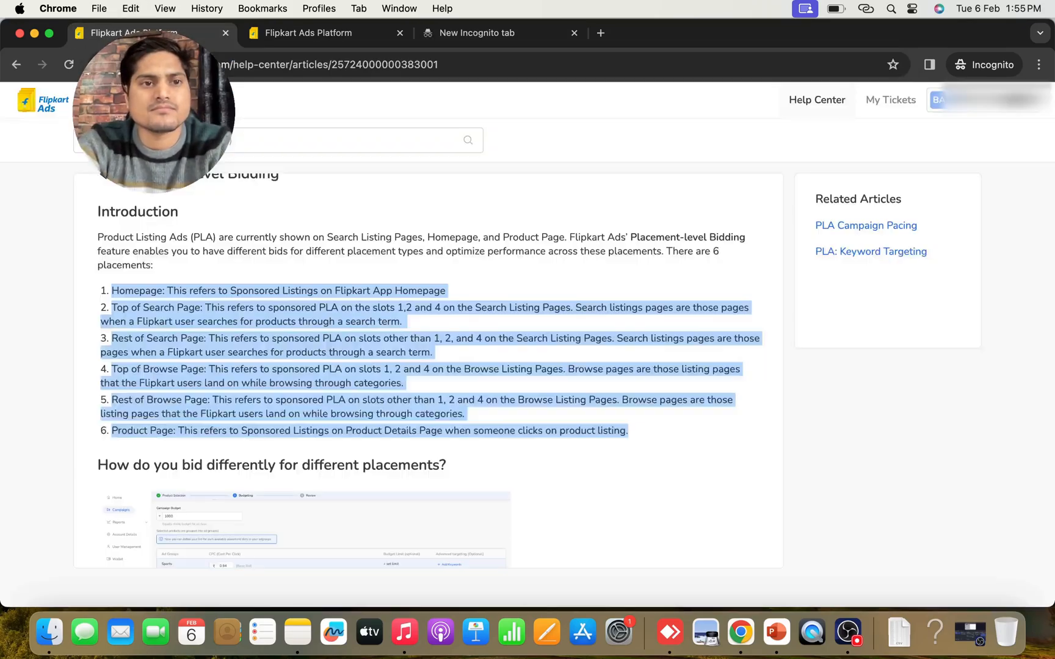
left_click(295, 33)
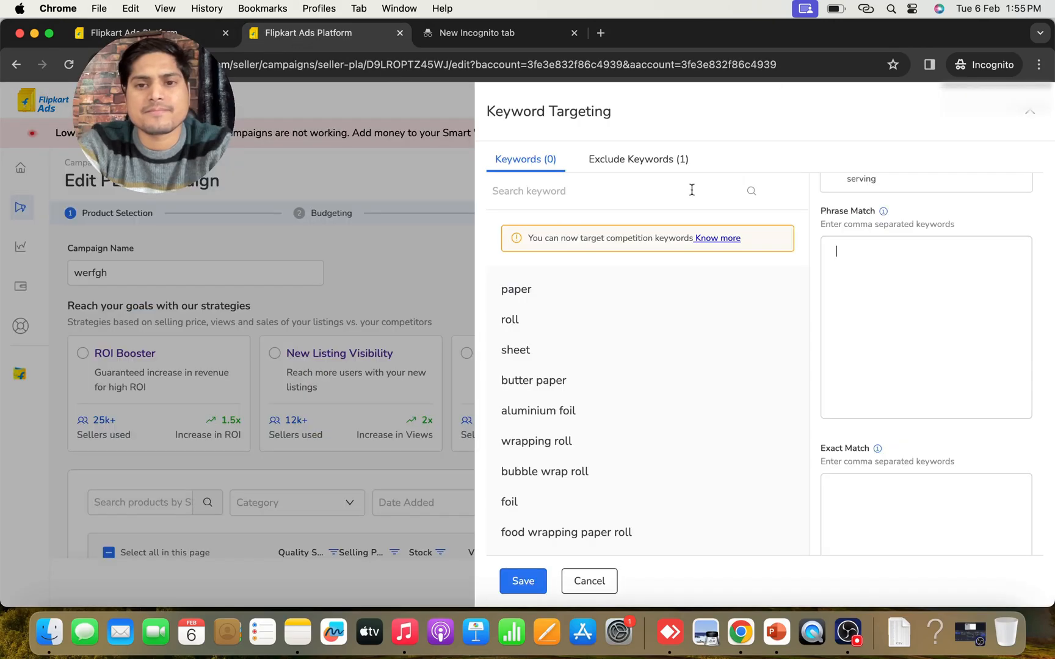
type("kitchen tissue paper roll")
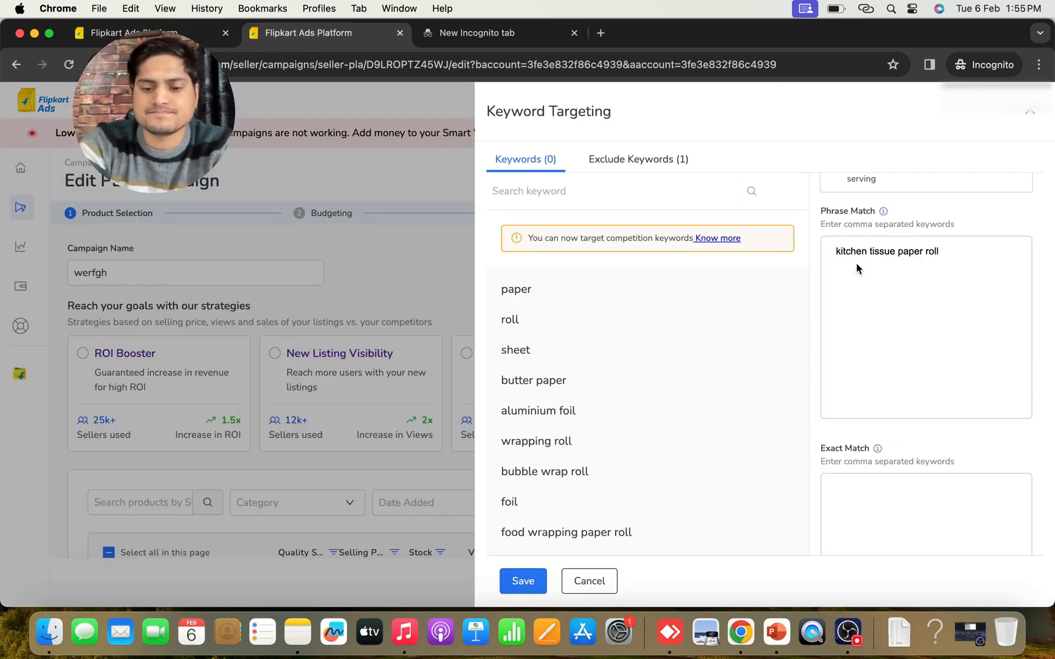
type(",")
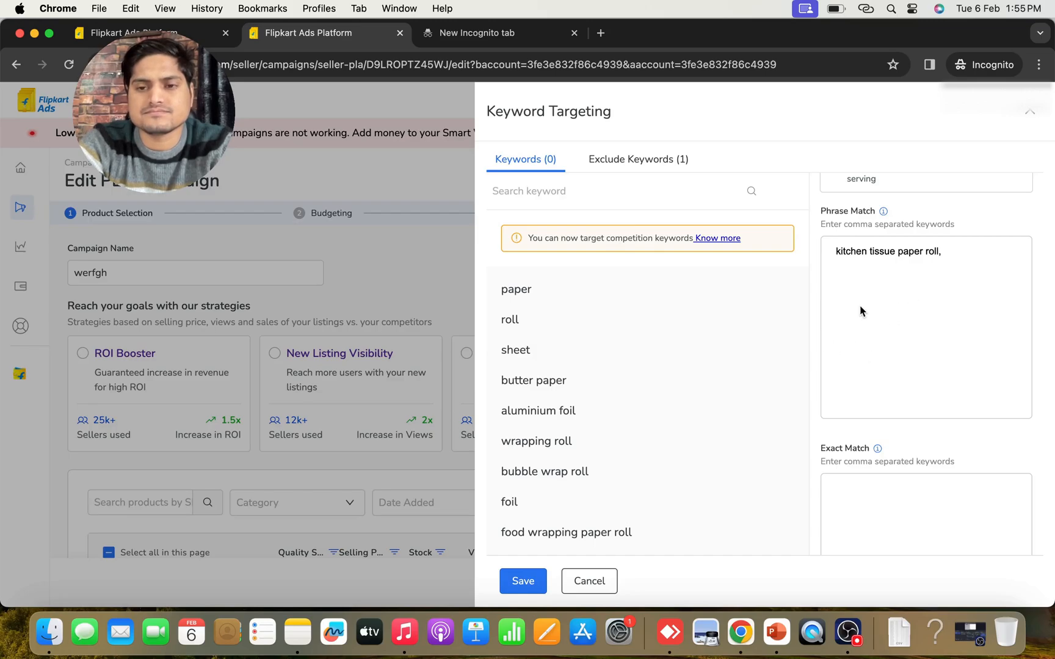
Copy uniwraps paper foil from the query list in the Incognito tab and add it as a phrase-match keyword in the campaign
left_click(477, 40)
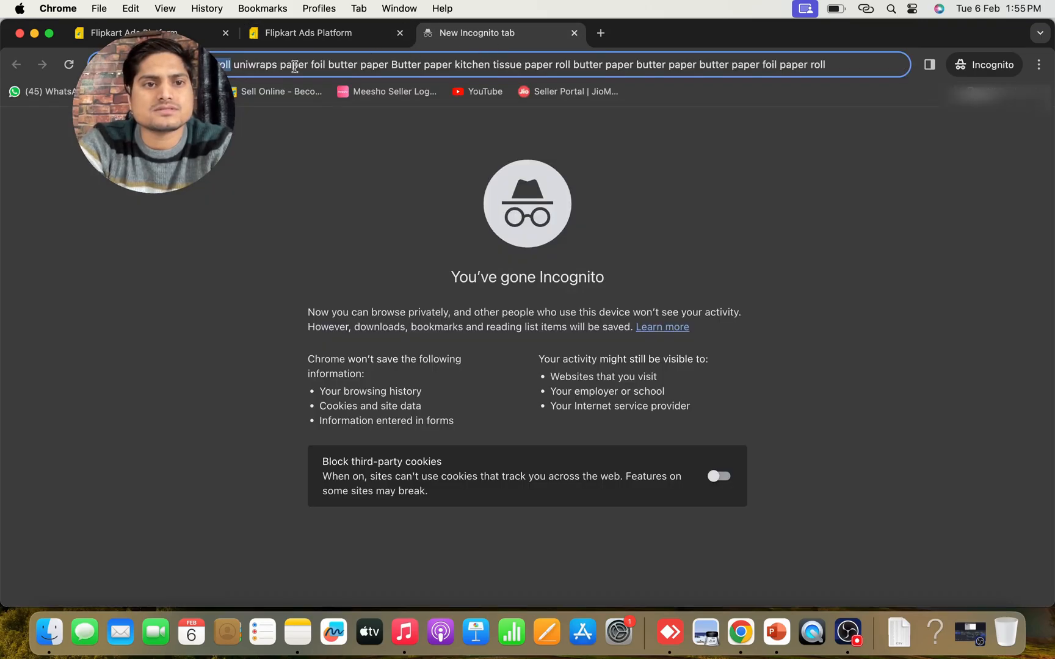
left_click_drag(234, 64, 326, 60)
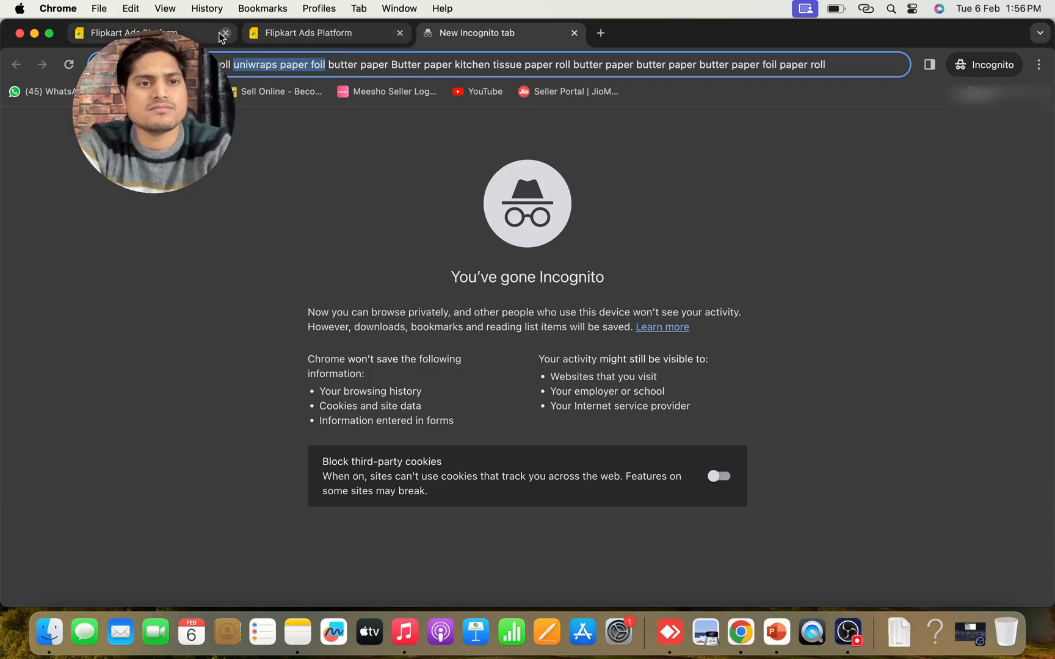
left_click(152, 33)
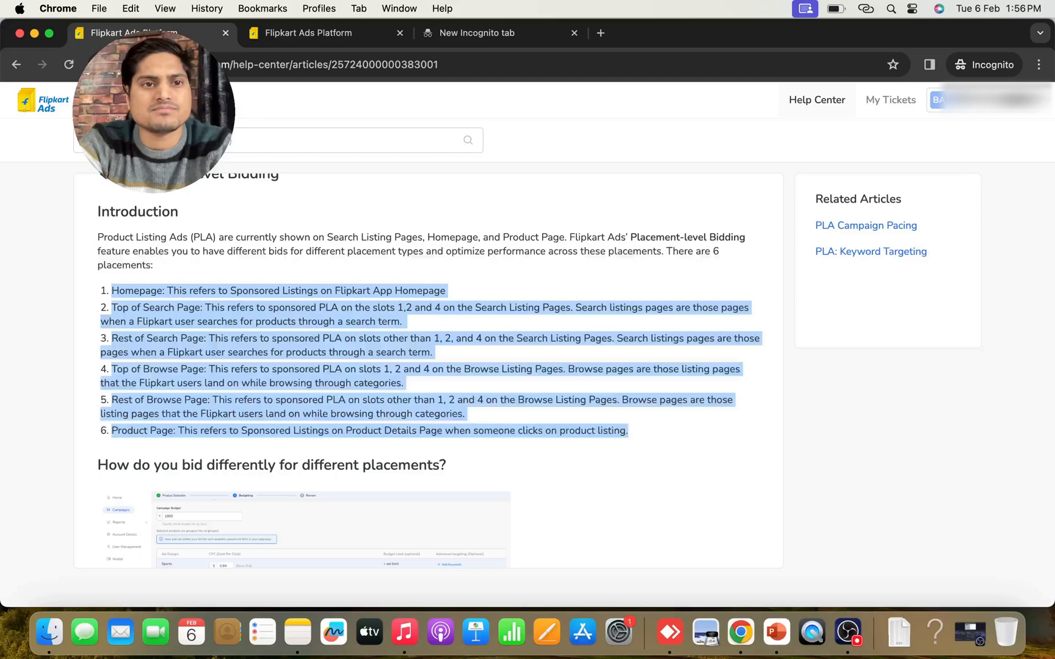
left_click(353, 36)
type("uniwraps paper foil")
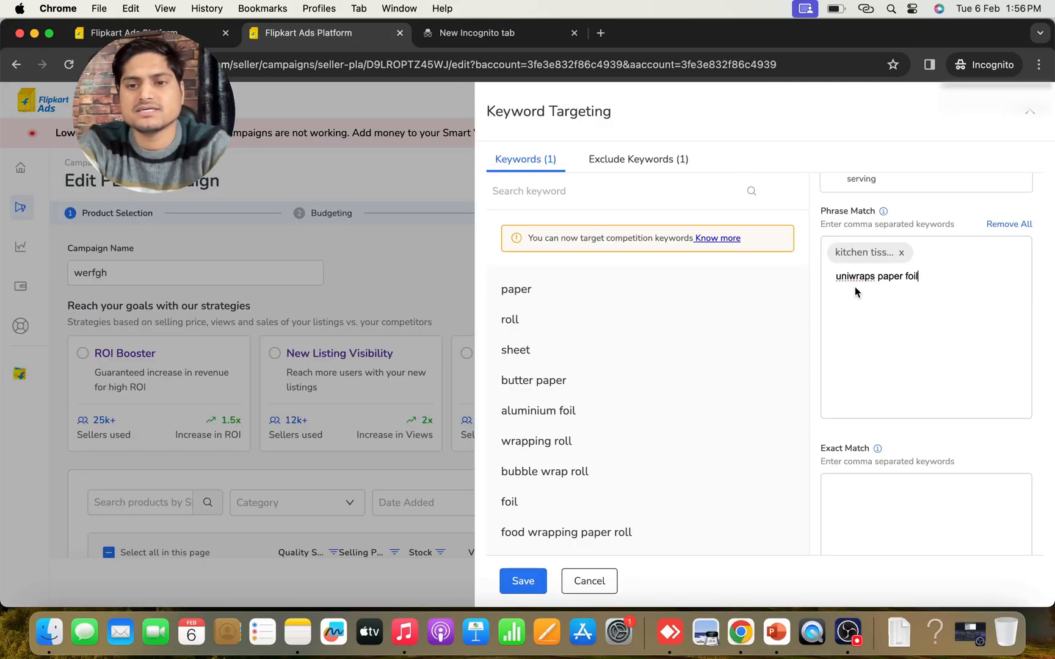
type(",")
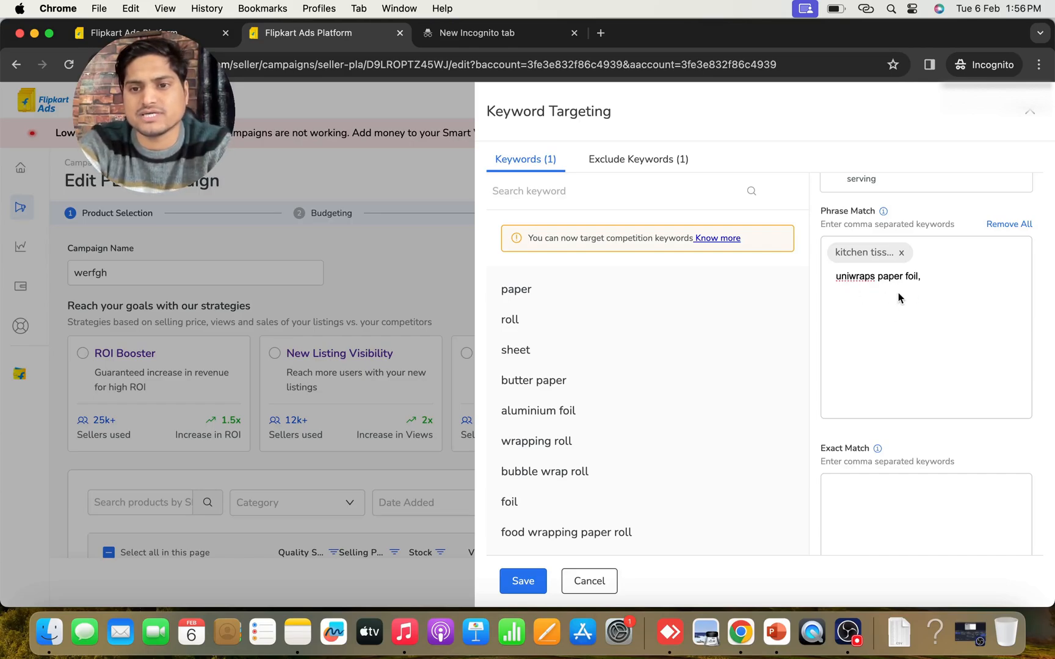
Copy butter paper Butter paper from the query list in the Incognito tab and add it as a phrase-match keyword
left_click(486, 34)
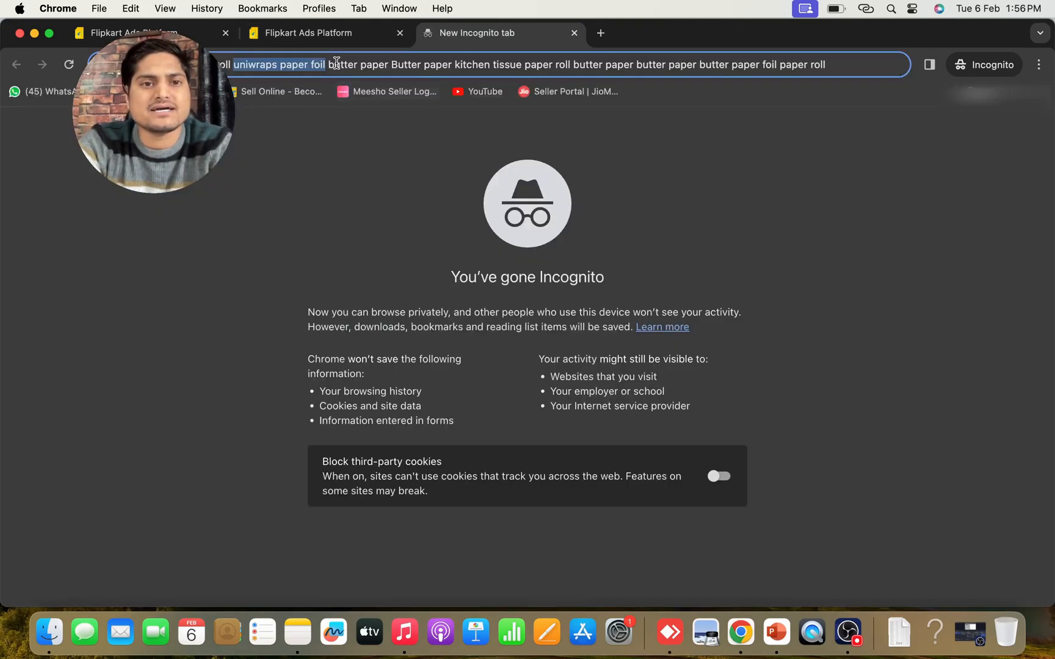
left_click_drag(329, 64, 452, 67)
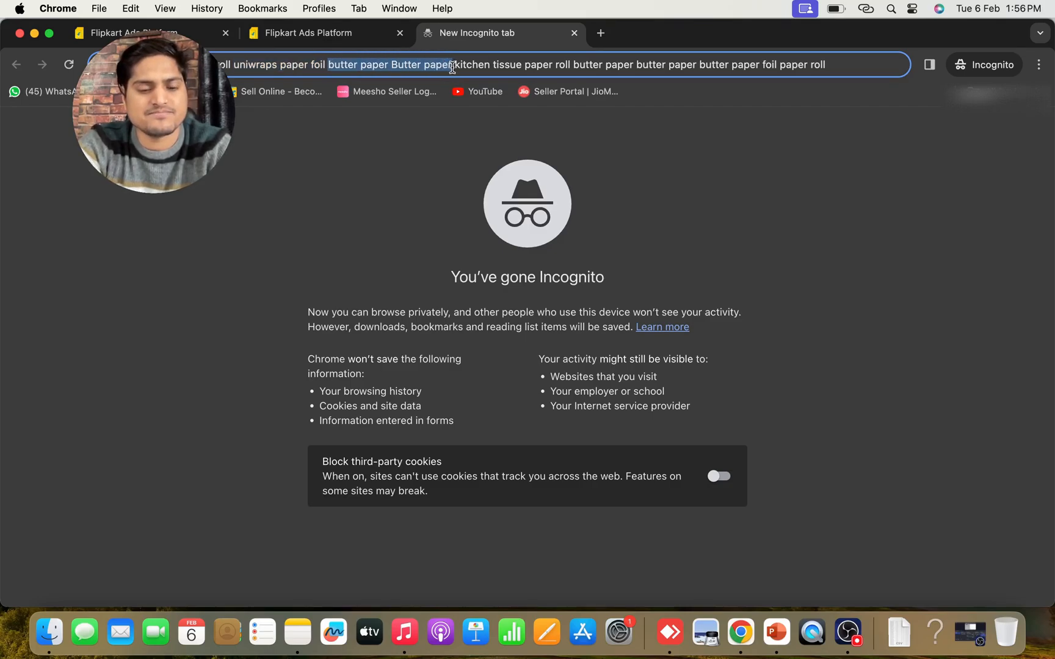
left_click(174, 38)
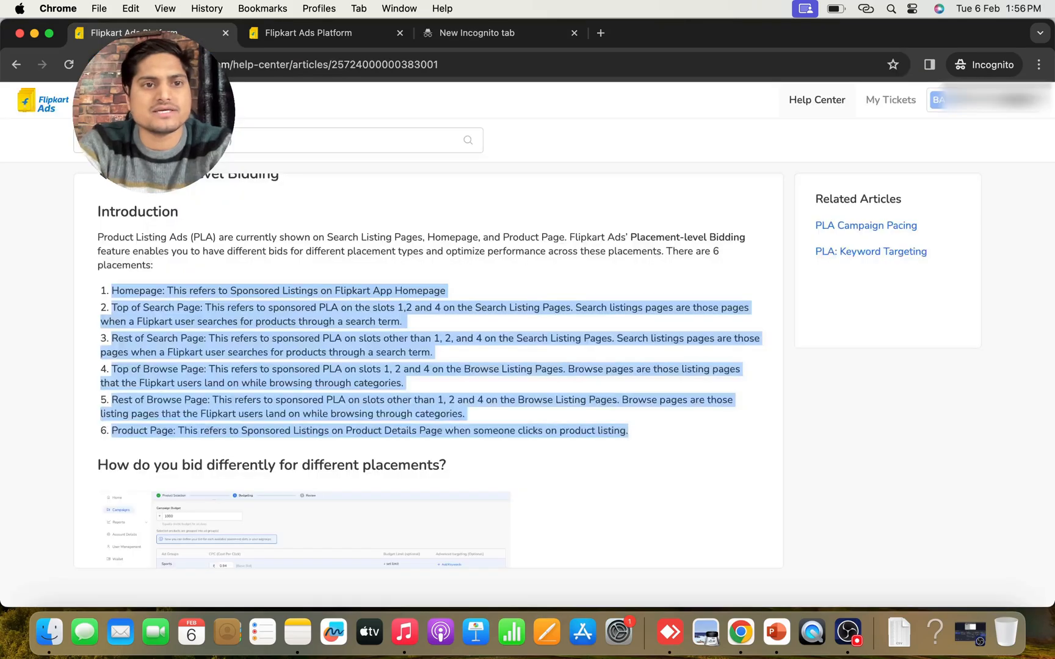
left_click(282, 40)
left_click(826, 281)
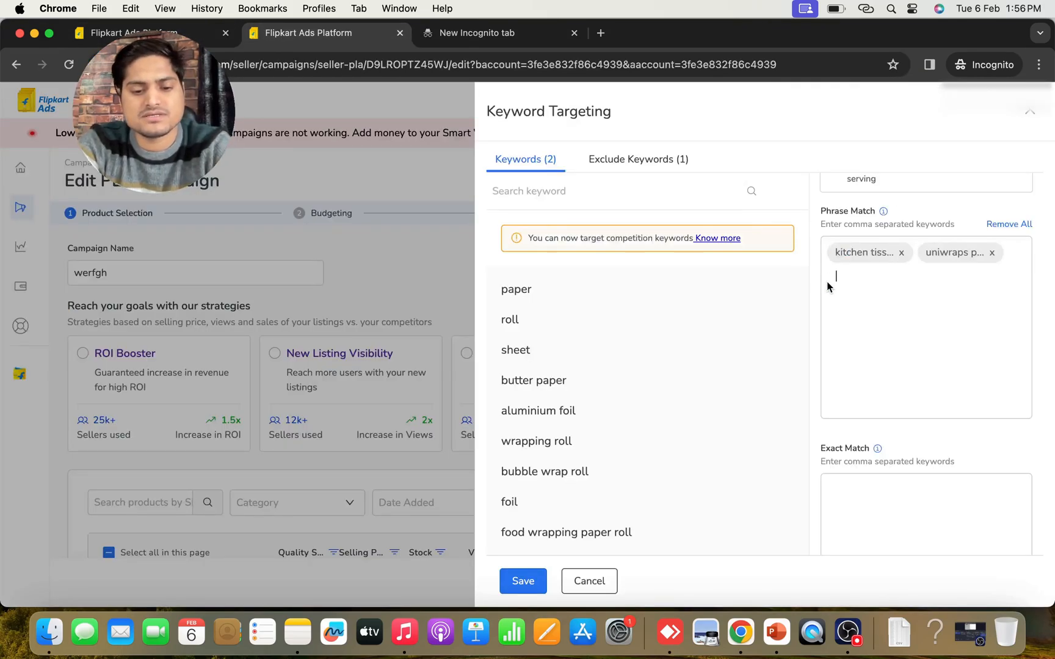
type("butter paper Butter paper,")
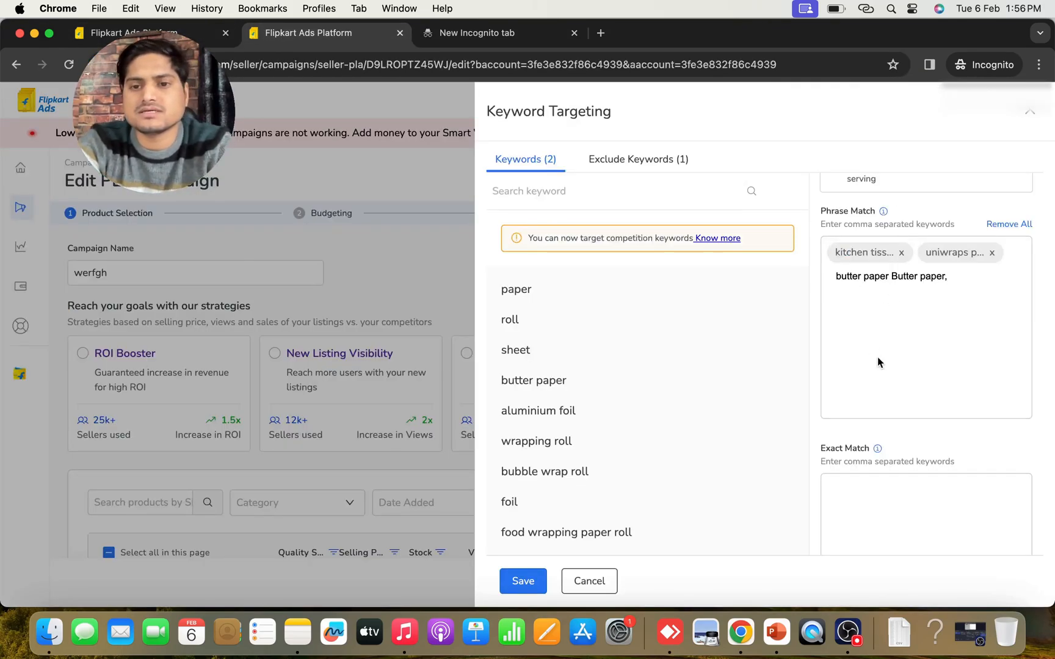
key("Return")
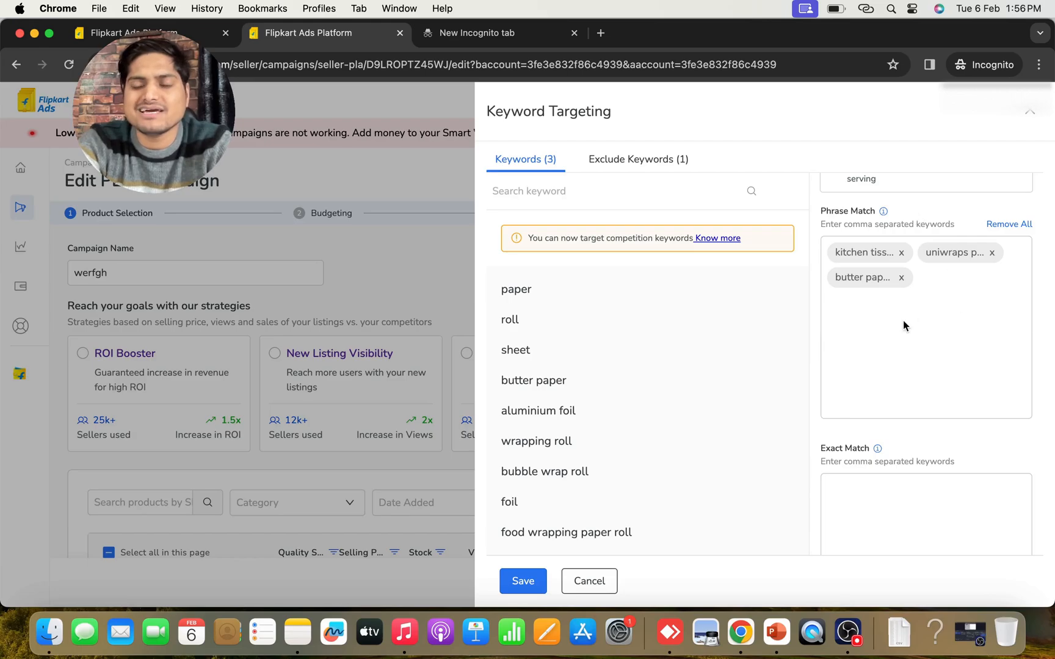
Check the query list in the Incognito tab again, and review the phrase-match and exact-match fields in the keyword targeting
left_click(485, 39)
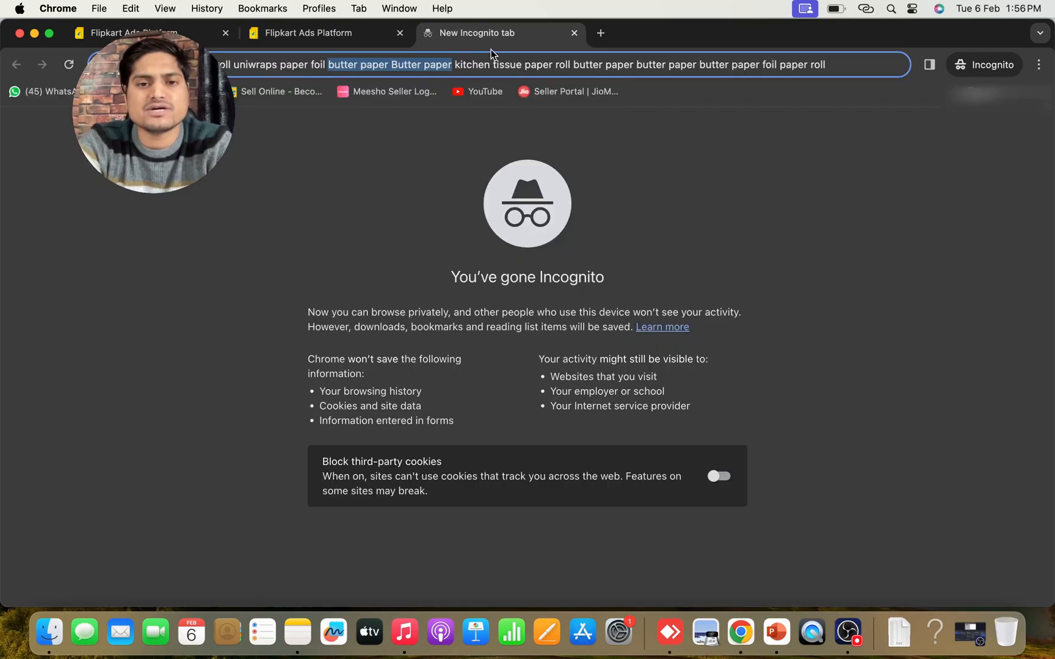
left_click(294, 31)
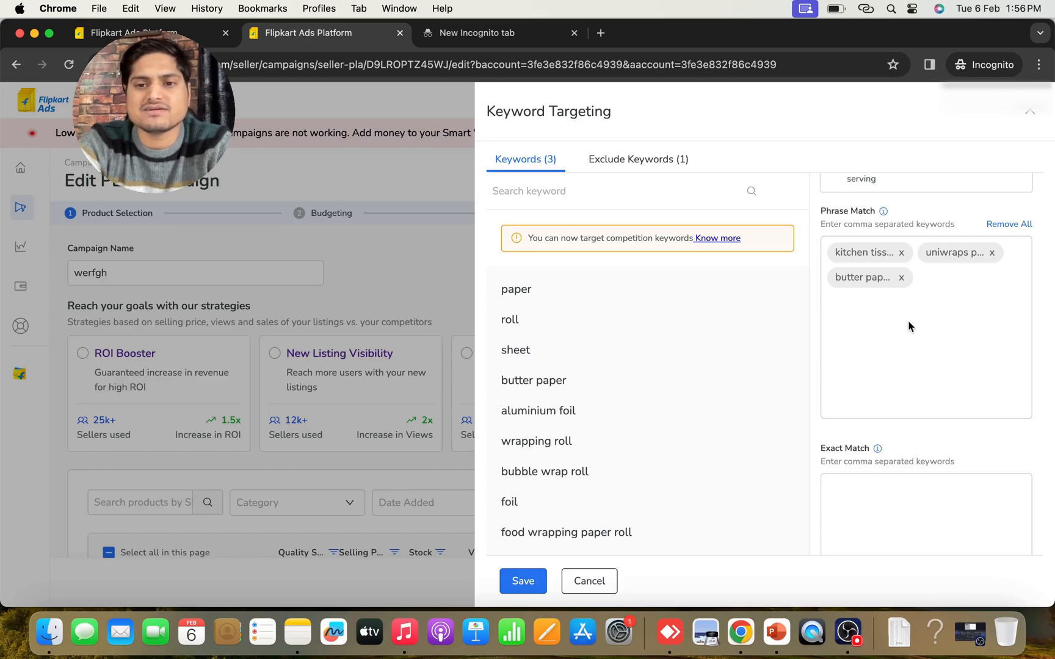
scroll(888, 323, "down", 3)
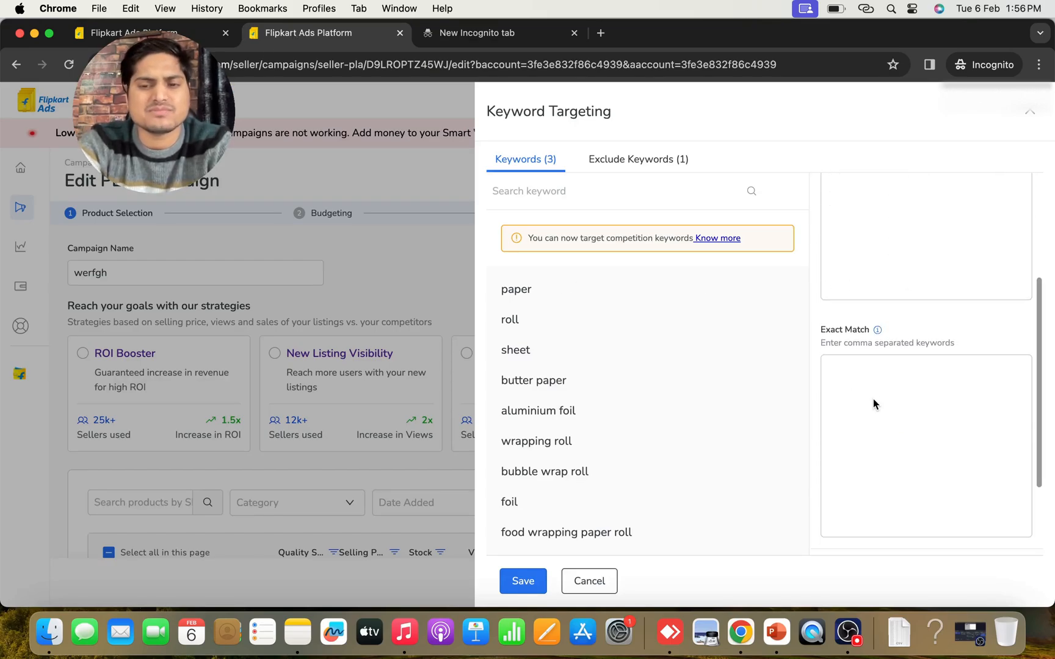
scroll(874, 397, "up", 3)
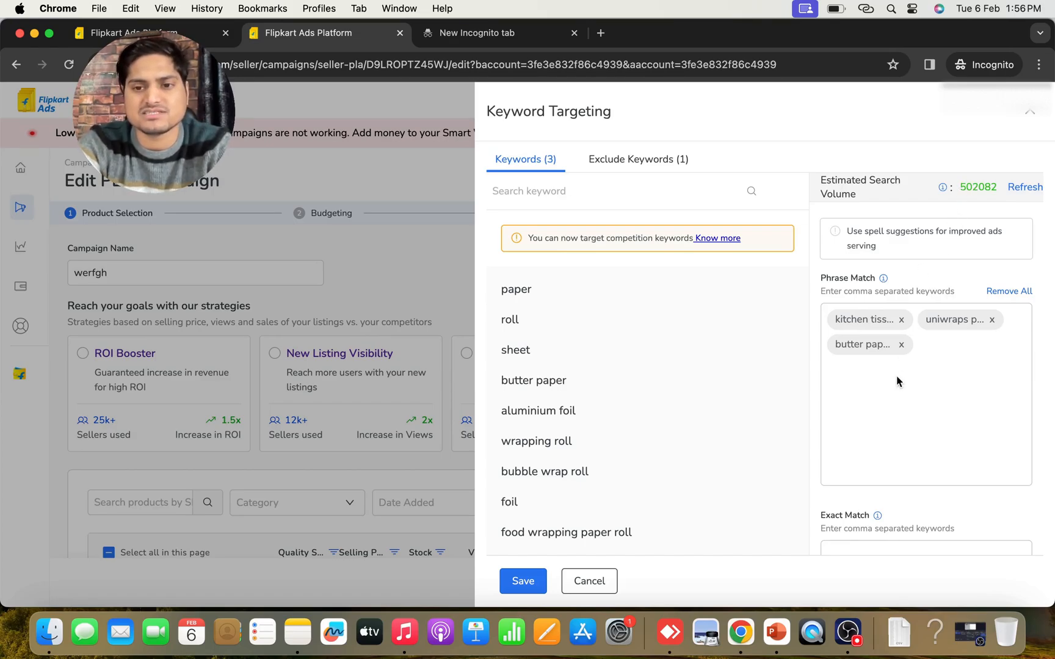
left_click(848, 632)
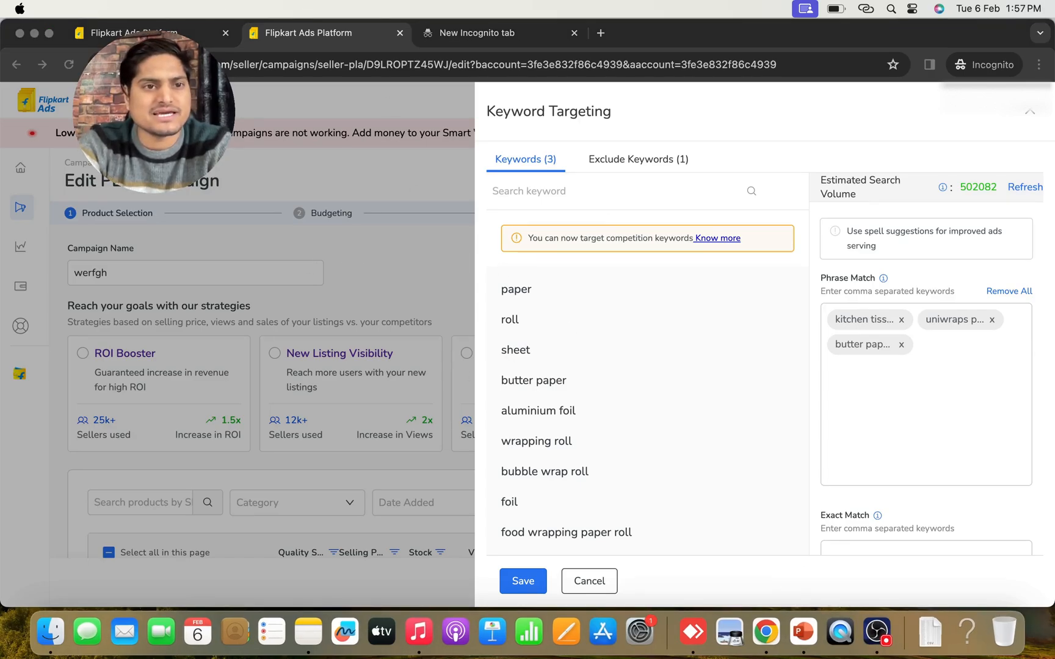
left_click(968, 439)
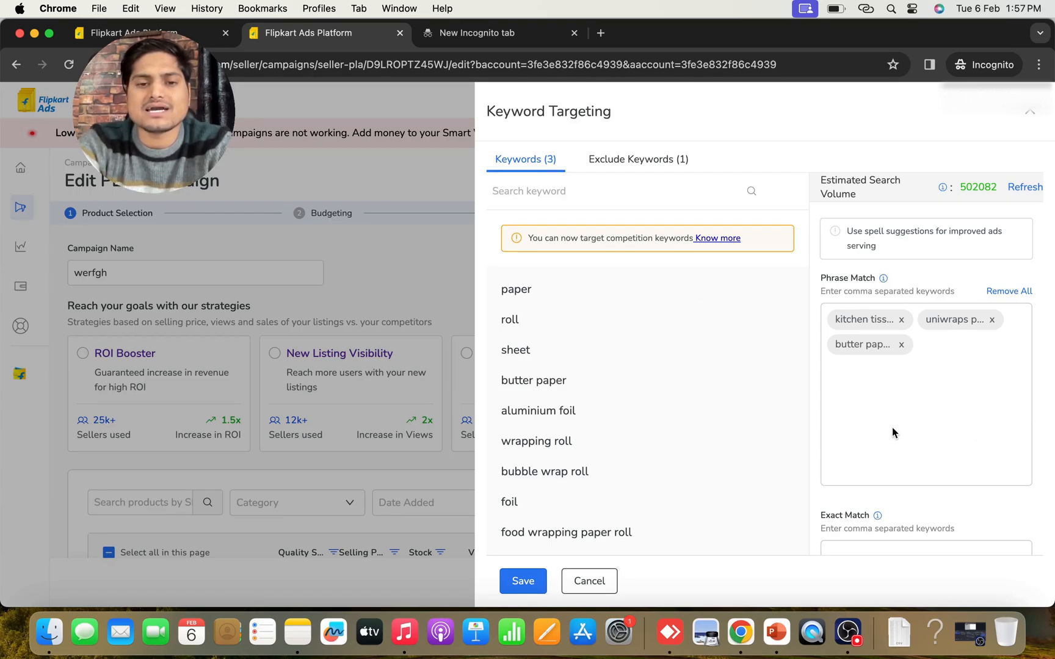
mouse_move(718, 411)
scroll(830, 448, "down", 3)
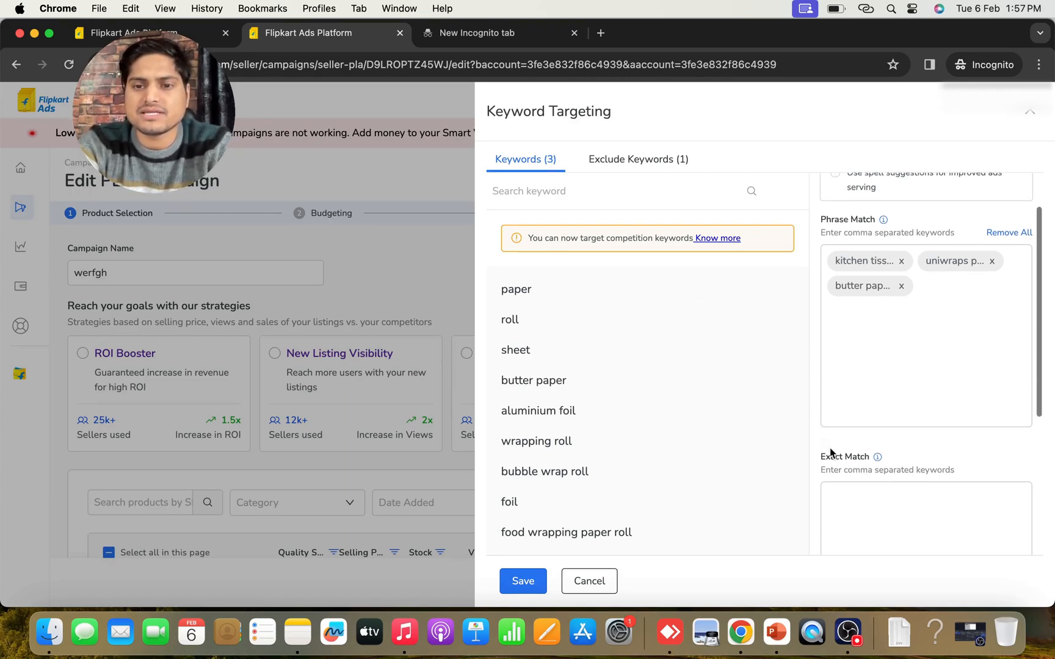
left_click(830, 448)
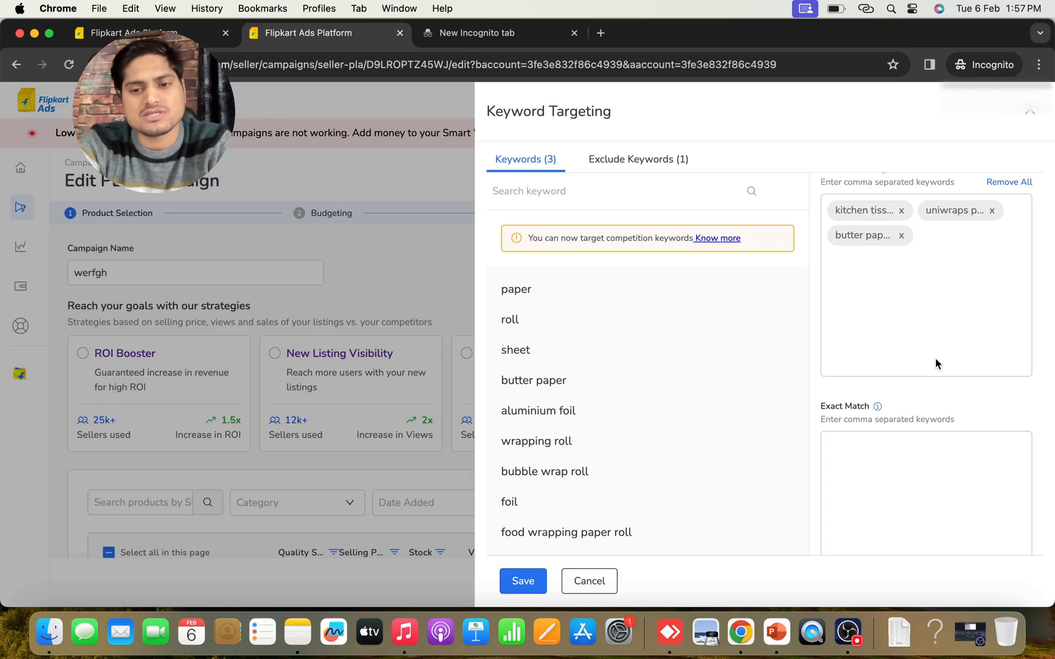
scroll(935, 359, "up", 2)
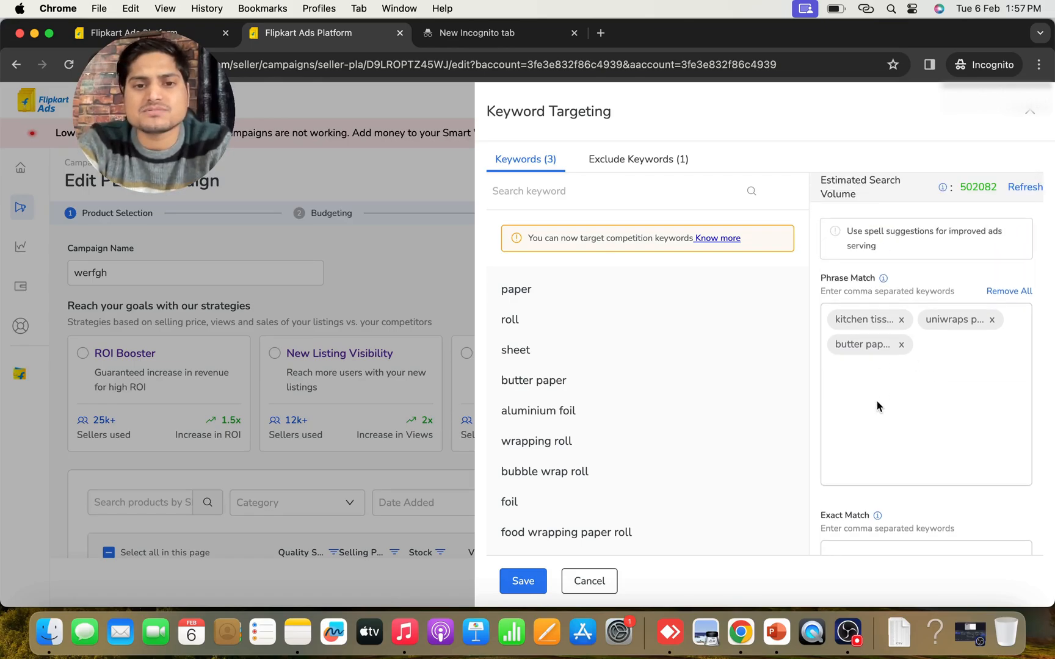
Switch to the Flipkart ads report spreadsheet and examine the two queries with the highest ROI and the Flipkart storefront
left_click(35, 34)
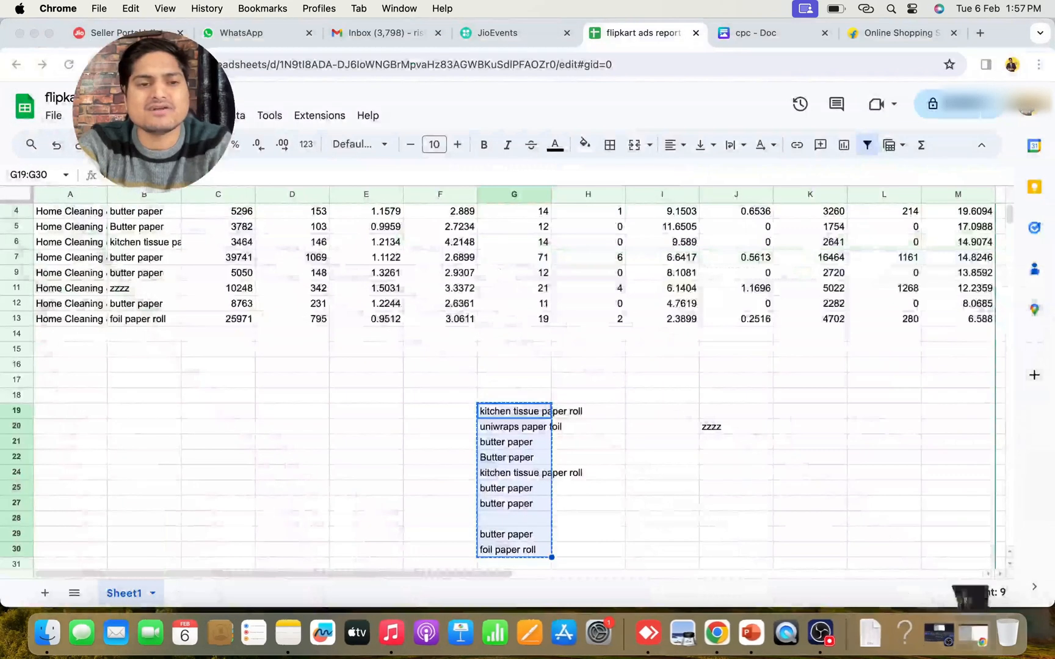
left_click(366, 386)
scroll(366, 387, "up", 2)
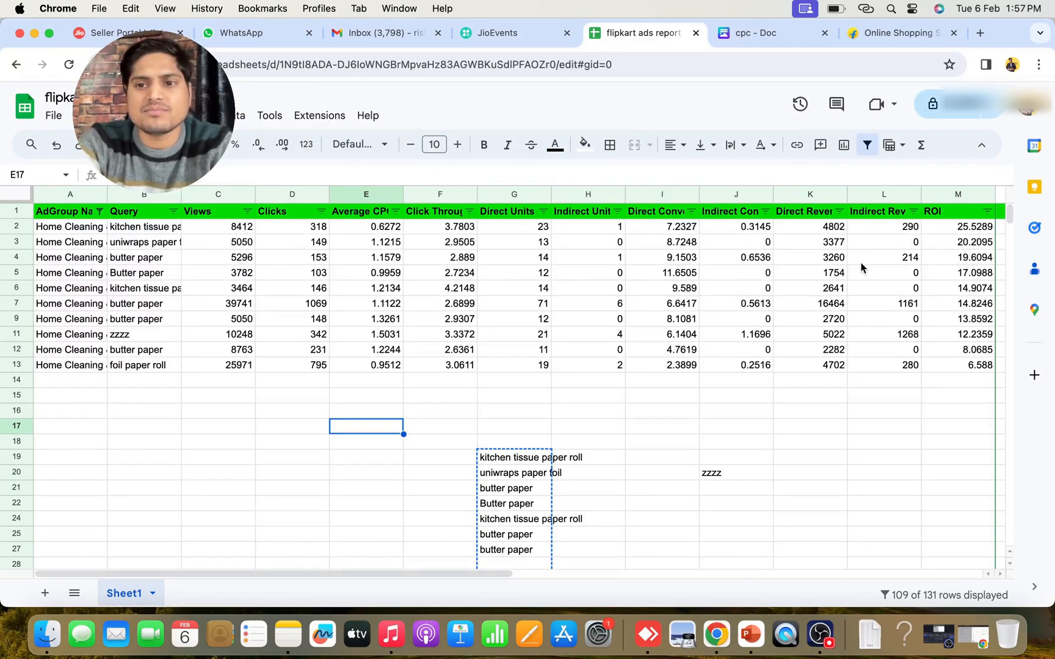
left_click_drag(969, 230, 960, 243)
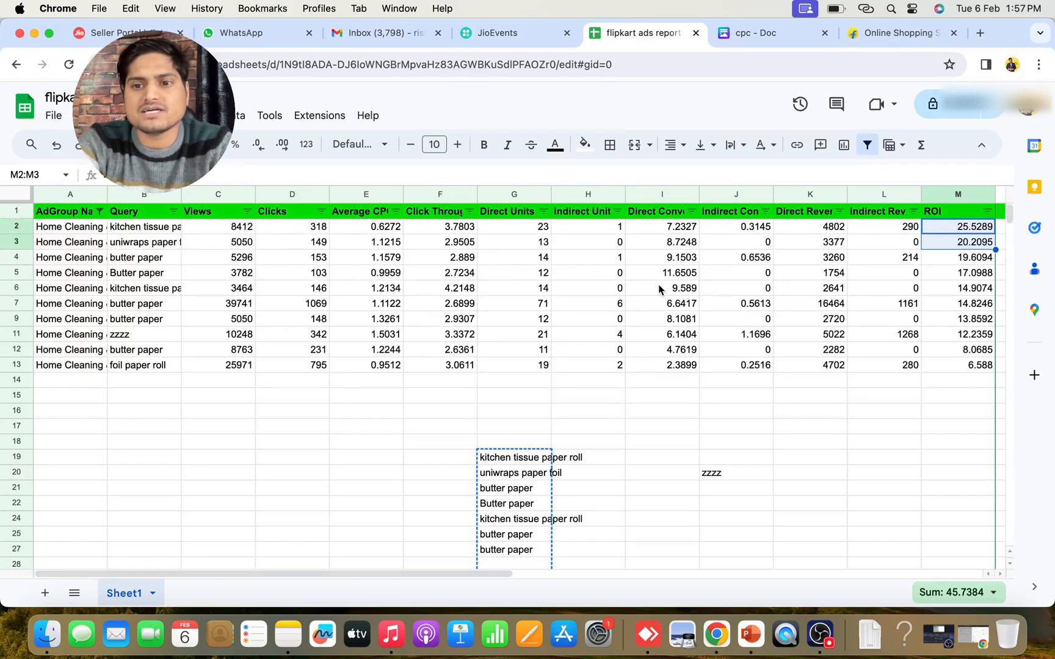
left_click_drag(23, 230, 22, 250)
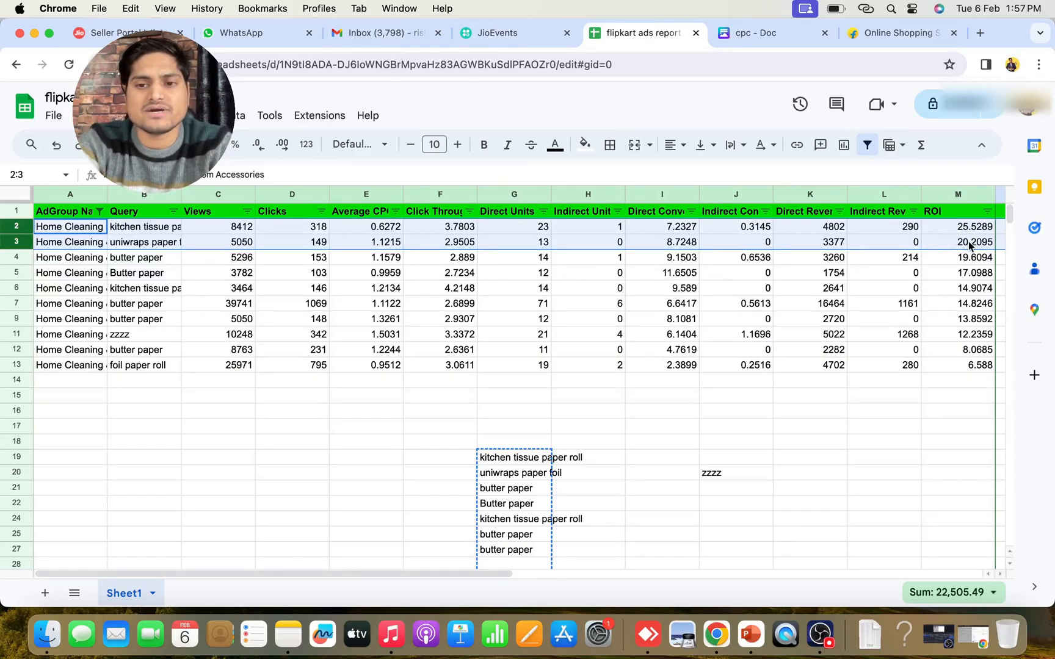
left_click(133, 229)
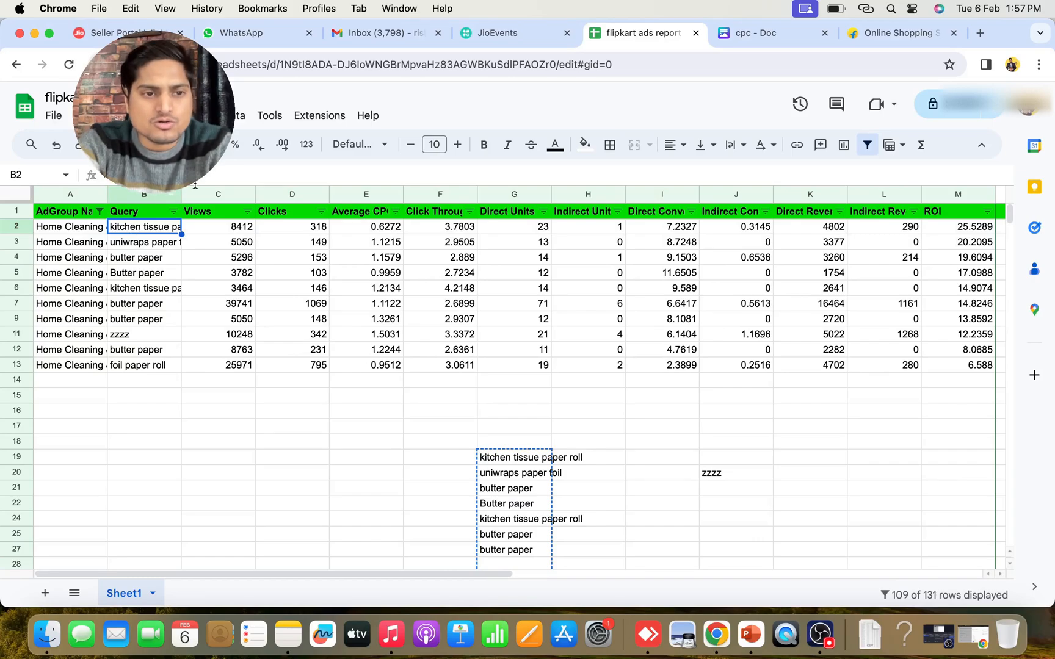
left_click(139, 246)
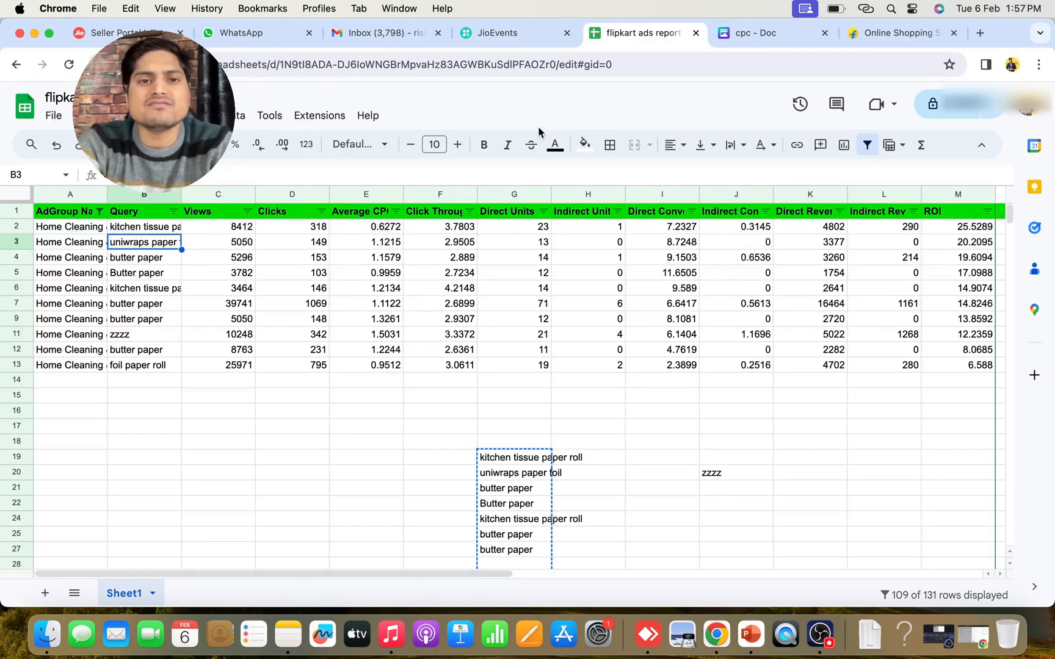
left_click(887, 36)
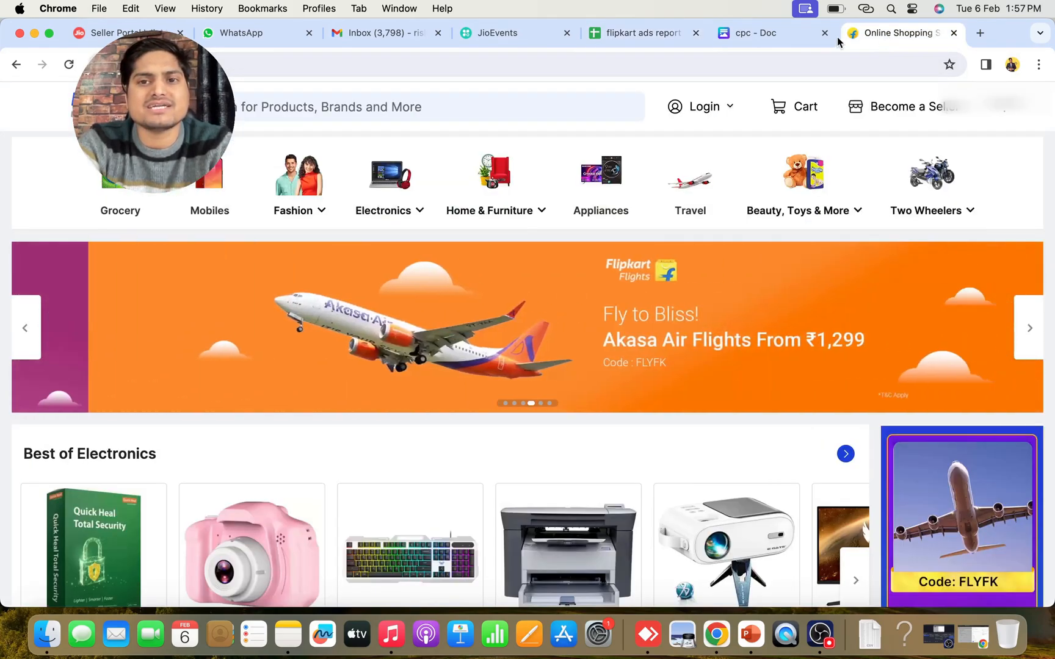
left_click(675, 32)
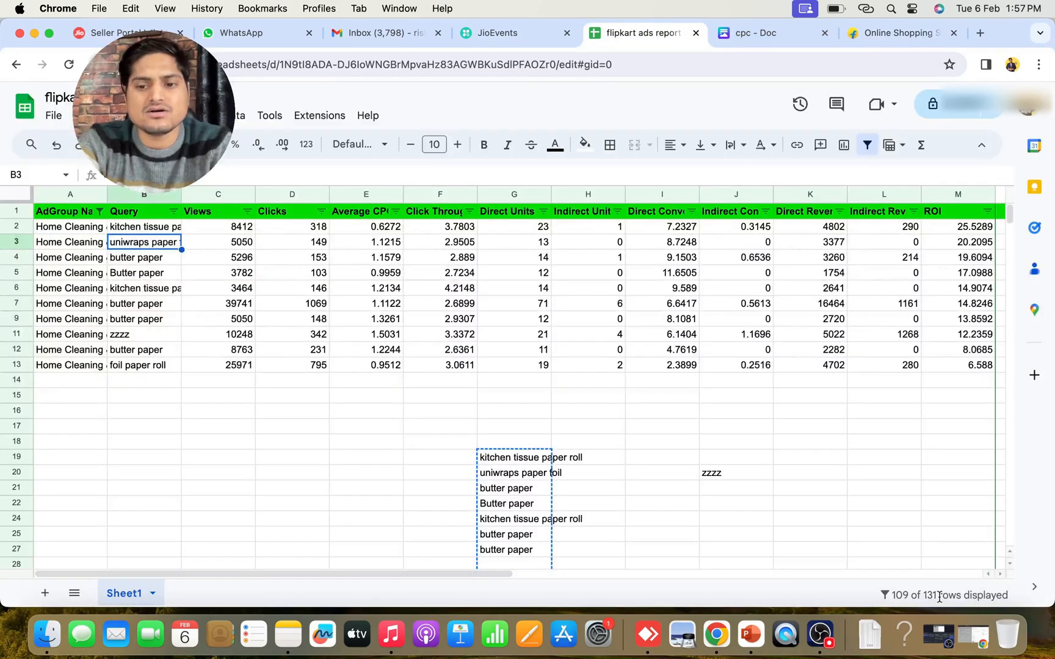
Return to the Flipkart Ads keyword targeting and review the phrase-match, exact-match and excluded keywords and the CSV upload option
left_click(974, 646)
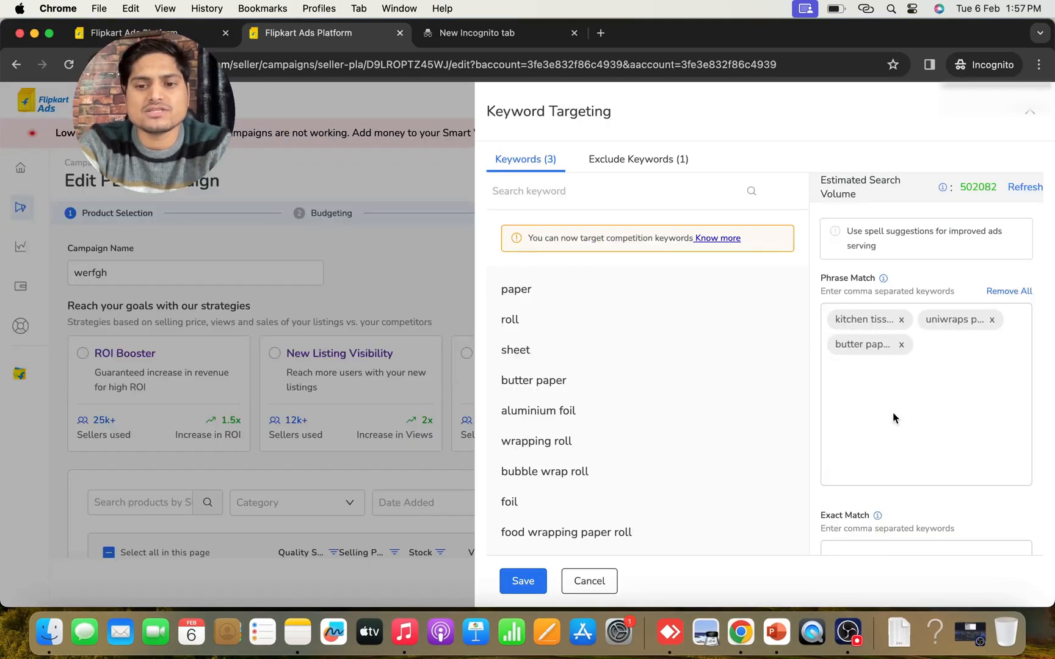
scroll(892, 418, "down", 3)
left_click(859, 461)
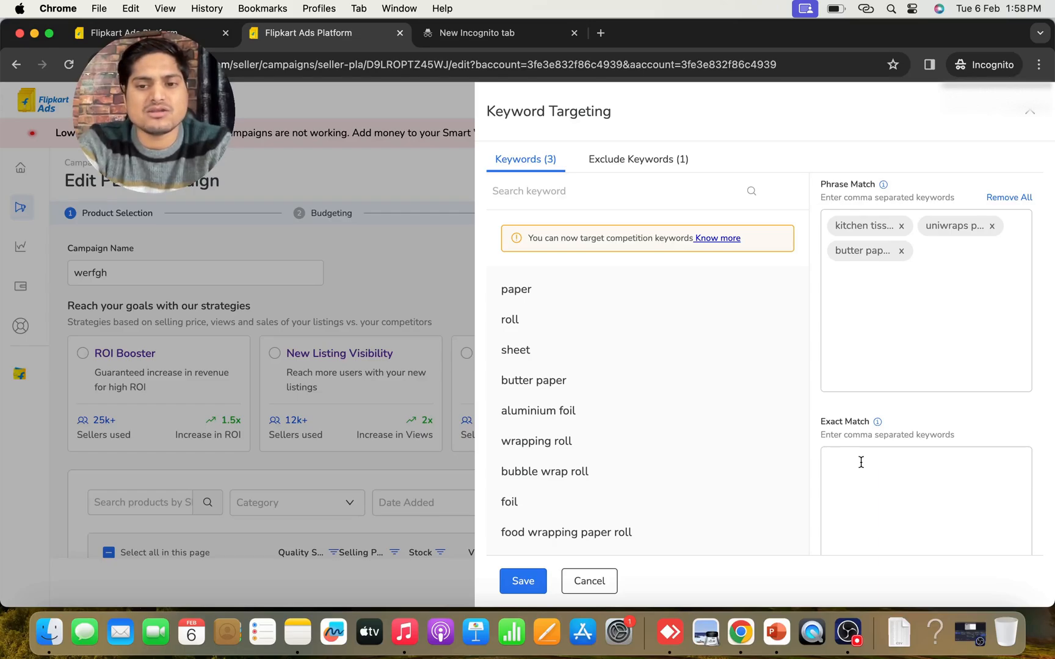
scroll(860, 464, "up", 3)
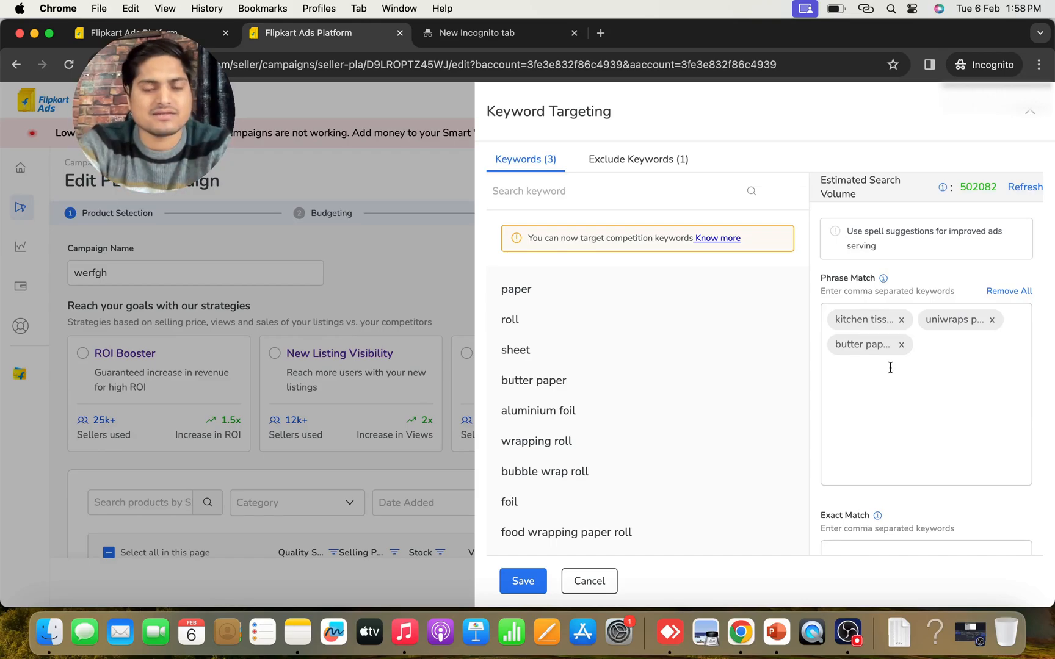
mouse_move(785, 306)
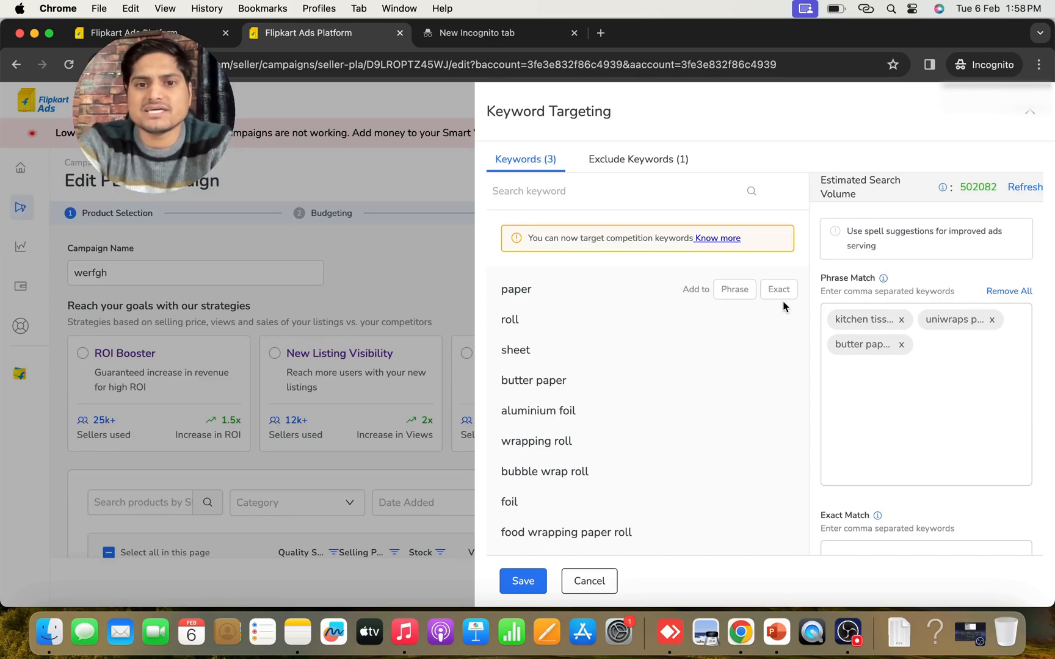
left_click(619, 169)
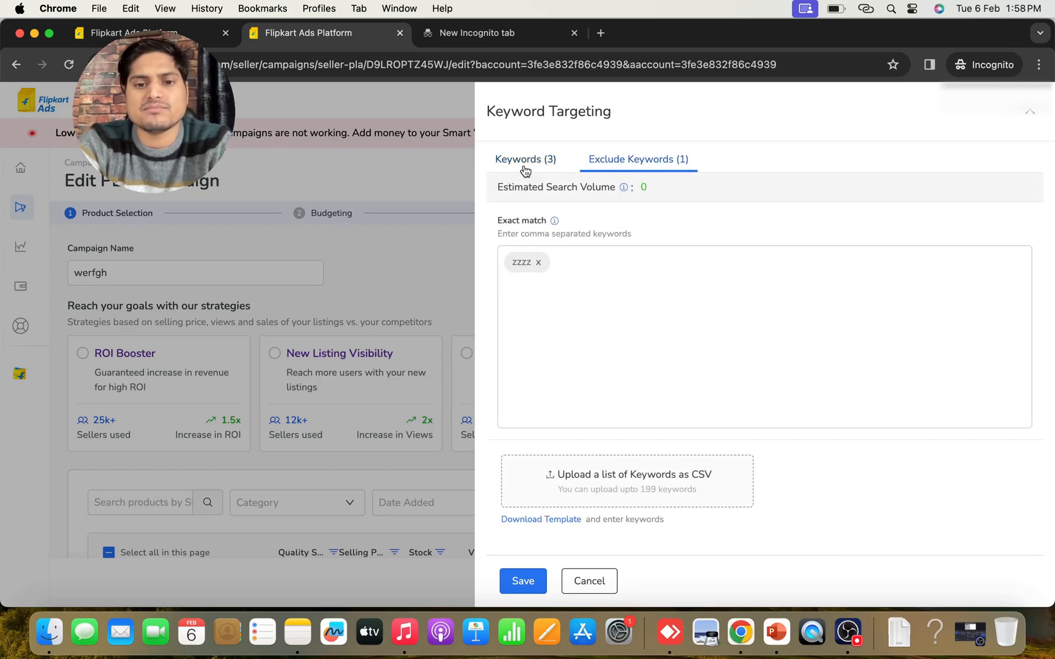
left_click(524, 164)
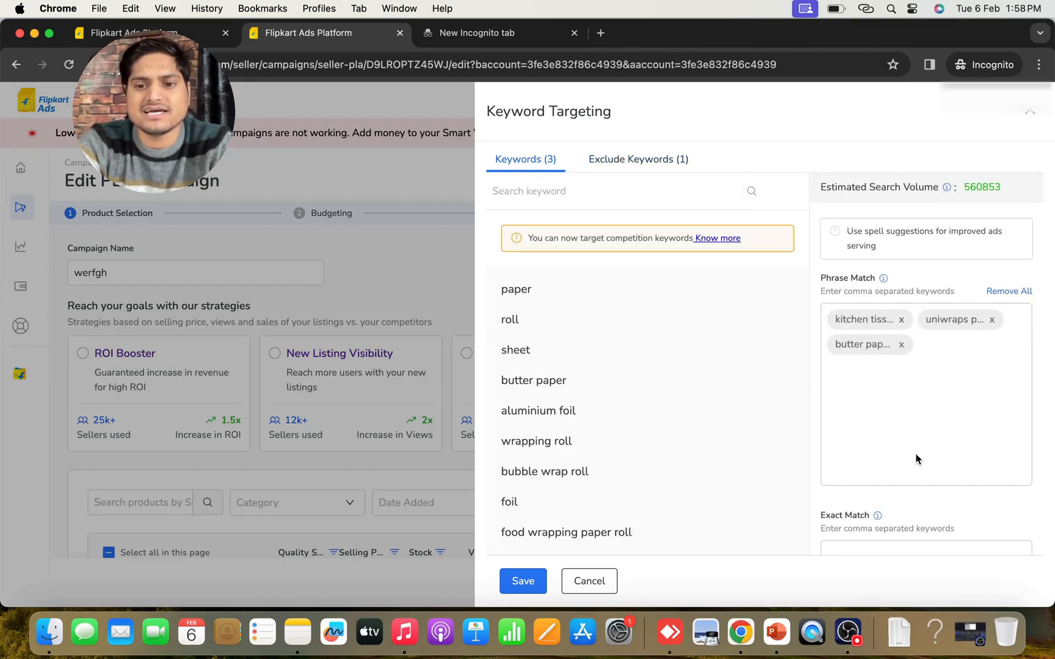
scroll(916, 522, "down", 5)
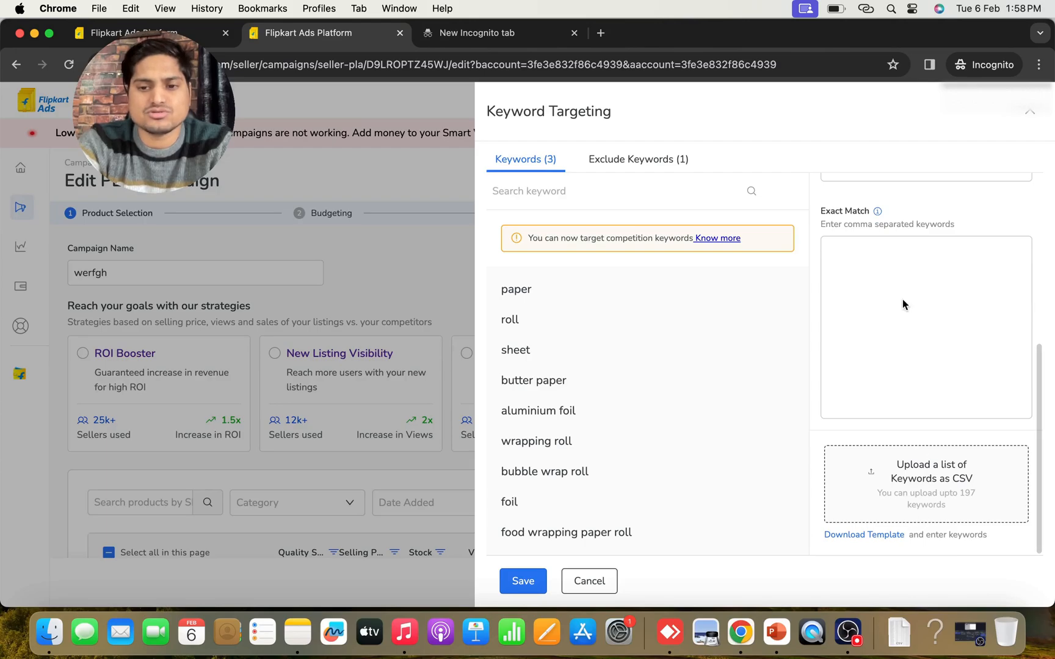
Switch to the Flipkart ads report spreadsheet, examine the queries in B2:B13, and return to the Flipkart Ads keyword targeting
left_click(35, 33)
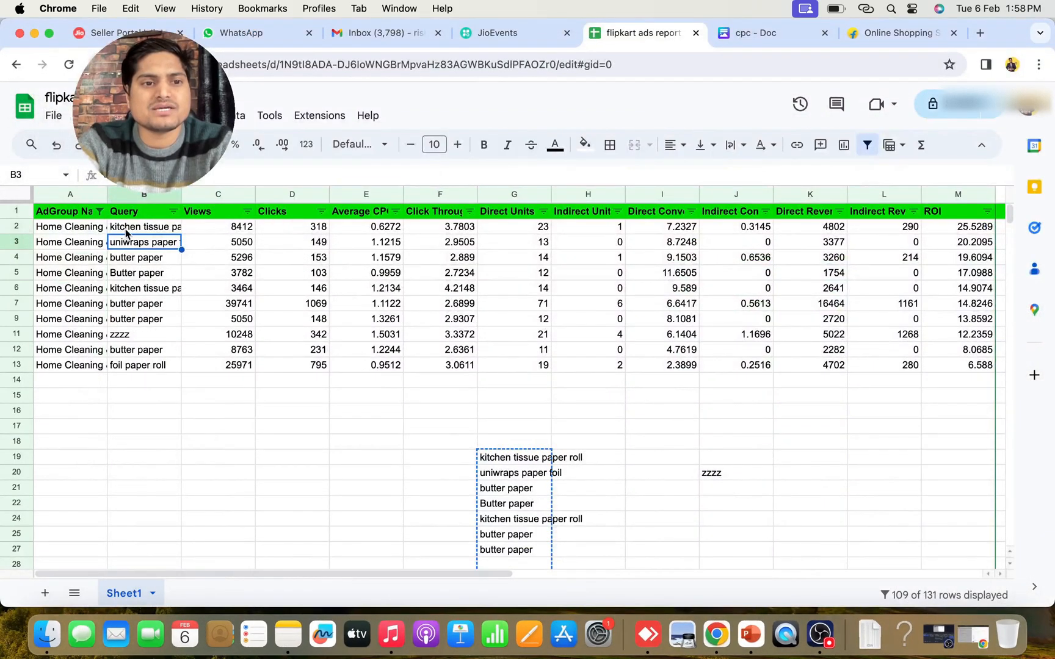
left_click_drag(122, 227, 133, 368)
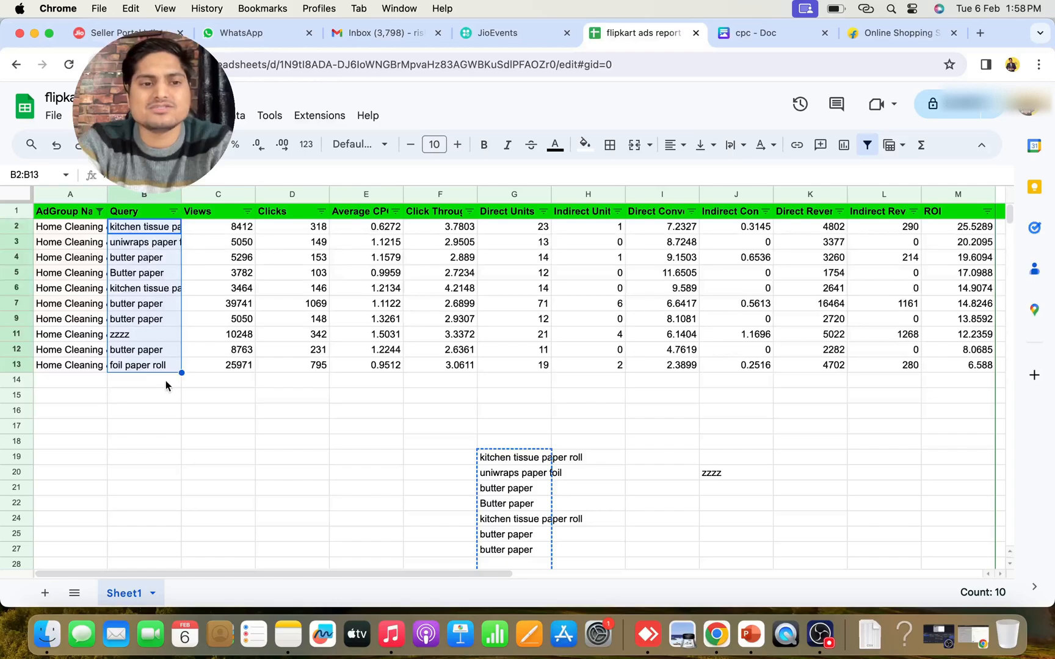
left_click(966, 635)
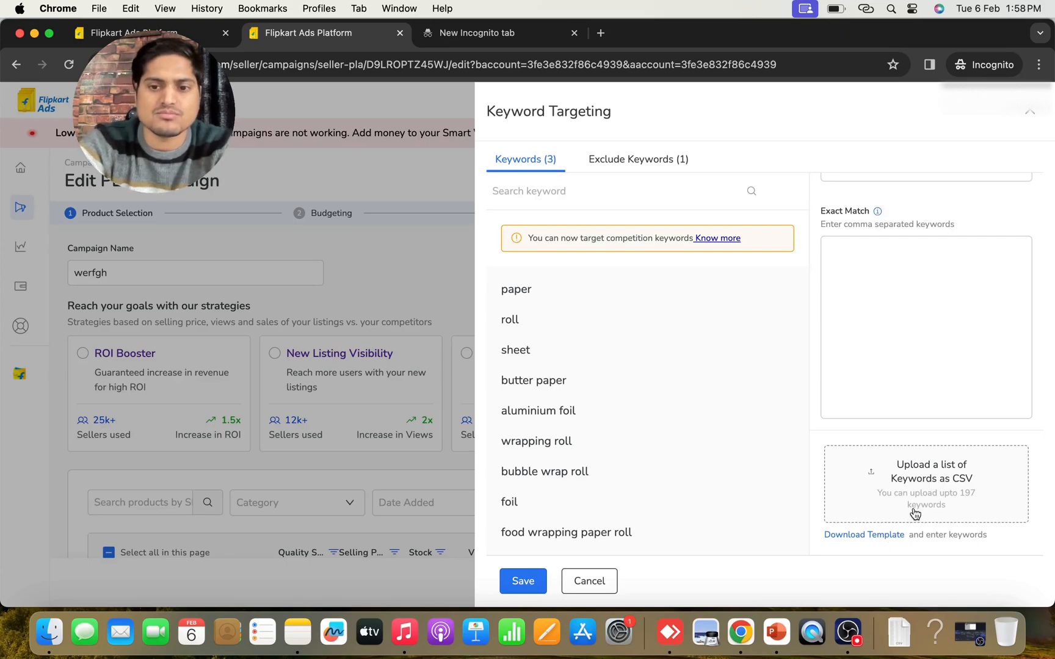
Check the prompt about targeting competition keywords, dismiss it, and read the matching notice in the keyword targeting
left_click(522, 580)
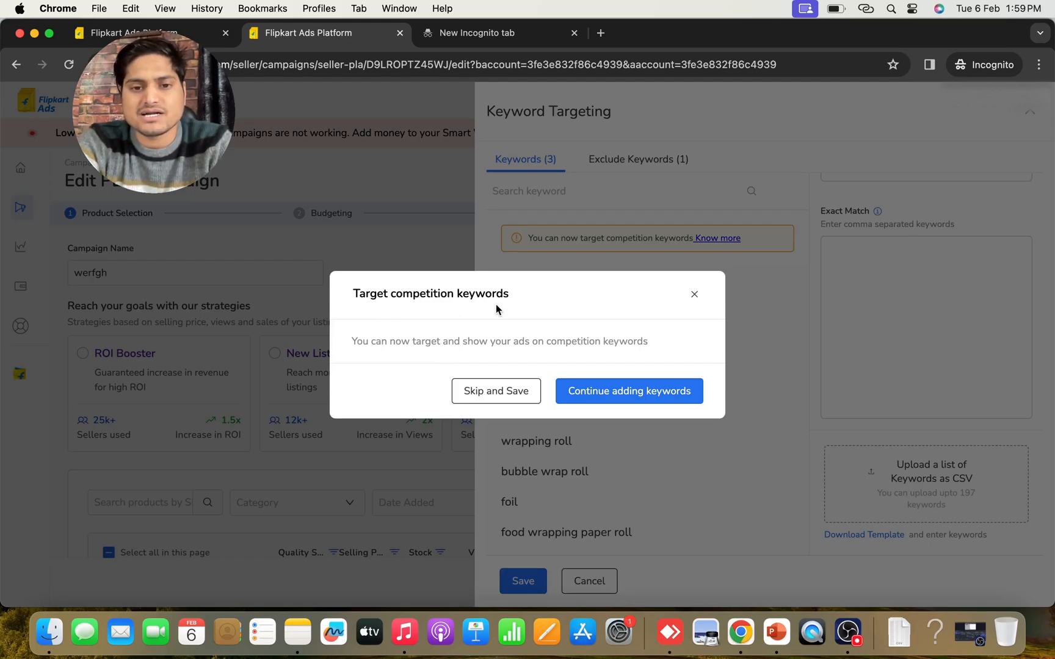
left_click(695, 297)
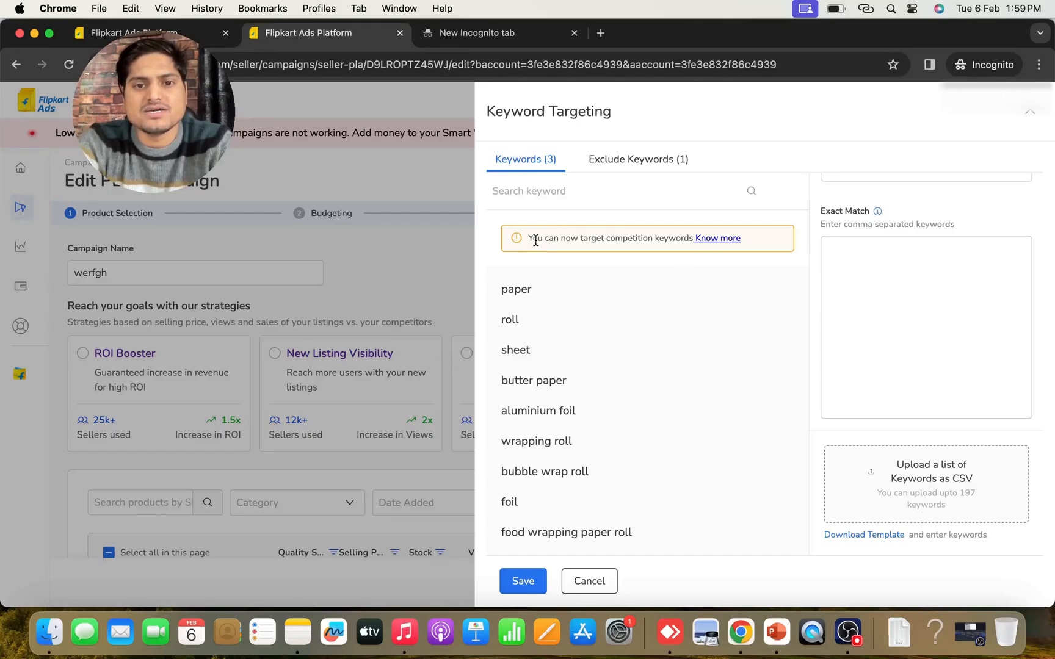
left_click_drag(527, 237, 683, 244)
mouse_move(687, 284)
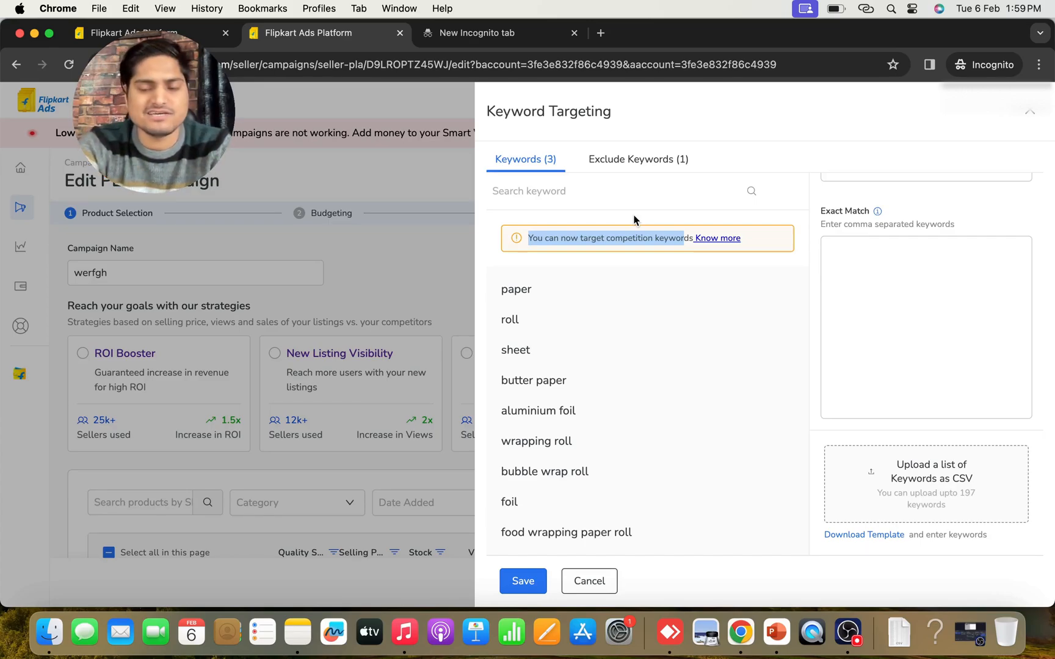
scroll(928, 365, "up", 3)
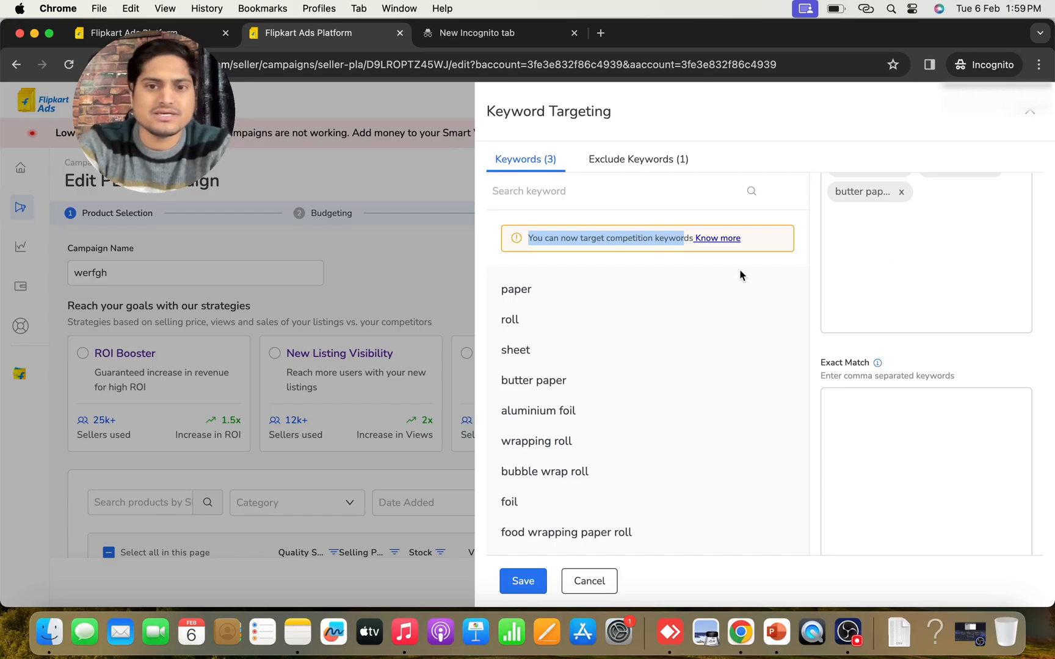
Save the ad group's keyword targeting, skipping the competition keywords
left_click(524, 581)
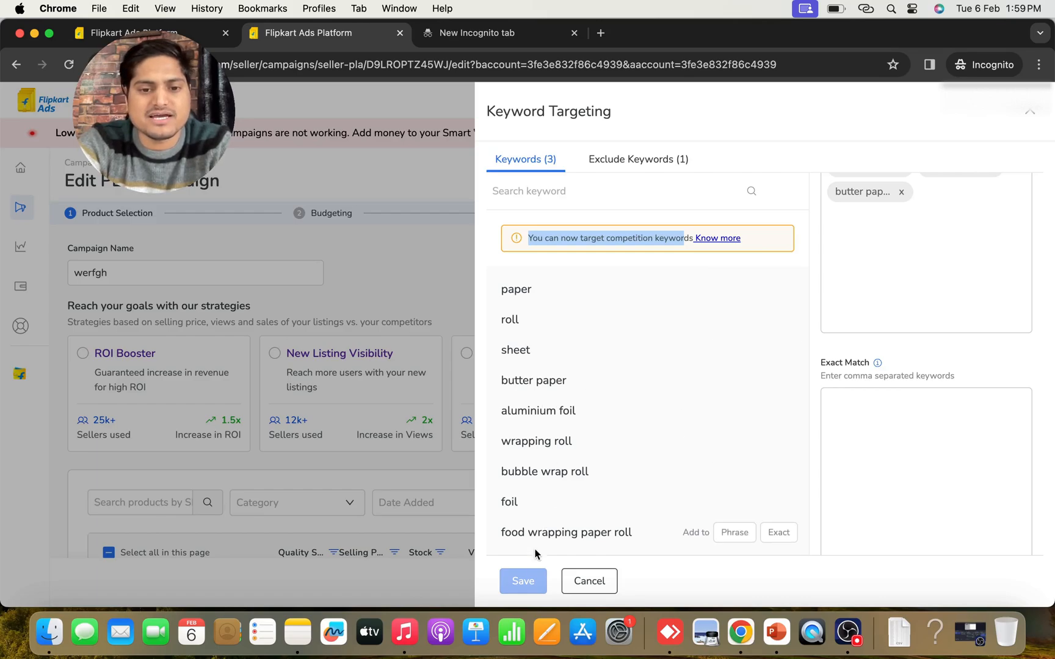
left_click(524, 583)
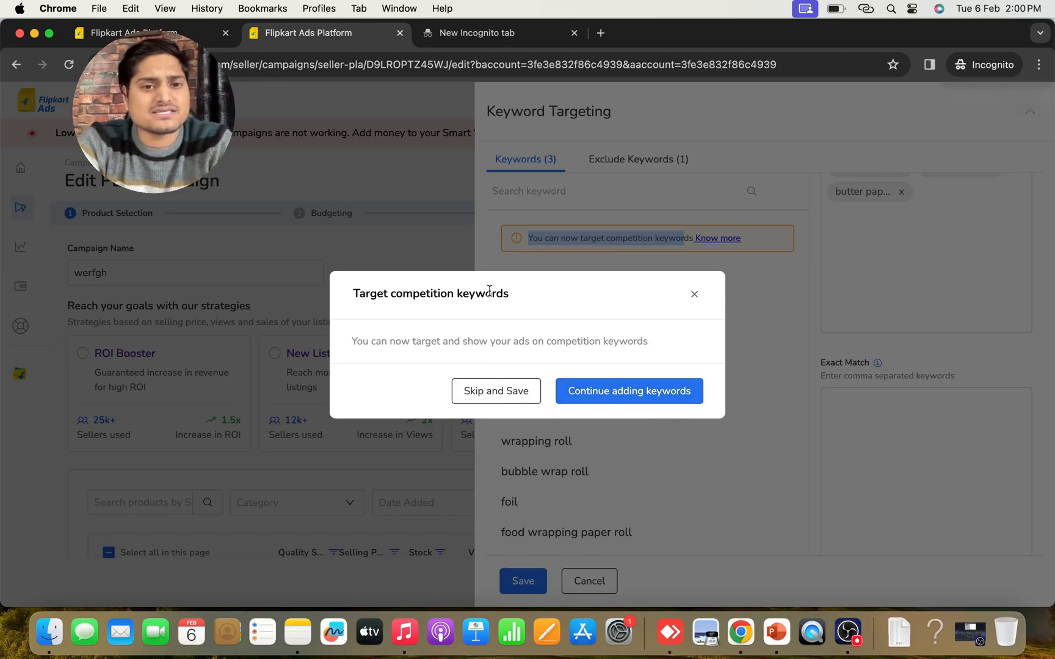
left_click(488, 390)
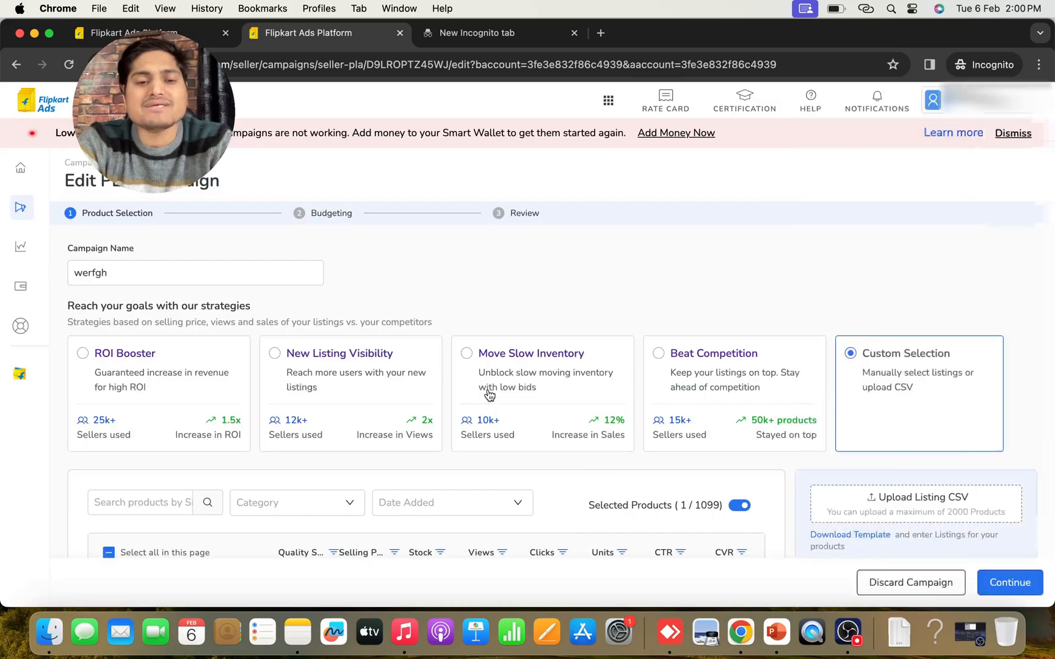
Continue from product selection to budgeting and check the keyword targeting of the Home Cleaning & Bathroom Accessories ad group
scroll(582, 483, "down", 5)
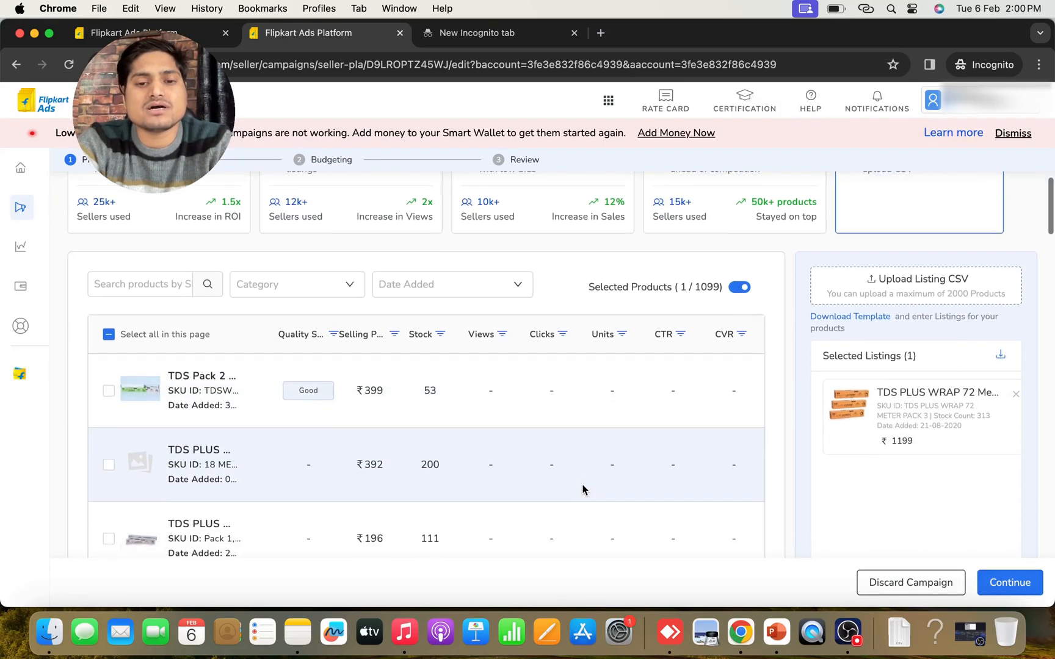
scroll(781, 449, "up", 5)
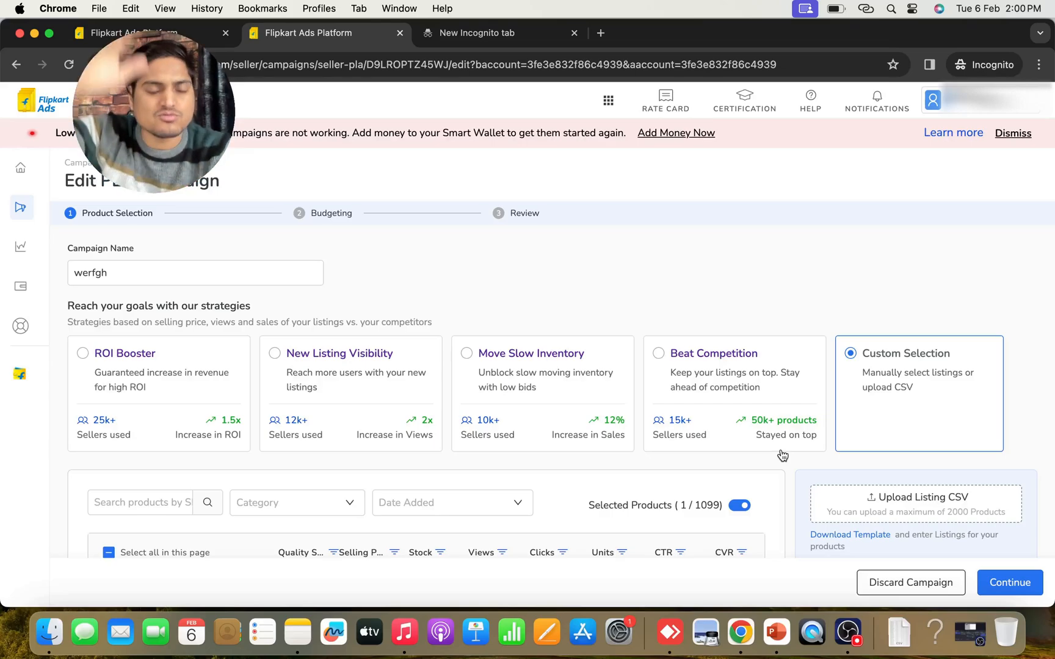
scroll(850, 452, "down", 5)
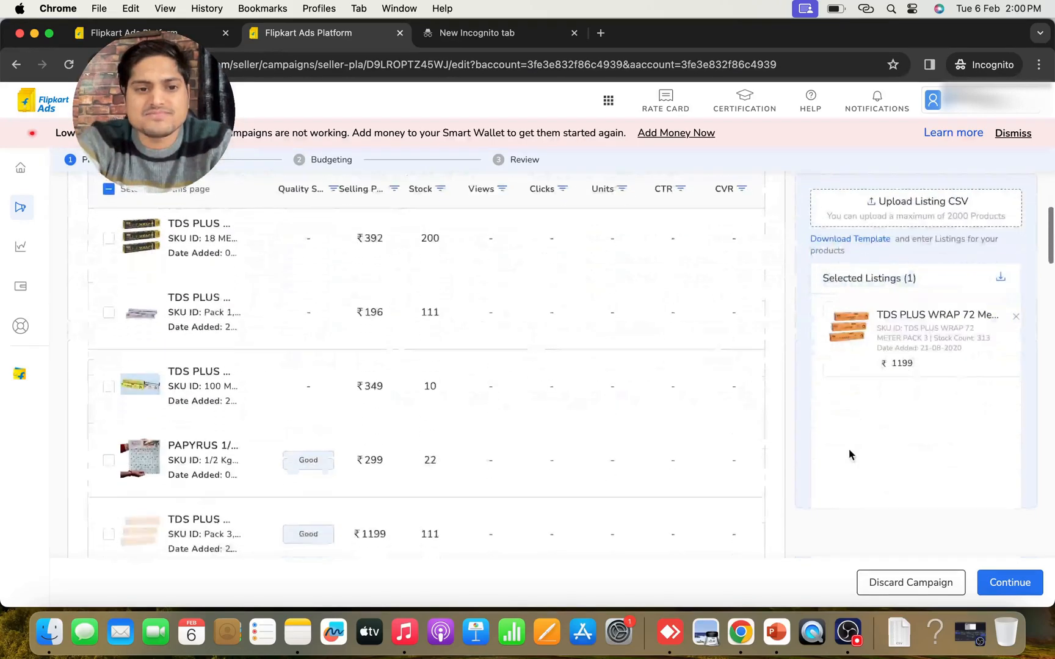
scroll(849, 454, "down", 5)
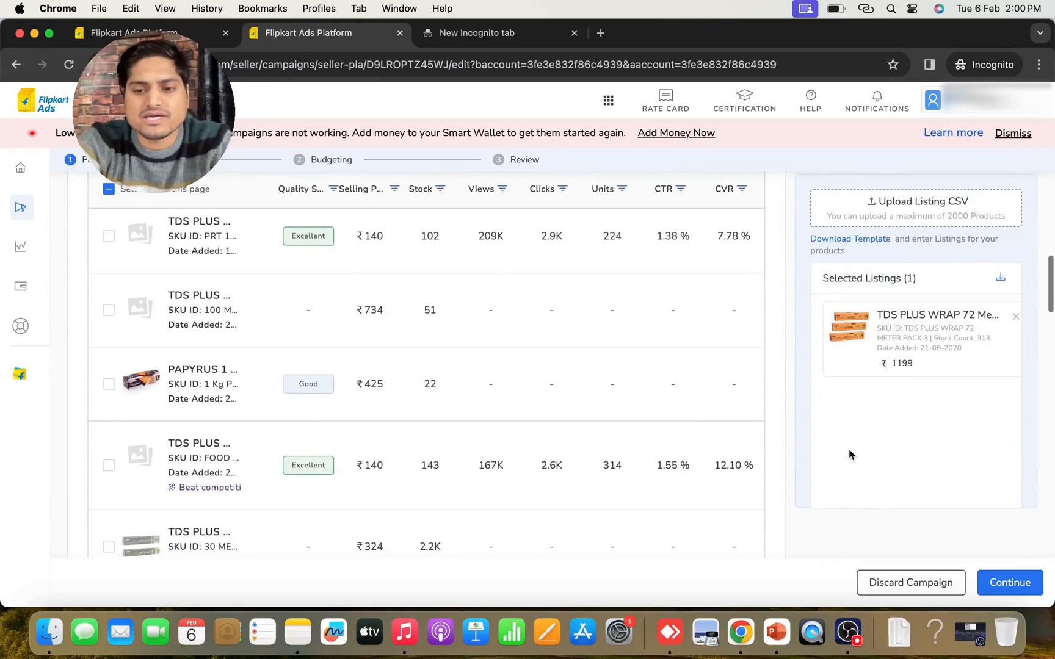
left_click(1015, 581)
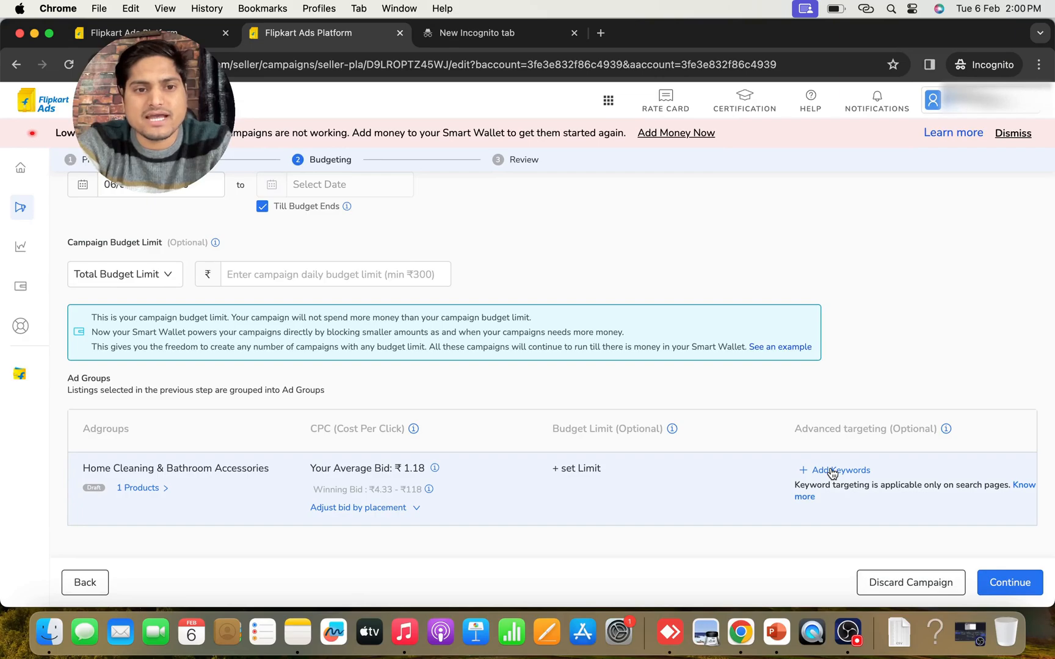
left_click(832, 473)
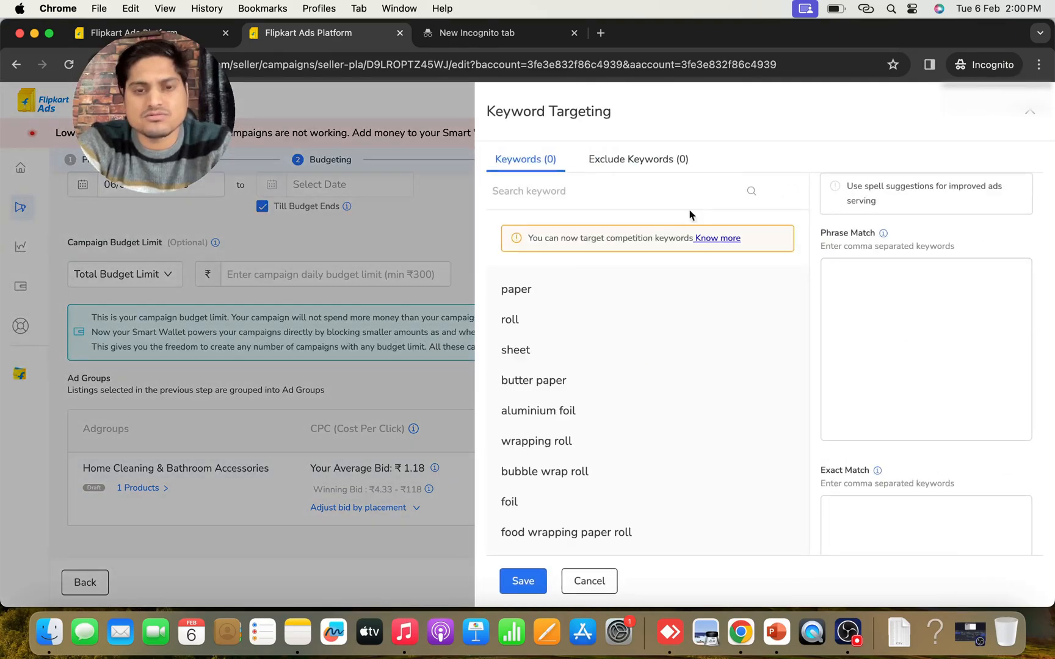
left_click(412, 209)
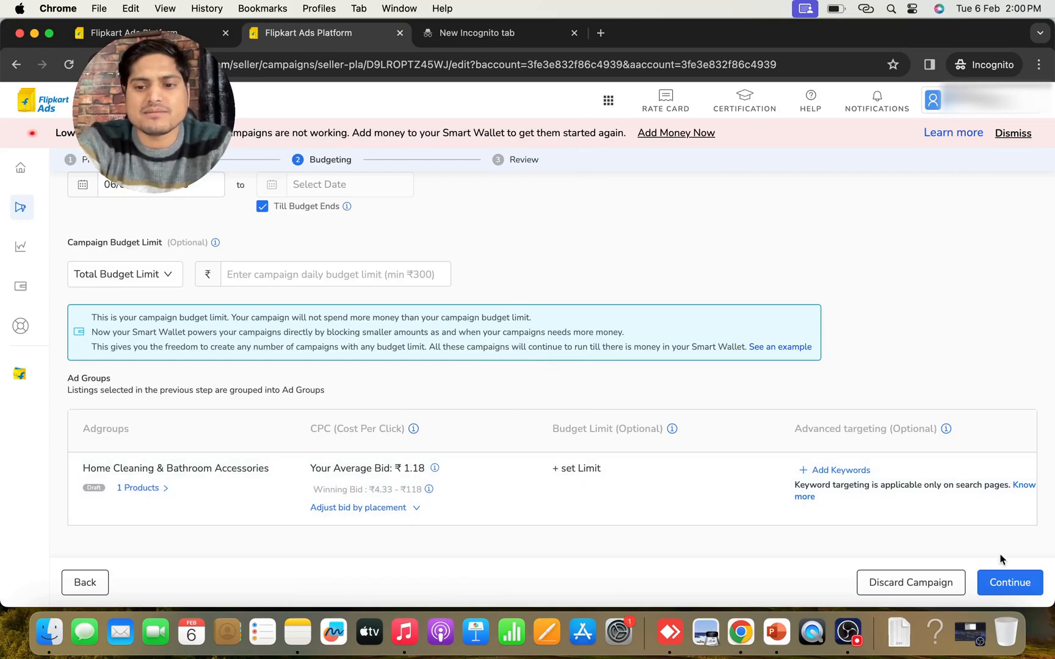
Change the campaign type to SmartROI and set the ad group's expected ROI to 3
scroll(760, 358, "up", 3)
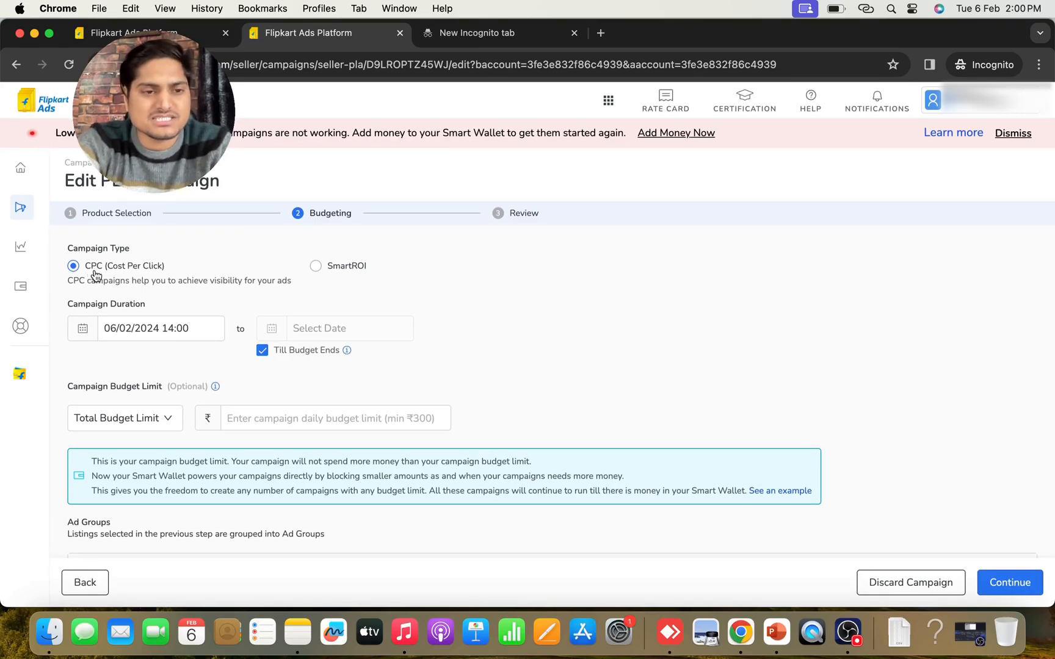
left_click(316, 271)
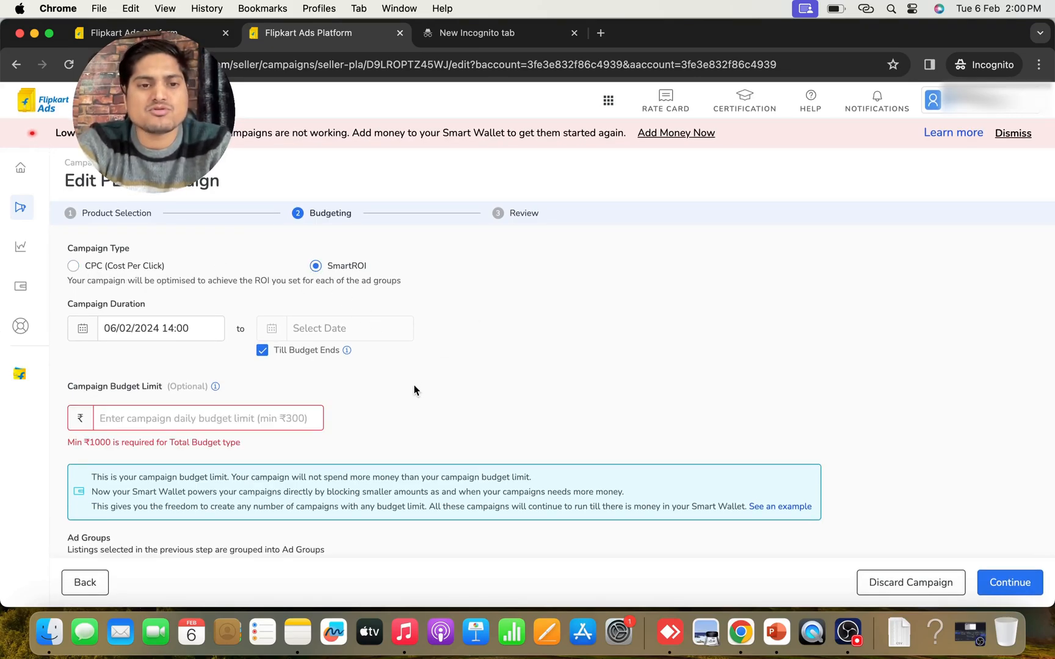
scroll(413, 390, "down", 2)
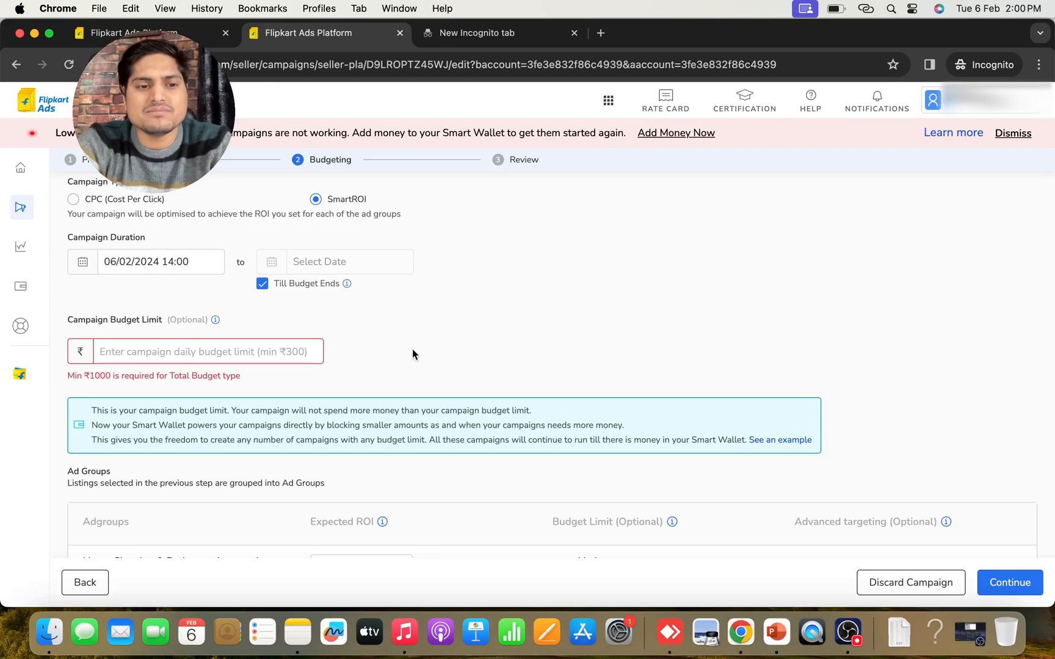
scroll(412, 351, "up", 2)
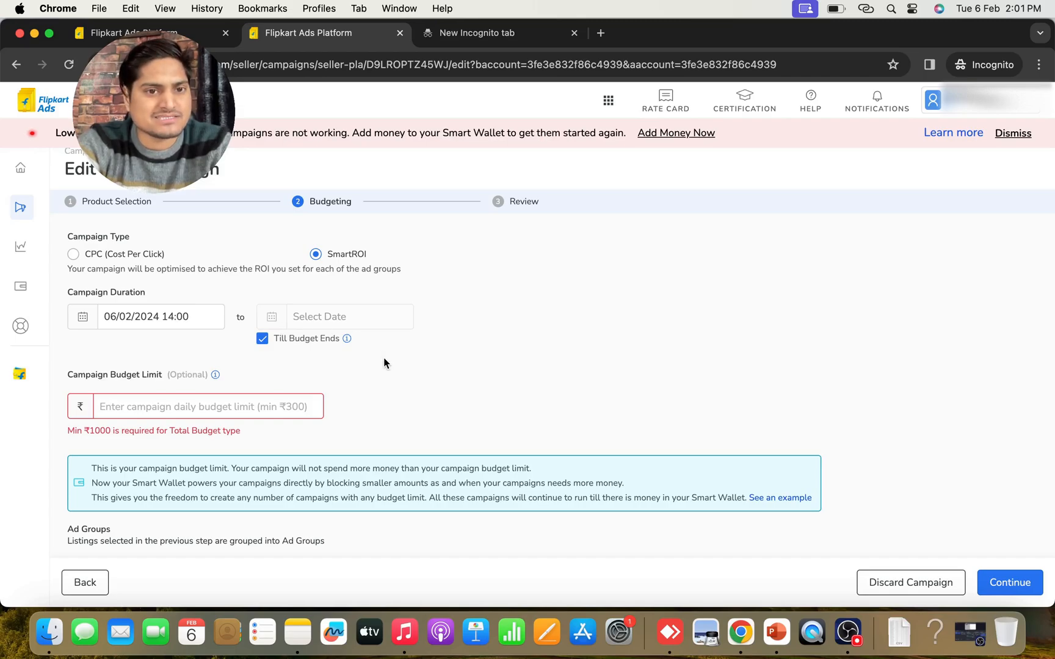
scroll(383, 363, "down", 2)
scroll(353, 374, "down", 3)
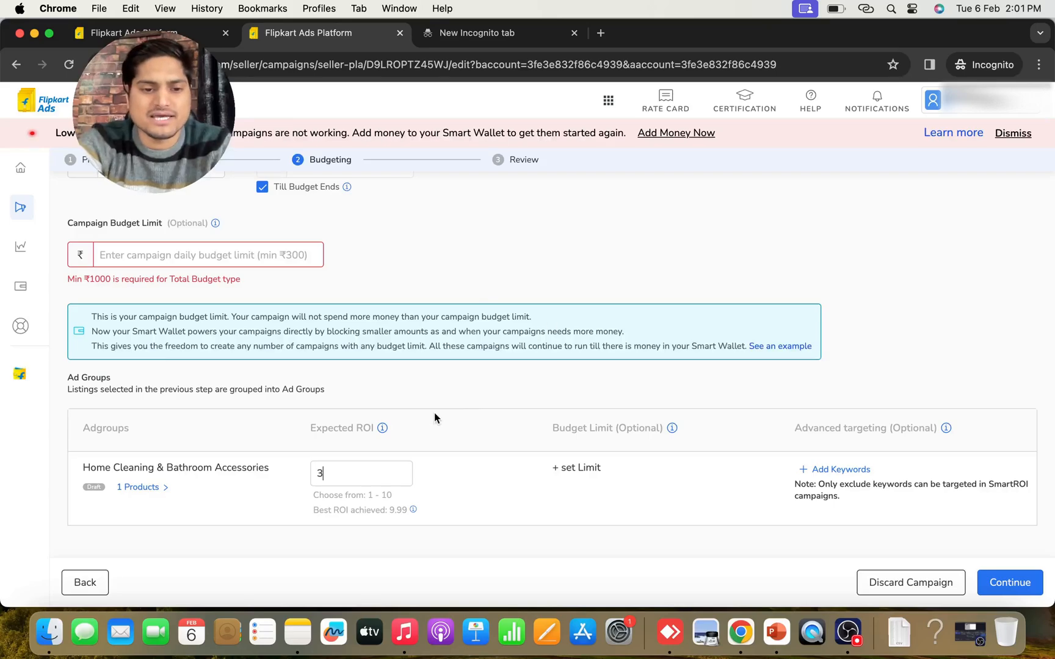
Examine the ad group's best achieved ROI and the exclude-keyword options available for the SmartROI campaign
left_click_drag(359, 512, 412, 512)
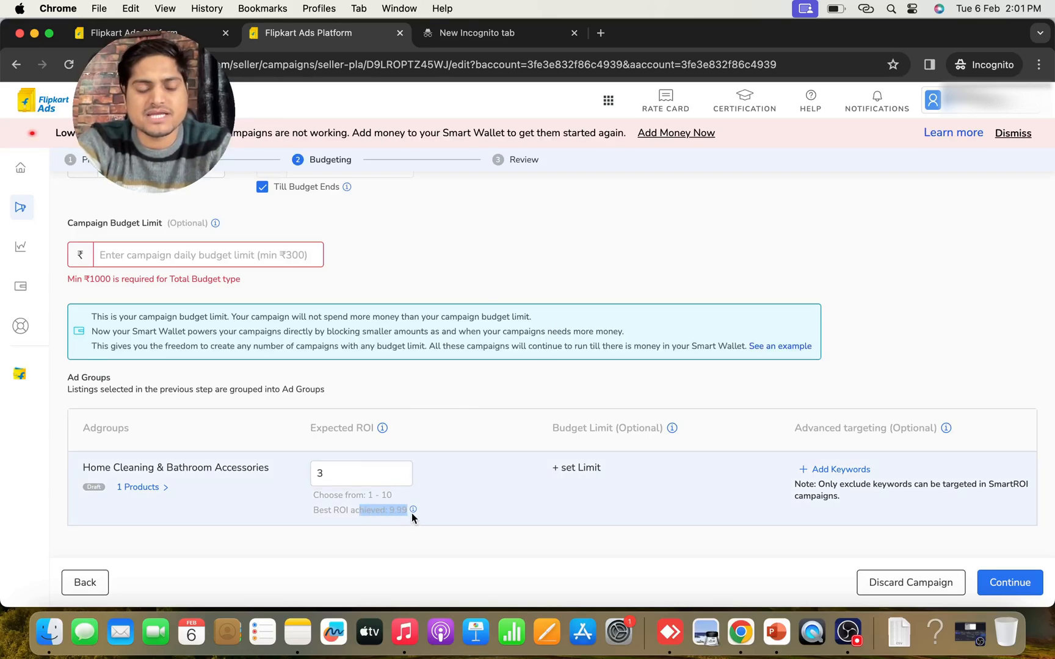
left_click(440, 511)
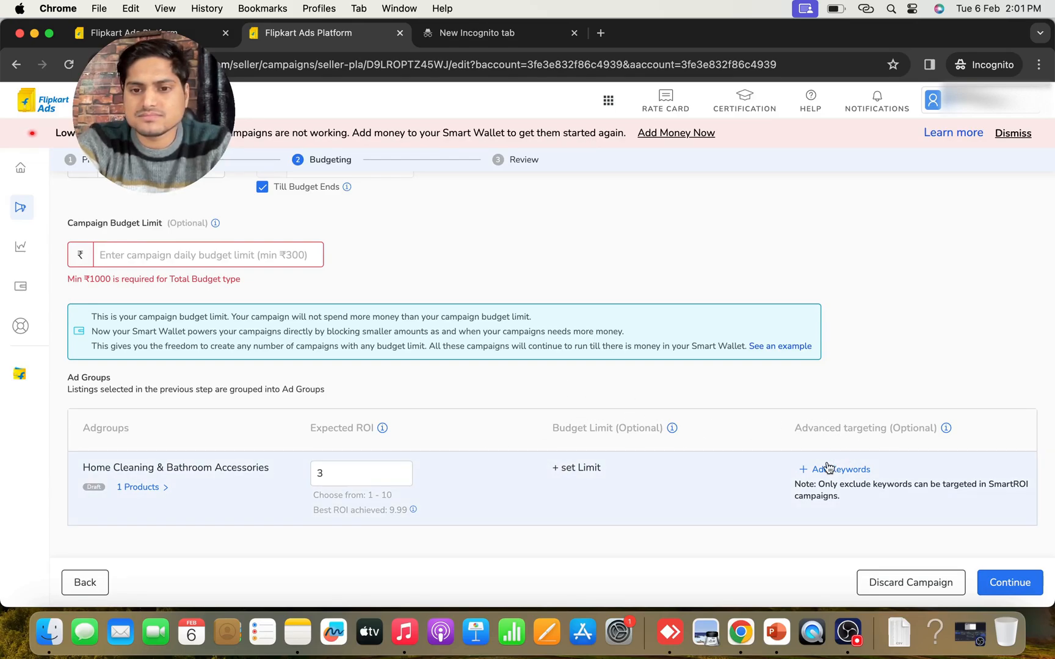
left_click(825, 470)
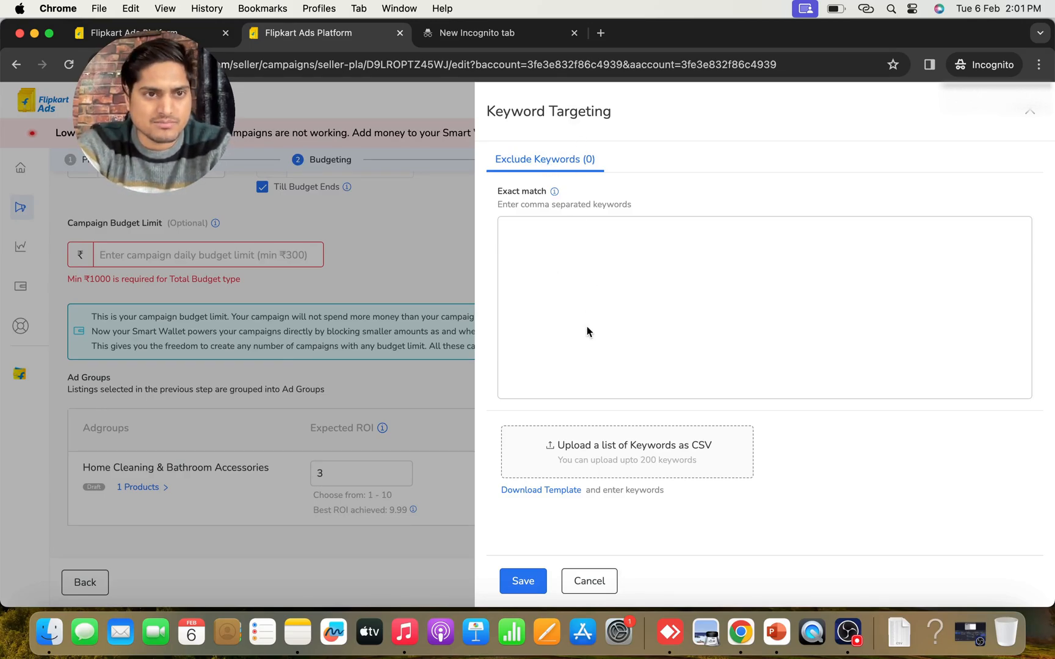
left_click(1030, 112)
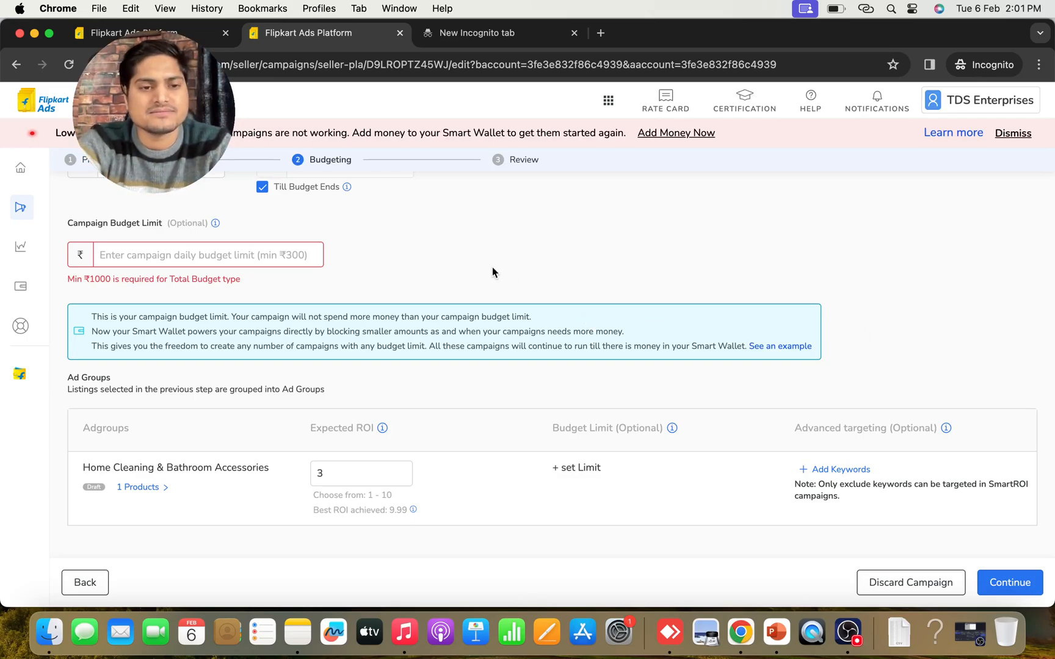
Review the SmartROI budgeting settings, from campaign type, duration and budget limit to the ad group's expected ROI and targeting
scroll(430, 253, "up", 1)
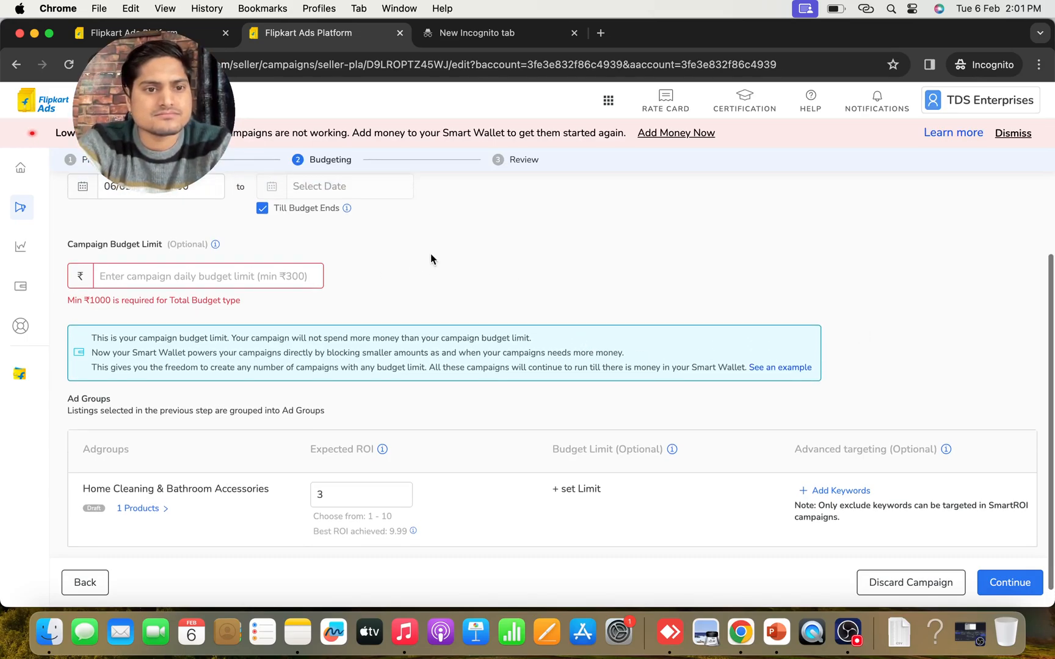
scroll(510, 302, "up", 3)
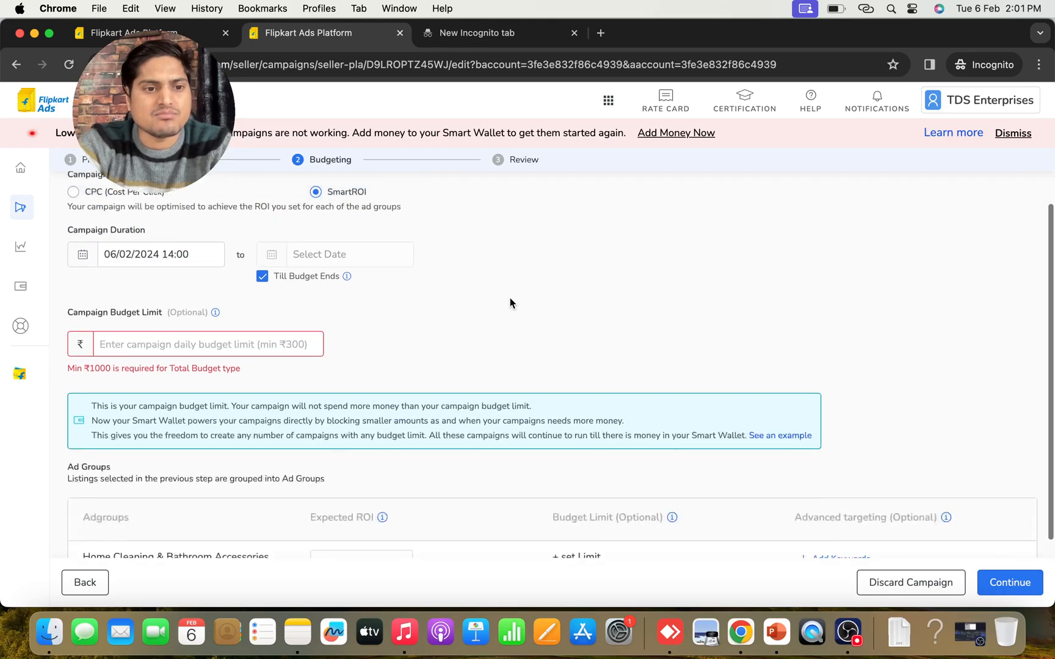
scroll(510, 302, "down", 3)
scroll(511, 302, "up", 3)
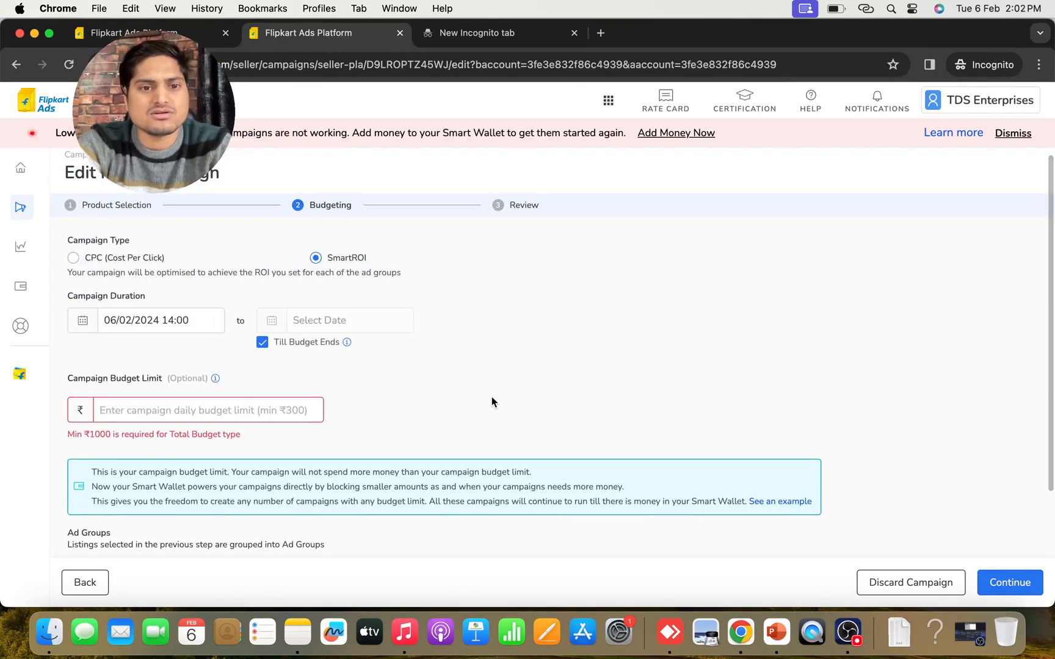
scroll(478, 433, "down", 5)
scroll(478, 429, "up", 5)
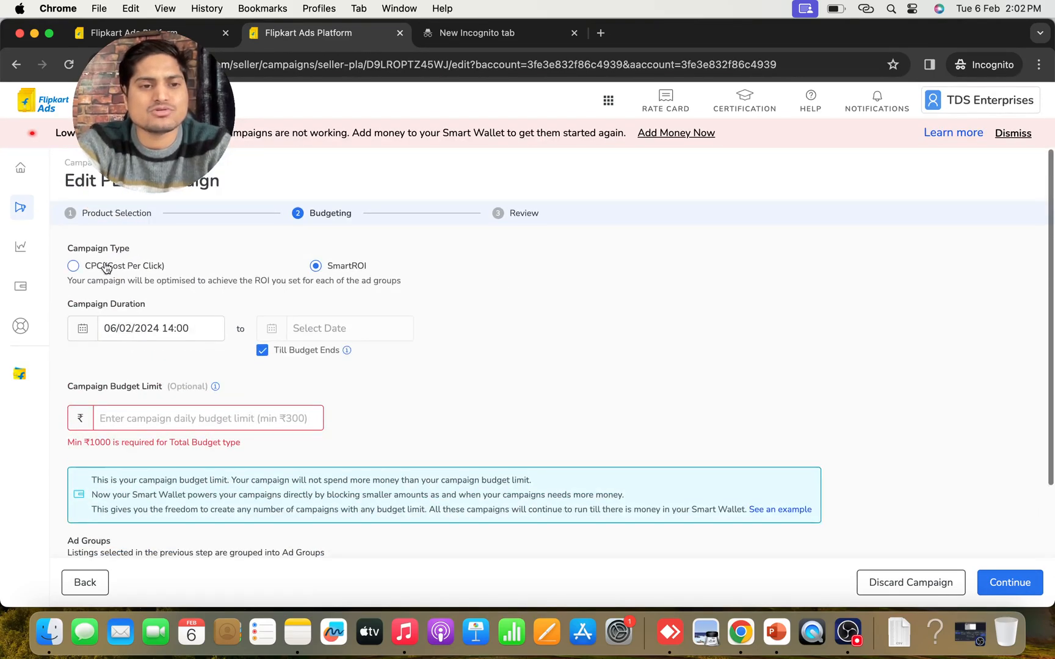
scroll(541, 360, "down", 1)
scroll(541, 361, "down", 4)
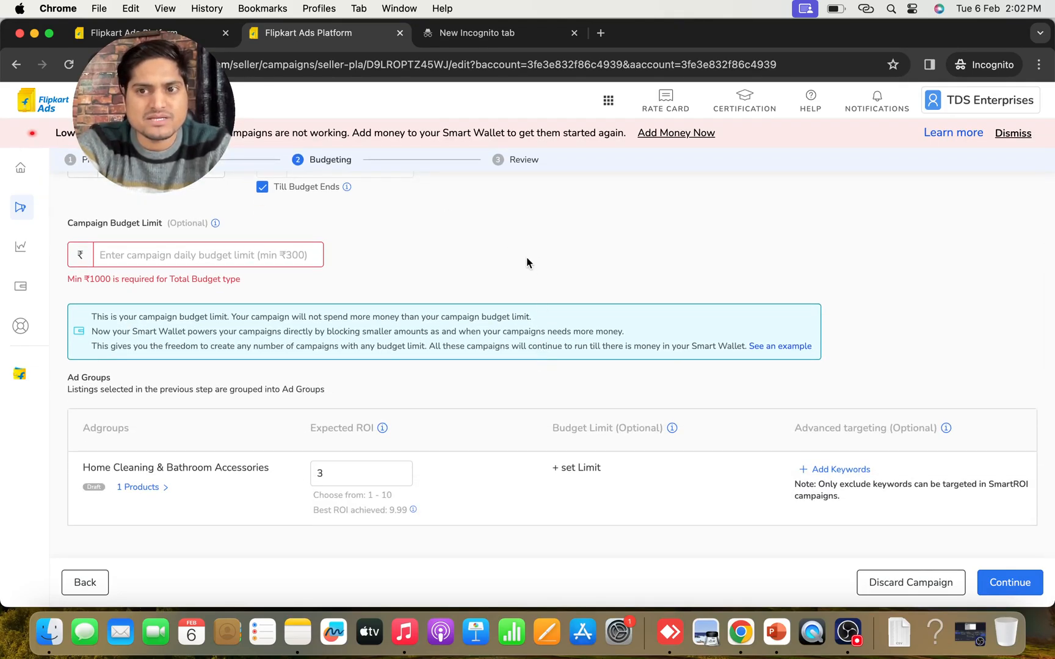
scroll(527, 257, "up", 5)
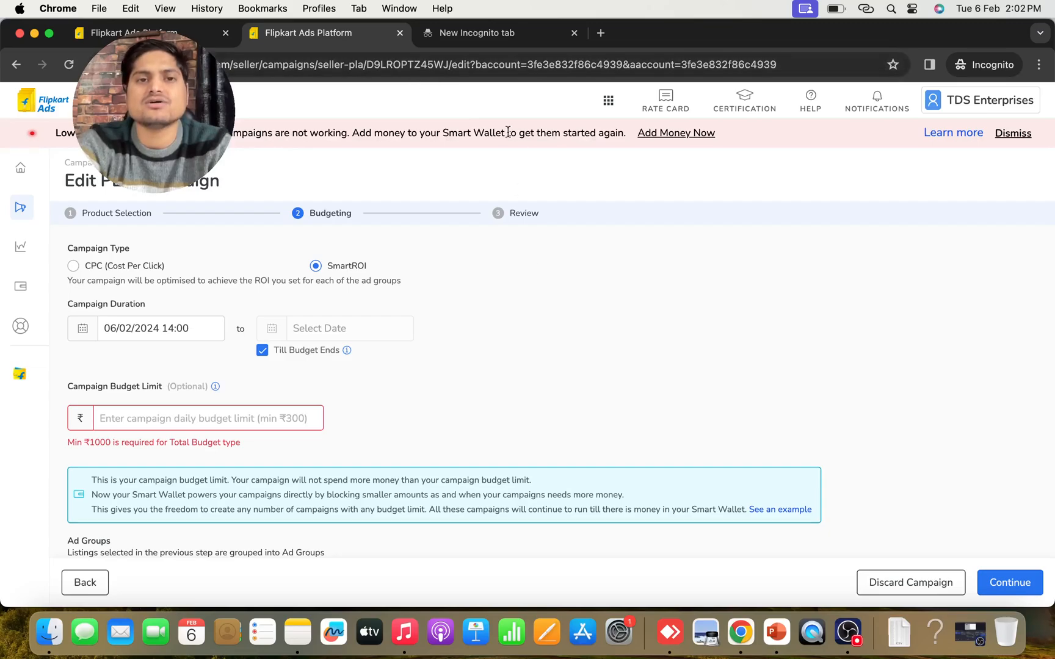
left_click(846, 635)
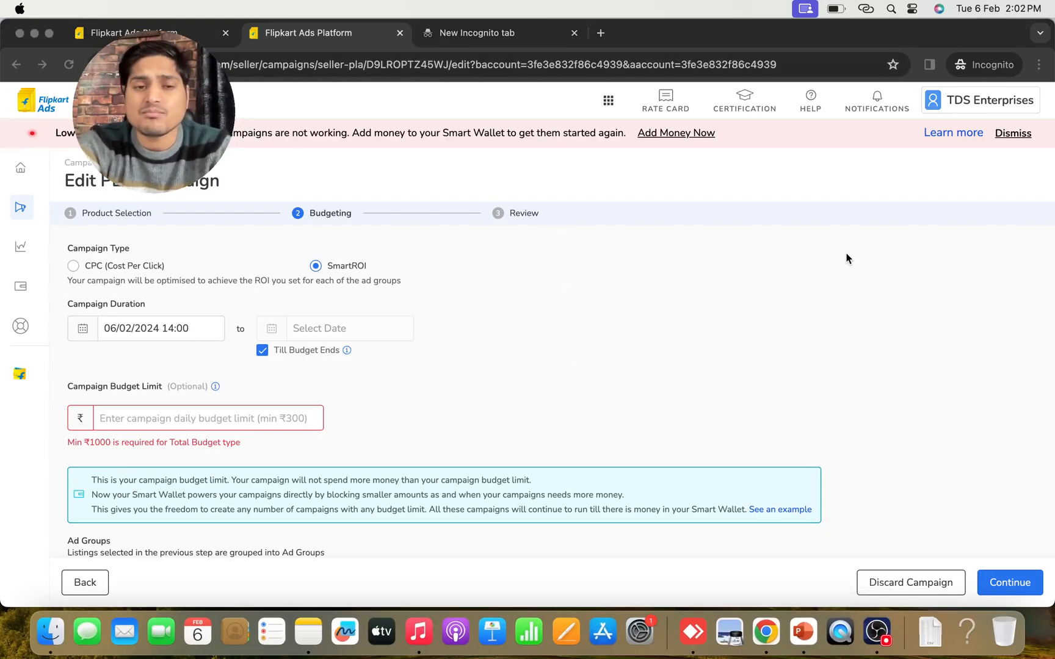